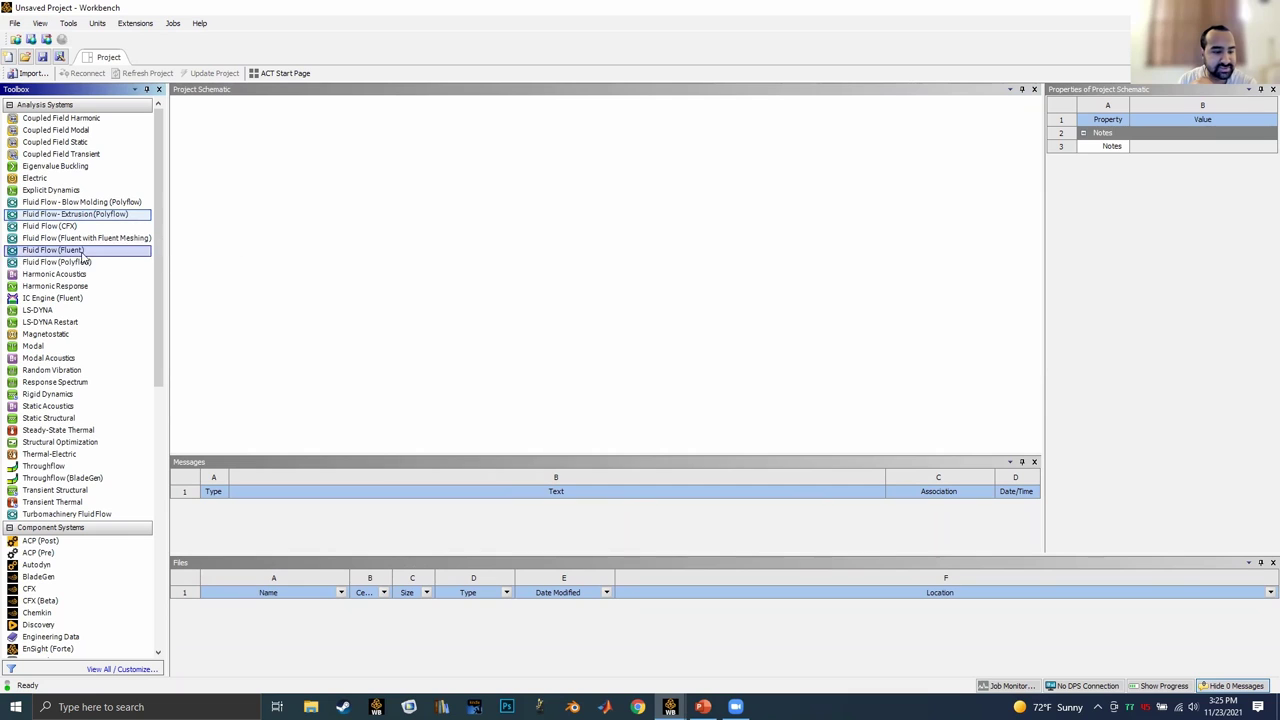
Browse the available analysis systems, component systems and design exploration tools in the toolbox.
{"action": "left_click", "coordinate": [78, 280]}
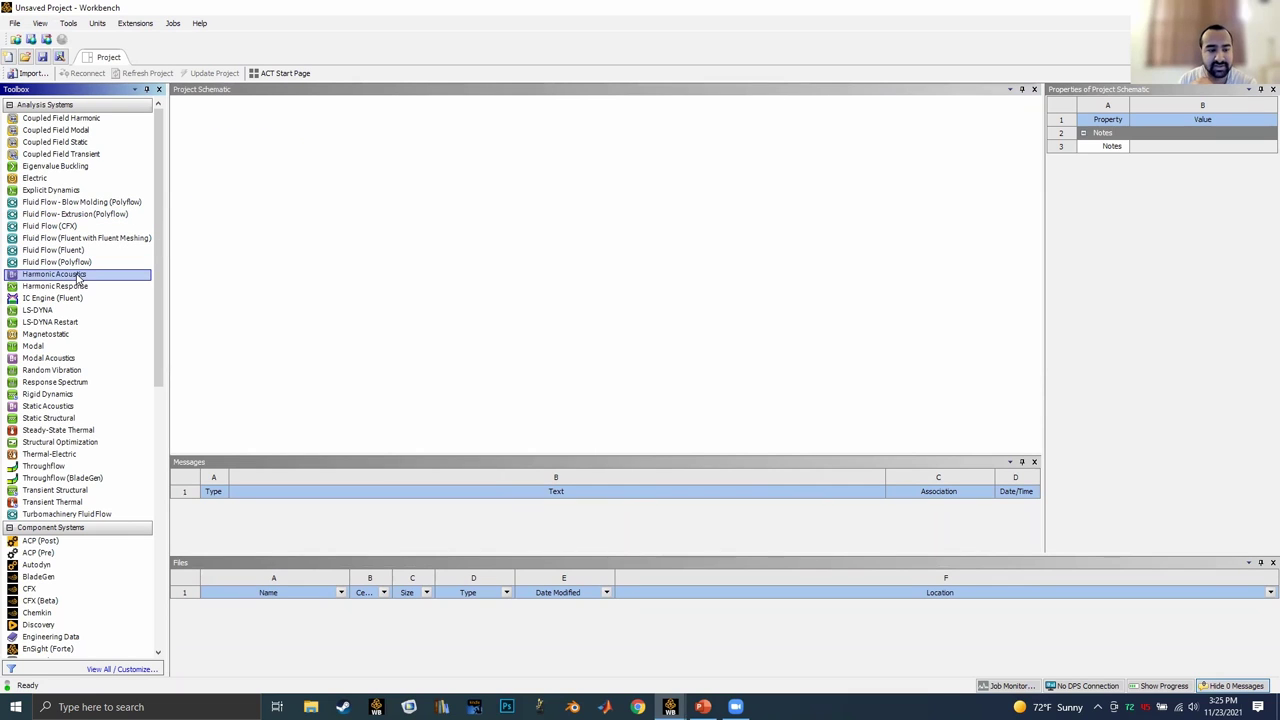
{"action": "left_click_drag", "start_coordinate": [94, 280], "coordinate": [57, 310]}
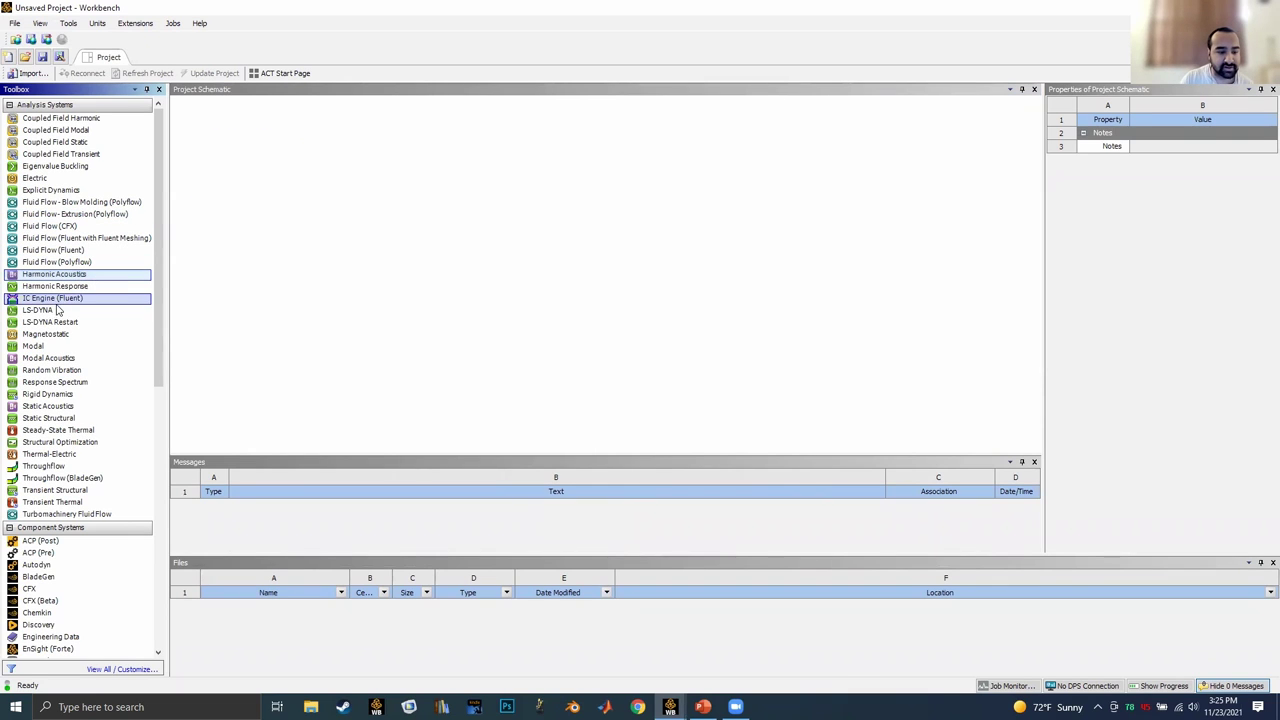
{"action": "left_click", "coordinate": [58, 311]}
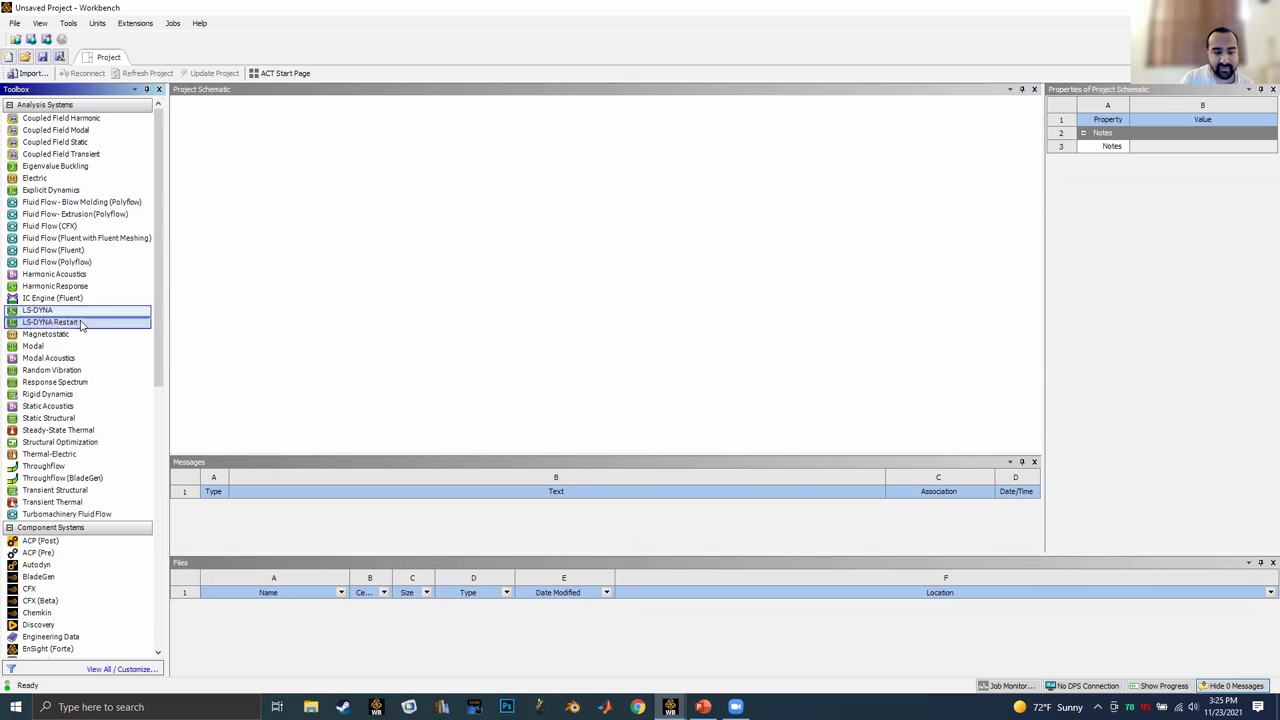
{"action": "left_click", "coordinate": [86, 432]}
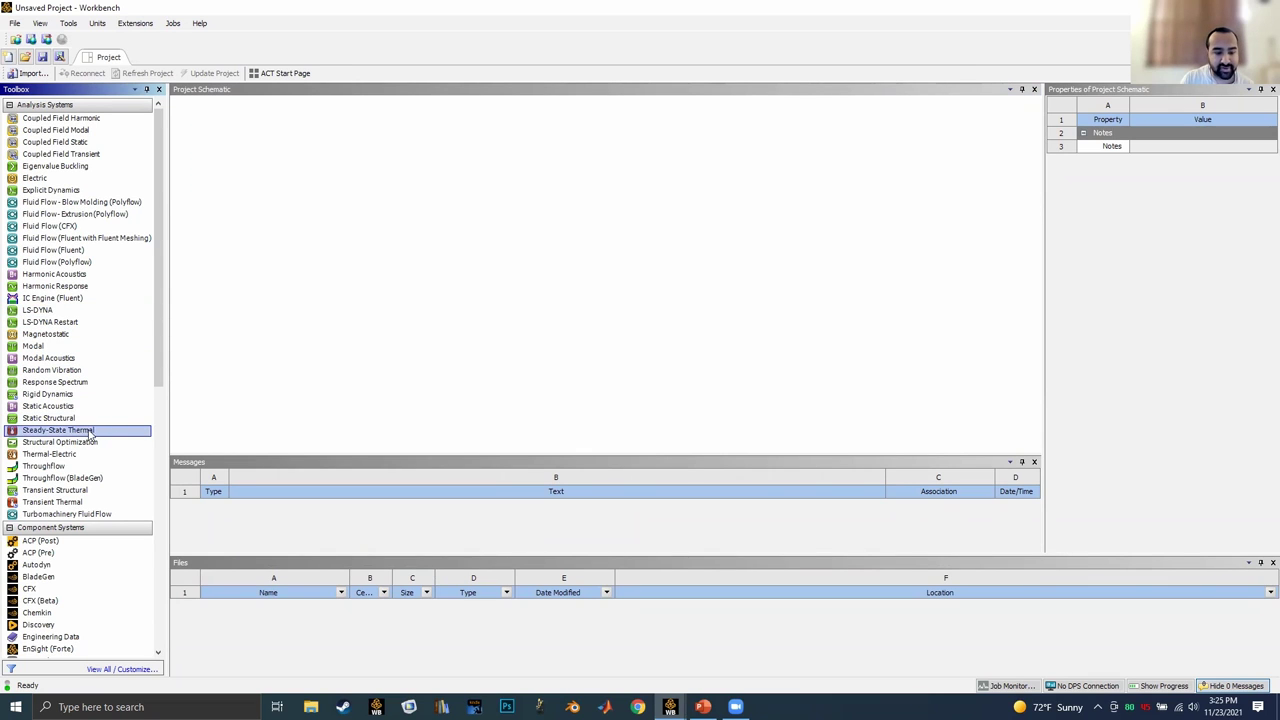
{"action": "left_click", "coordinate": [68, 456]}
{"action": "scroll", "coordinate": [66, 462], "scroll_direction": "down", "scroll_amount": 8}
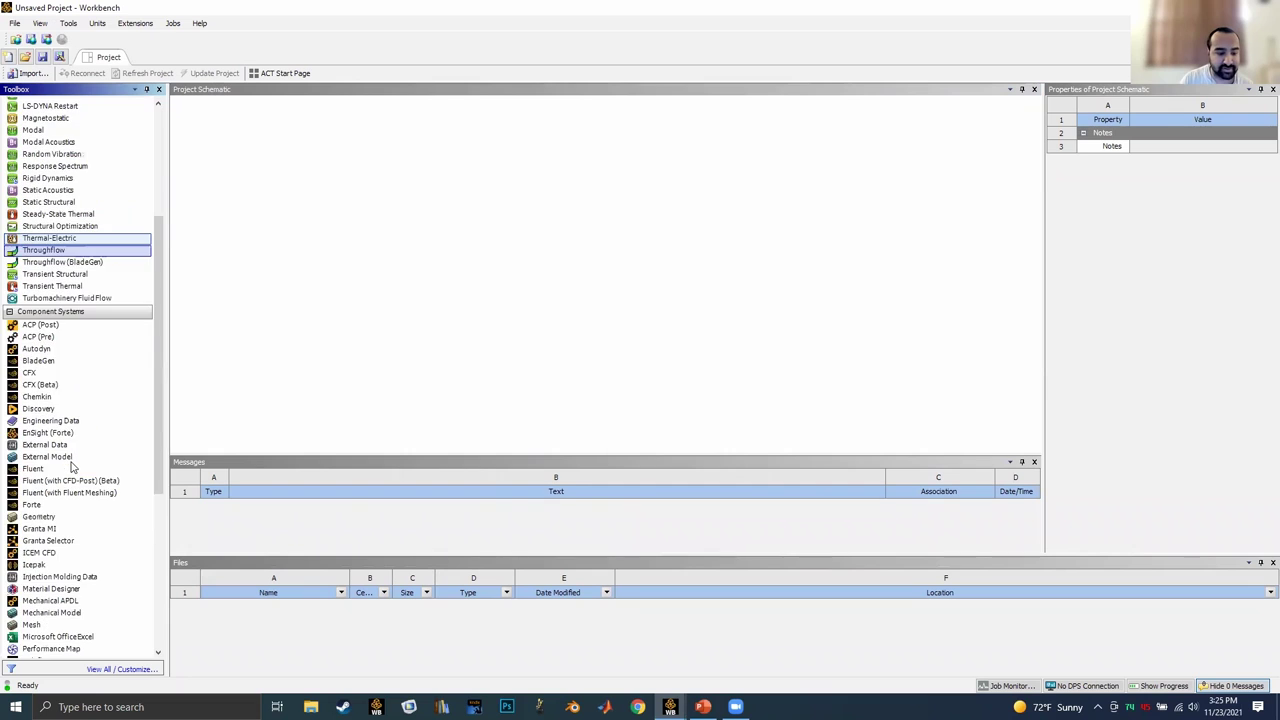
{"action": "scroll", "coordinate": [62, 468], "scroll_direction": "down", "scroll_amount": 5}
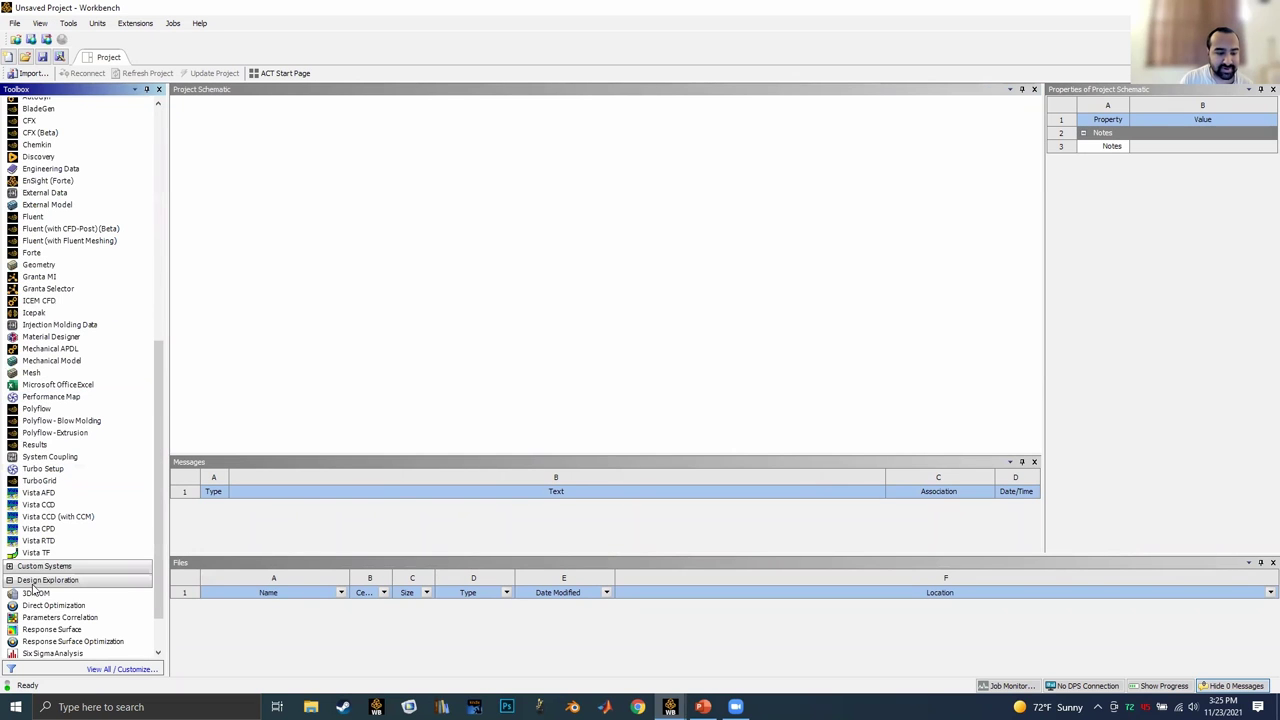
{"action": "scroll", "coordinate": [36, 540], "scroll_direction": "up", "scroll_amount": 3}
{"action": "scroll", "coordinate": [36, 527], "scroll_direction": "up", "scroll_amount": 9}
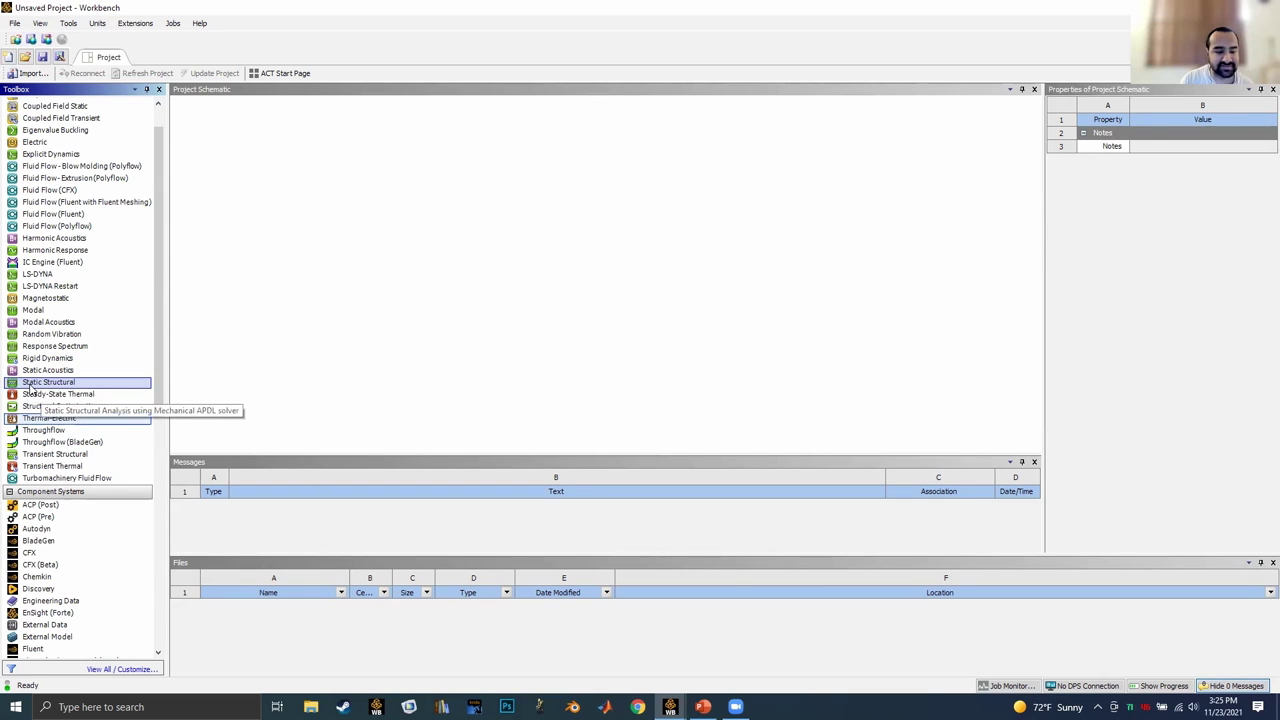
Add a Static Structural analysis system to the project schematic and open its Engineering Data.
{"action": "left_click_drag", "start_coordinate": [30, 390], "coordinate": [252, 162]}
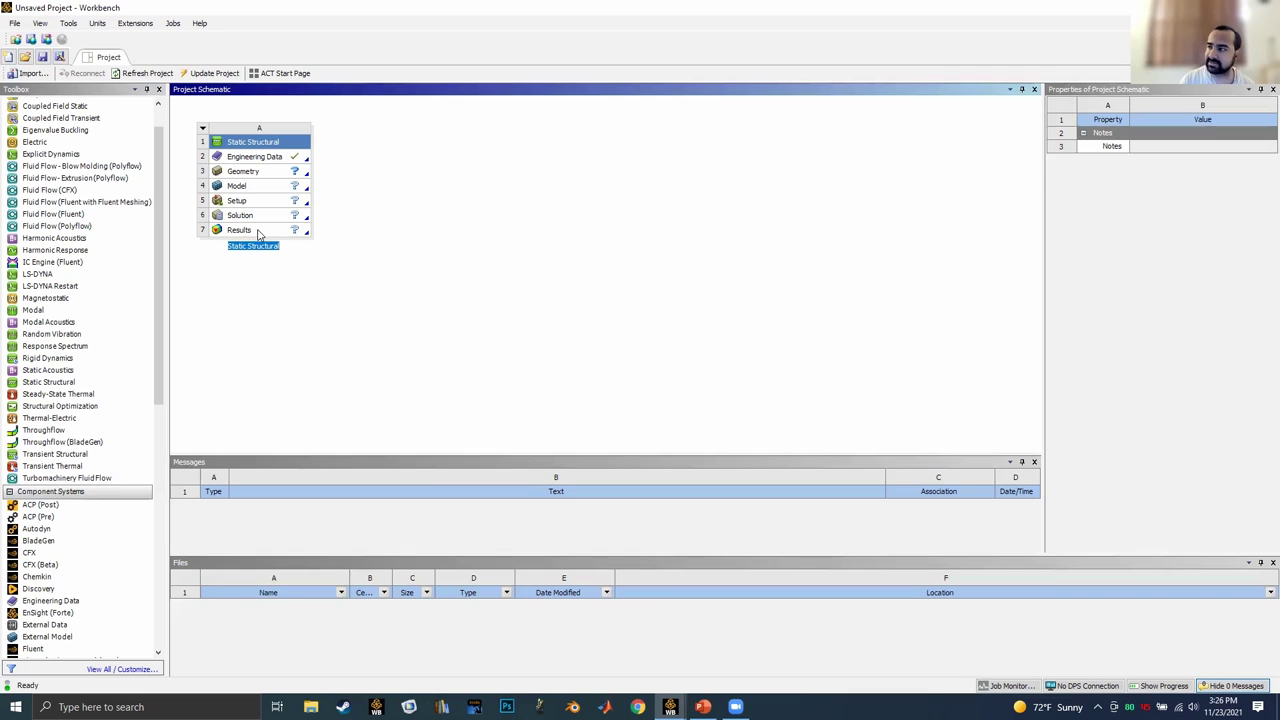
{"action": "double_click", "coordinate": [258, 159]}
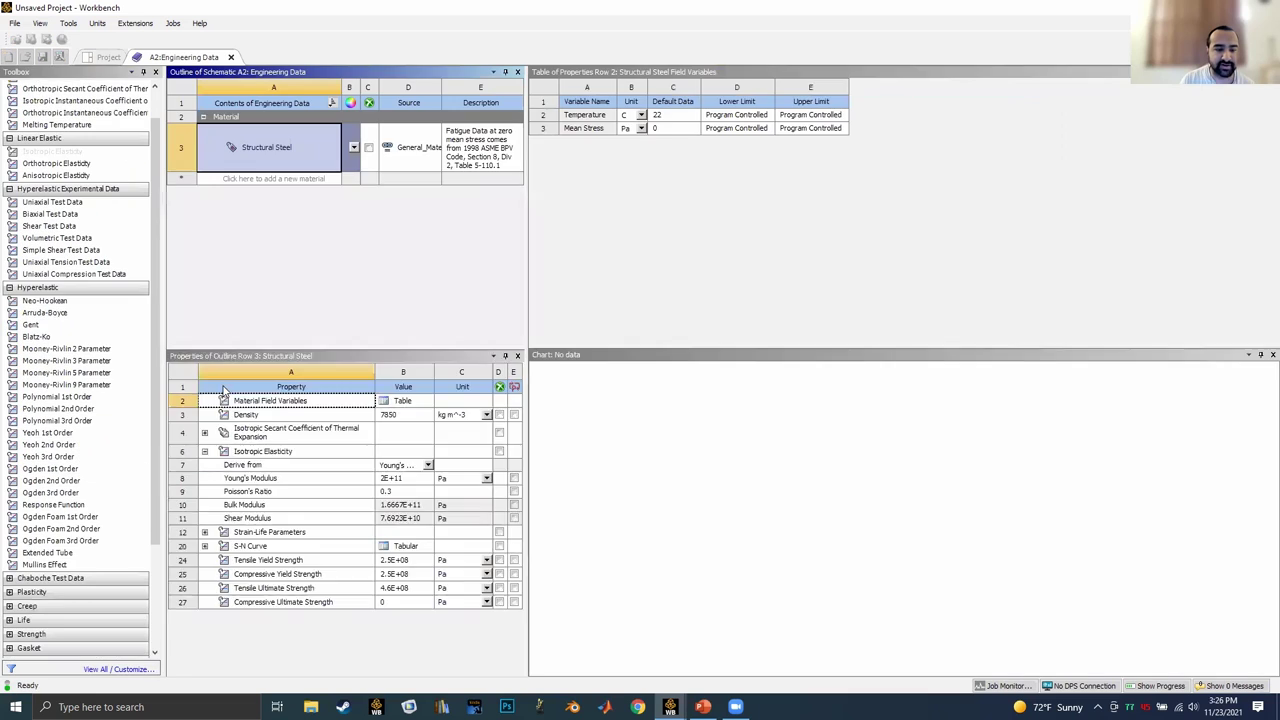
Examine Structural Steel's density, isotropic elasticity, Young's modulus, Poisson's ratio, bulk modulus, shear modulus and S-N curve.
{"action": "left_click_drag", "start_coordinate": [529, 241], "coordinate": [742, 261]}
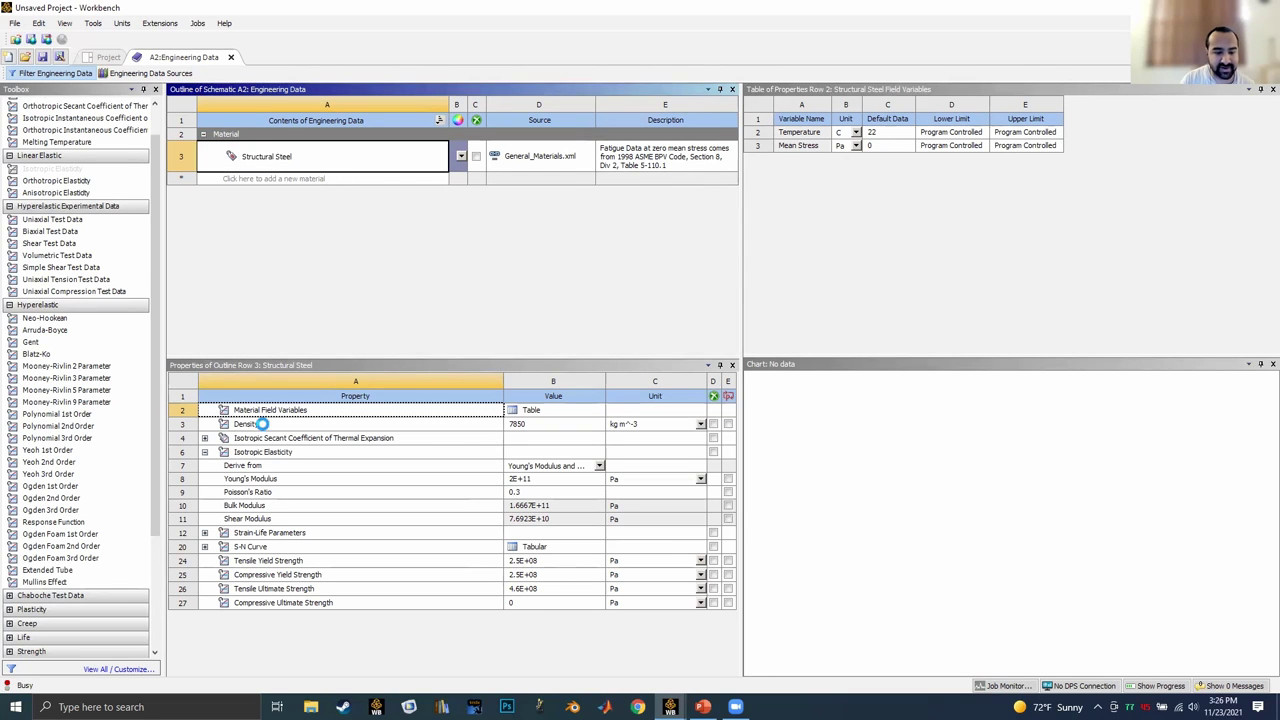
{"action": "left_click", "coordinate": [307, 427]}
{"action": "left_click", "coordinate": [277, 458]}
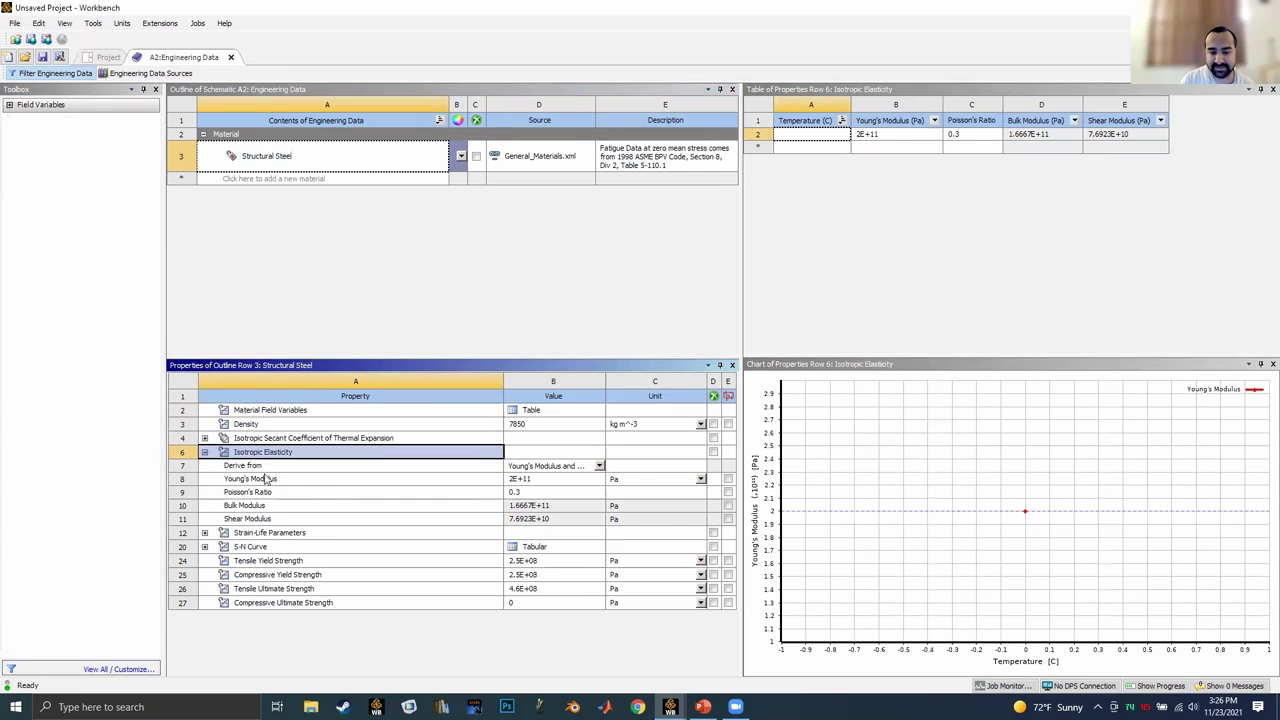
{"action": "left_click", "coordinate": [398, 481]}
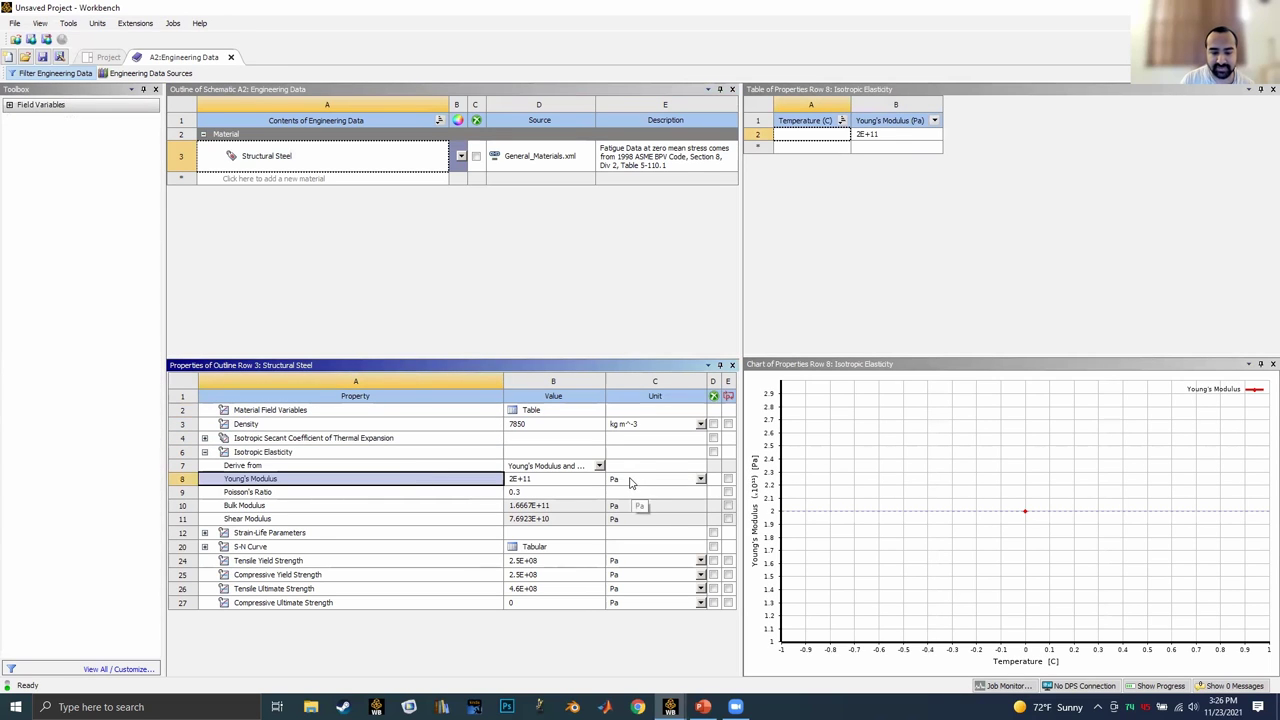
{"action": "left_click", "coordinate": [355, 494]}
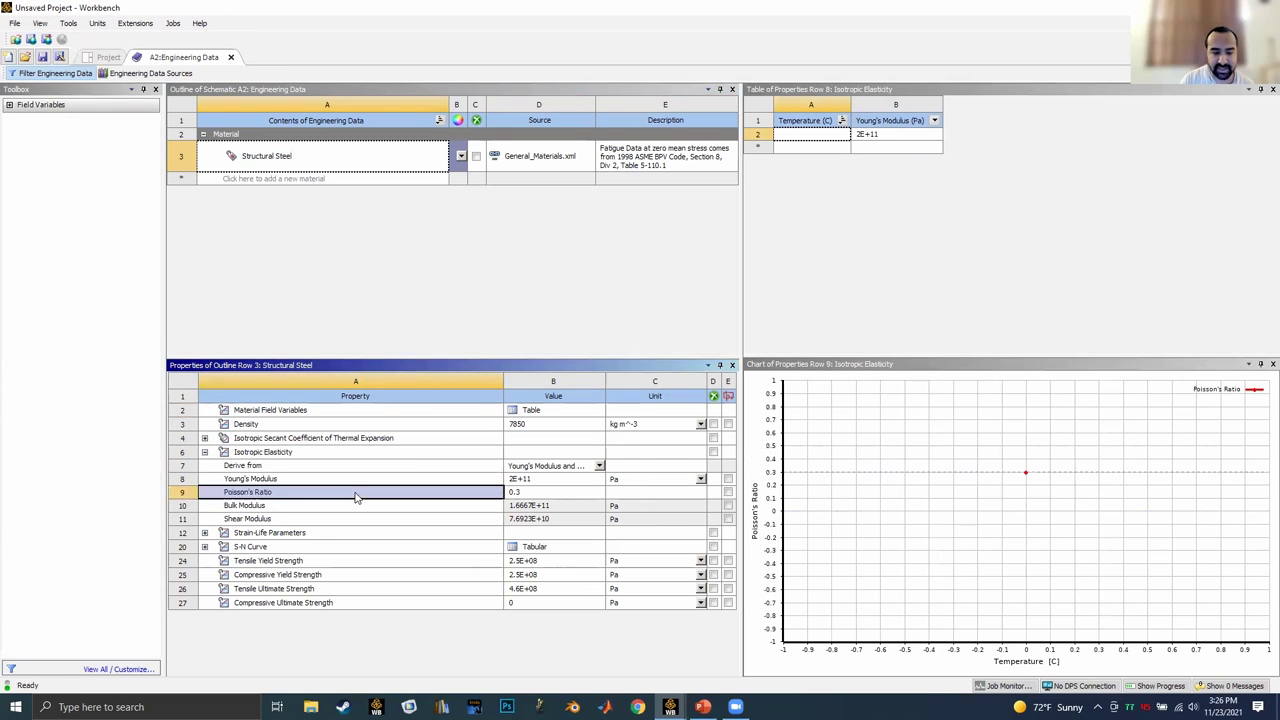
{"action": "left_click", "coordinate": [290, 508]}
{"action": "left_click", "coordinate": [277, 522]}
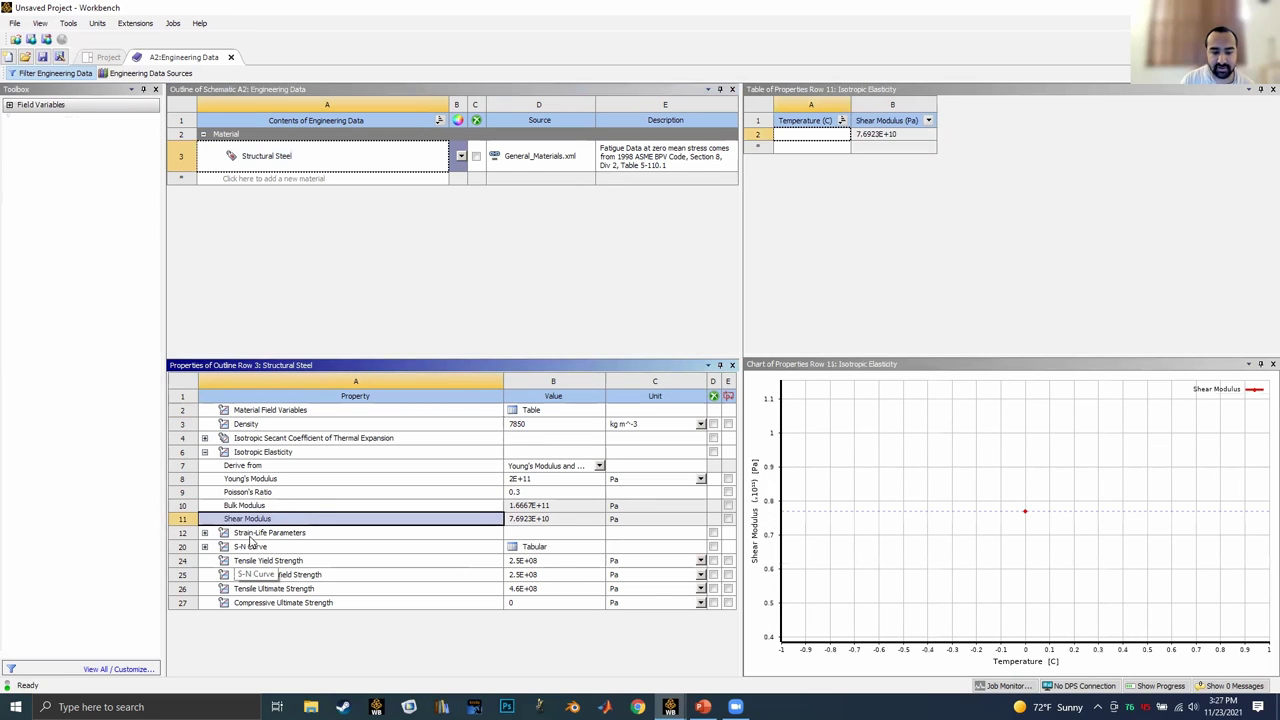
{"action": "left_click", "coordinate": [250, 550]}
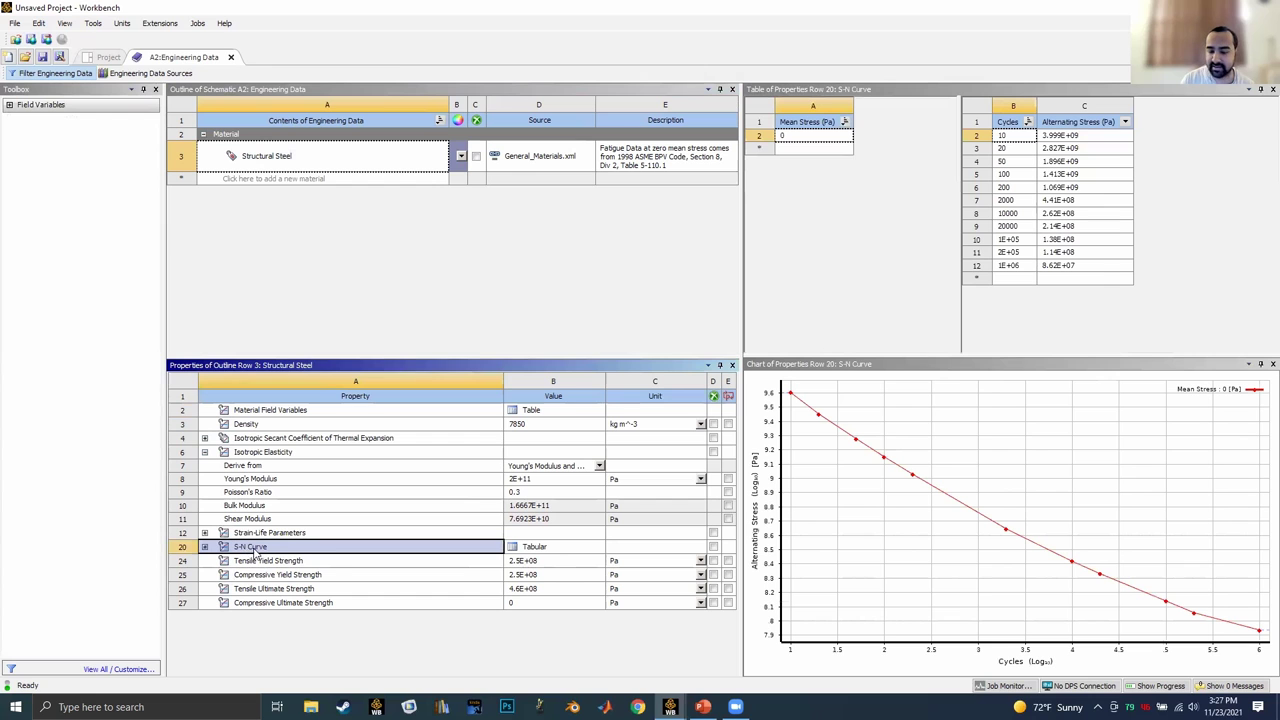
Switch to the PowerPoint presentation and show an enlarged view of the Material Assignment slide.
{"action": "left_click", "coordinate": [703, 707]}
{"action": "scroll", "coordinate": [78, 538], "scroll_direction": "down", "scroll_amount": 3}
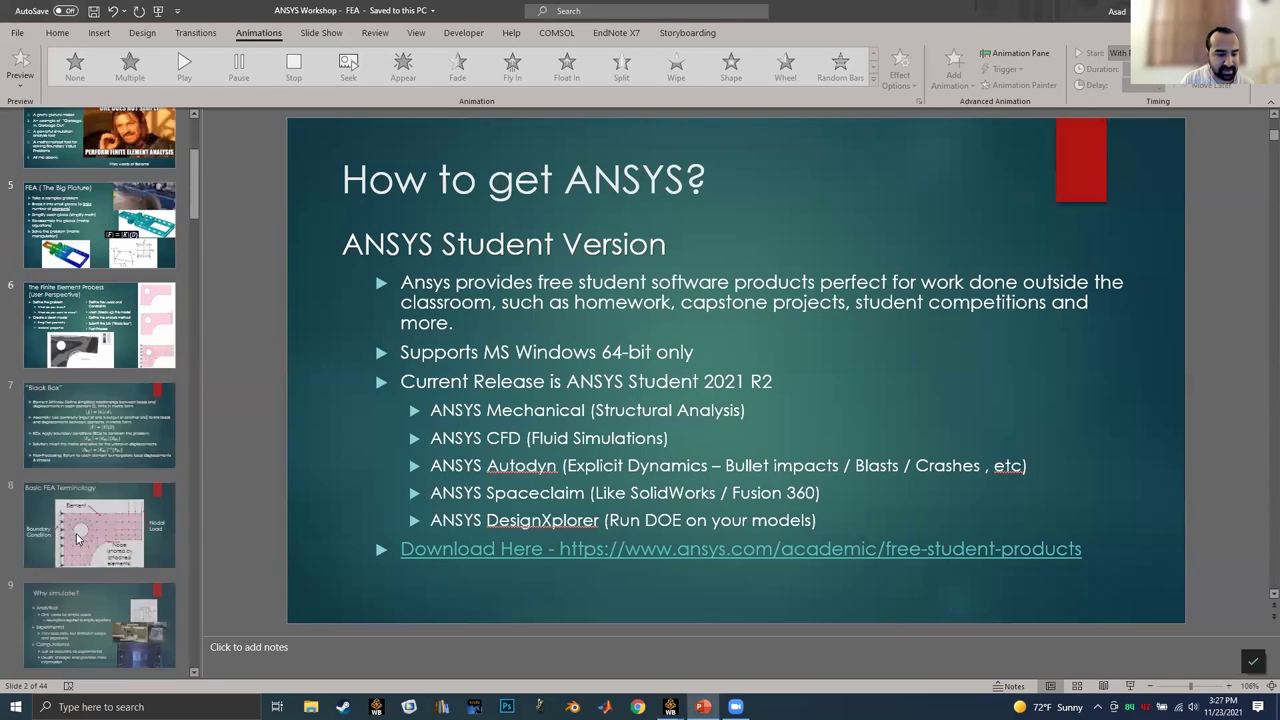
{"action": "scroll", "coordinate": [78, 538], "scroll_direction": "down", "scroll_amount": 15}
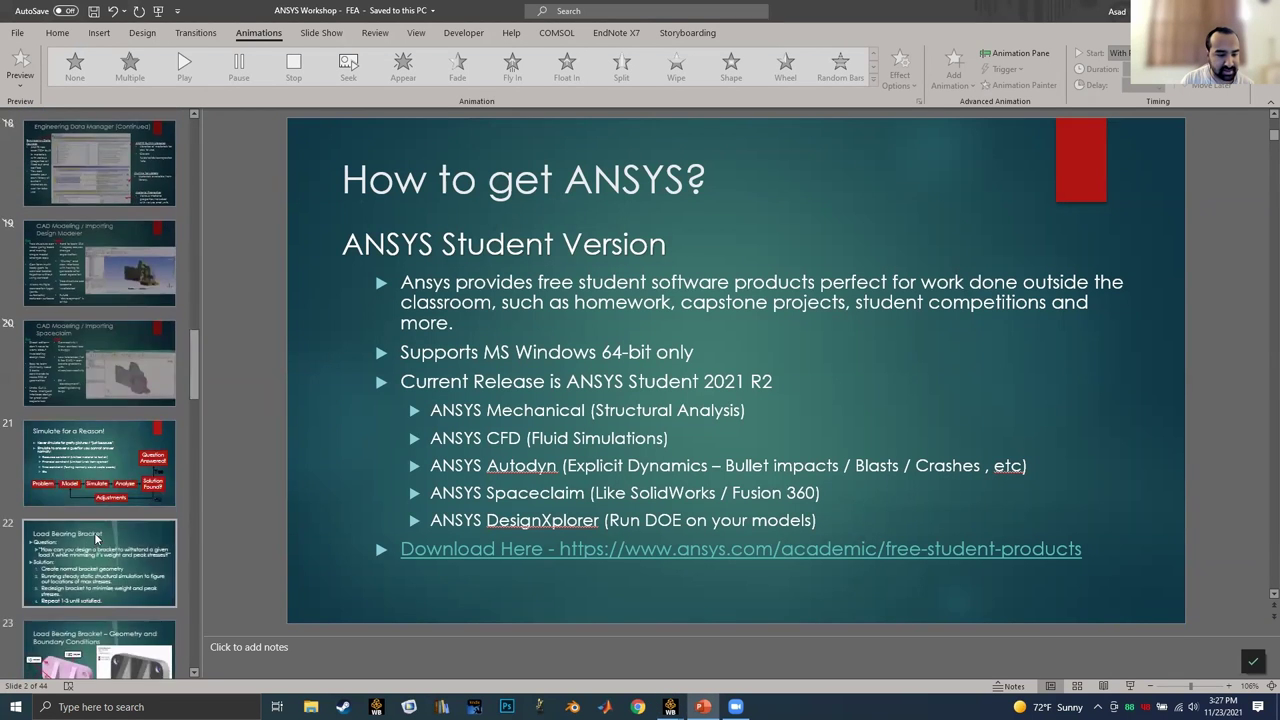
{"action": "scroll", "coordinate": [97, 538], "scroll_direction": "down", "scroll_amount": 3}
{"action": "left_click", "coordinate": [97, 512]}
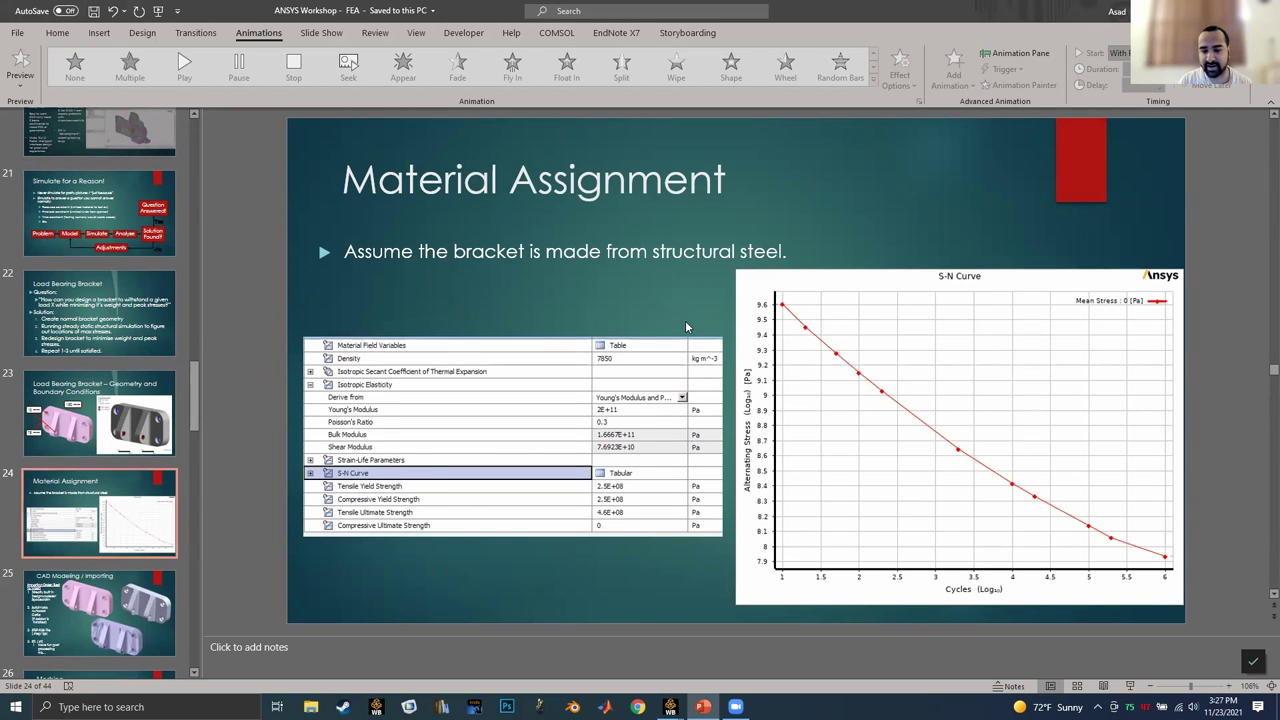
{"action": "scroll", "coordinate": [685, 326], "scroll_direction": "up", "scroll_amount": 2, "text": "ctrl"}
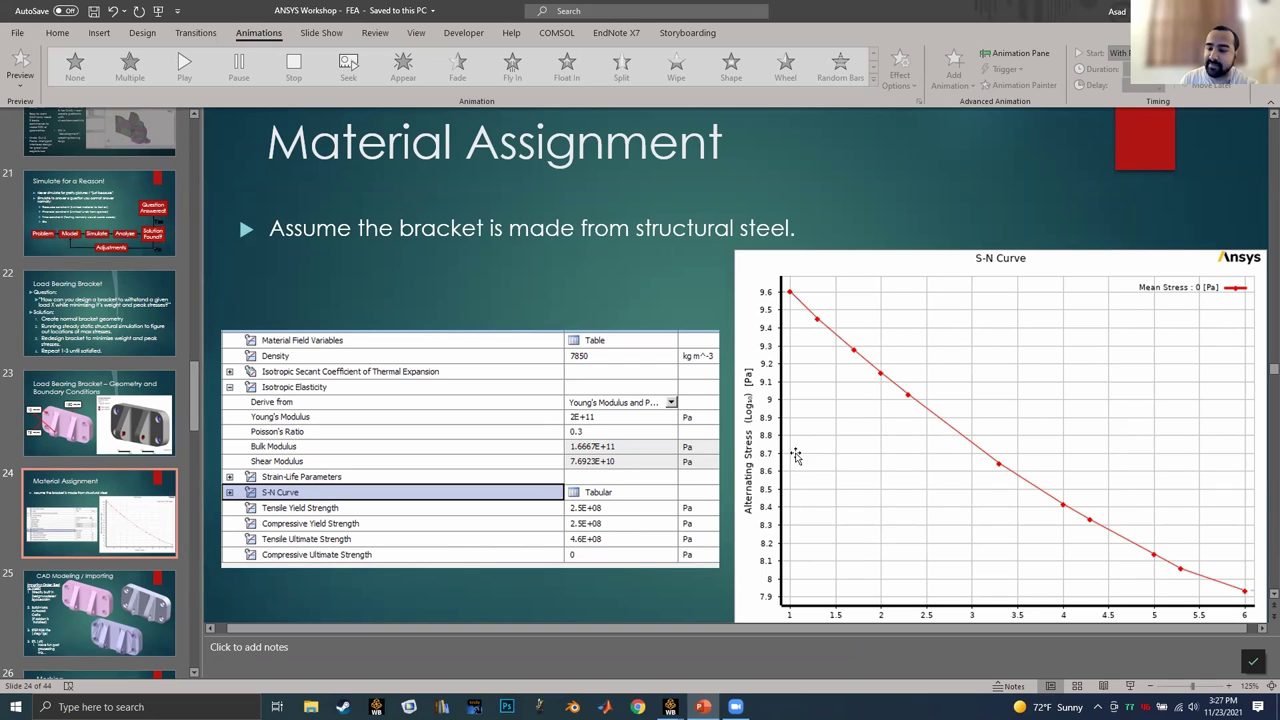
Switch back to the unsaved Workbench project, examine the Structural Steel S-N curve chart, and return to the project schematic.
{"action": "left_click", "coordinate": [670, 707]}
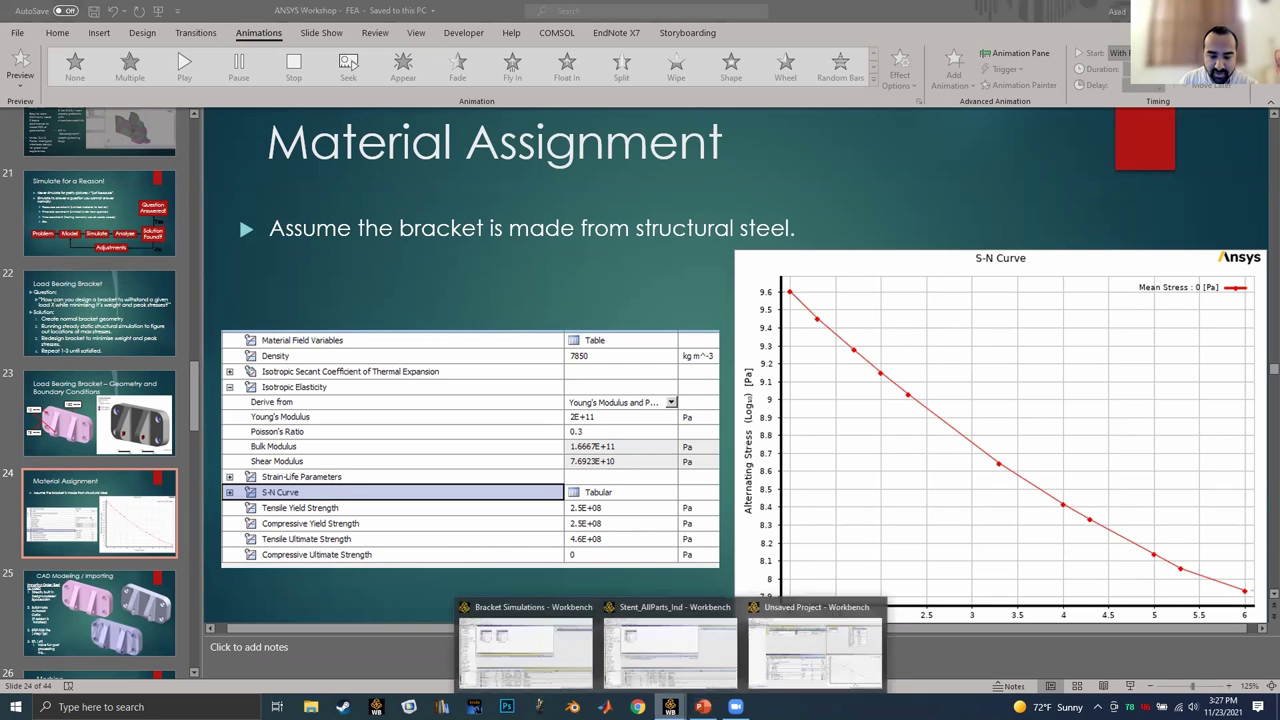
{"action": "left_click", "coordinate": [806, 668]}
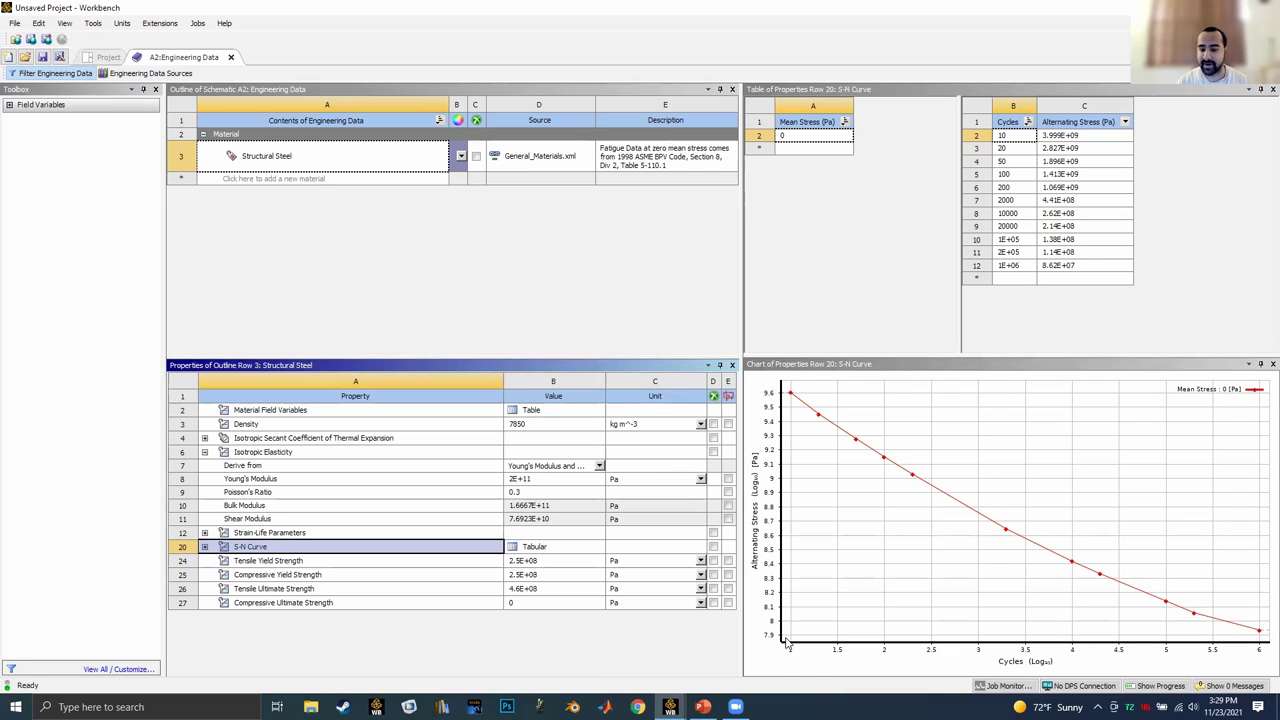
{"action": "mouse_move", "coordinate": [791, 397]}
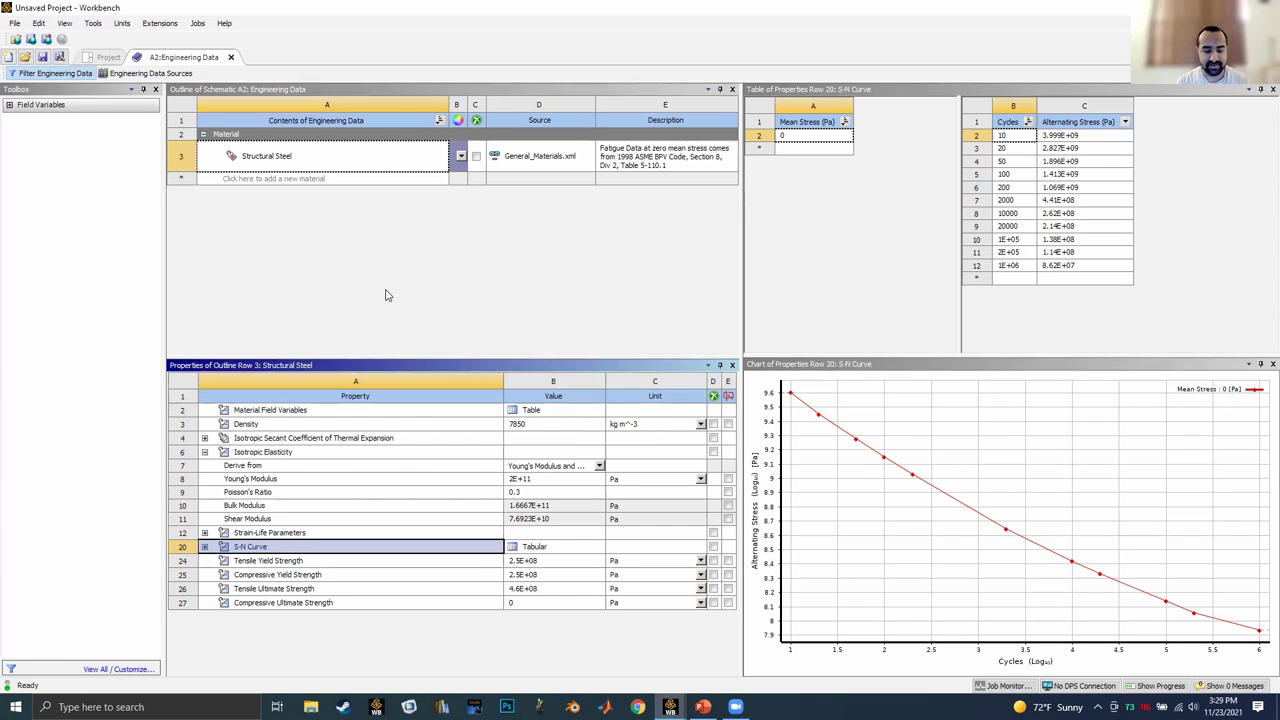
{"action": "left_click", "coordinate": [108, 57]}
Switch to the PowerPoint presentation and show the whole CAD Modeling / Importing slide.
{"action": "key", "text": "alt+Tab"}
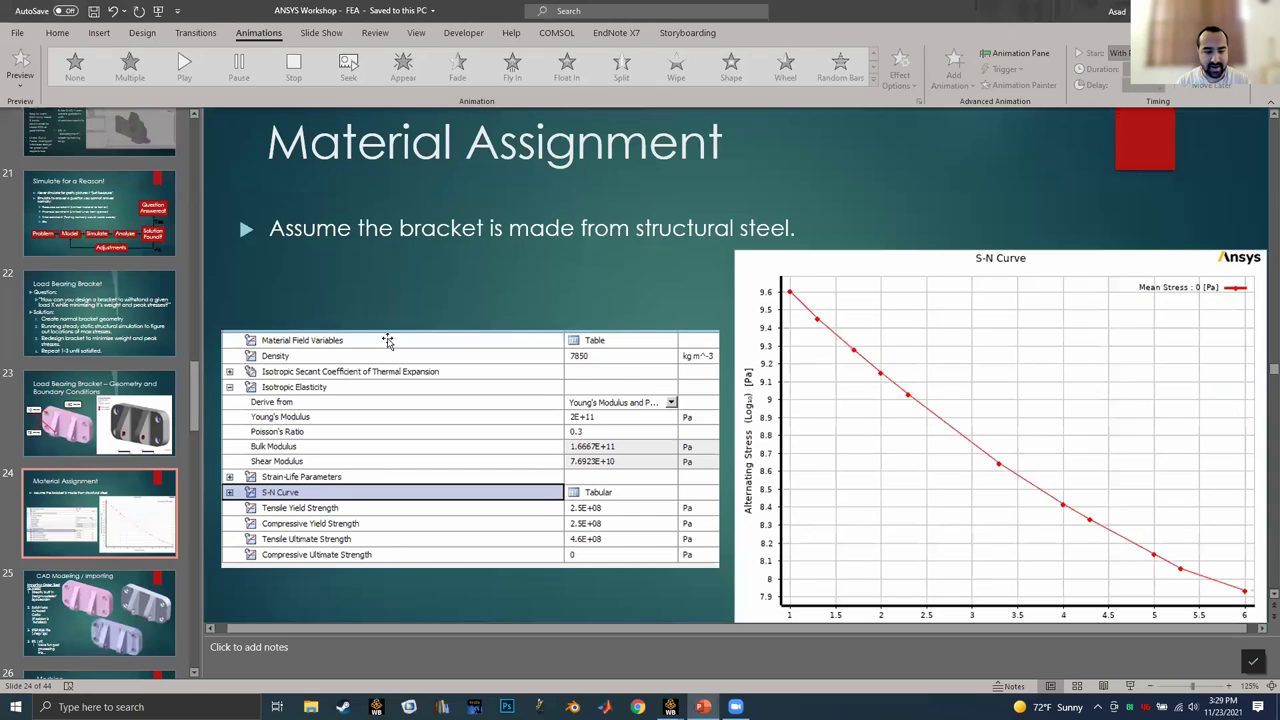
{"action": "left_click", "coordinate": [103, 618]}
{"action": "scroll", "coordinate": [376, 451], "scroll_direction": "down", "scroll_amount": 3, "text": "ctrl"}
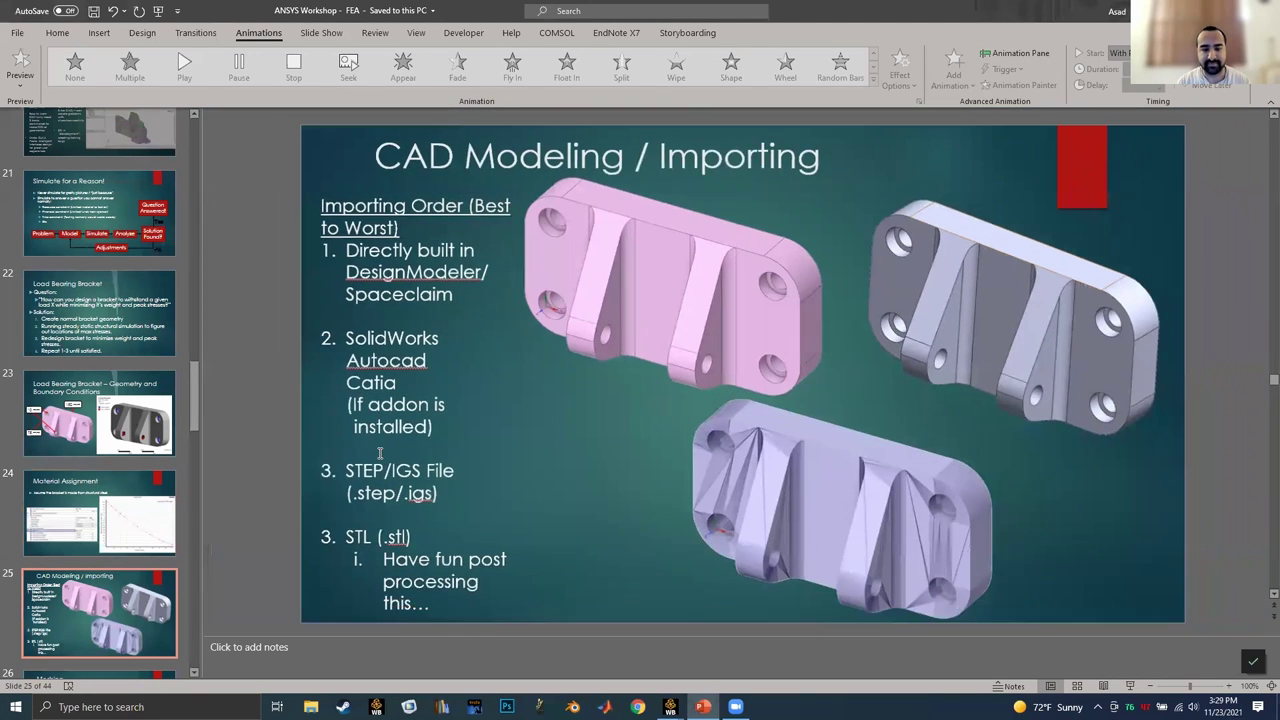
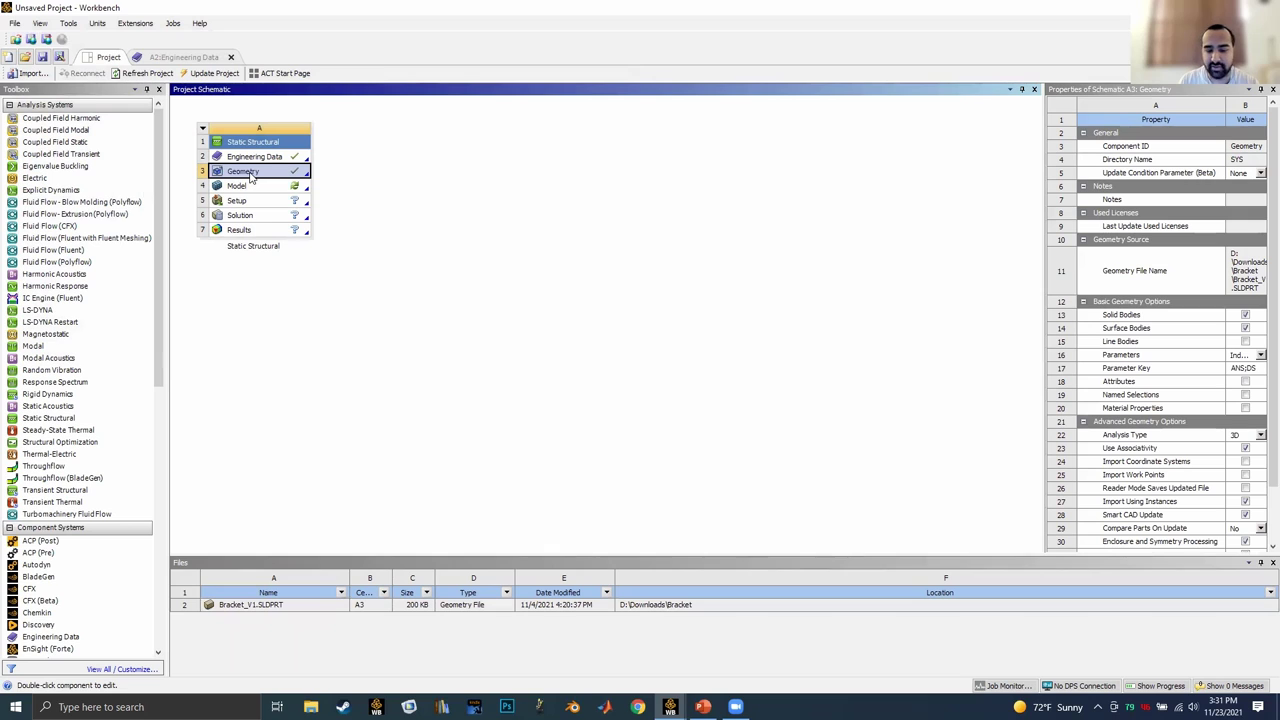
Open the Static Structural system's bracket geometry for editing in SpaceClaim.
{"action": "right_click", "coordinate": [252, 175]}
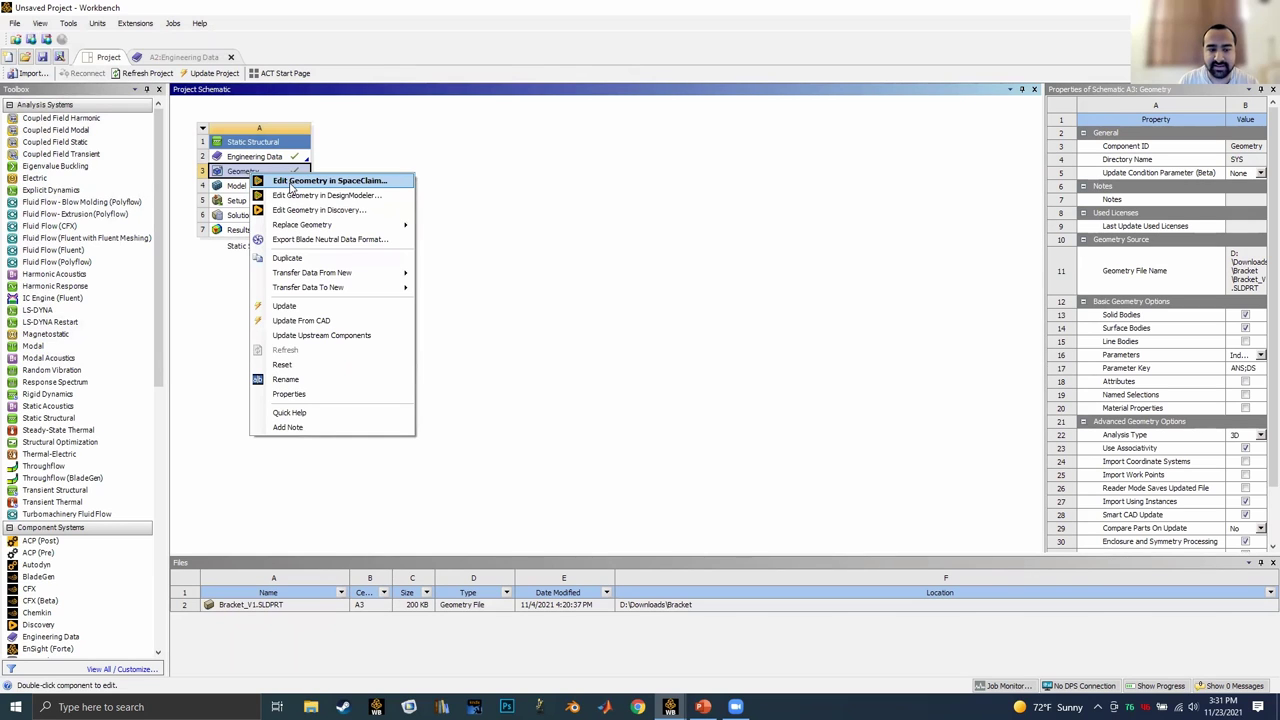
{"action": "left_click", "coordinate": [291, 183]}
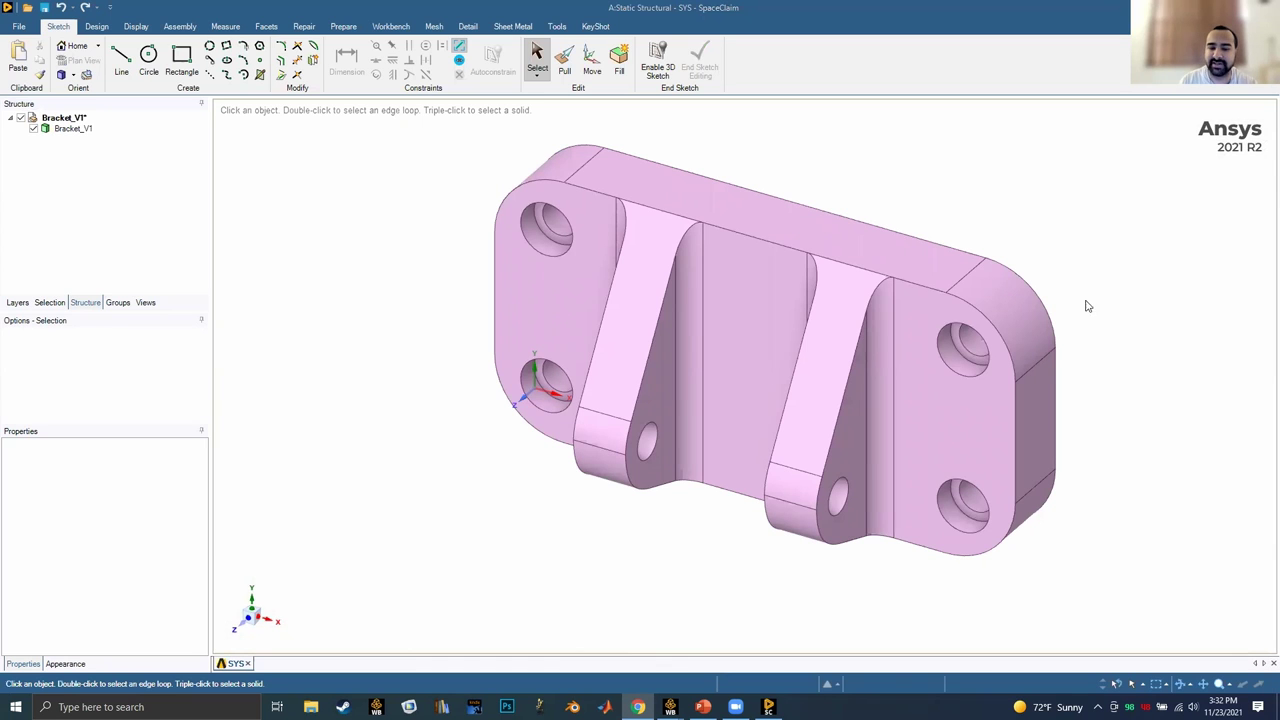
Inspect the Bracket_V1 body from several angles, including its mounting holes, ribs and rib fillets.
{"action": "left_click", "coordinate": [76, 131]}
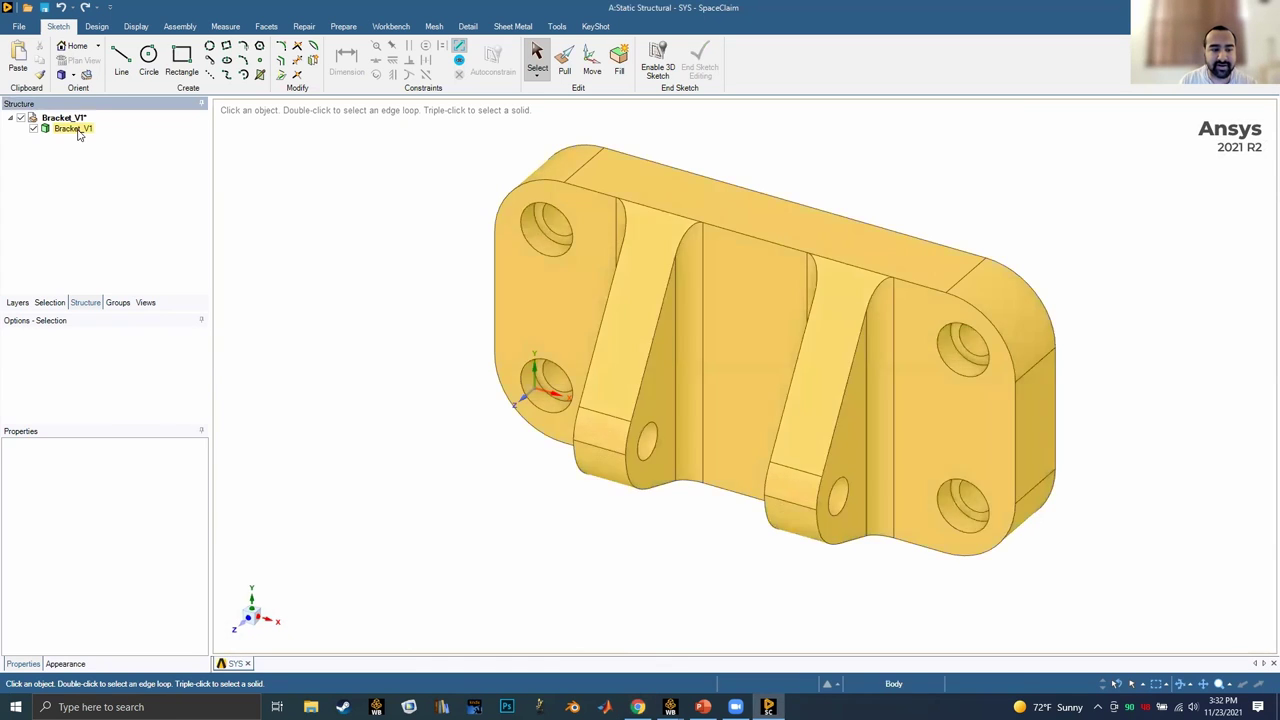
{"action": "left_click", "coordinate": [541, 552]}
{"action": "mouse_move", "coordinate": [548, 552]}
{"action": "middle_mouse_down"}
{"action": "mouse_move", "coordinate": [612, 444]}
{"action": "mouse_move", "coordinate": [620, 466]}
{"action": "middle_mouse_up"}
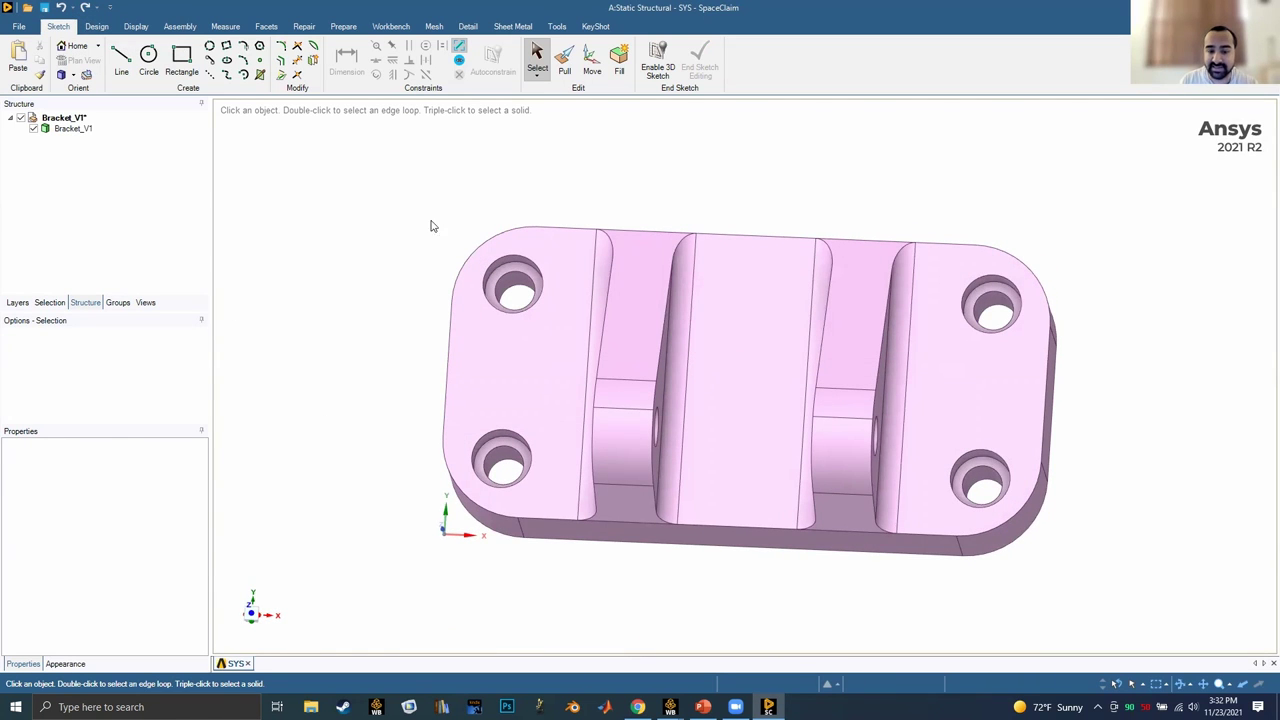
{"action": "left_click", "coordinate": [528, 288]}
{"action": "middle_click_drag", "start_coordinate": [549, 323], "coordinate": [770, 447]}
{"action": "left_click", "coordinate": [703, 317]}
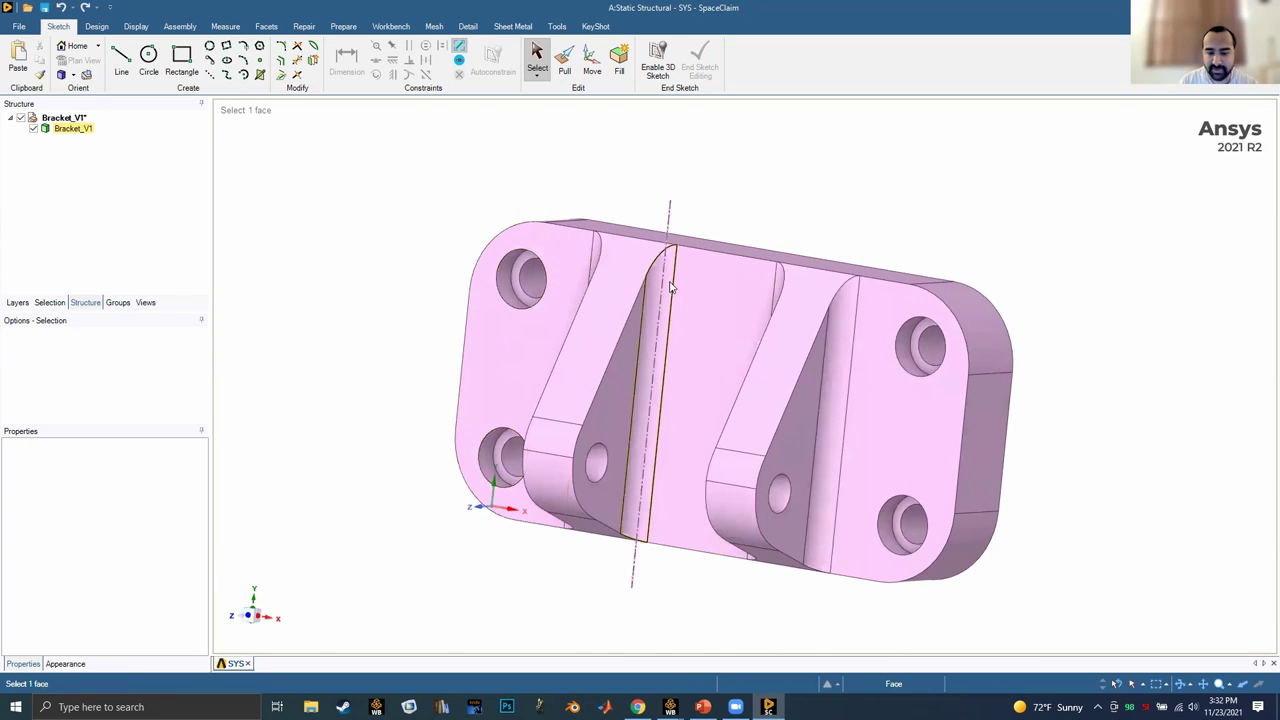
{"action": "left_click", "coordinate": [674, 277]}
{"action": "left_click", "coordinate": [63, 164]}
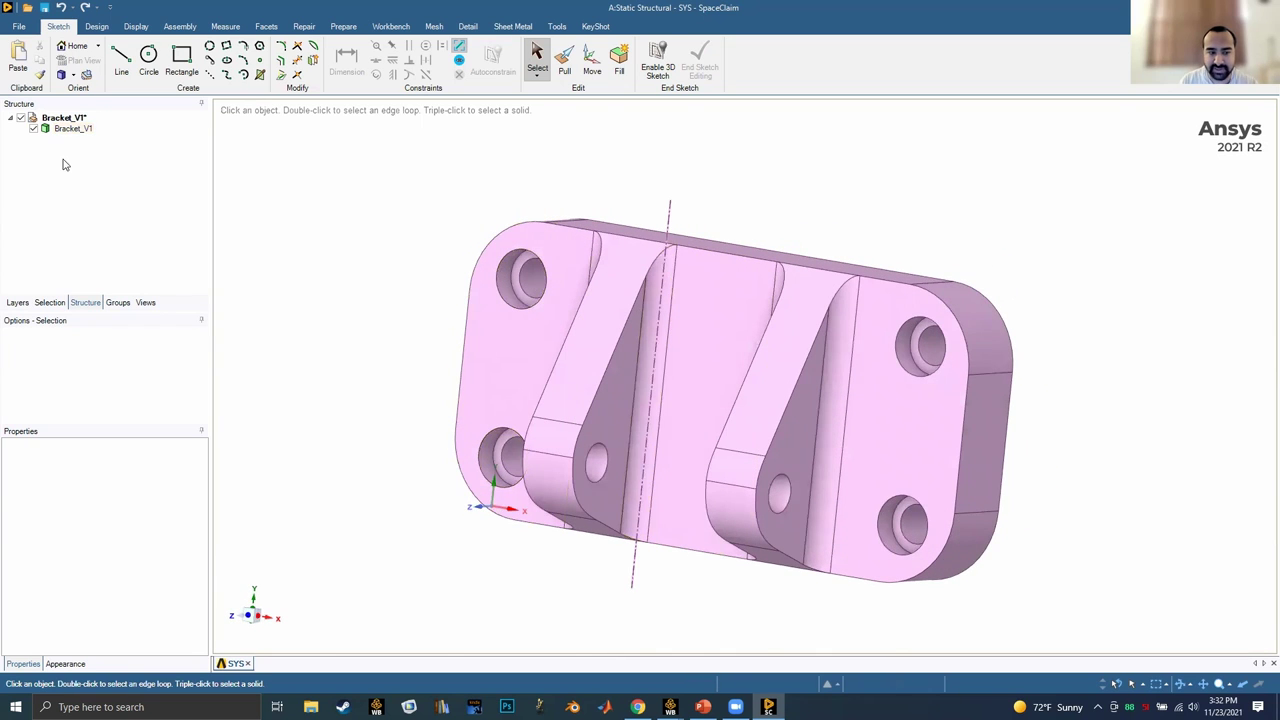
Pull the annular counterbore face in the +X upper mounting hole until the counterbore step is removed.
{"action": "left_click", "coordinate": [96, 26]}
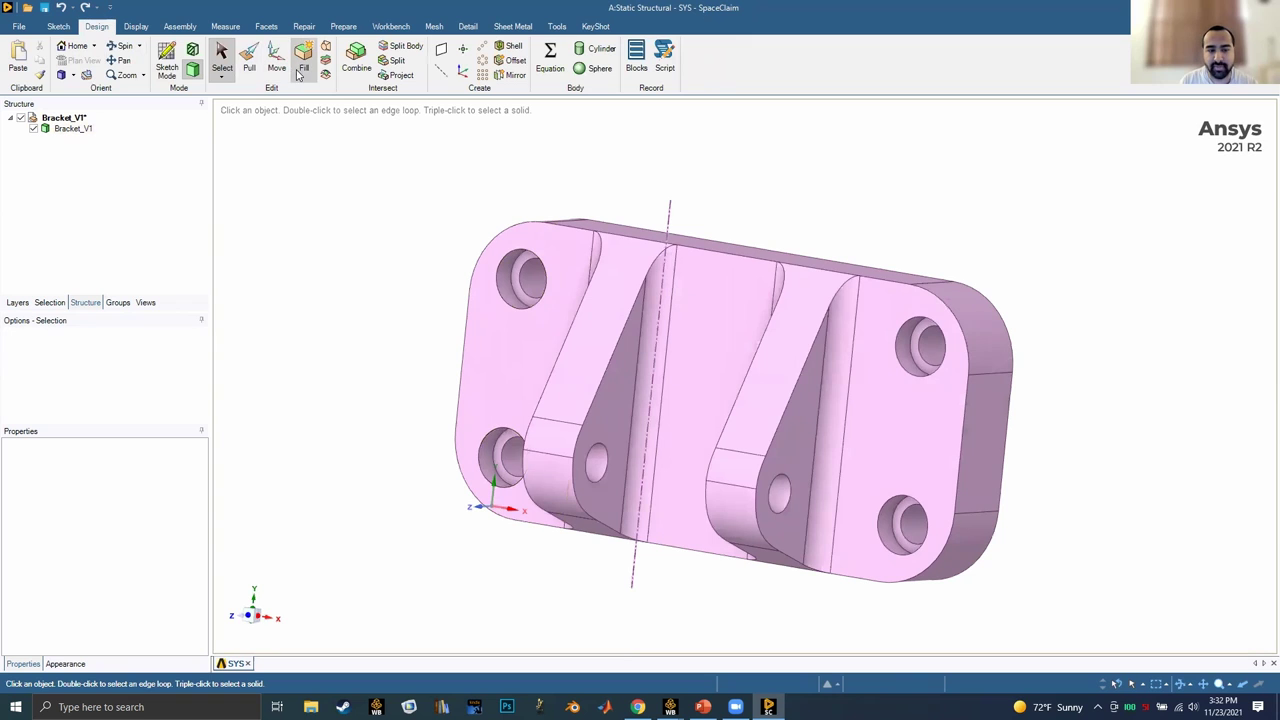
{"action": "left_click", "coordinate": [620, 305]}
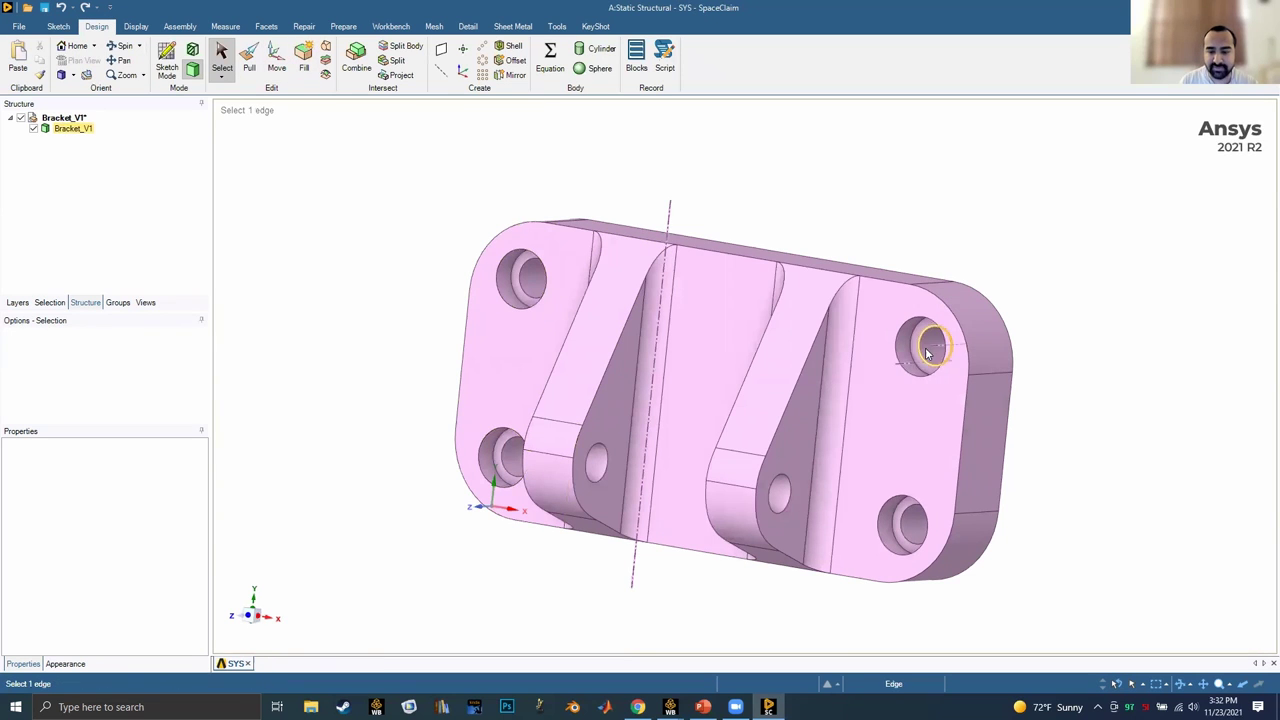
{"action": "left_click", "coordinate": [898, 462]}
{"action": "scroll", "coordinate": [898, 462], "scroll_direction": "up", "scroll_amount": 5}
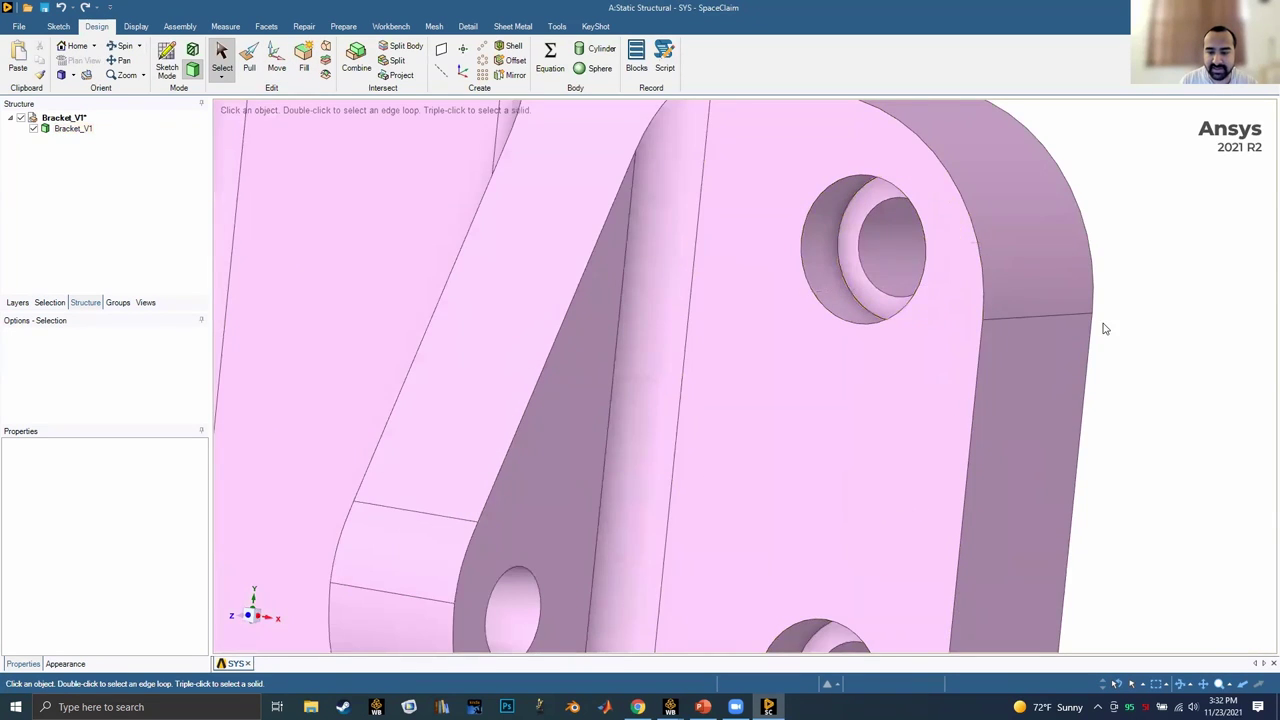
{"action": "left_click", "coordinate": [880, 250]}
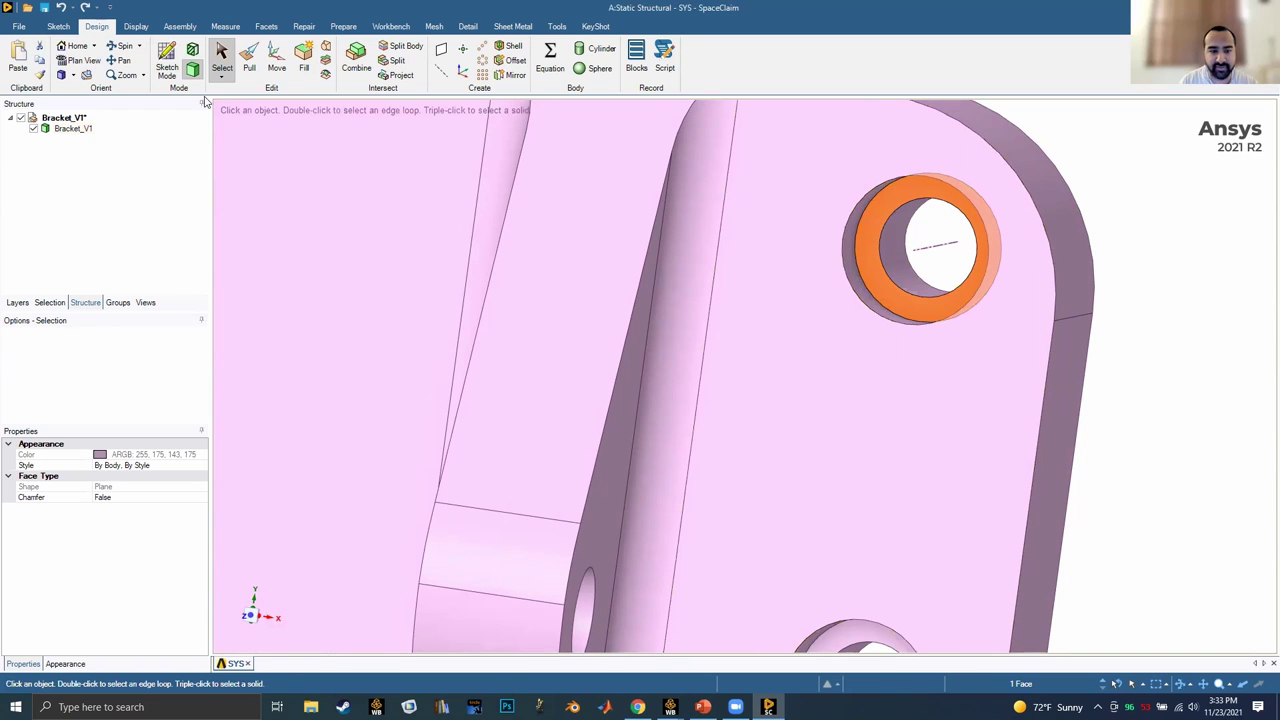
{"action": "left_click", "coordinate": [250, 62]}
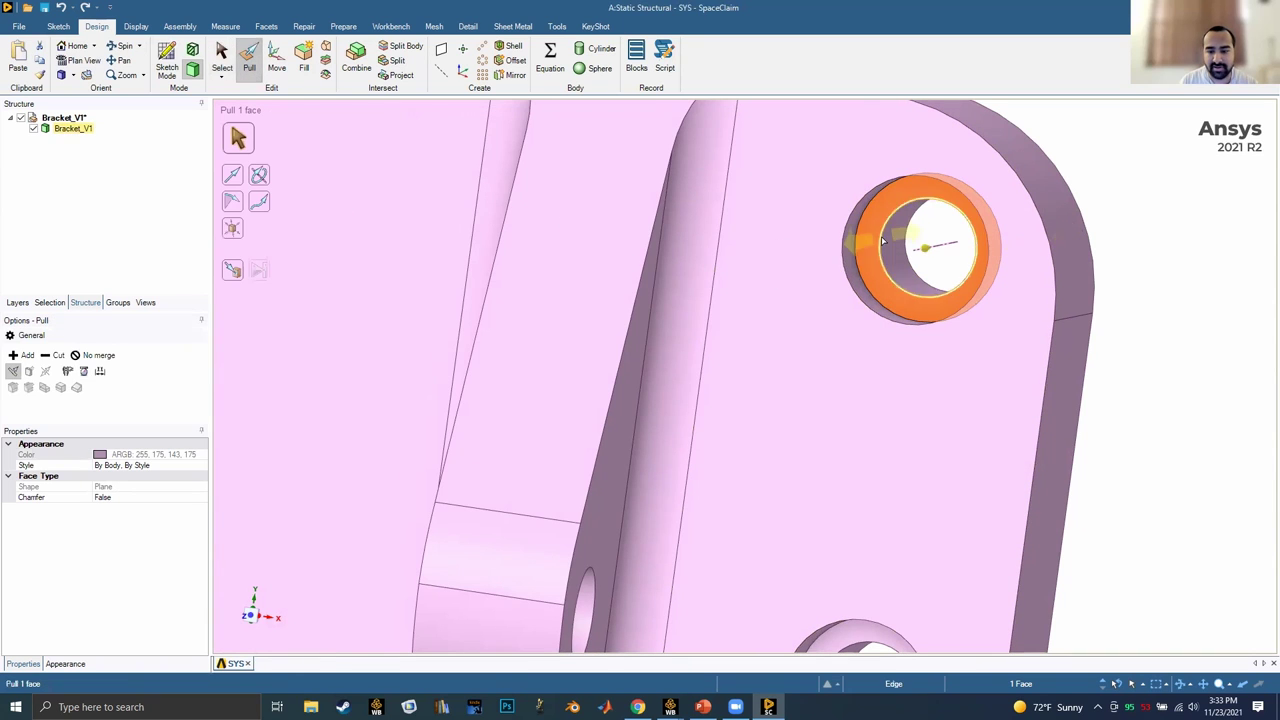
{"action": "key", "text": "Escape"}
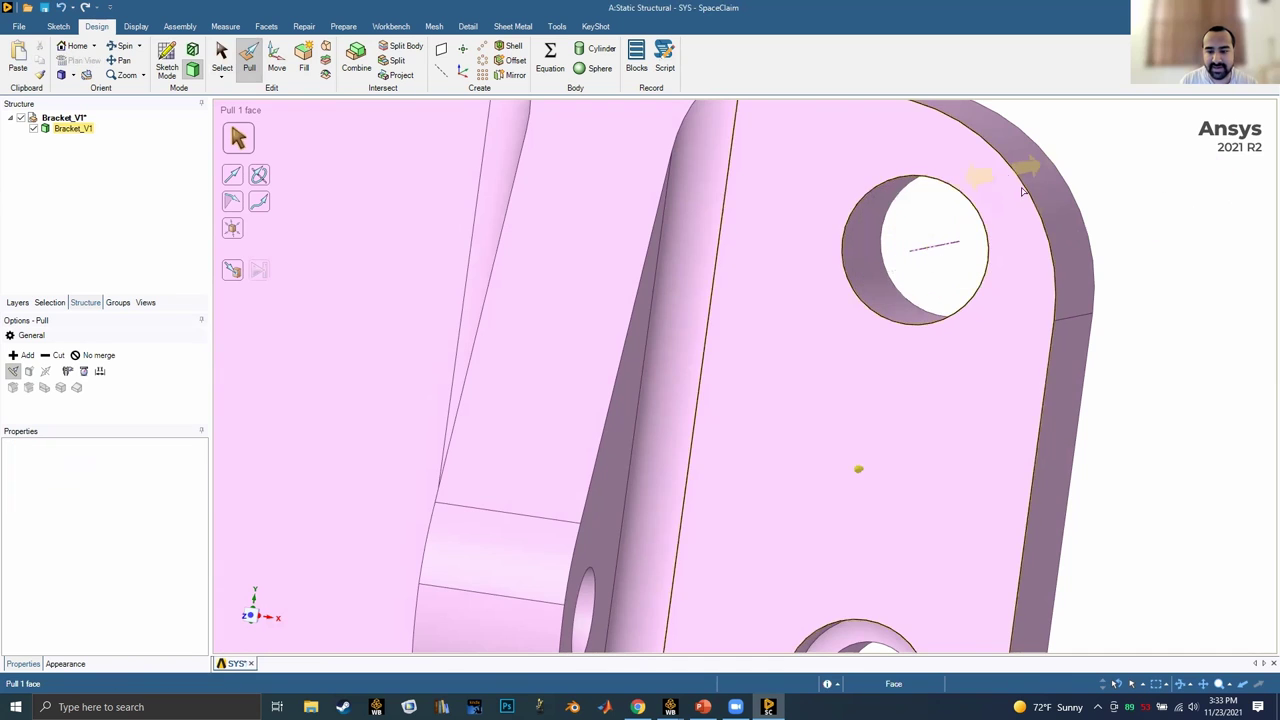
Pull the flat plate face around the two +X mounting holes outward by about 59 mm.
{"action": "key", "text": "h"}
{"action": "left_click", "coordinate": [902, 350]}
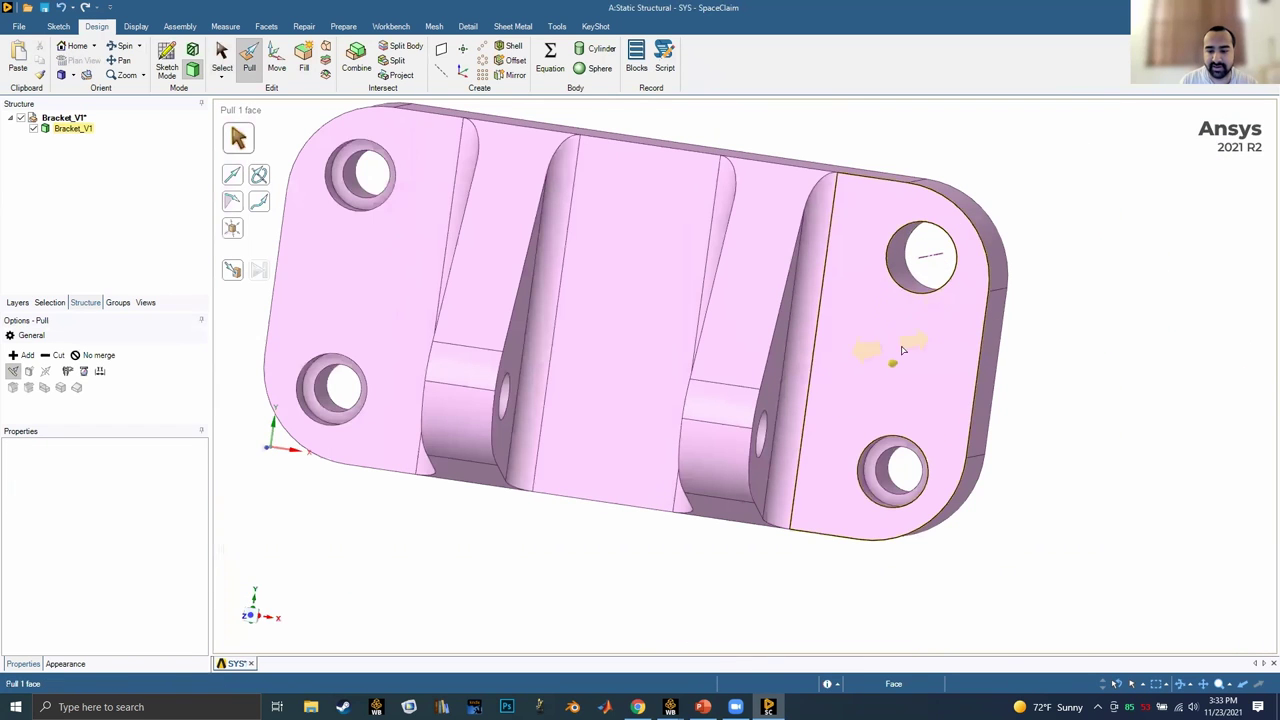
{"action": "middle_click_drag", "start_coordinate": [920, 352], "coordinate": [885, 257]}
{"action": "middle_click_drag", "start_coordinate": [849, 104], "coordinate": [829, 217]}
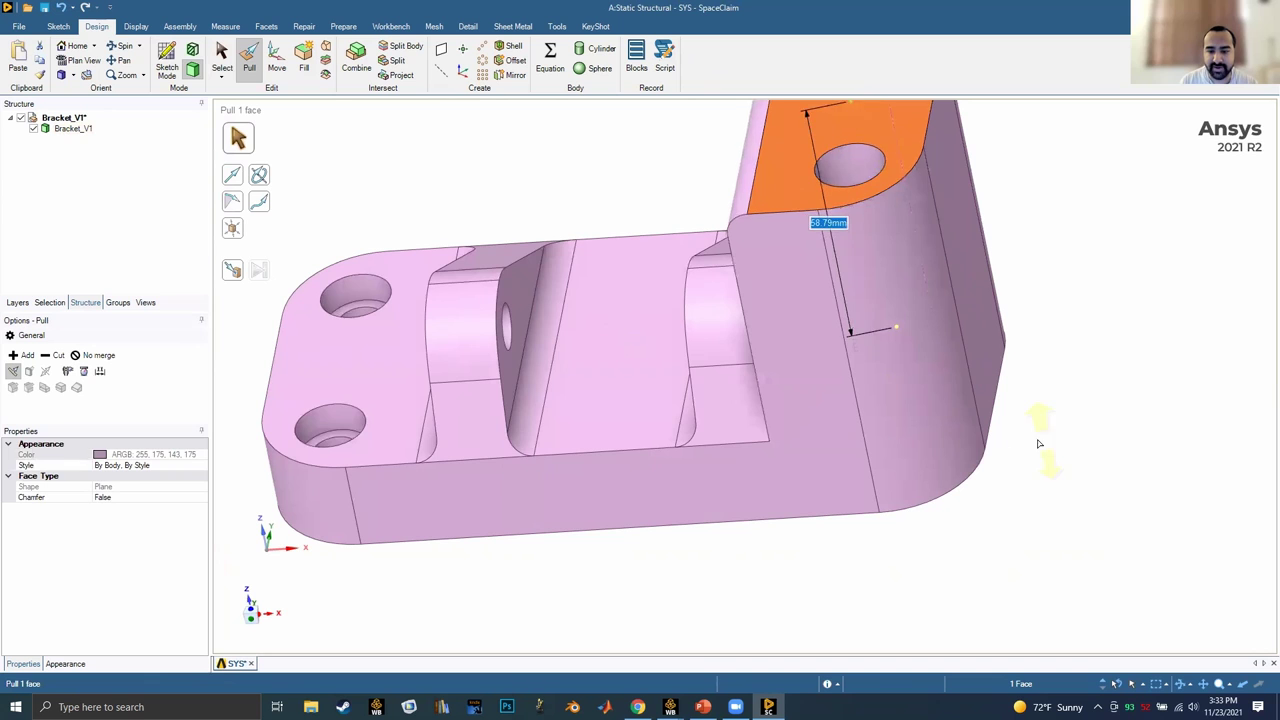
{"action": "left_click", "coordinate": [1060, 424]}
Offset the rounded tip face of the rib nearest the raised block using Pull.
{"action": "middle_click_drag", "start_coordinate": [1086, 420], "coordinate": [790, 345]}
{"action": "left_click", "coordinate": [757, 400]}
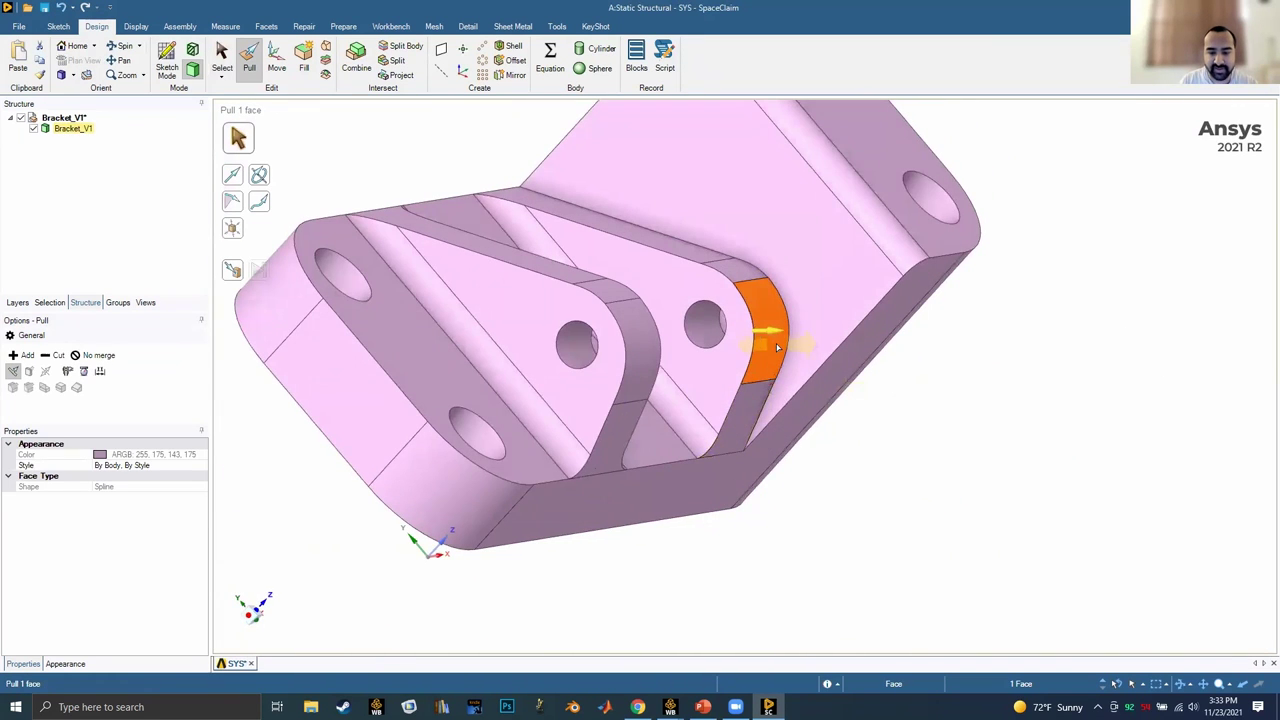
{"action": "left_click_drag", "start_coordinate": [792, 342], "coordinate": [750, 377]}
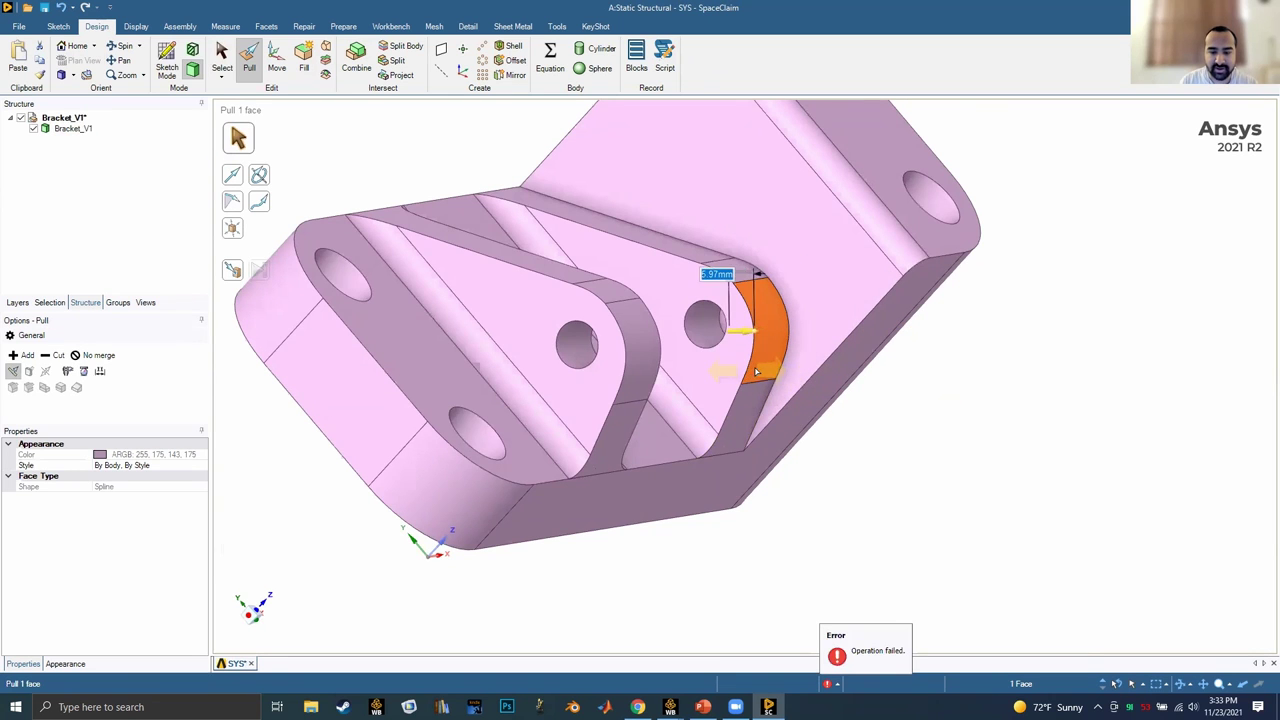
{"action": "left_click", "coordinate": [972, 467]}
Fill the 5 mm radius pin hole in the rib farthest from the raised block.
{"action": "middle_click_drag", "start_coordinate": [946, 454], "coordinate": [514, 351]}
{"action": "left_click", "coordinate": [528, 363]}
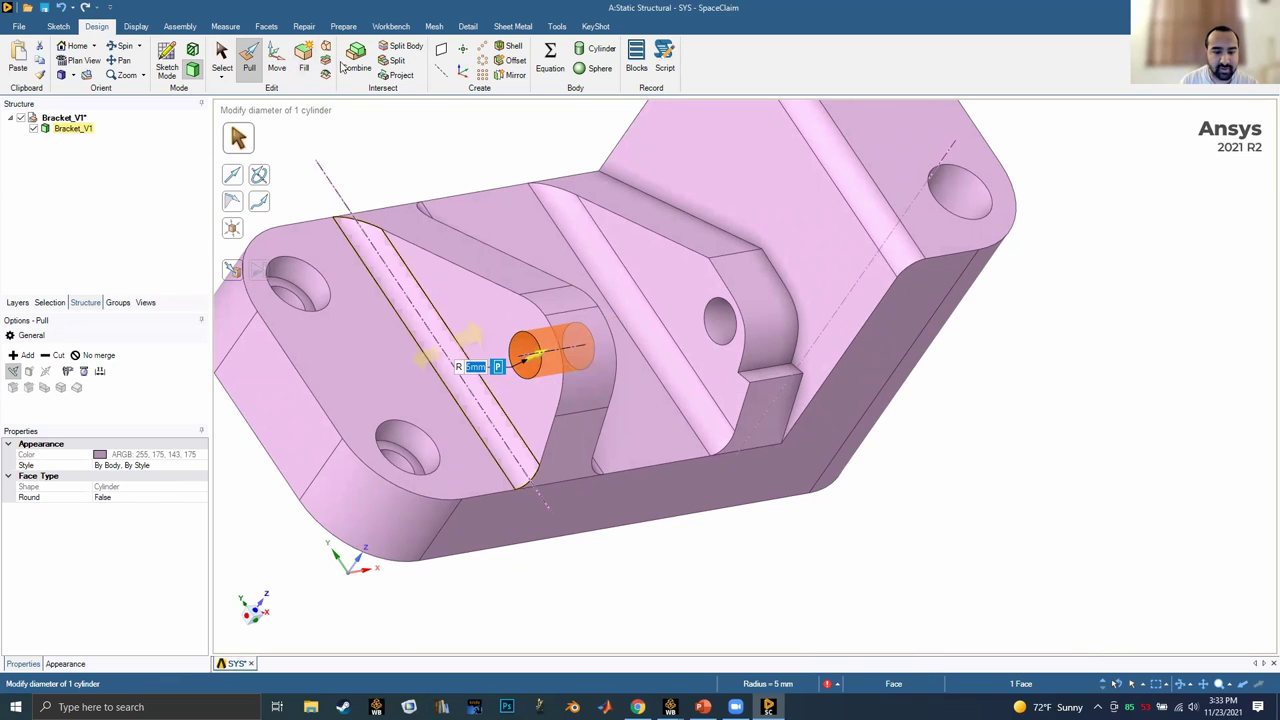
{"action": "left_click", "coordinate": [306, 68]}
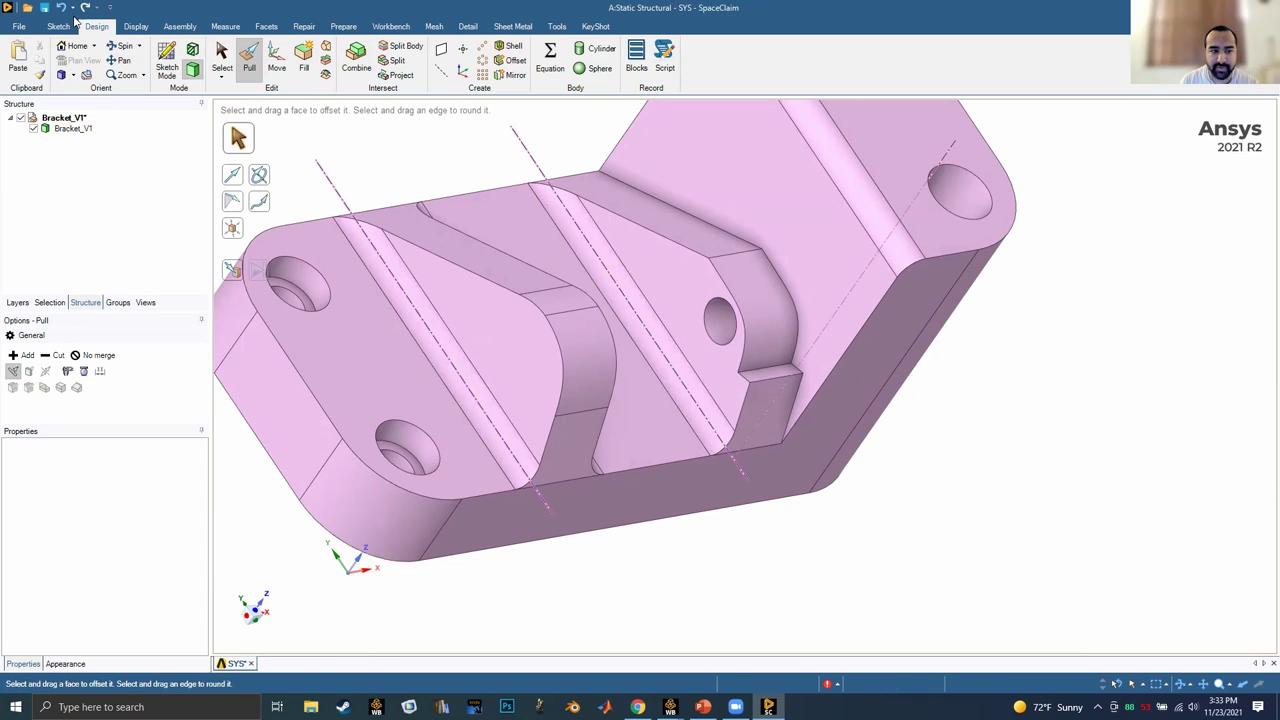
{"action": "left_click", "coordinate": [70, 7]}
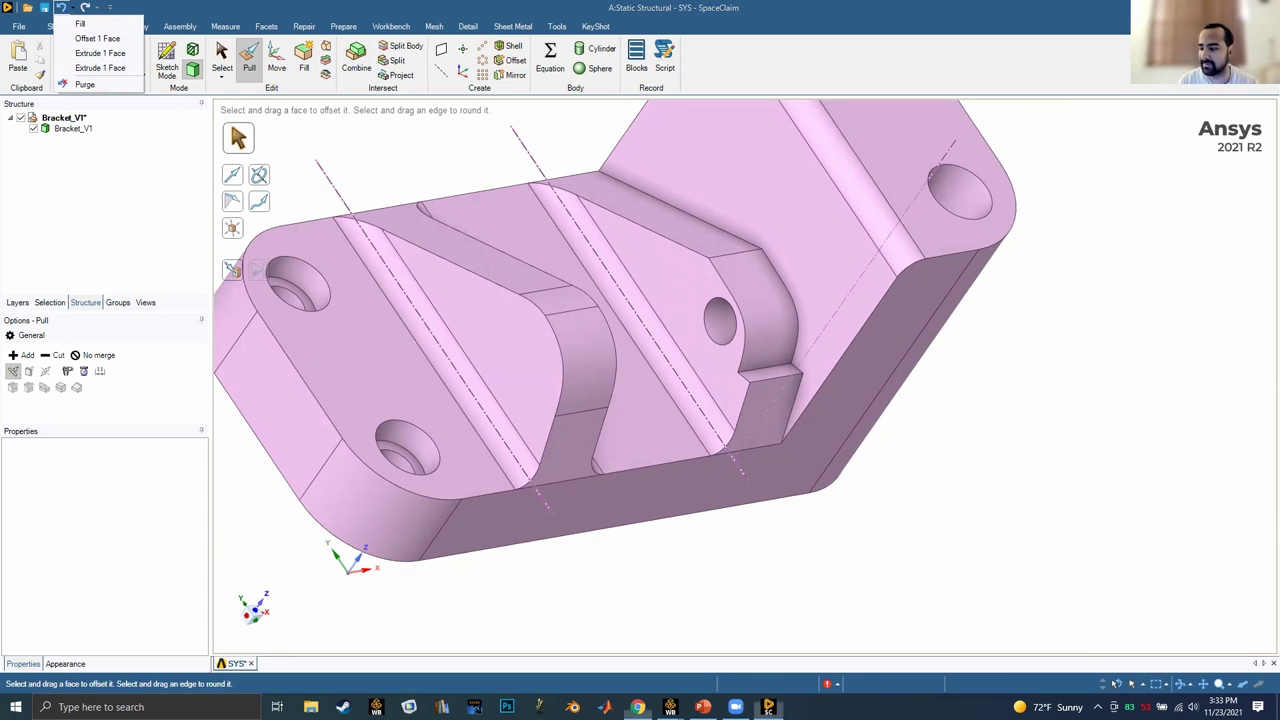
{"action": "left_click", "coordinate": [637, 707]}
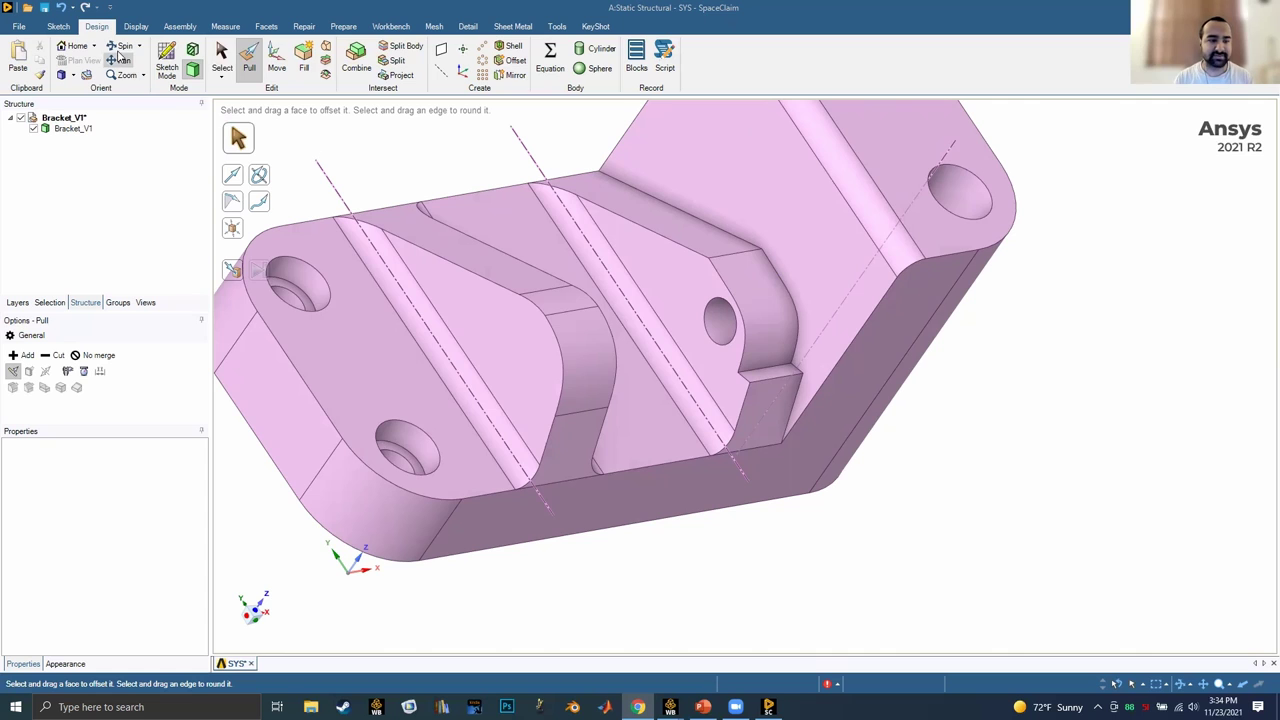
{"action": "left_click", "coordinate": [59, 27]}
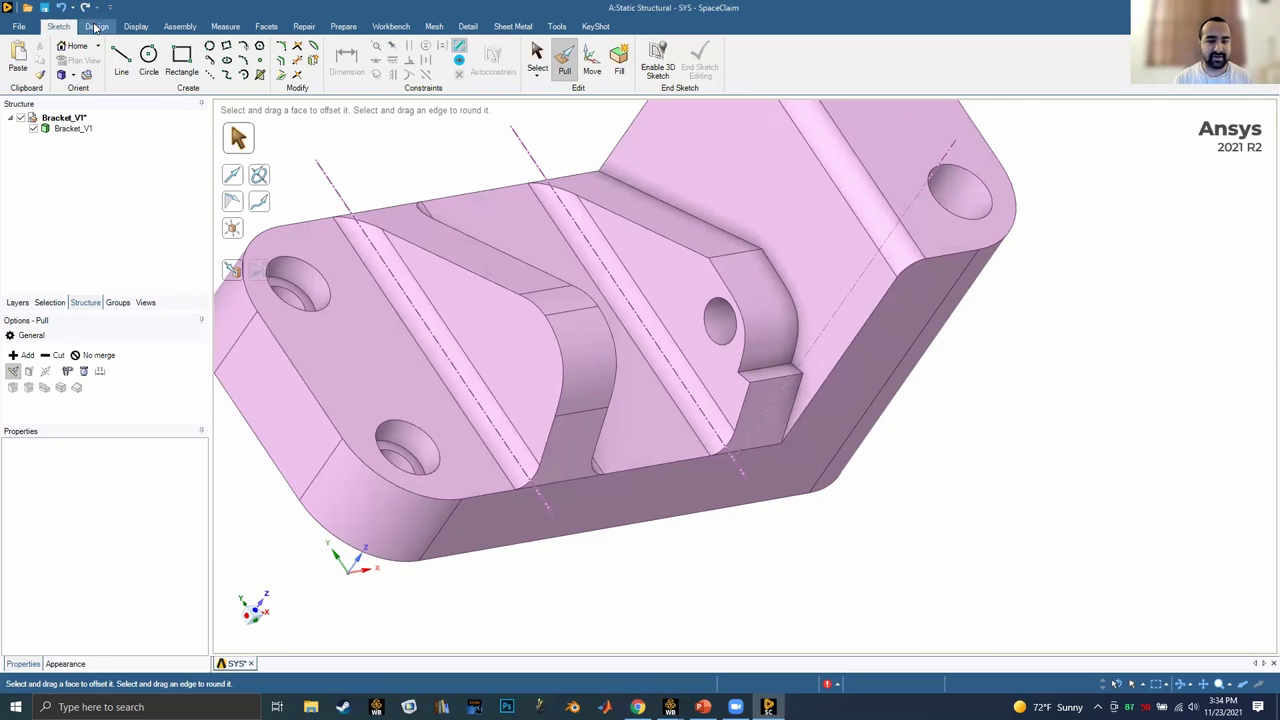
{"action": "left_click", "coordinate": [97, 27]}
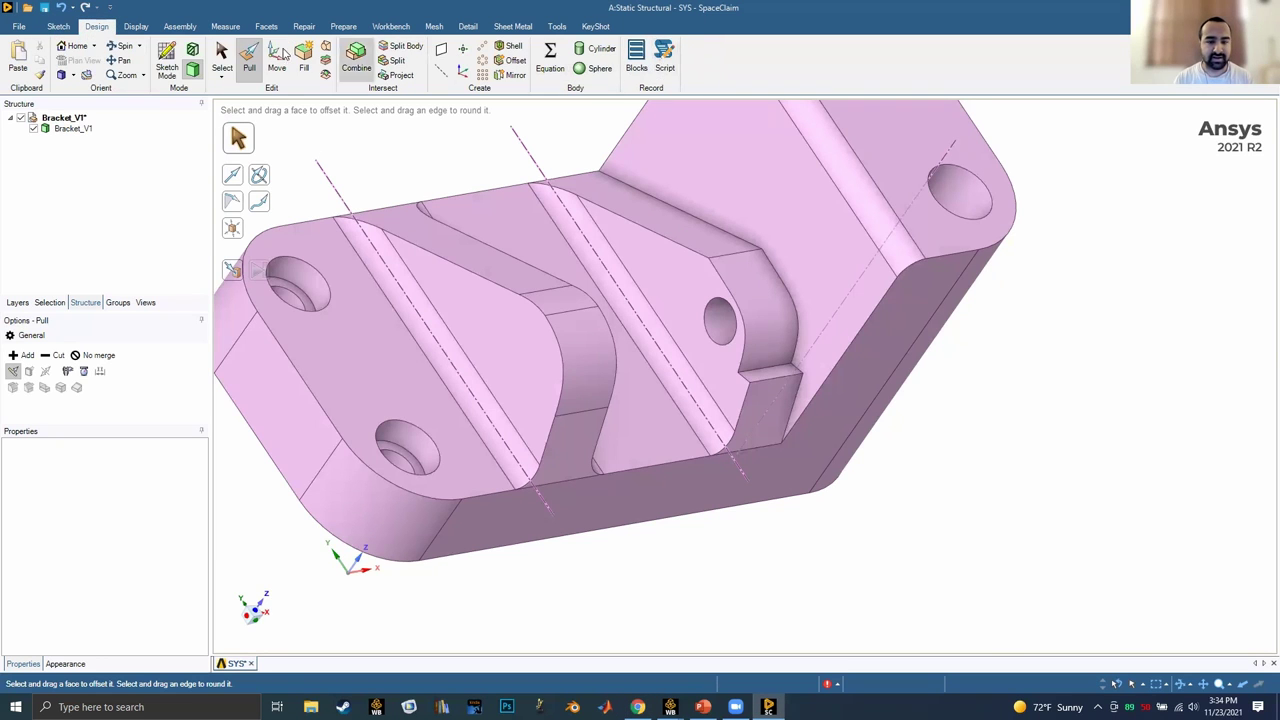
{"action": "left_click", "coordinate": [114, 303]}
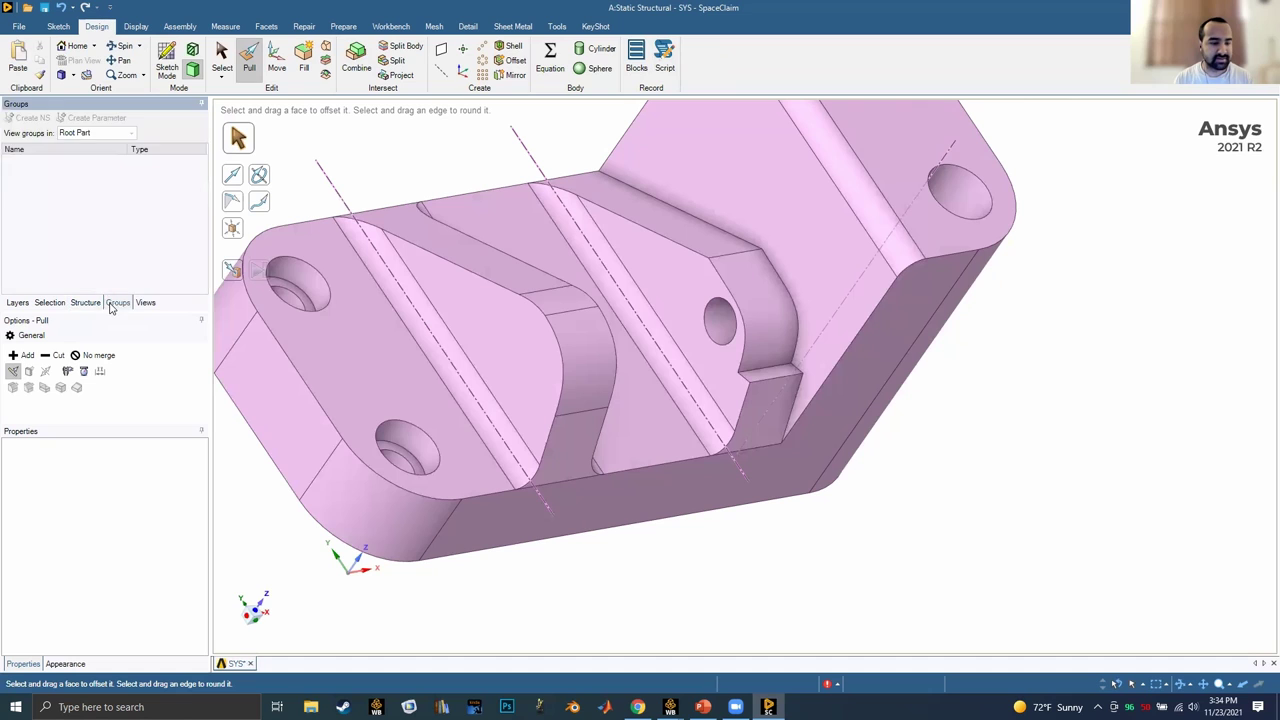
{"action": "left_click", "coordinate": [96, 303]}
Pull the flat face around the two mounting holes opposite the raised block outward by 5 mm.
{"action": "left_click", "coordinate": [362, 332]}
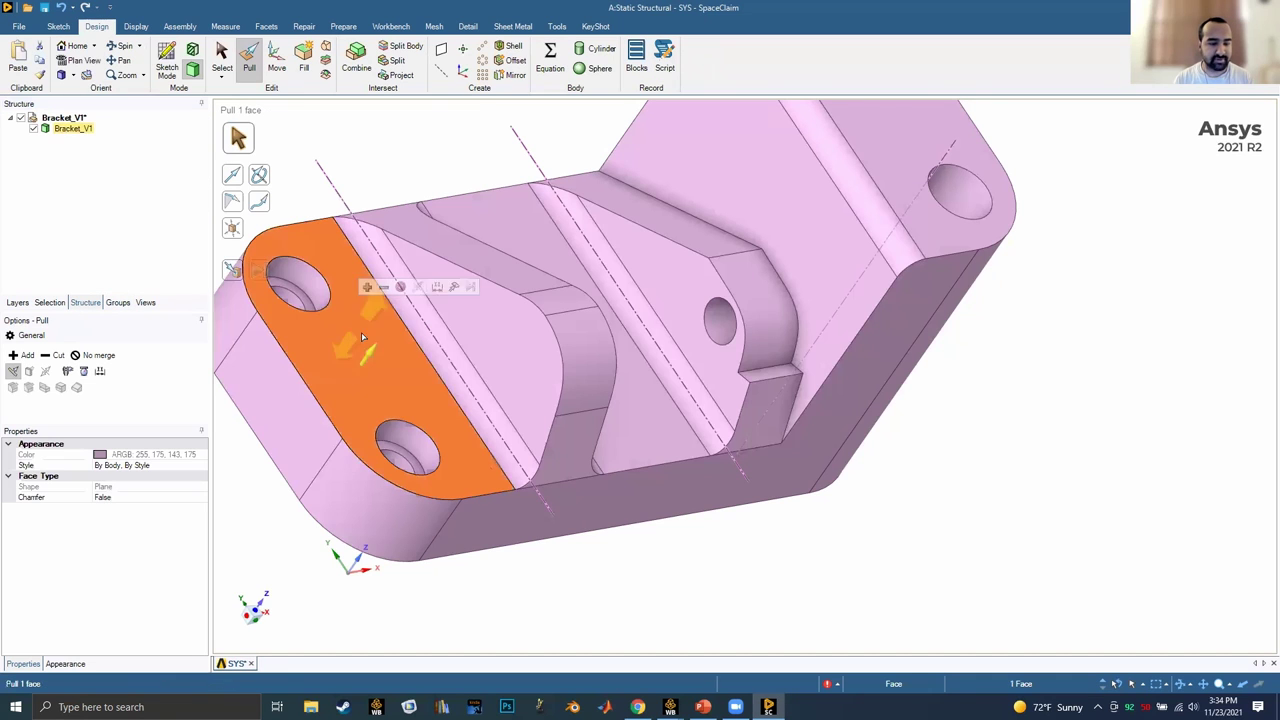
{"action": "left_click_drag", "start_coordinate": [374, 352], "coordinate": [380, 344]}
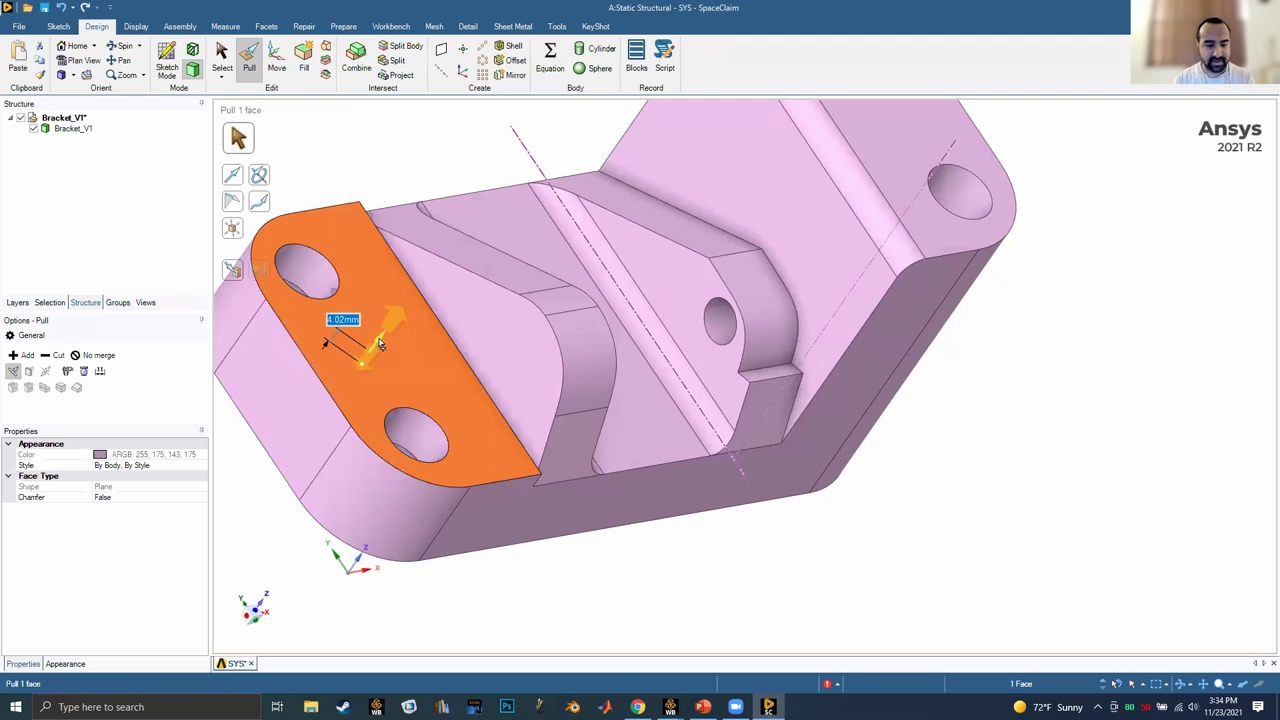
{"action": "type", "text": "3"}
{"action": "key", "text": "Return"}
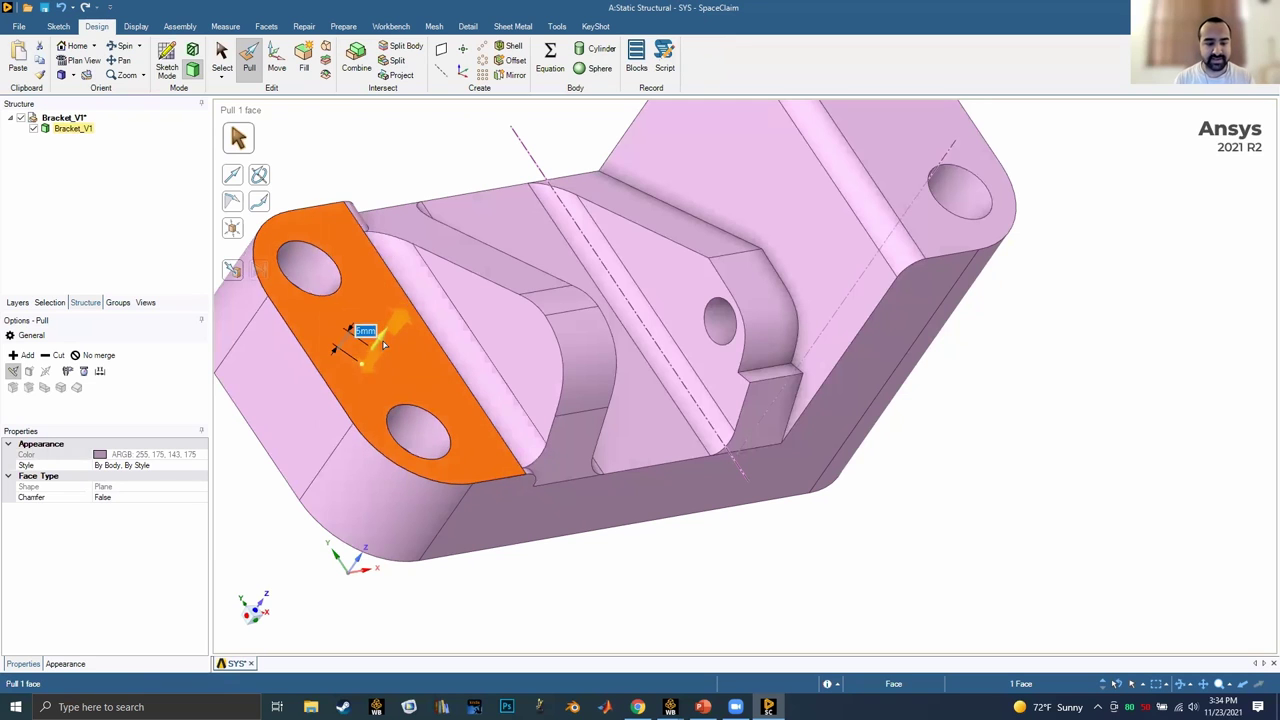
Purge the undo history and close SpaceClaim to return to the Workbench project schematic.
{"action": "left_click", "coordinate": [49, 302]}
{"action": "left_click", "coordinate": [18, 304]}
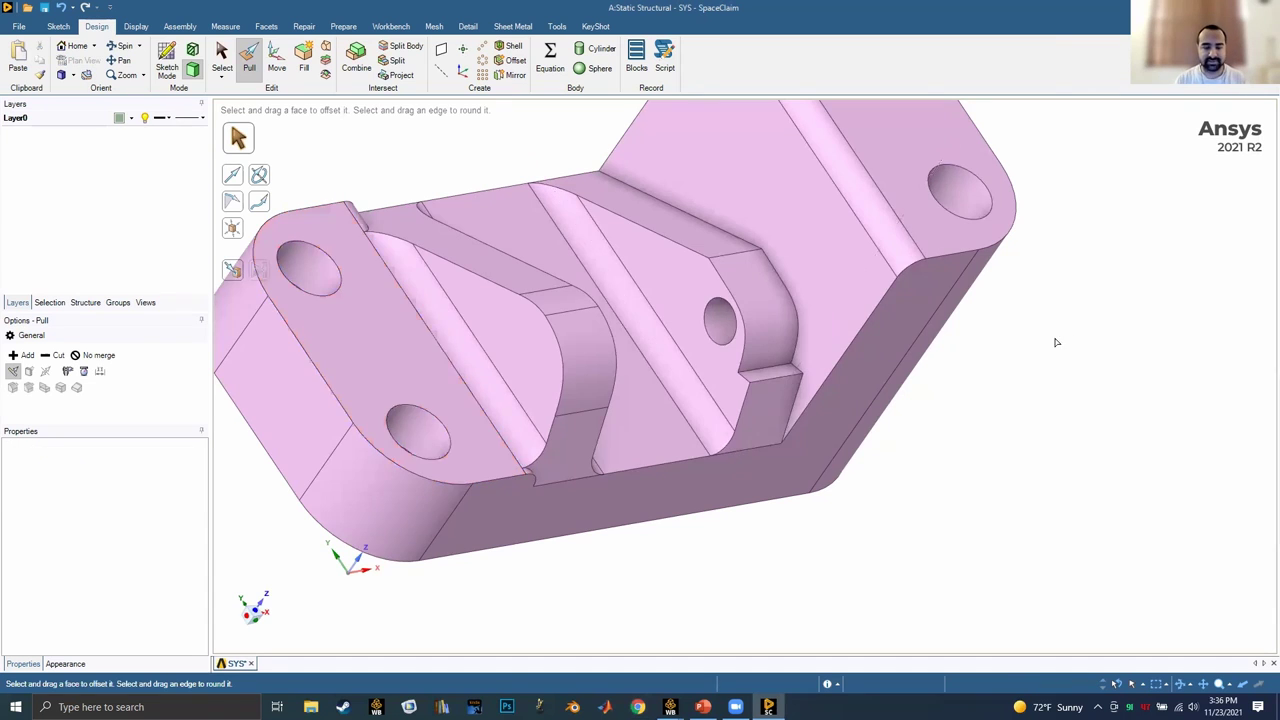
{"action": "mouse_move", "coordinate": [1054, 340]}
{"action": "middle_mouse_down"}
{"action": "mouse_move", "coordinate": [1066, 243]}
{"action": "mouse_move", "coordinate": [1034, 337]}
{"action": "mouse_move", "coordinate": [966, 354]}
{"action": "mouse_move", "coordinate": [991, 357]}
{"action": "mouse_move", "coordinate": [990, 372]}
{"action": "middle_mouse_up"}
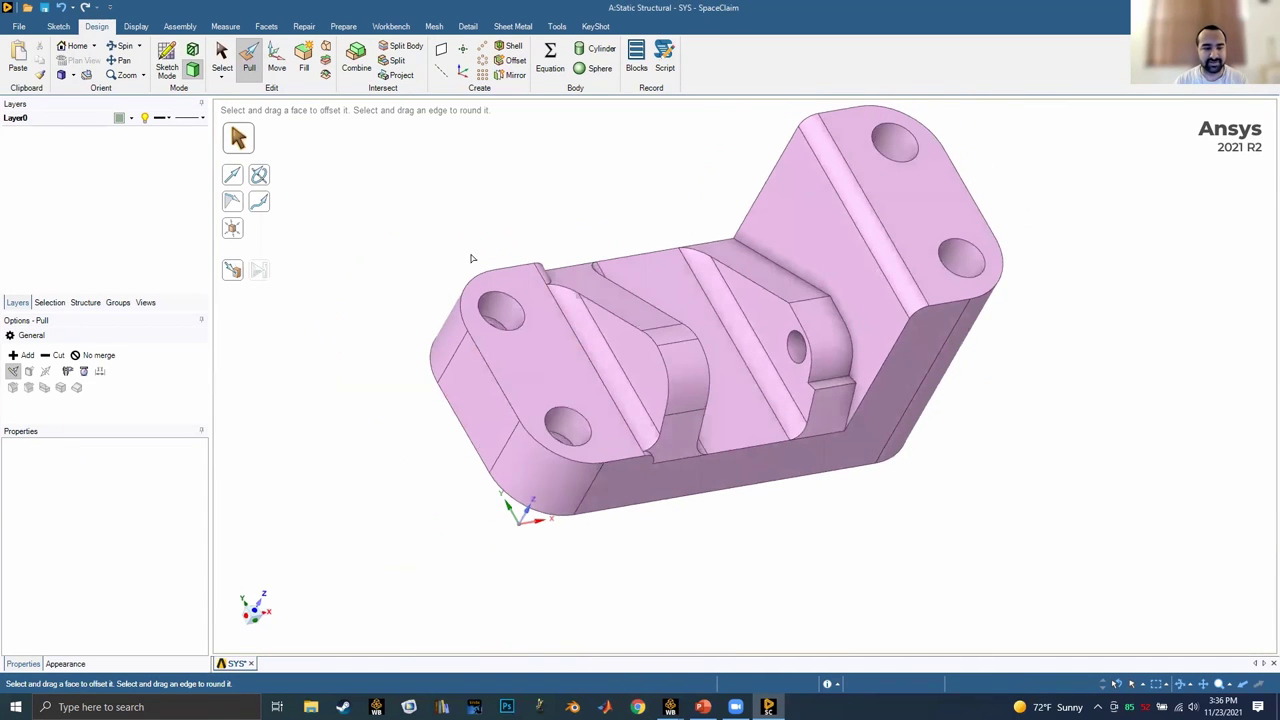
{"action": "left_click", "coordinate": [69, 7]}
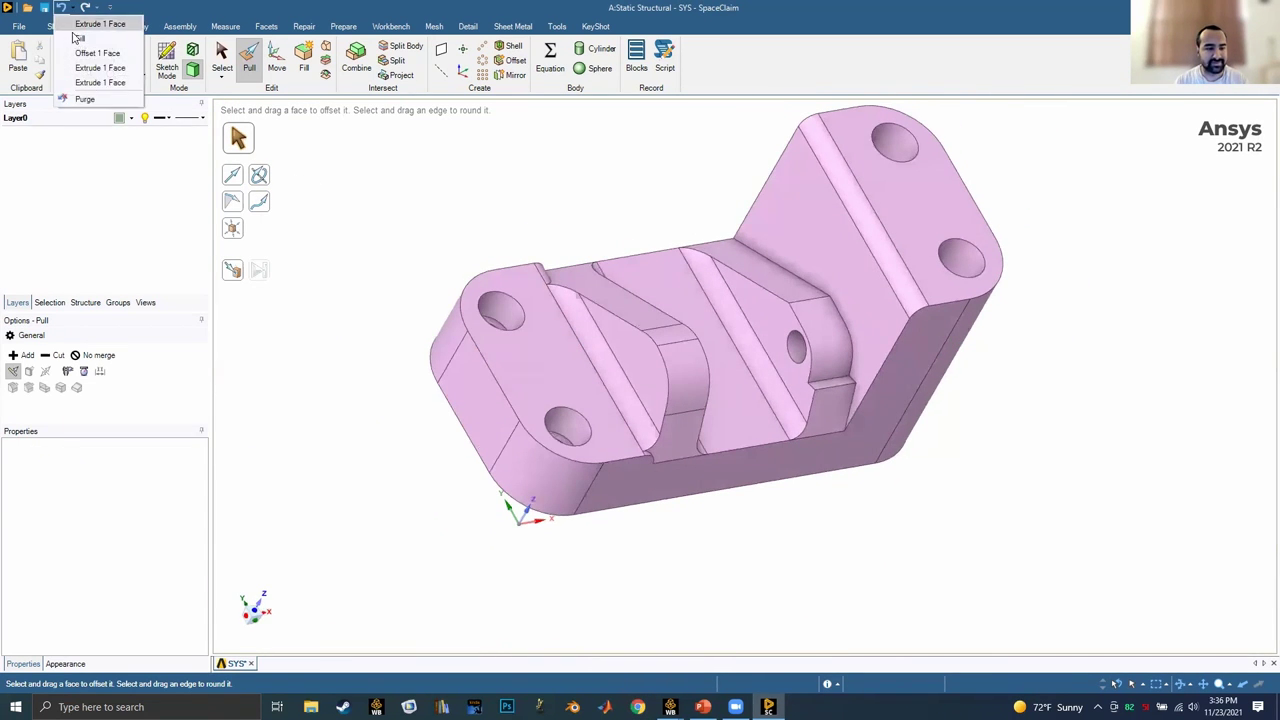
{"action": "left_click", "coordinate": [86, 100]}
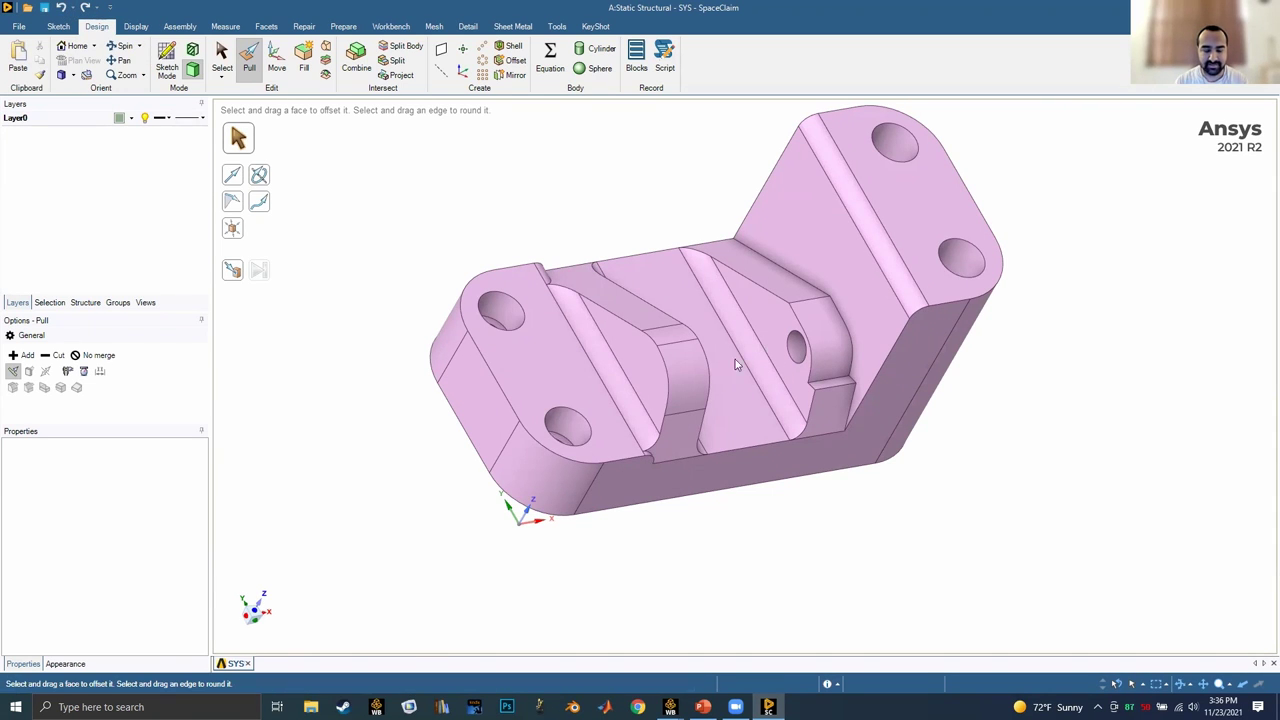
{"action": "key", "text": "alt+F4"}
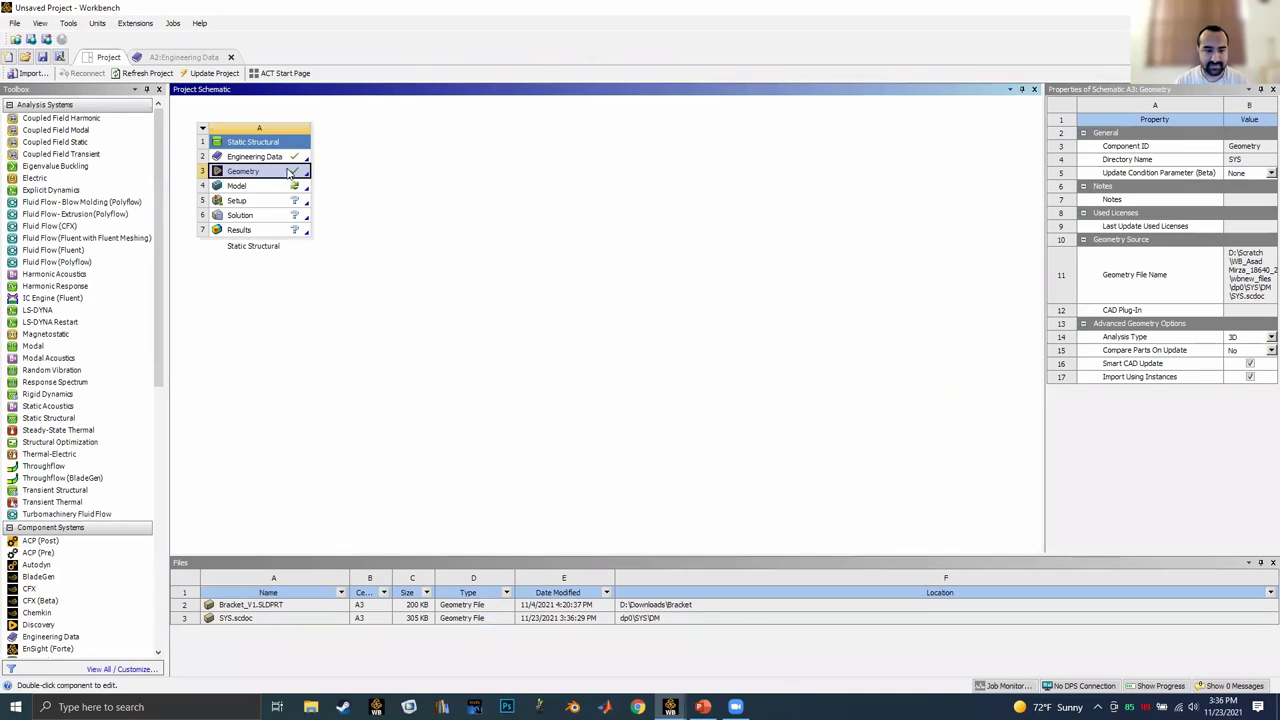
Replace the Static Structural system's geometry with the SOLIDWORKS part Bracket_V1 from the Bracket folder.
{"action": "right_click", "coordinate": [288, 171]}
{"action": "mouse_move", "coordinate": [372, 220]}
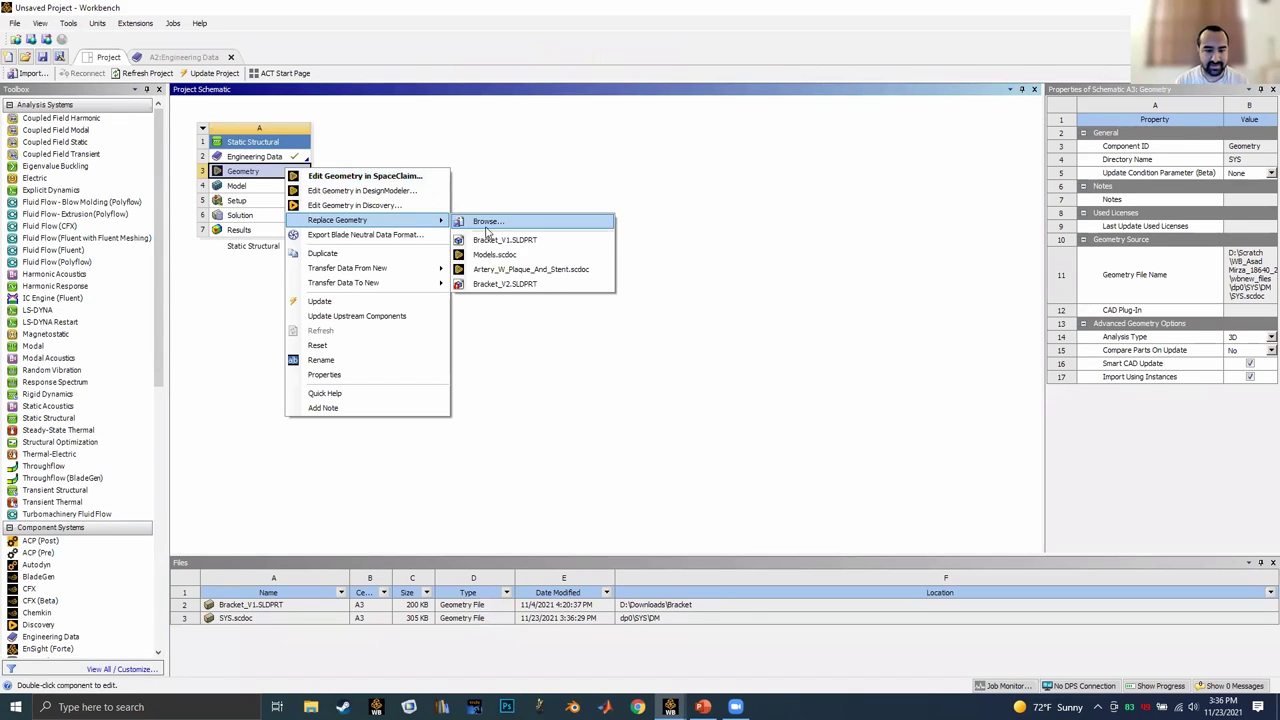
{"action": "left_click", "coordinate": [500, 228]}
{"action": "left_click", "coordinate": [210, 154]}
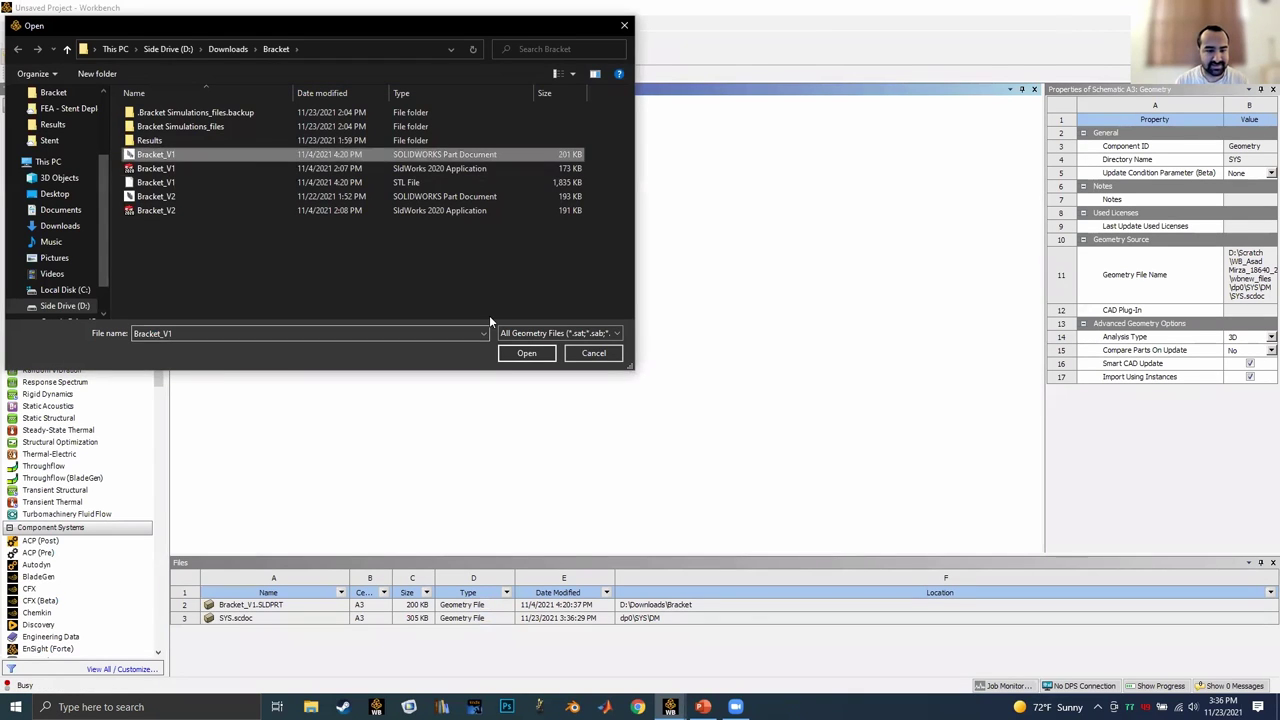
{"action": "left_click", "coordinate": [531, 356]}
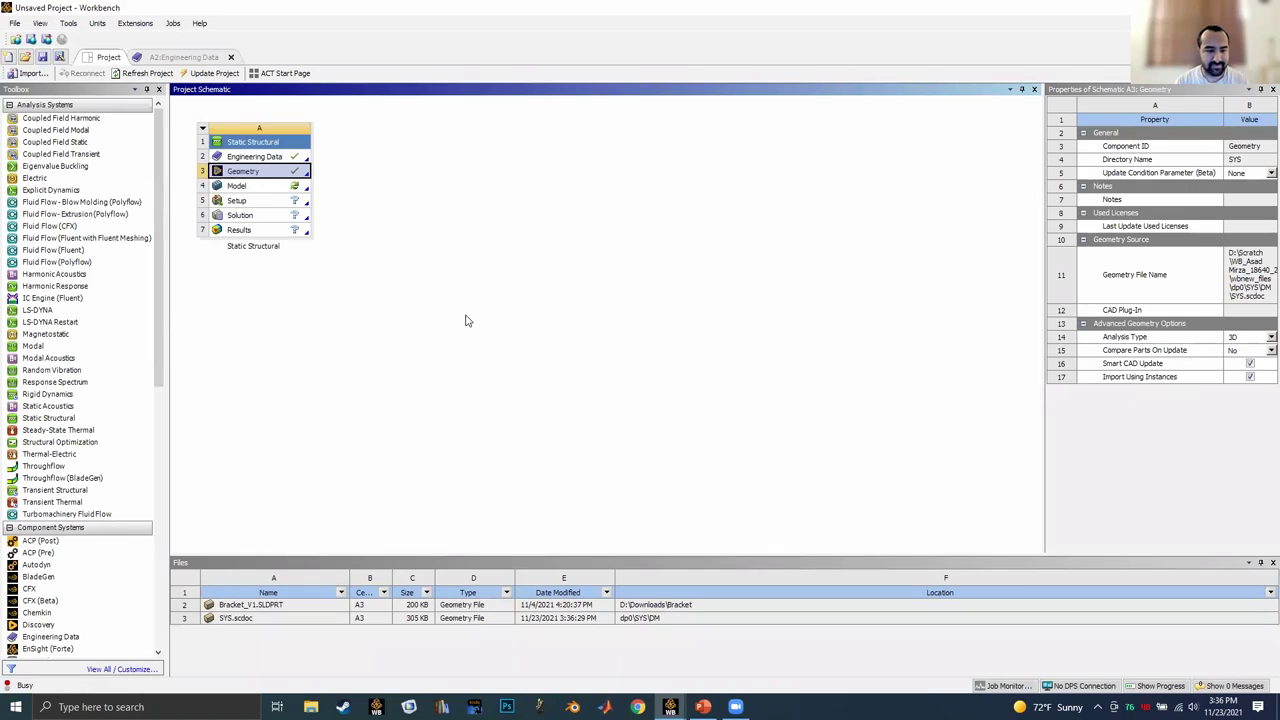
{"action": "key", "text": "shift+F10"}
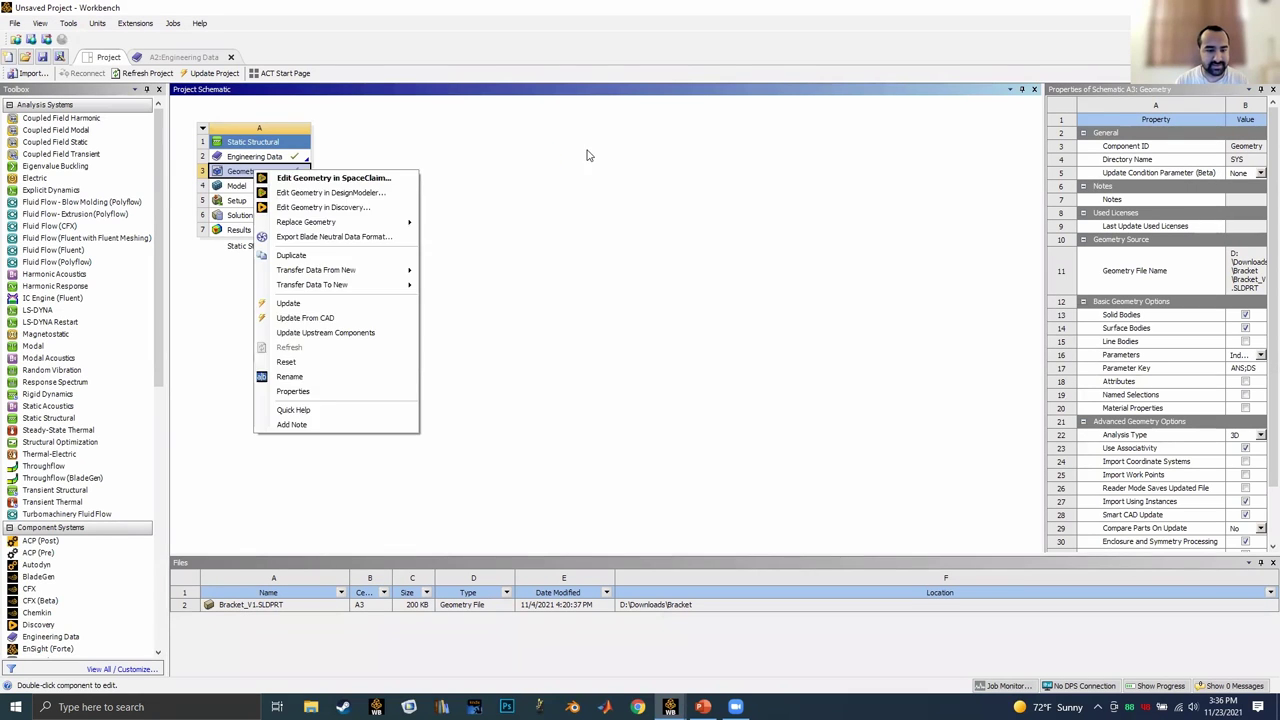
{"action": "left_click", "coordinate": [586, 156]}
Open the Static Structural system's Model for editing in Mechanical.
{"action": "left_click", "coordinate": [276, 185]}
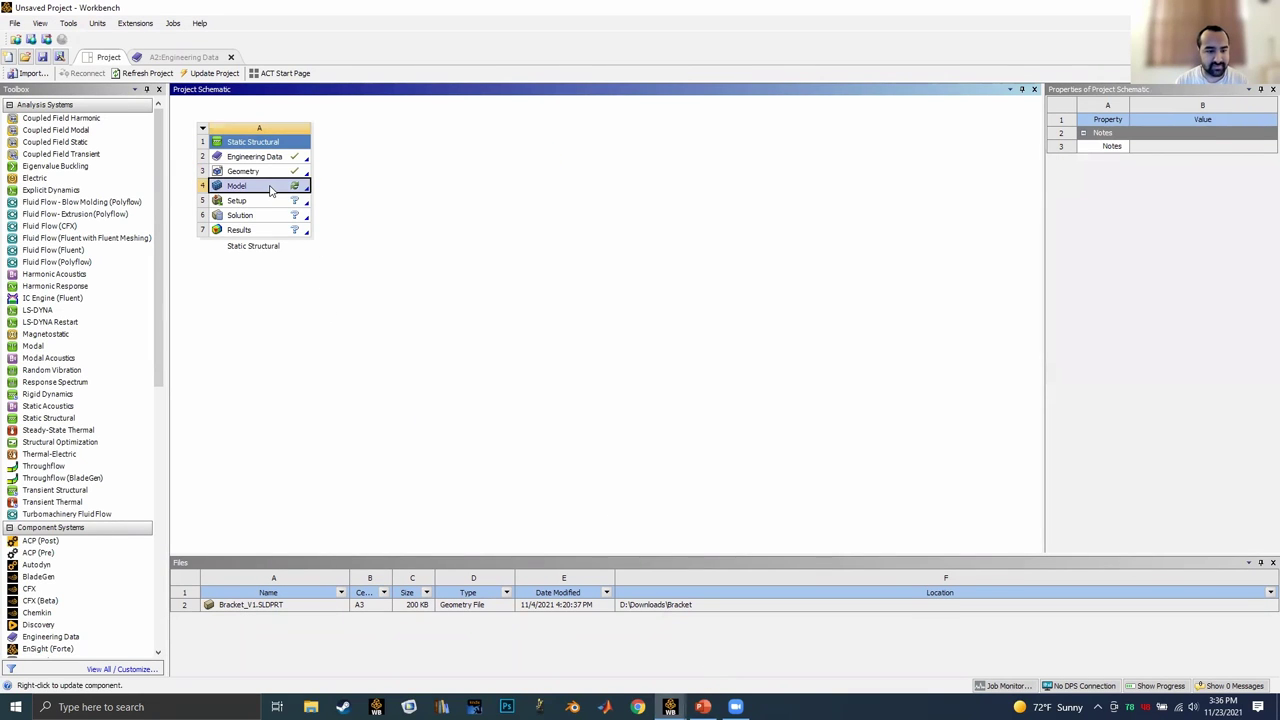
{"action": "right_click", "coordinate": [270, 185]}
{"action": "left_click", "coordinate": [323, 199]}
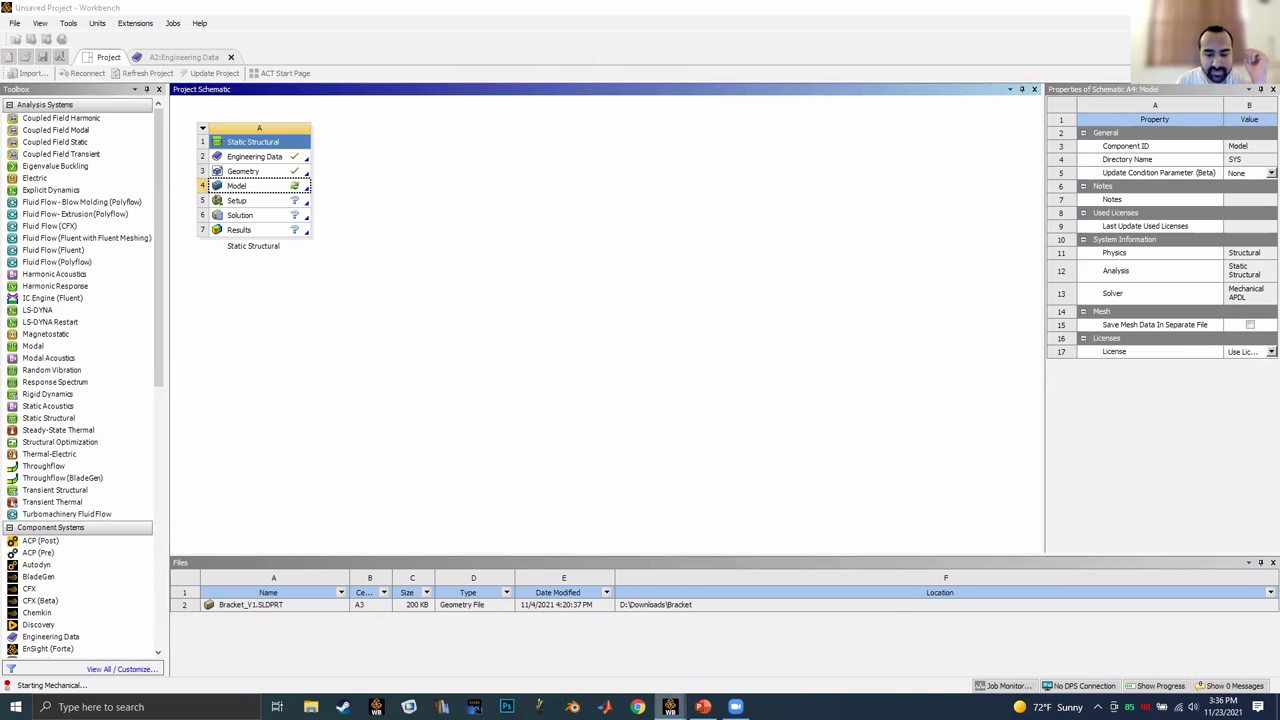
Switch to the PowerPoint presentation and present the Meshing slide (slide 26) full screen, swapping the presenter view and slide show displays.
{"action": "mouse_move", "coordinate": [703, 707]}
{"action": "left_click", "coordinate": [699, 650]}
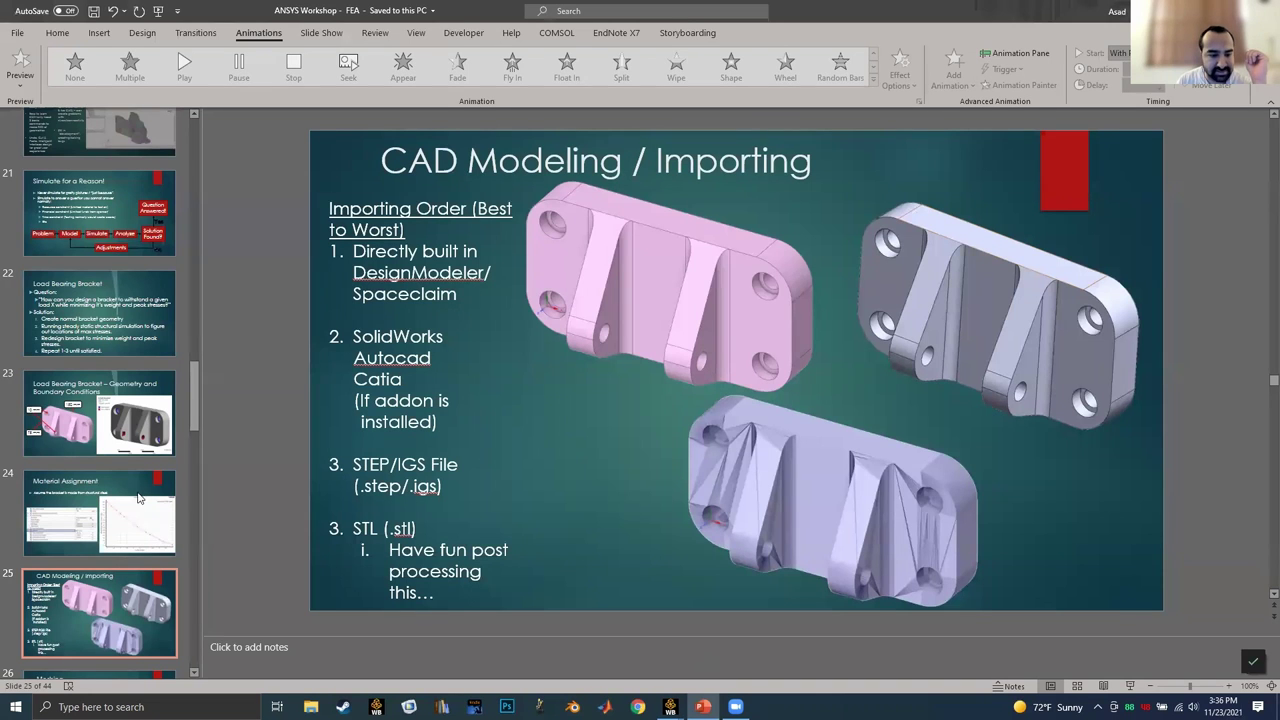
{"action": "scroll", "coordinate": [577, 463], "scroll_direction": "down", "scroll_amount": 1}
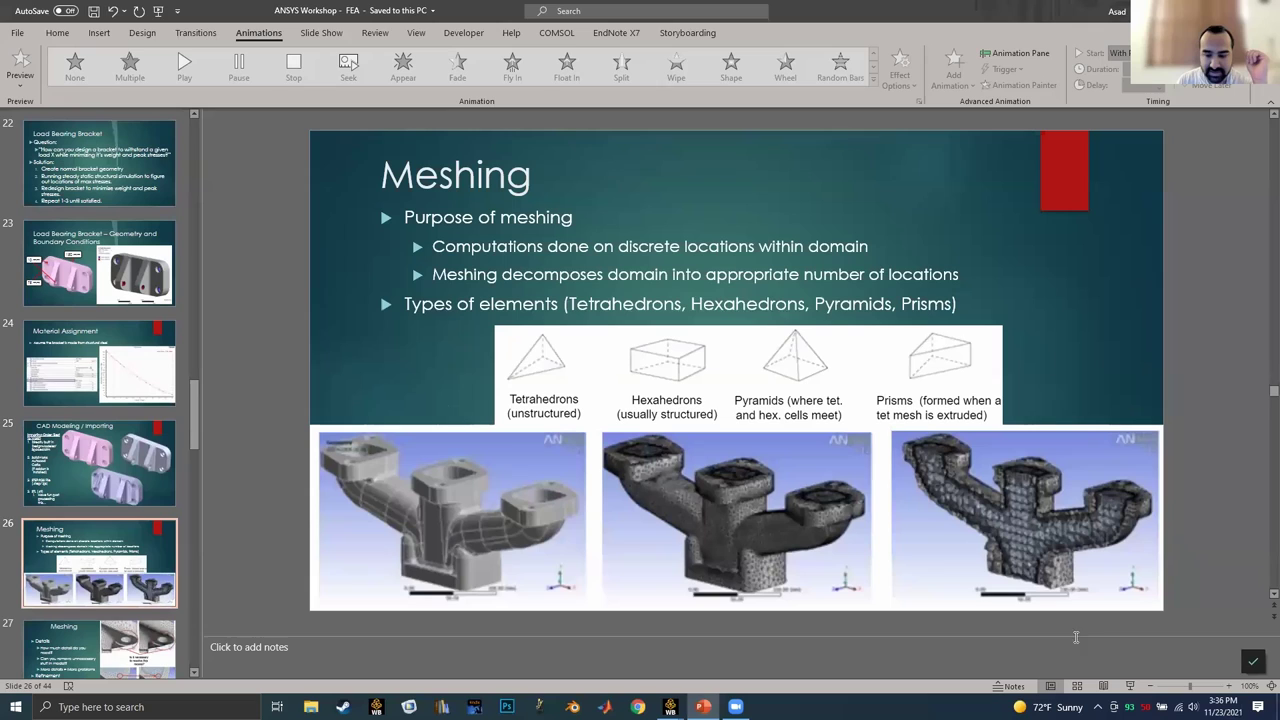
{"action": "left_click", "coordinate": [1130, 686]}
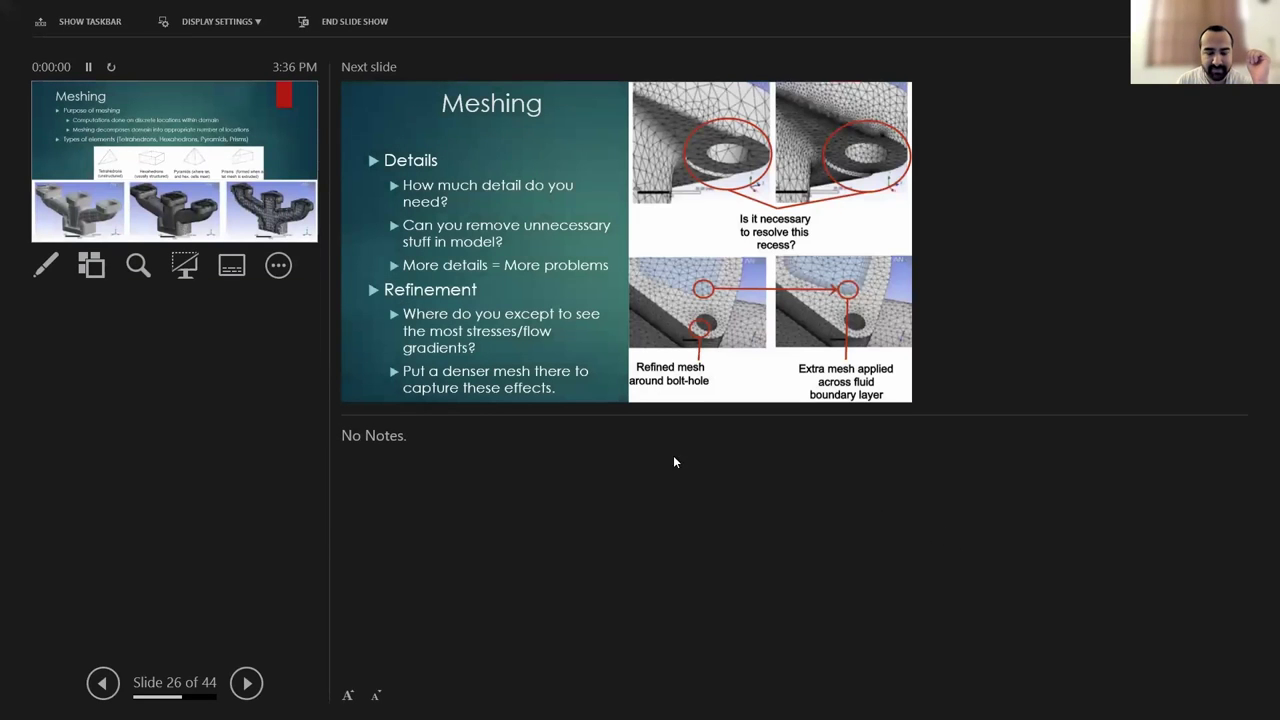
{"action": "left_click", "coordinate": [210, 22]}
{"action": "left_click", "coordinate": [250, 52]}
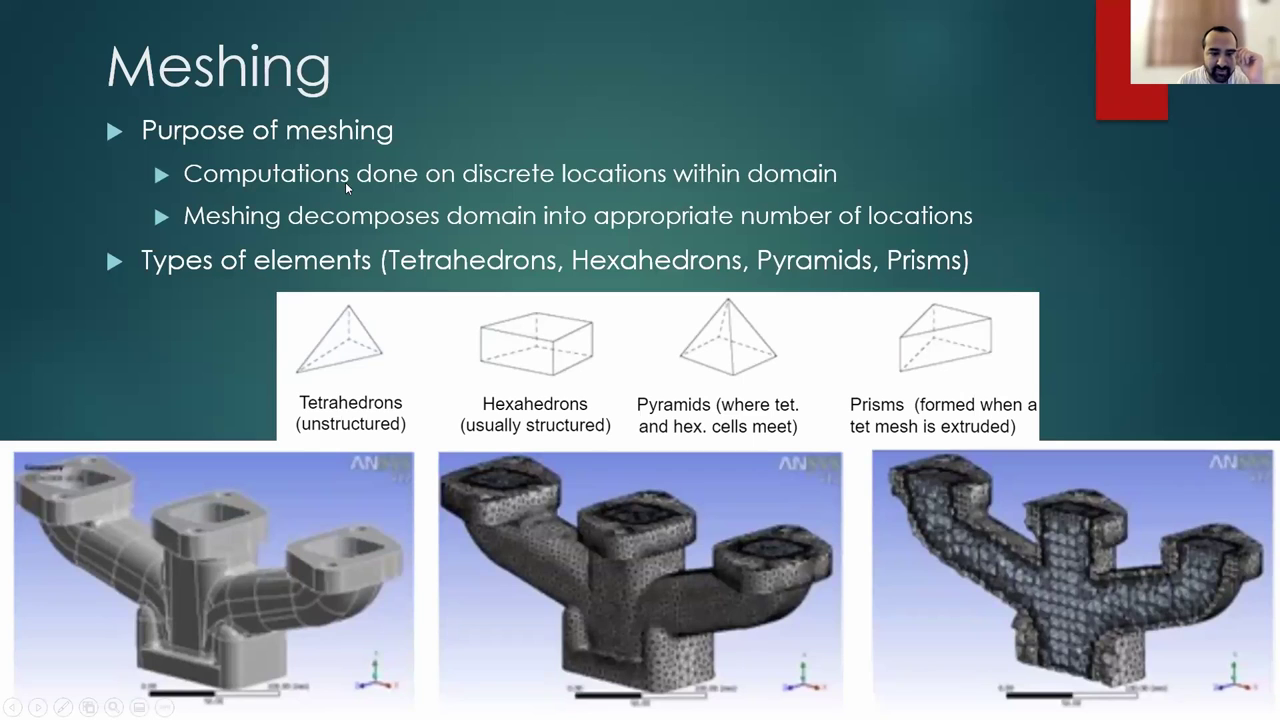
{"action": "key", "text": "alt+Tab"}
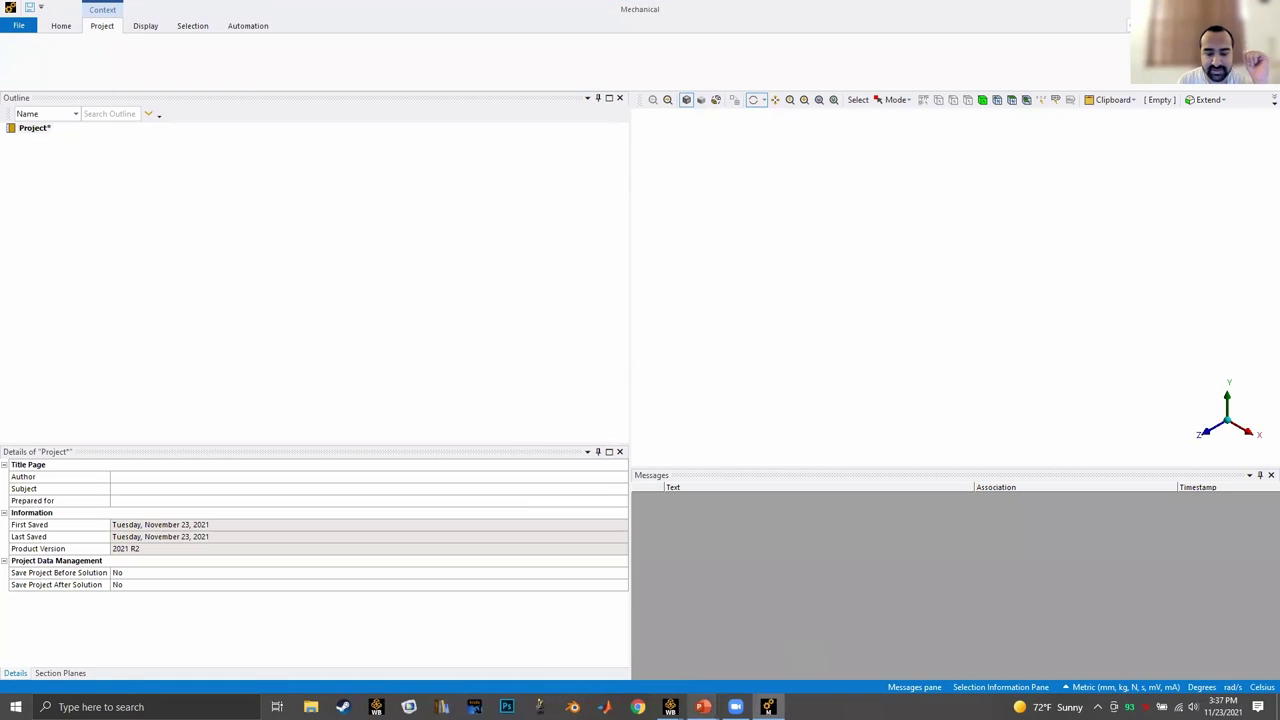
{"action": "key", "text": "alt+Tab"}
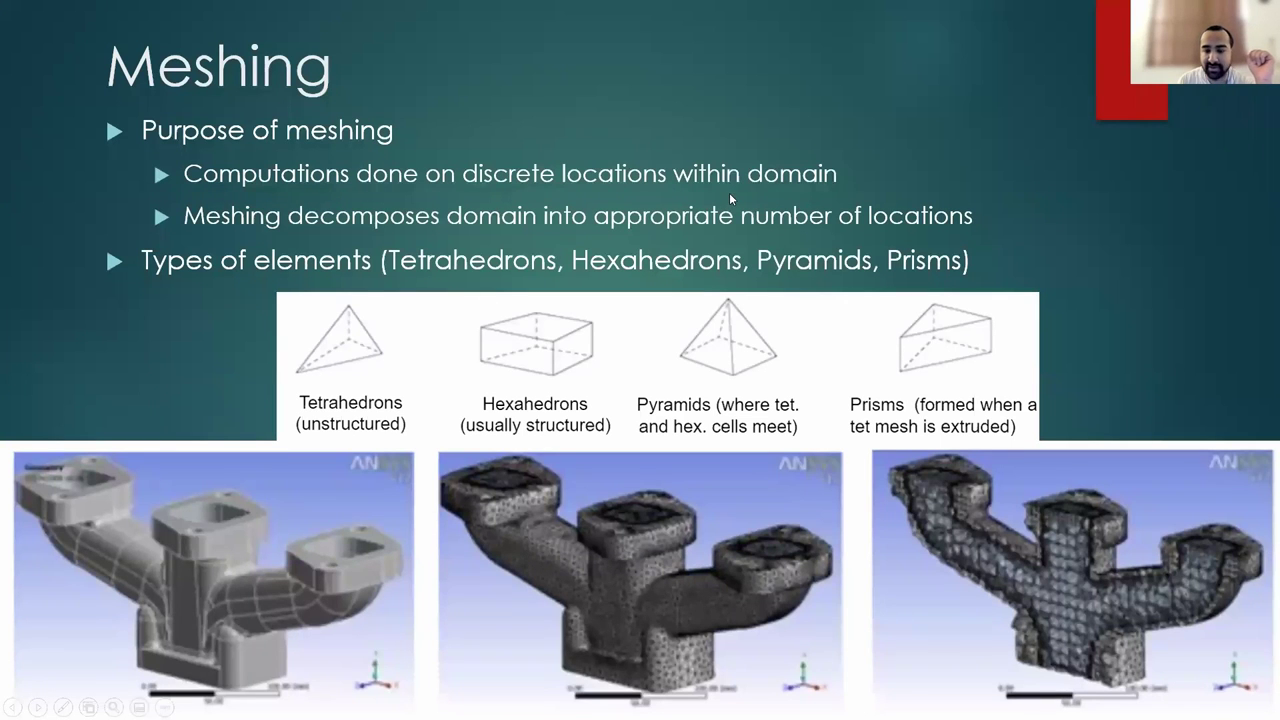
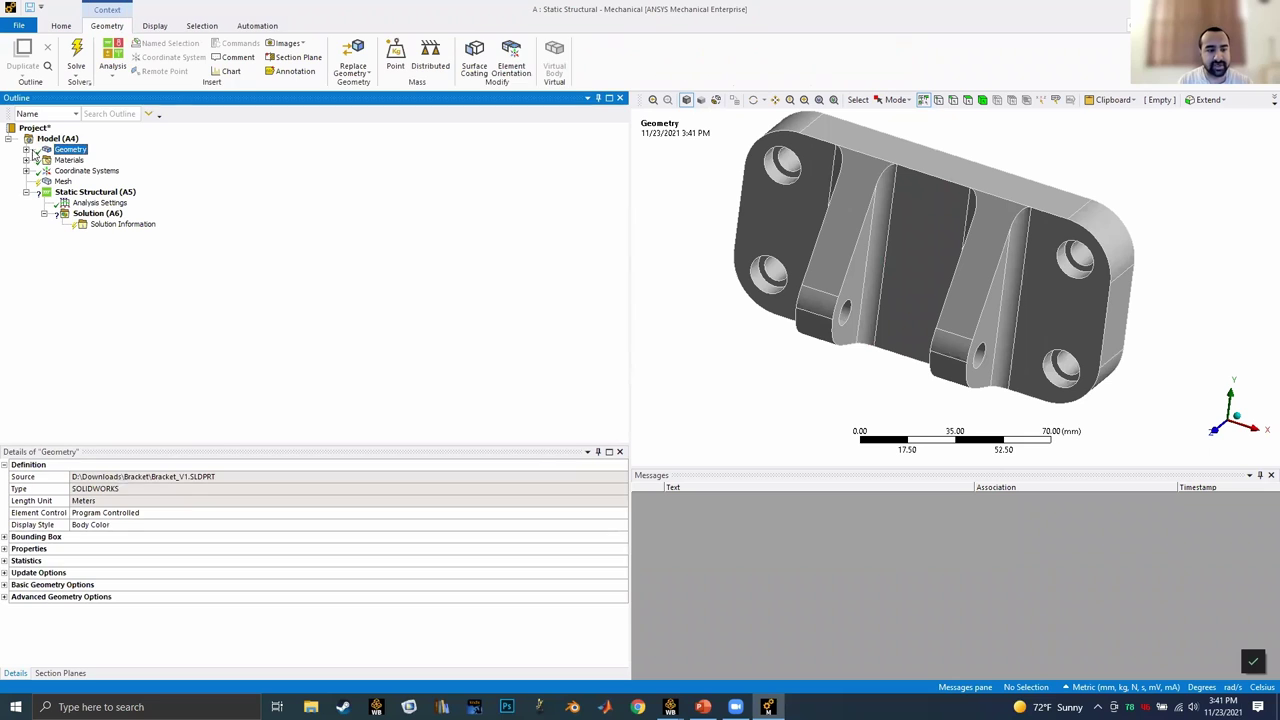
Search the material choices for the Bracket_V1 body for "abs", view the details of Plastic, ABS (high-impact), and leave without assigning it.
{"action": "left_click", "coordinate": [26, 149]}
{"action": "left_click", "coordinate": [88, 160]}
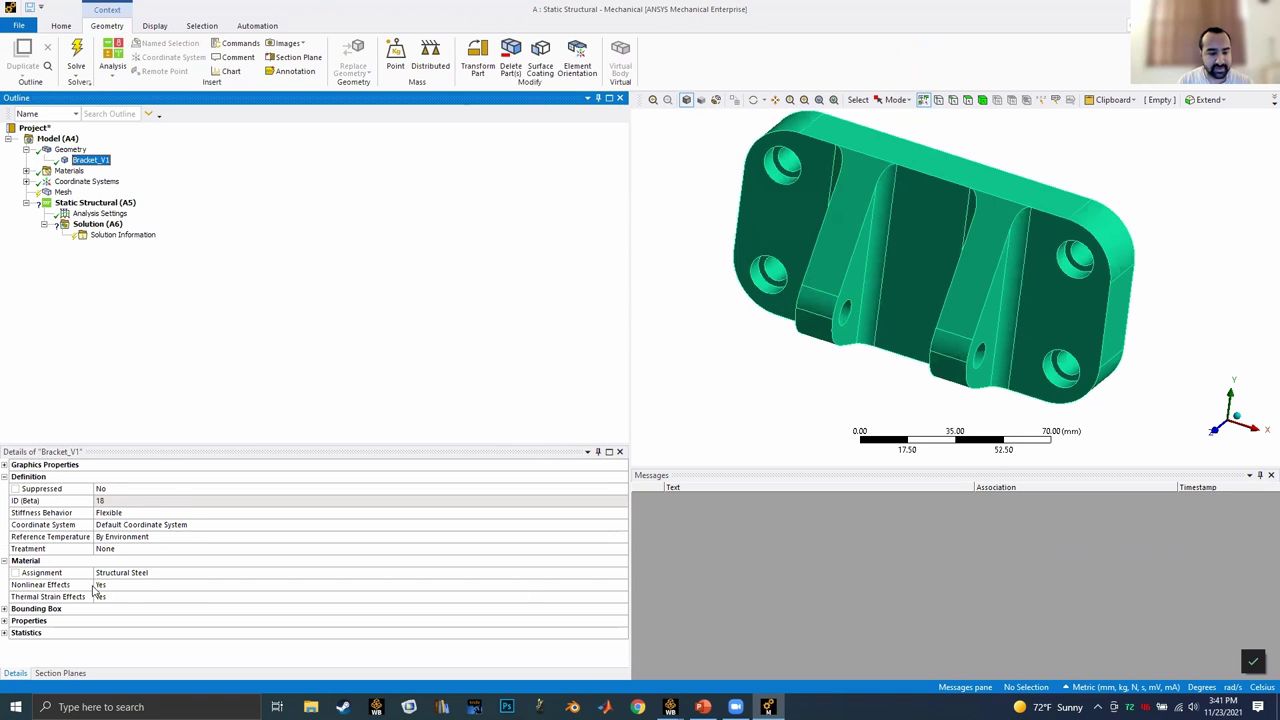
{"action": "left_click", "coordinate": [126, 574]}
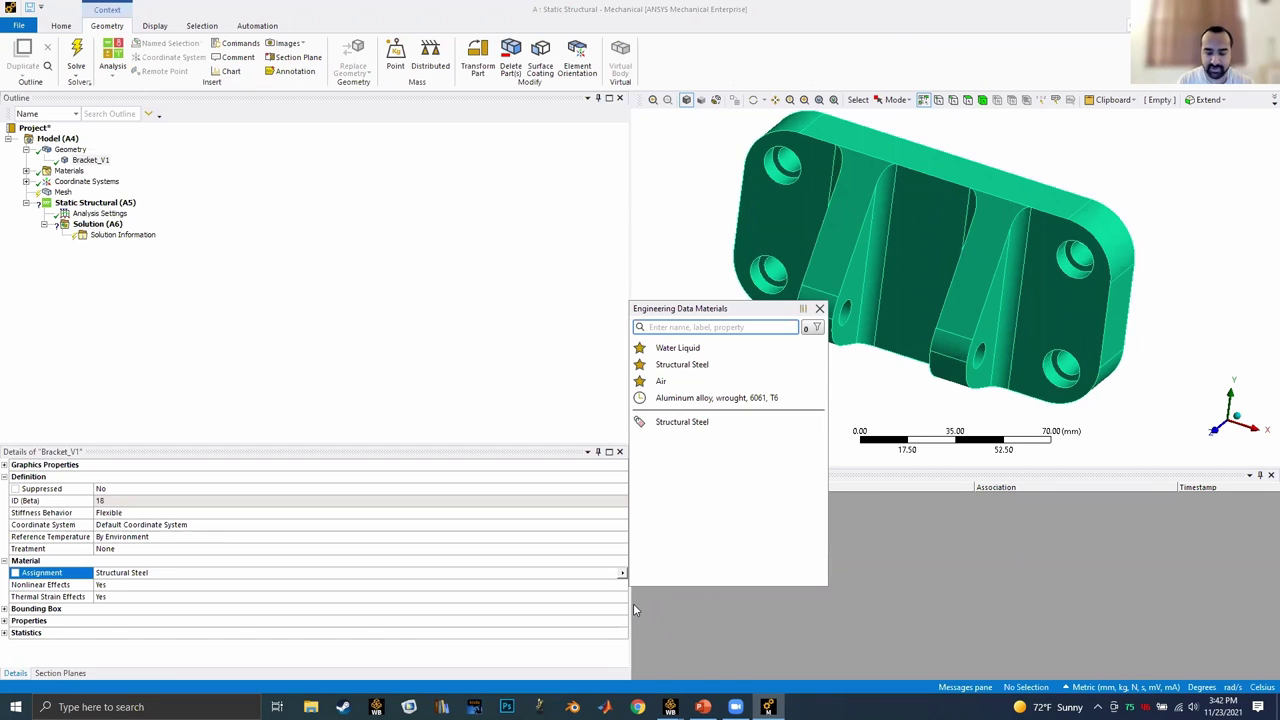
{"action": "type", "text": "abs"}
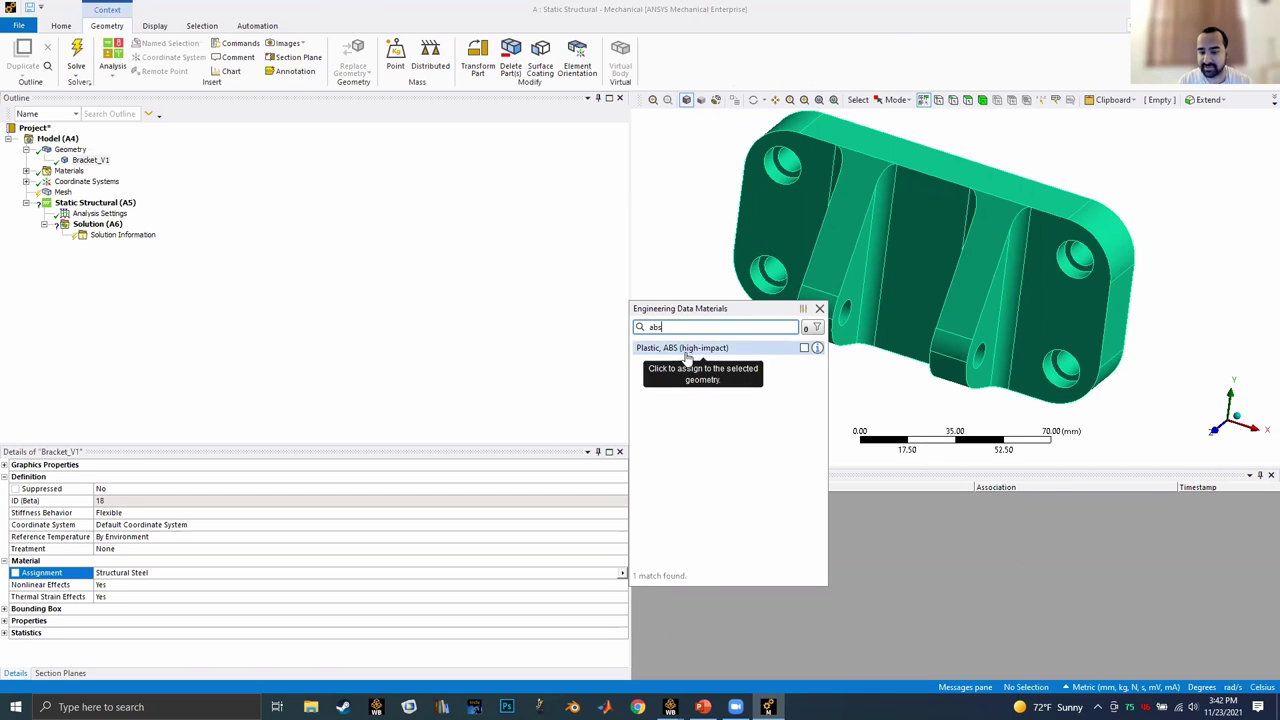
{"action": "left_click", "coordinate": [817, 348]}
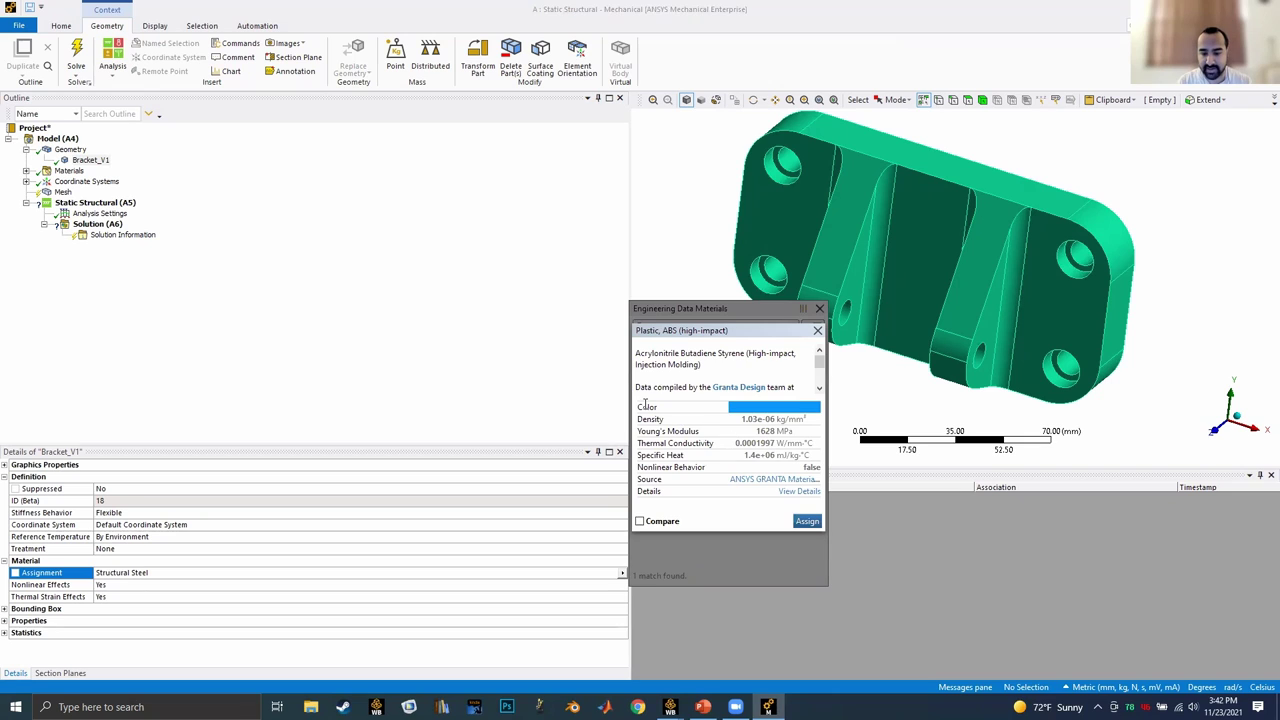
{"action": "mouse_move", "coordinate": [821, 362]}
{"action": "left_mouse_down"}
{"action": "mouse_move", "coordinate": [821, 385]}
{"action": "mouse_move", "coordinate": [822, 363]}
{"action": "left_mouse_up"}
{"action": "left_click", "coordinate": [817, 330]}
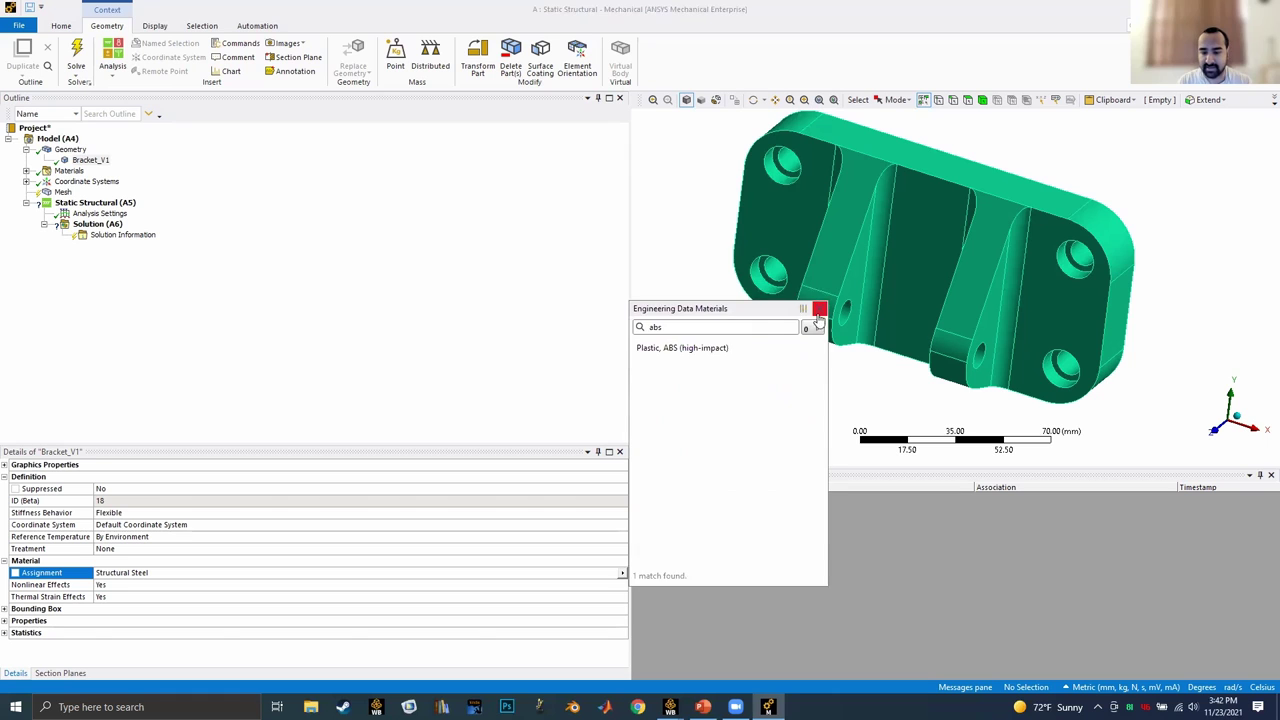
{"action": "left_click", "coordinate": [819, 308]}
Select the Bracket_V1 body, expand the model's Coordinate Systems and display them on the bracket.
{"action": "left_click", "coordinate": [90, 160]}
{"action": "left_click", "coordinate": [26, 181]}
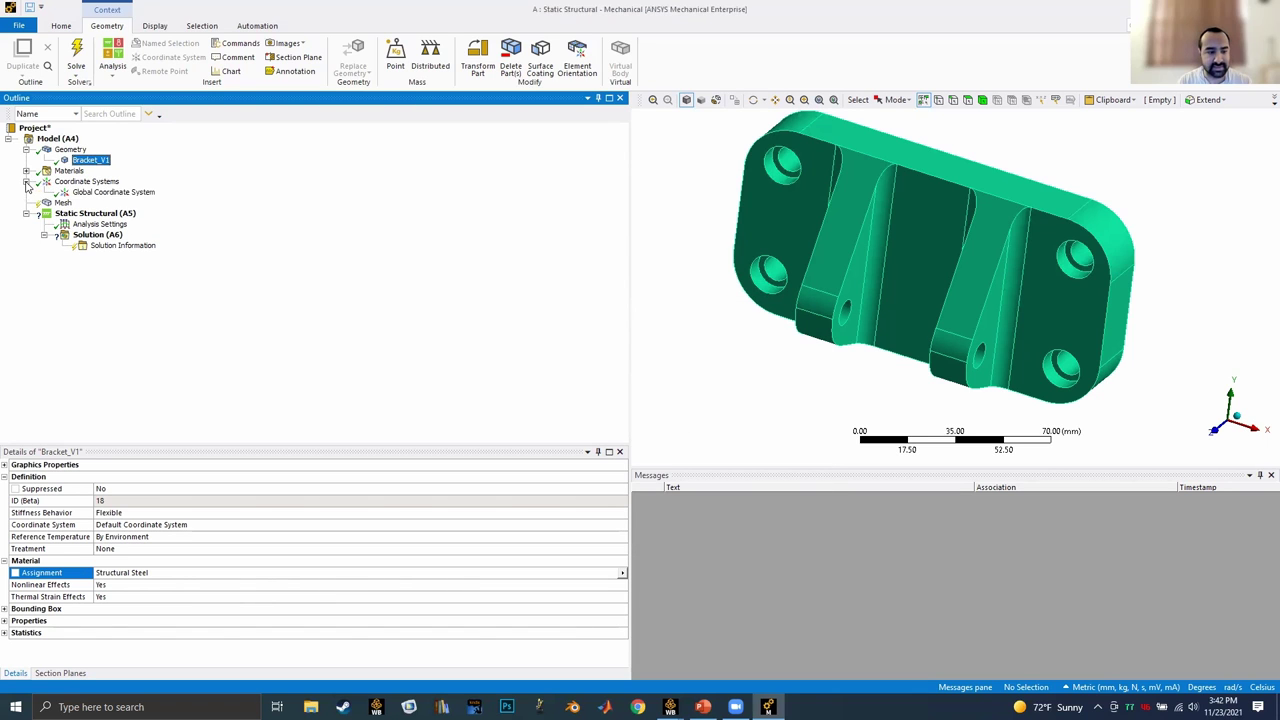
{"action": "left_click", "coordinate": [86, 182]}
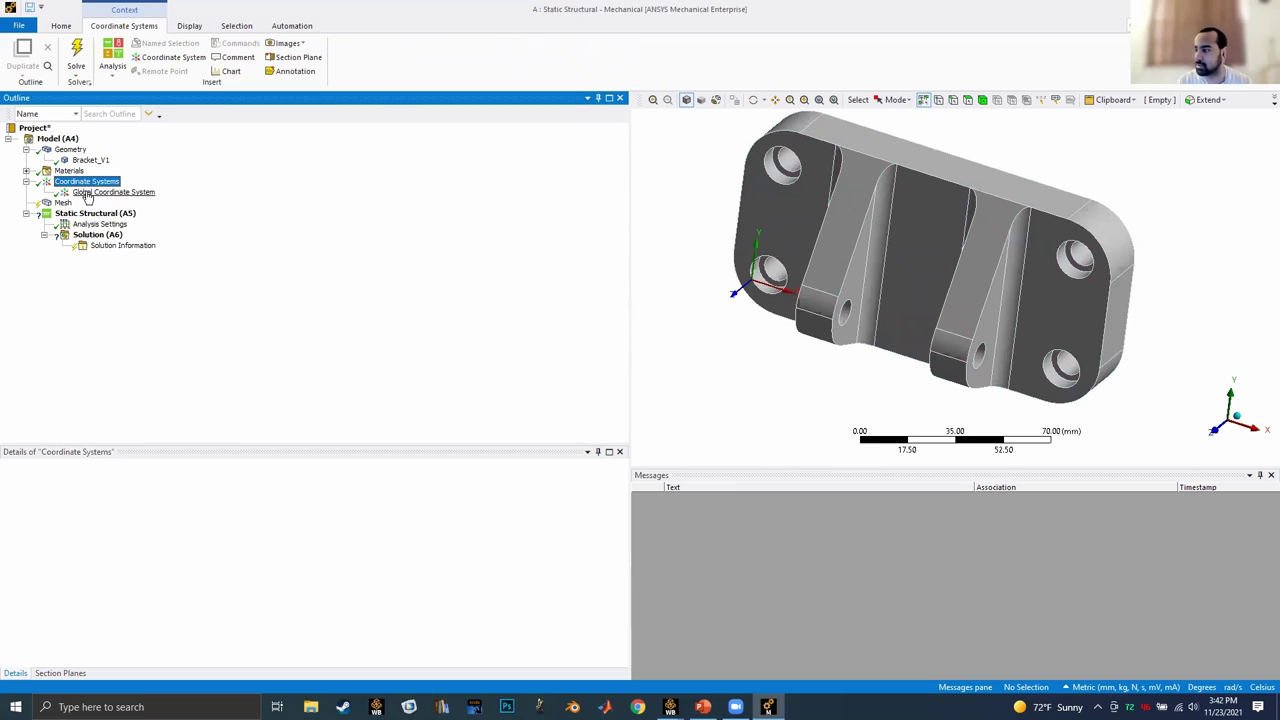
Generate the bracket's mesh with the default element size and inspect it around the lugs.
{"action": "left_click", "coordinate": [62, 203]}
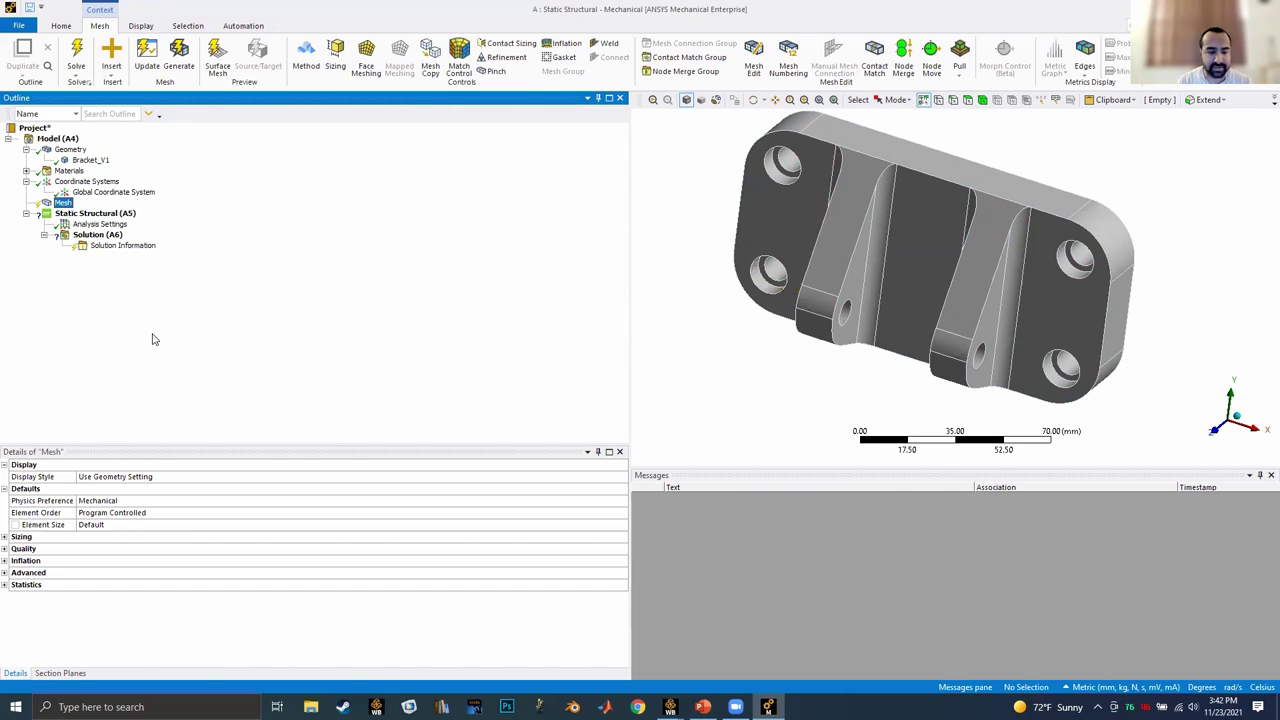
{"action": "left_click", "coordinate": [179, 58]}
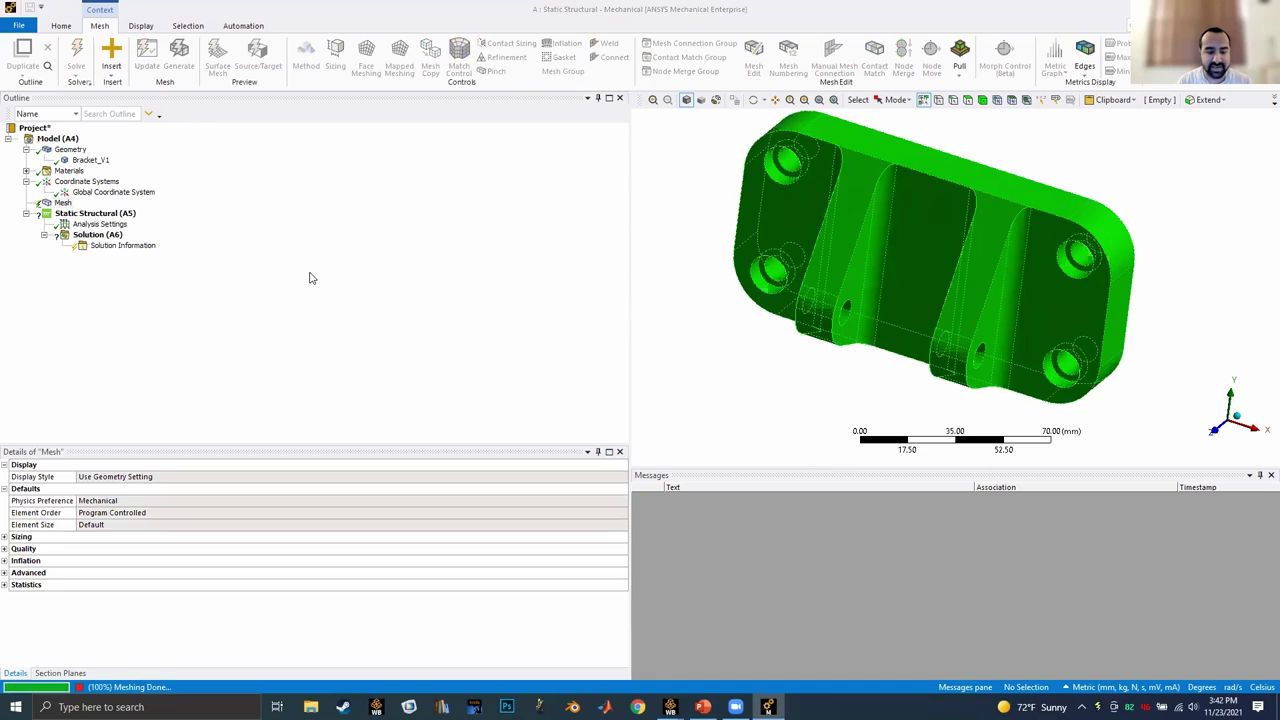
{"action": "middle_click_drag", "start_coordinate": [1033, 290], "coordinate": [943, 297]}
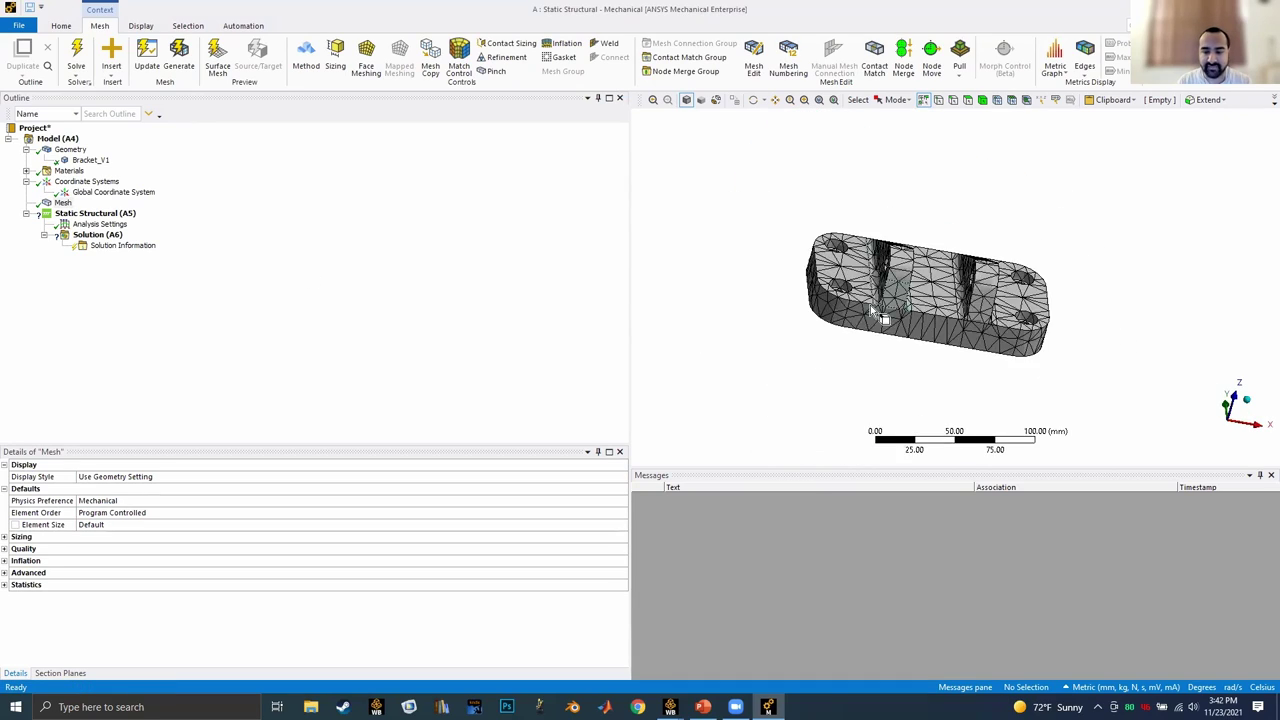
{"action": "scroll", "coordinate": [960, 287], "scroll_direction": "up", "scroll_amount": 5}
{"action": "left_click", "coordinate": [1246, 399]}
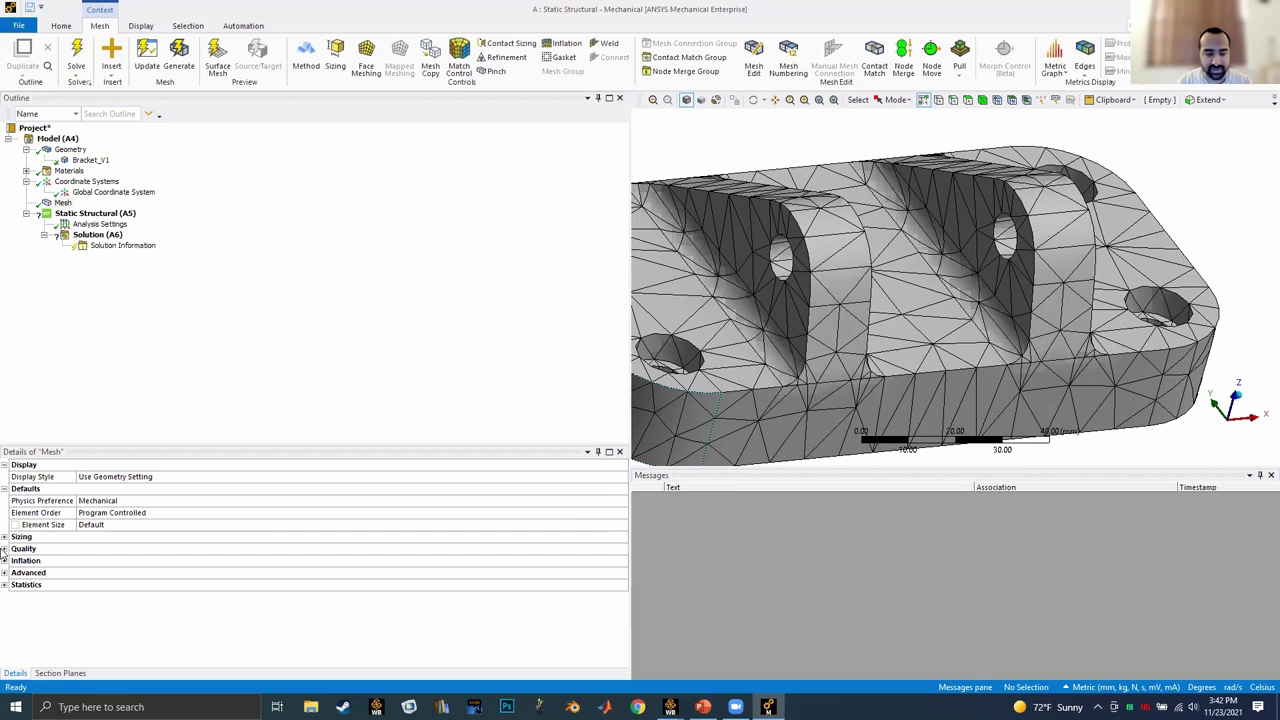
Check the node and element statistics of the default mesh and view the whole bracket.
{"action": "left_click", "coordinate": [5, 585]}
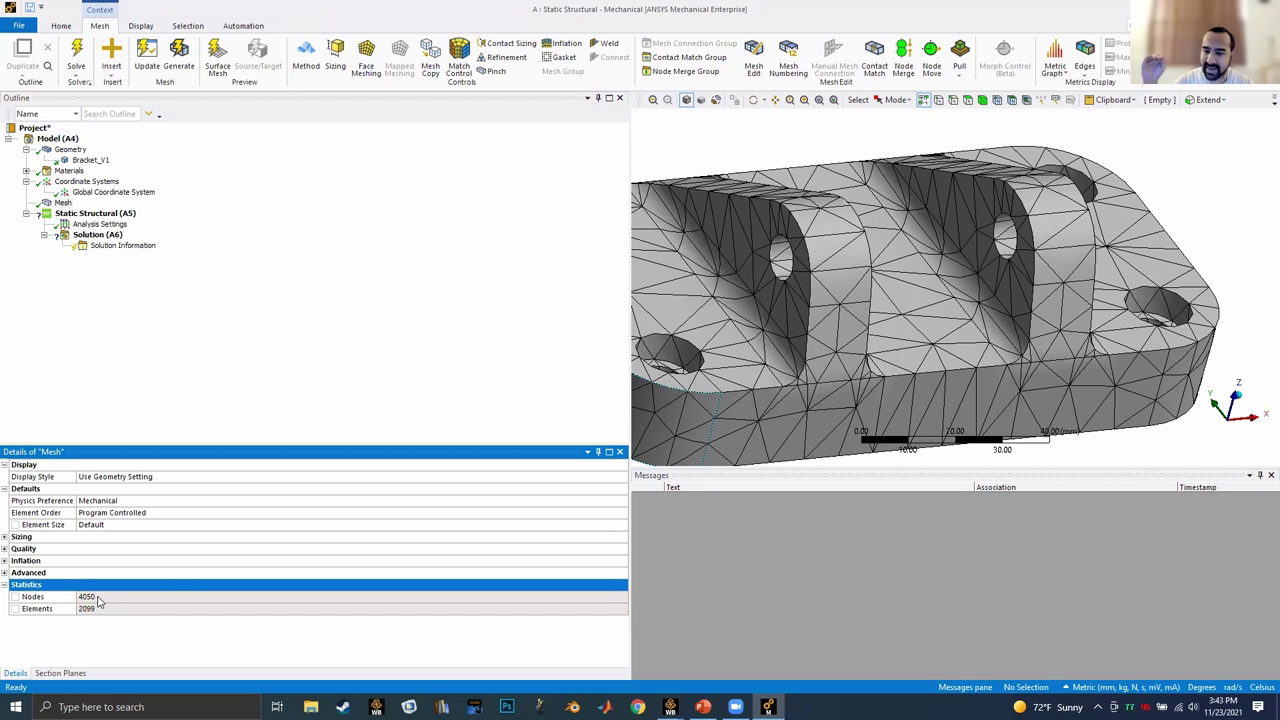
{"action": "middle_click_drag", "start_coordinate": [914, 223], "coordinate": [900, 250]}
{"action": "key", "text": "F7"}
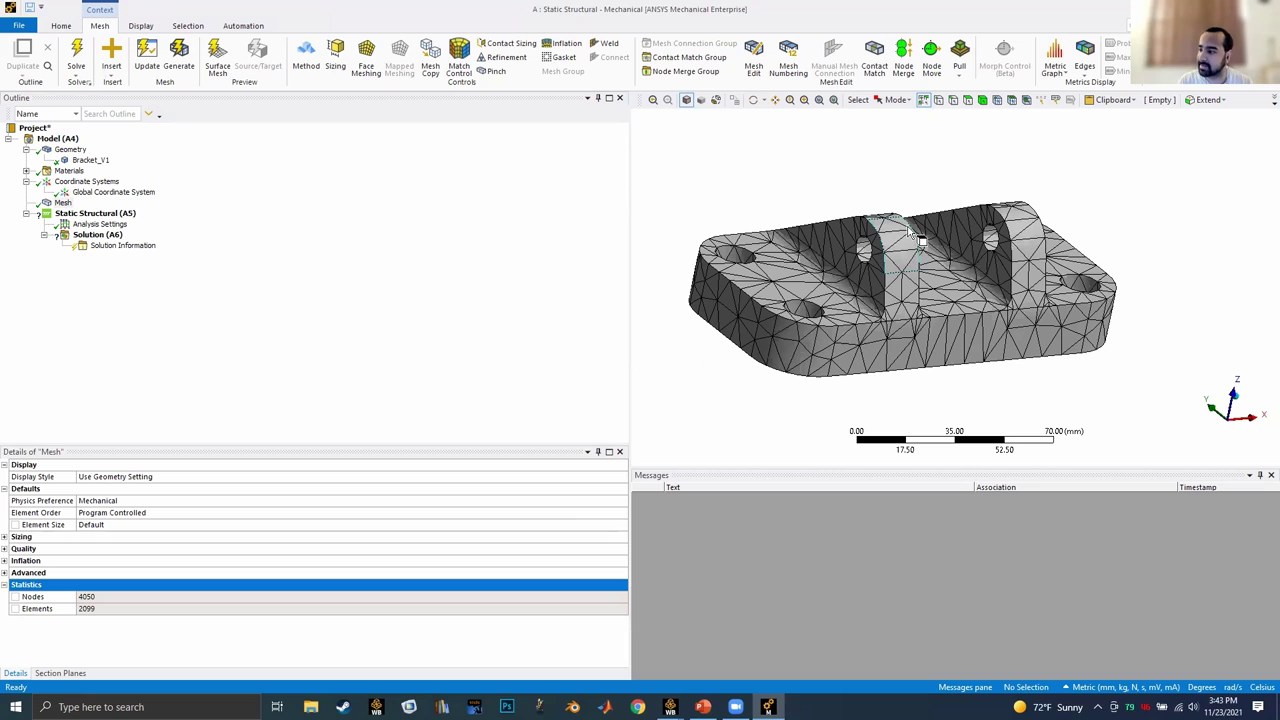
Set the mesh's global element size to 1 mm and regenerate the mesh.
{"action": "left_click", "coordinate": [63, 203]}
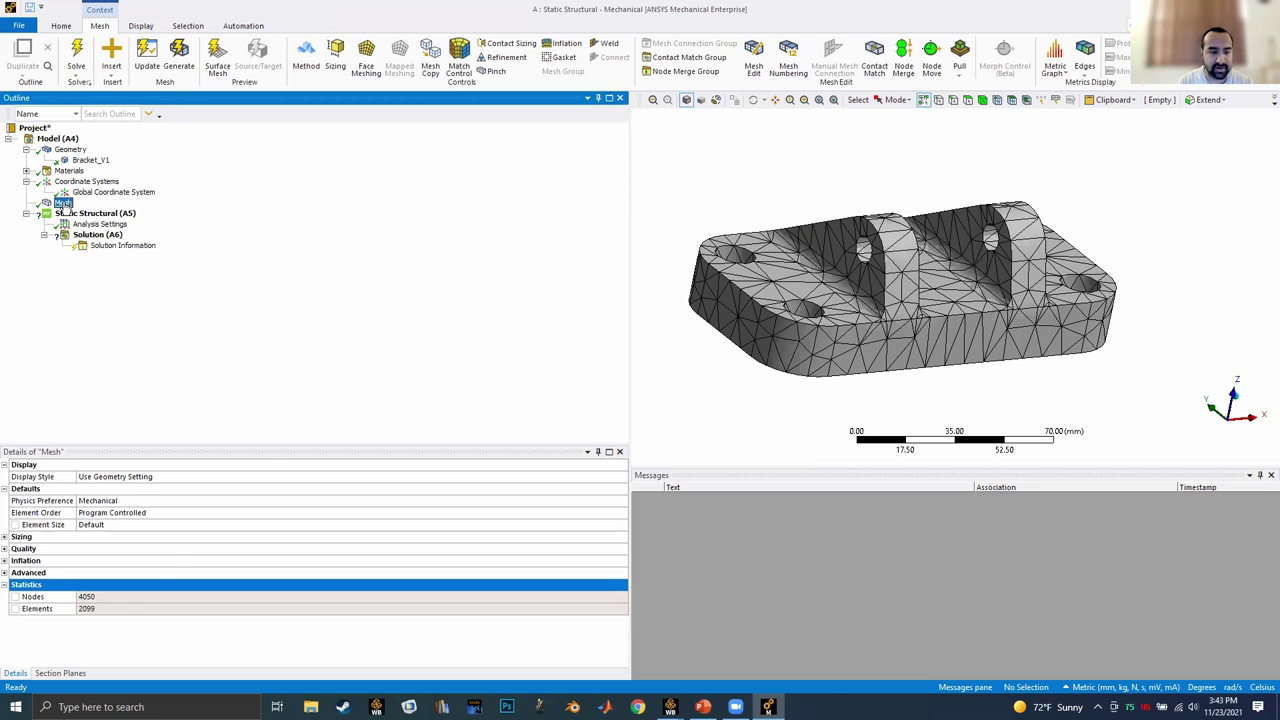
{"action": "left_click", "coordinate": [98, 527]}
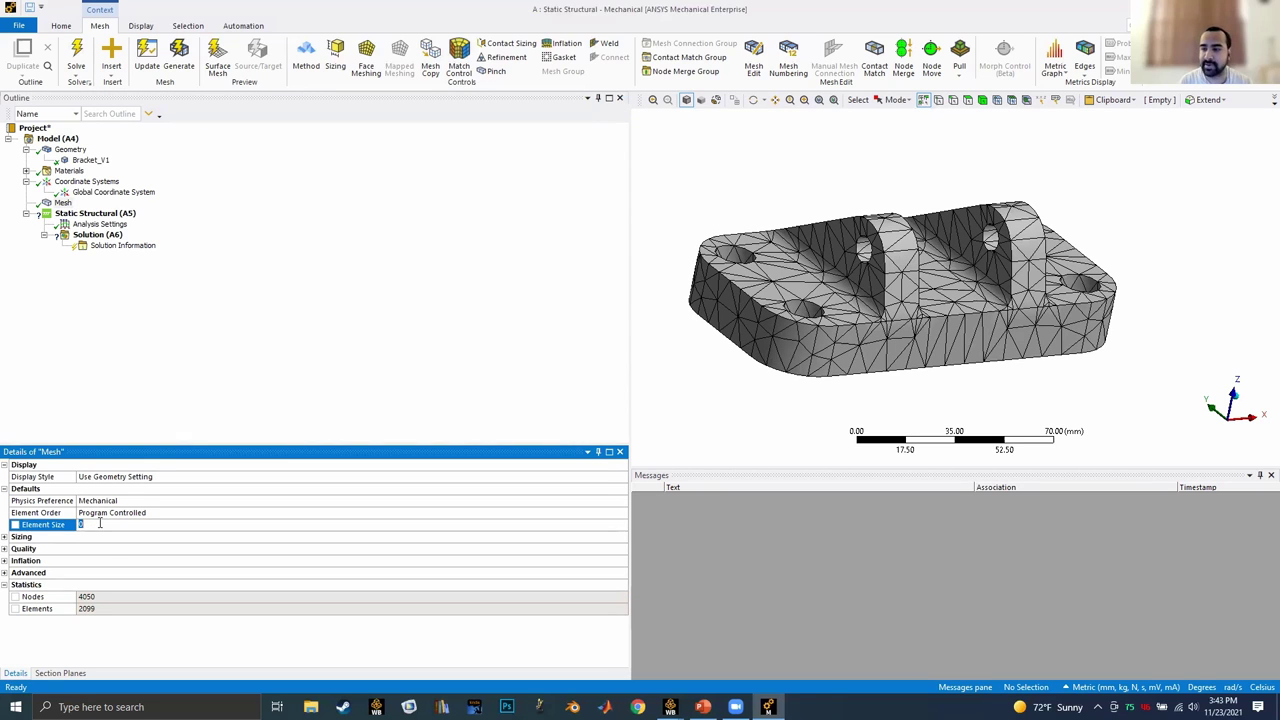
{"action": "type", "text": "1"}
{"action": "key", "text": "Return"}
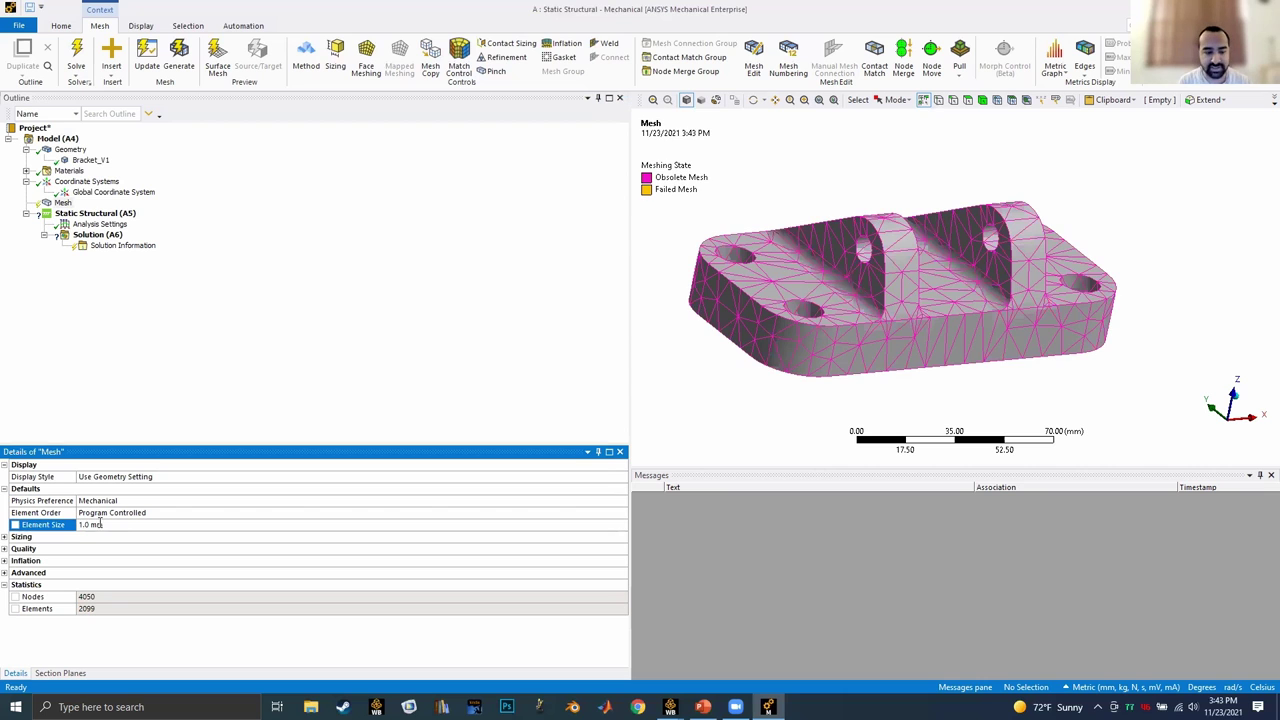
{"action": "left_click", "coordinate": [178, 66]}
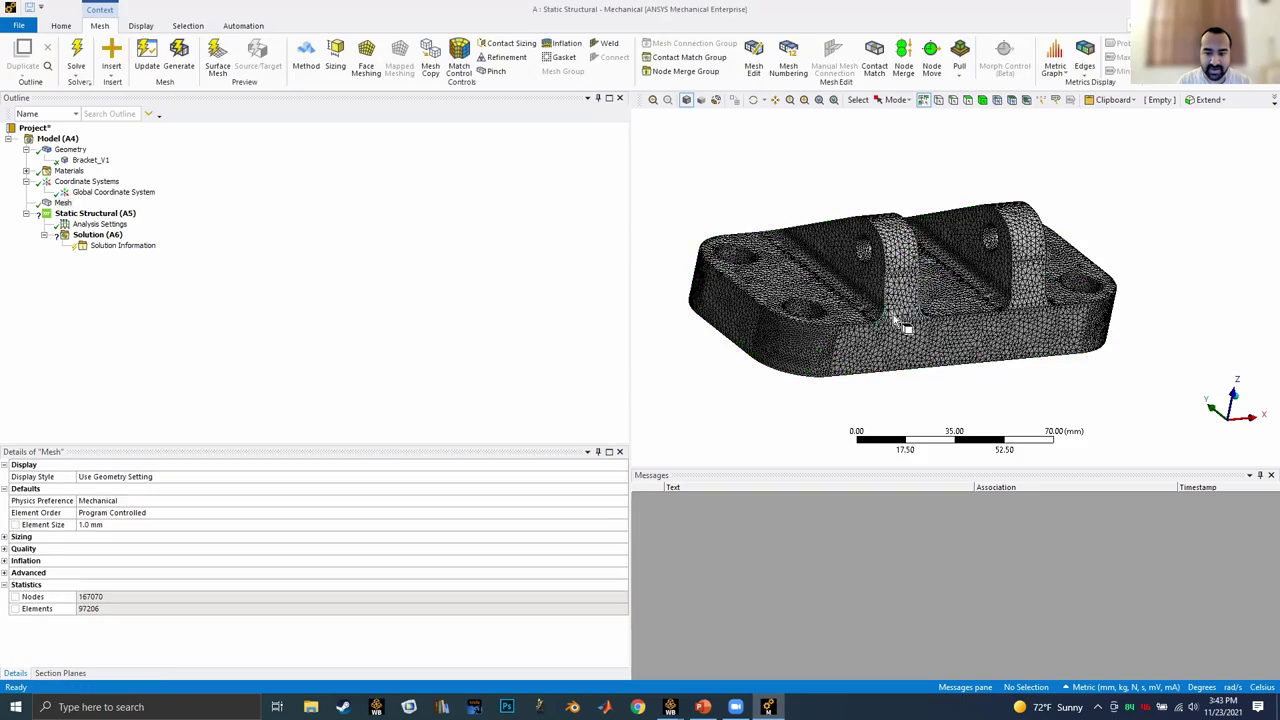
Inspect the refined mesh up close between the lugs and widen the graphics area.
{"action": "scroll", "coordinate": [900, 325], "scroll_direction": "up", "scroll_amount": 10}
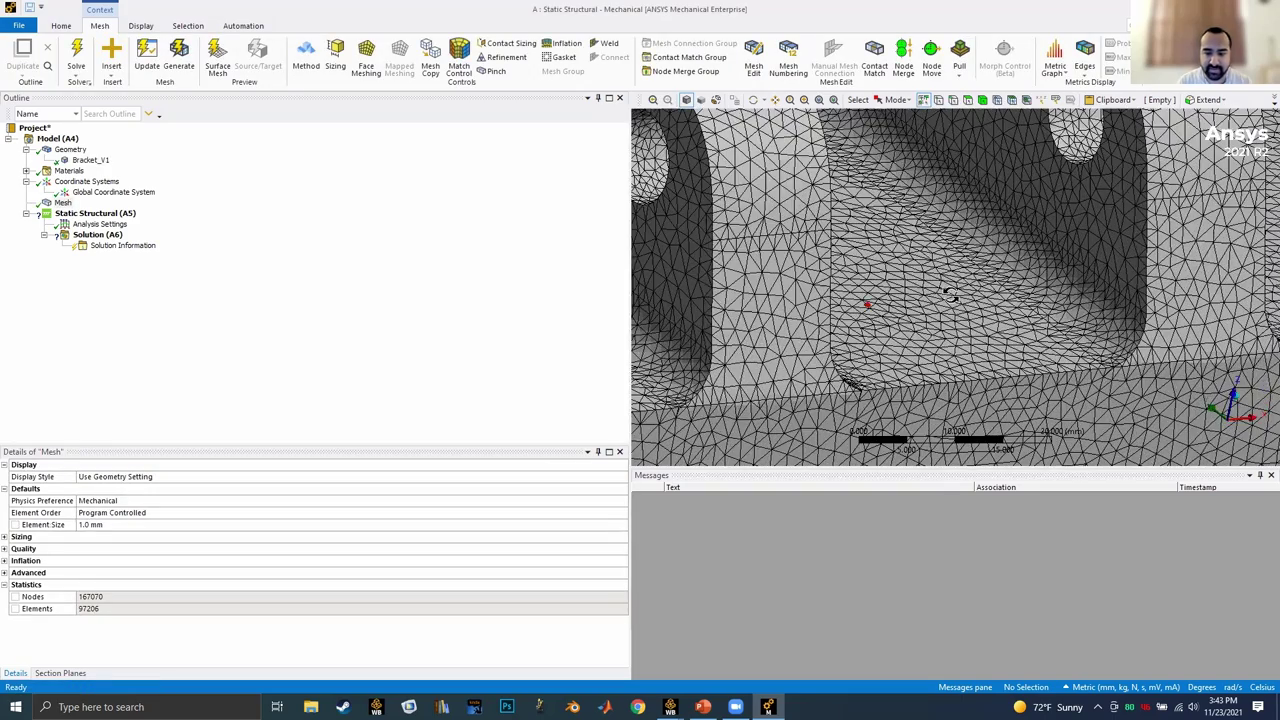
{"action": "middle_click_drag", "start_coordinate": [950, 293], "coordinate": [646, 280]}
{"action": "left_click_drag", "start_coordinate": [630, 278], "coordinate": [431, 280]}
{"action": "scroll", "coordinate": [769, 294], "scroll_direction": "down", "scroll_amount": 10}
{"action": "middle_click_drag", "start_coordinate": [774, 314], "coordinate": [440, 446]}
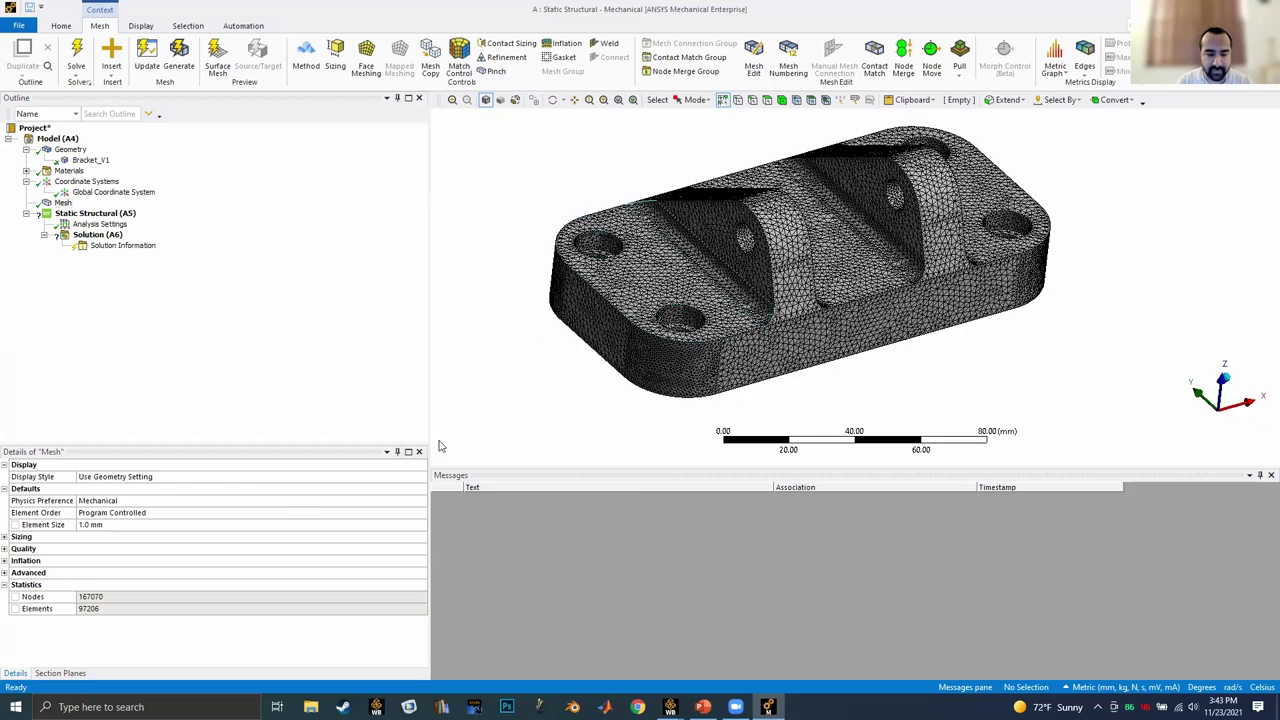
Create a section plane from the side view, cutting vertically through the middle of the base plate's thickness.
{"action": "left_click", "coordinate": [61, 673]}
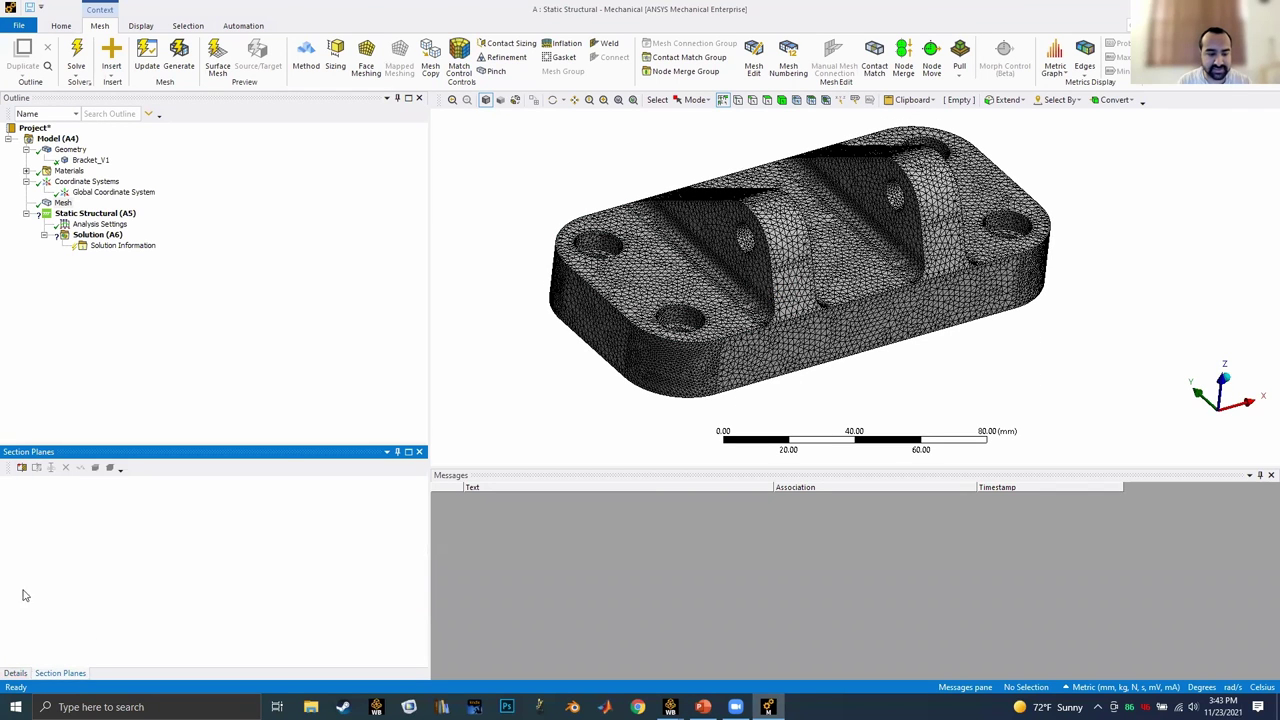
{"action": "left_click", "coordinate": [1246, 401]}
{"action": "middle_click_drag", "start_coordinate": [997, 223], "coordinate": [1020, 309], "text": "ctrl"}
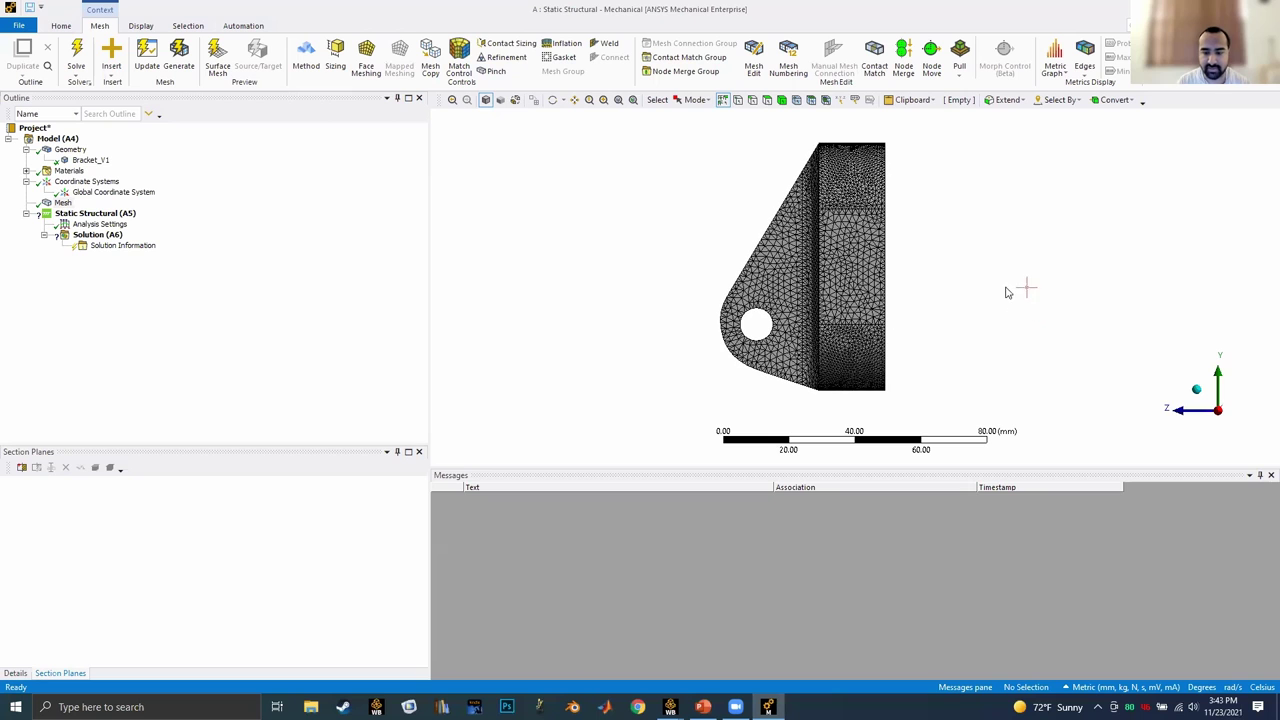
{"action": "left_click", "coordinate": [21, 467]}
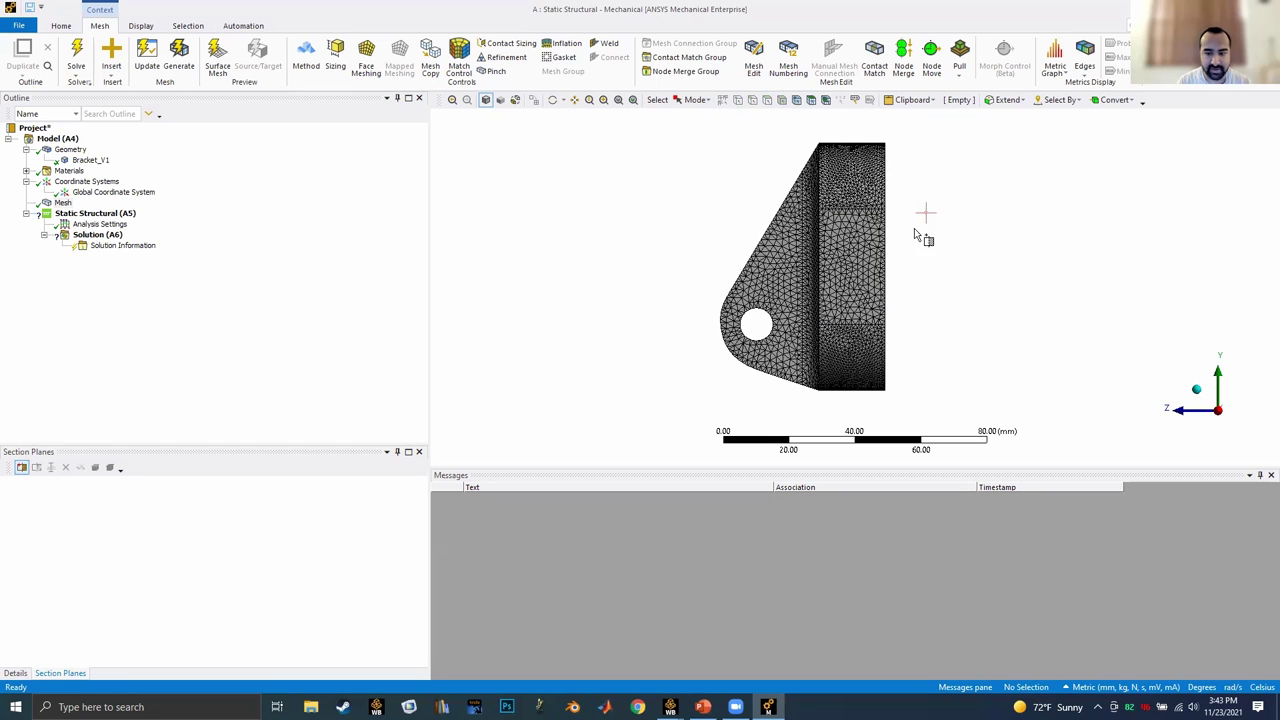
{"action": "left_click_drag", "start_coordinate": [850, 121], "coordinate": [857, 350]}
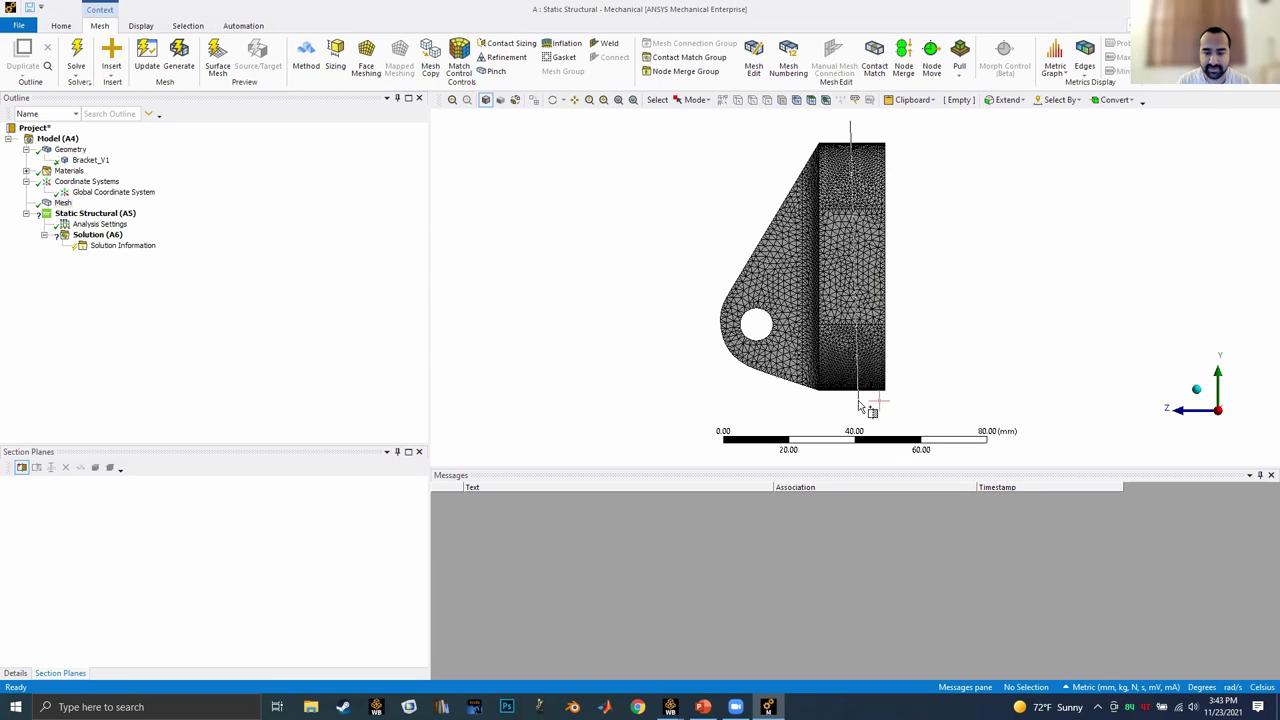
{"action": "left_click_drag", "start_coordinate": [858, 405], "coordinate": [858, 406]}
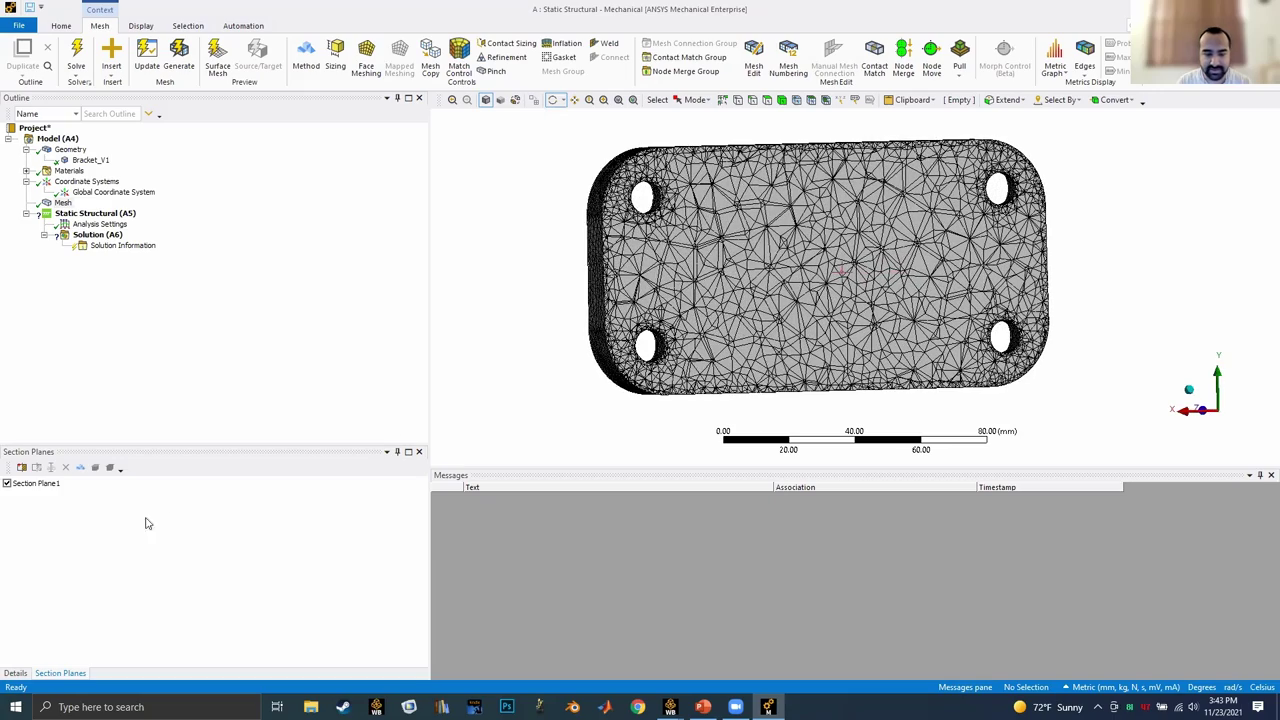
Show whole elements at the section cut, examine the interior tetrahedral mesh, and reselect the Mesh object.
{"action": "left_click", "coordinate": [81, 467]}
{"action": "left_click_drag", "start_coordinate": [557, 312], "coordinate": [904, 301]}
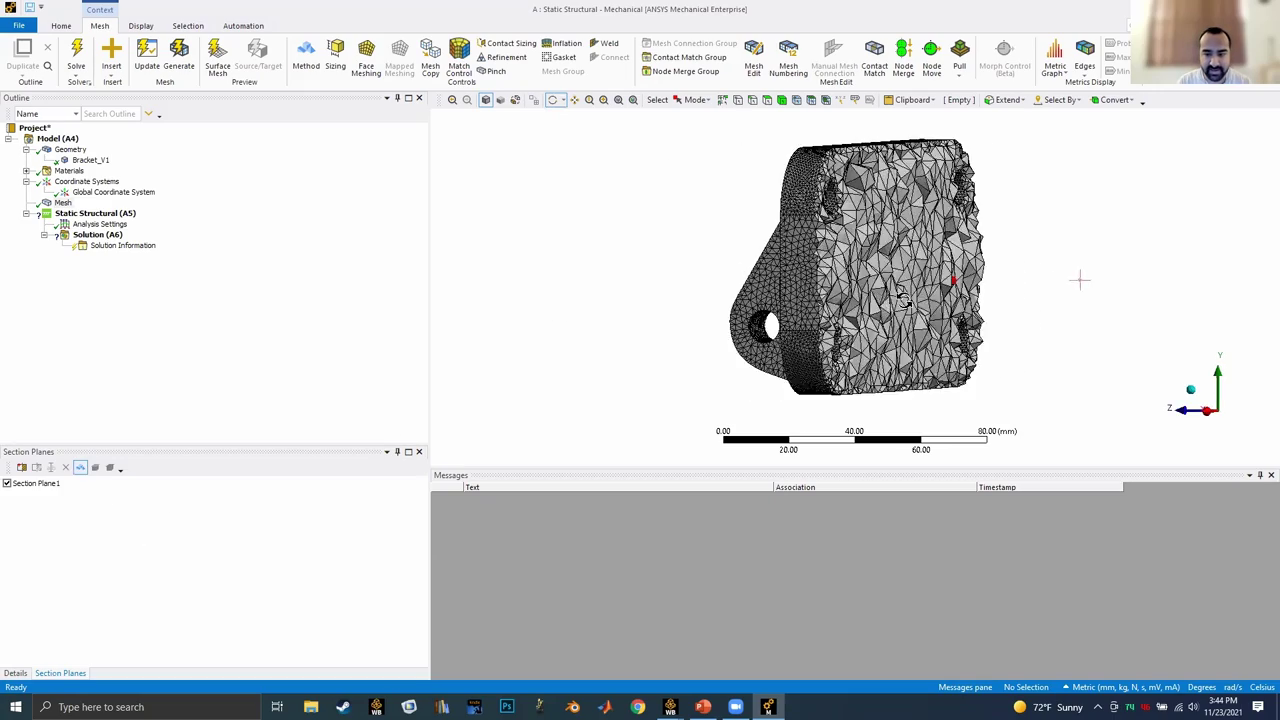
{"action": "scroll", "coordinate": [890, 280], "scroll_direction": "up", "scroll_amount": 10}
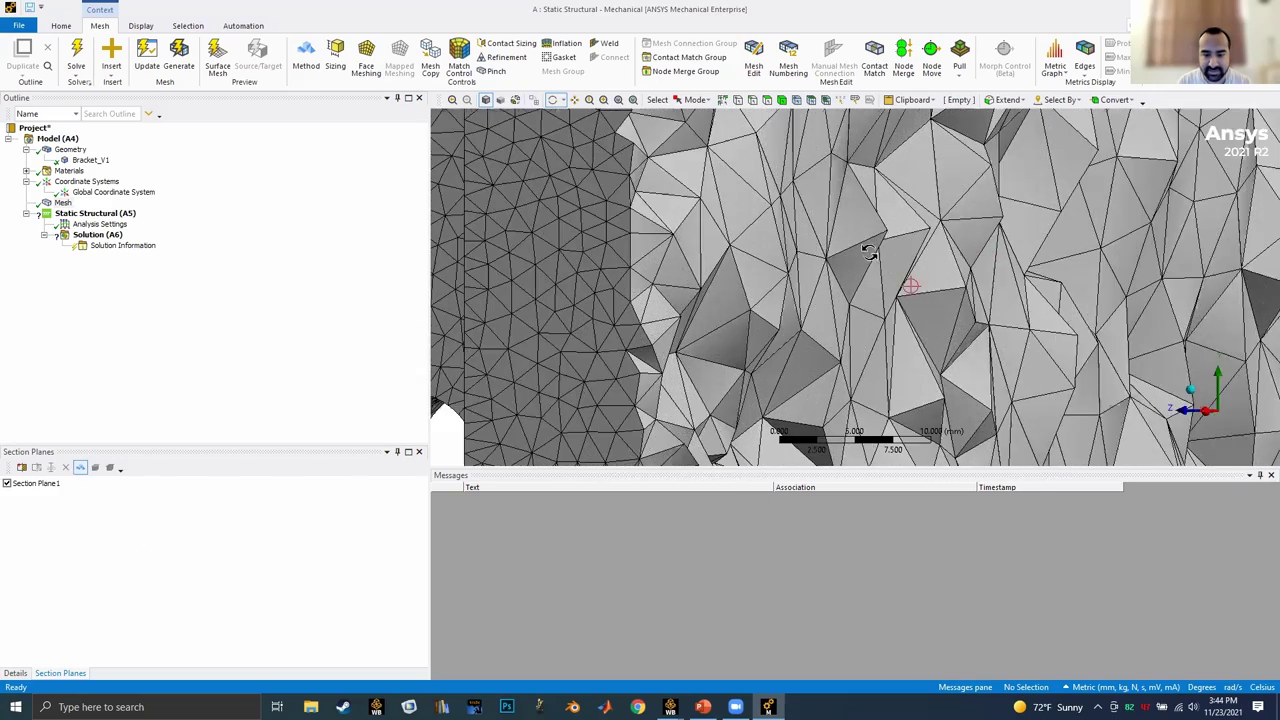
{"action": "left_click_drag", "start_coordinate": [869, 253], "coordinate": [1186, 271]}
{"action": "left_click", "coordinate": [62, 203]}
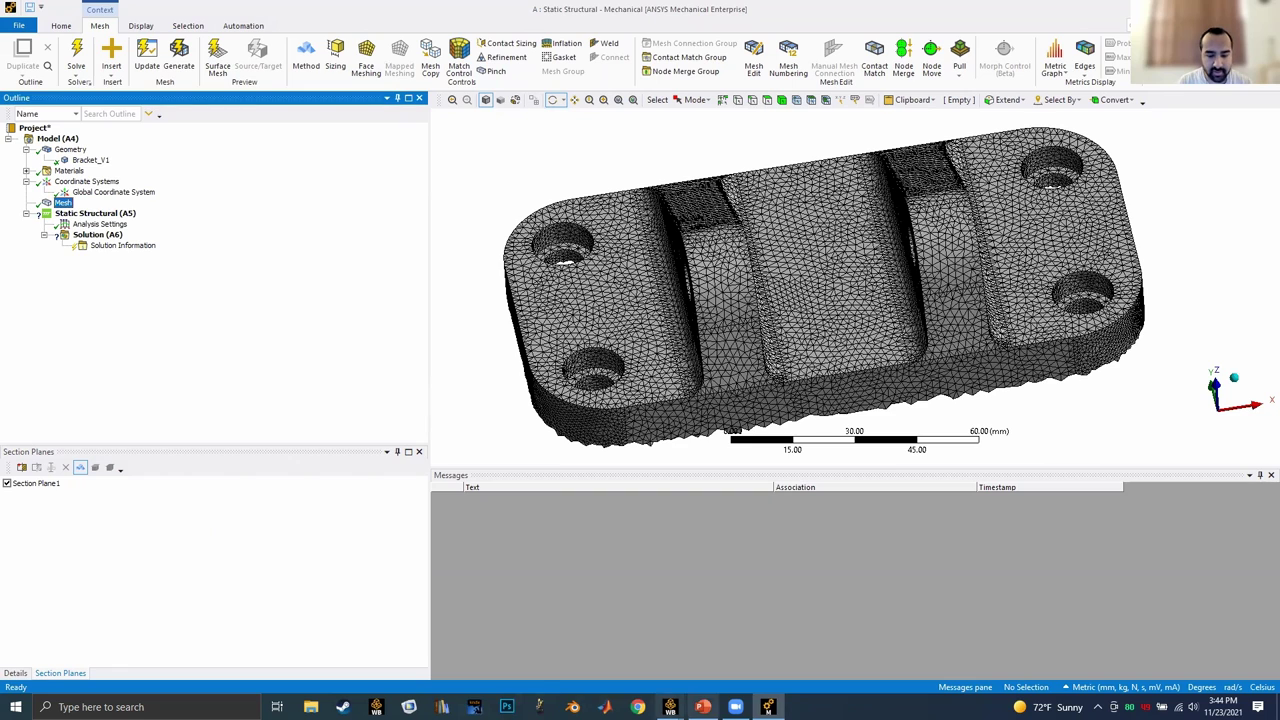
Switch to PowerPoint, present the Mesh Check slide (slide 30) full screen with the displays swapped, and end the slide show.
{"action": "left_click", "coordinate": [703, 707]}
{"action": "scroll", "coordinate": [282, 493], "scroll_direction": "down", "scroll_amount": 1}
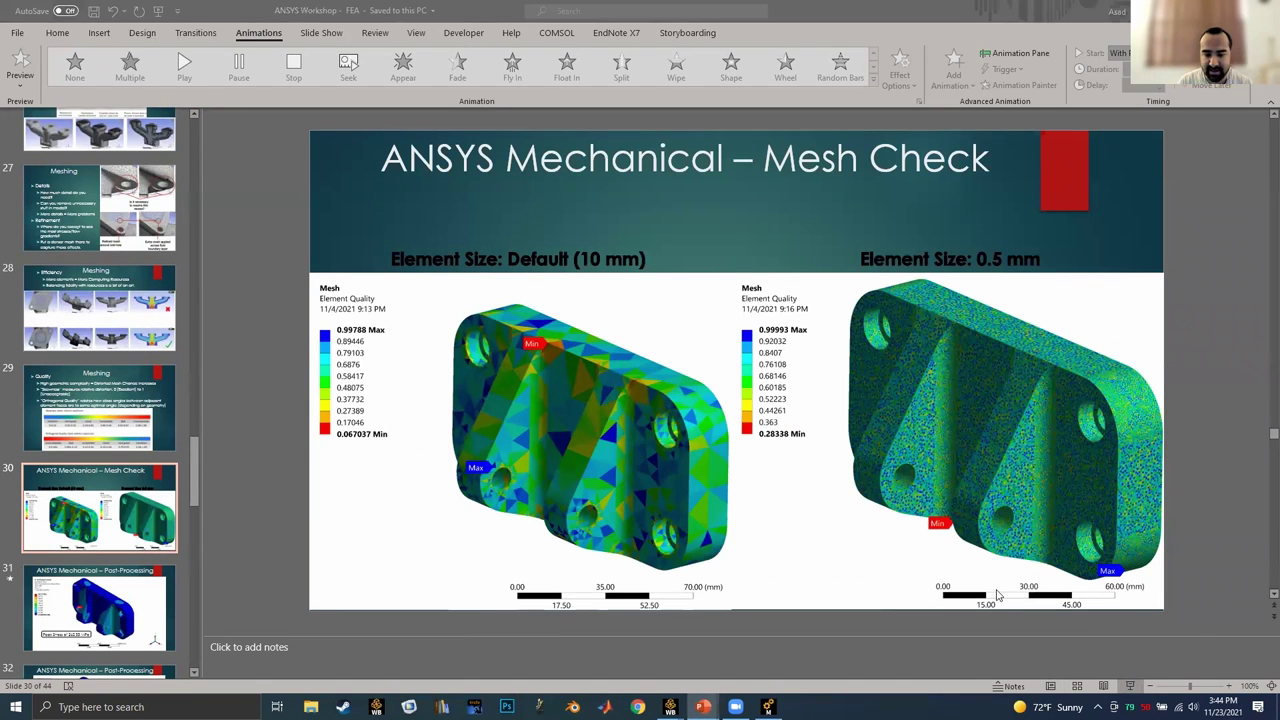
{"action": "key", "text": "shift+F5"}
{"action": "left_click", "coordinate": [238, 32]}
{"action": "left_click", "coordinate": [236, 54]}
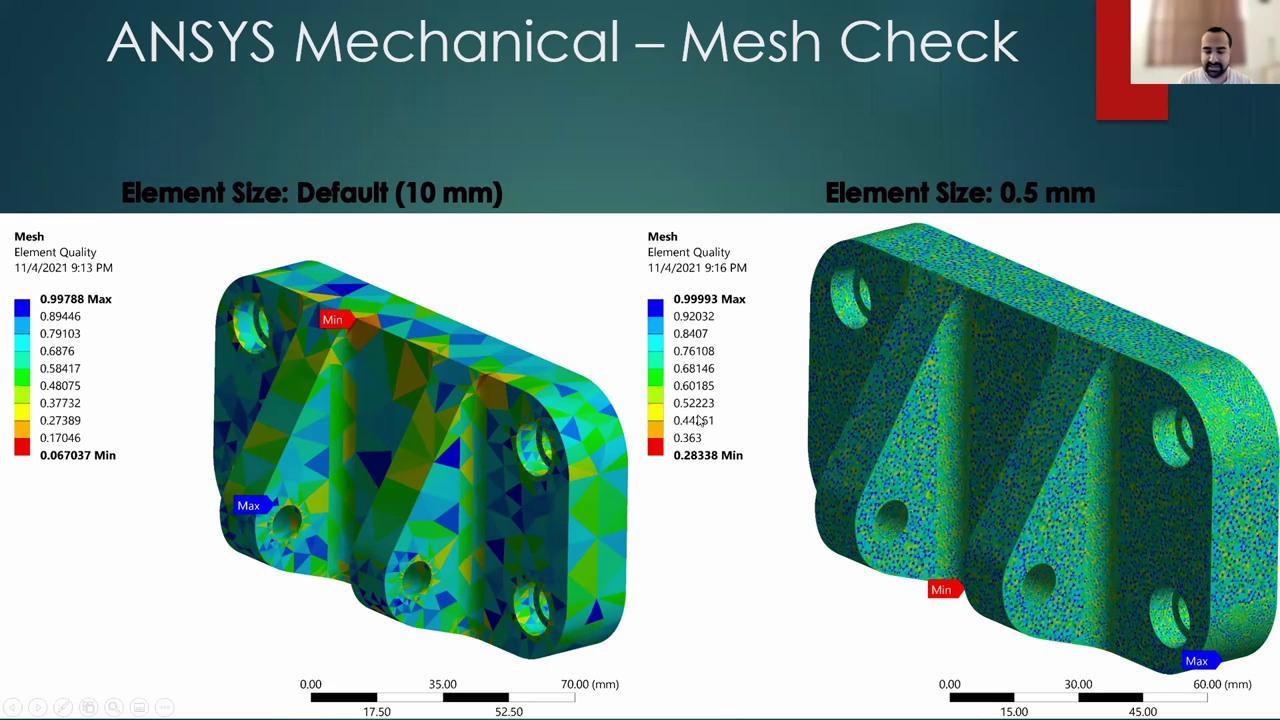
{"action": "key", "text": "Escape"}
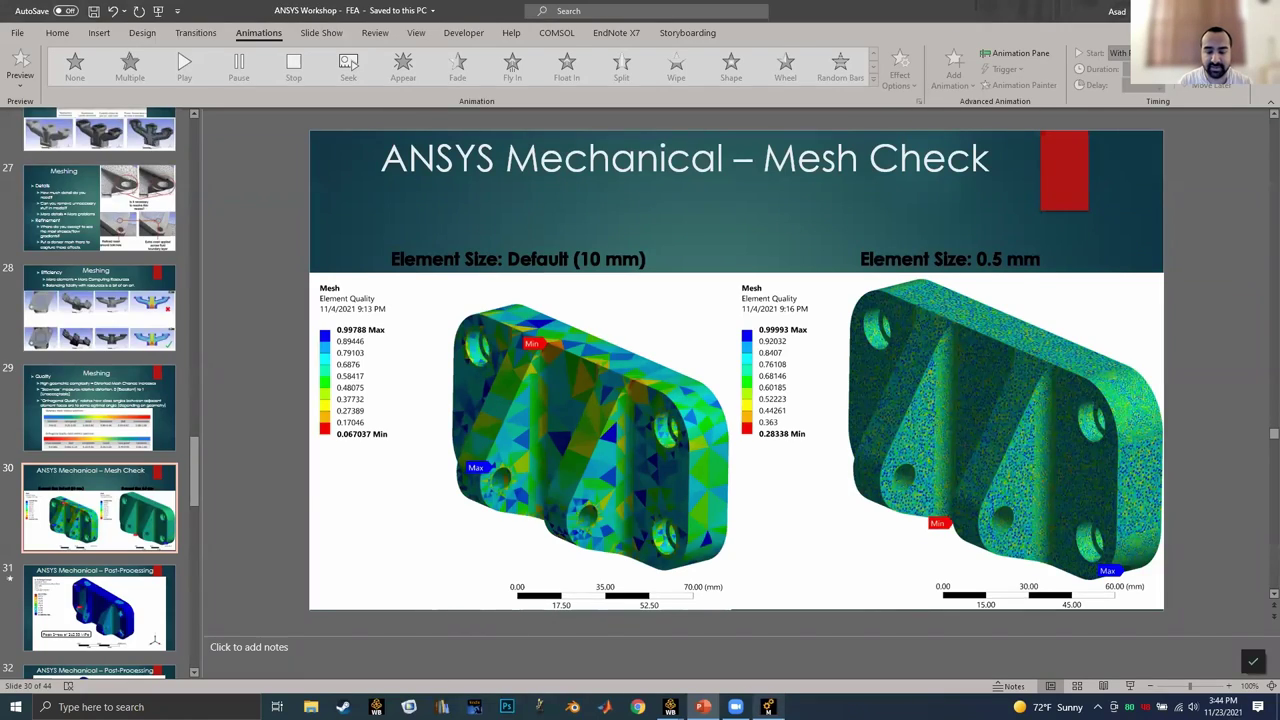
Switch back to Mechanical and turn off Section Plane1 to show the complete bracket mesh.
{"action": "key", "text": "alt+Tab"}
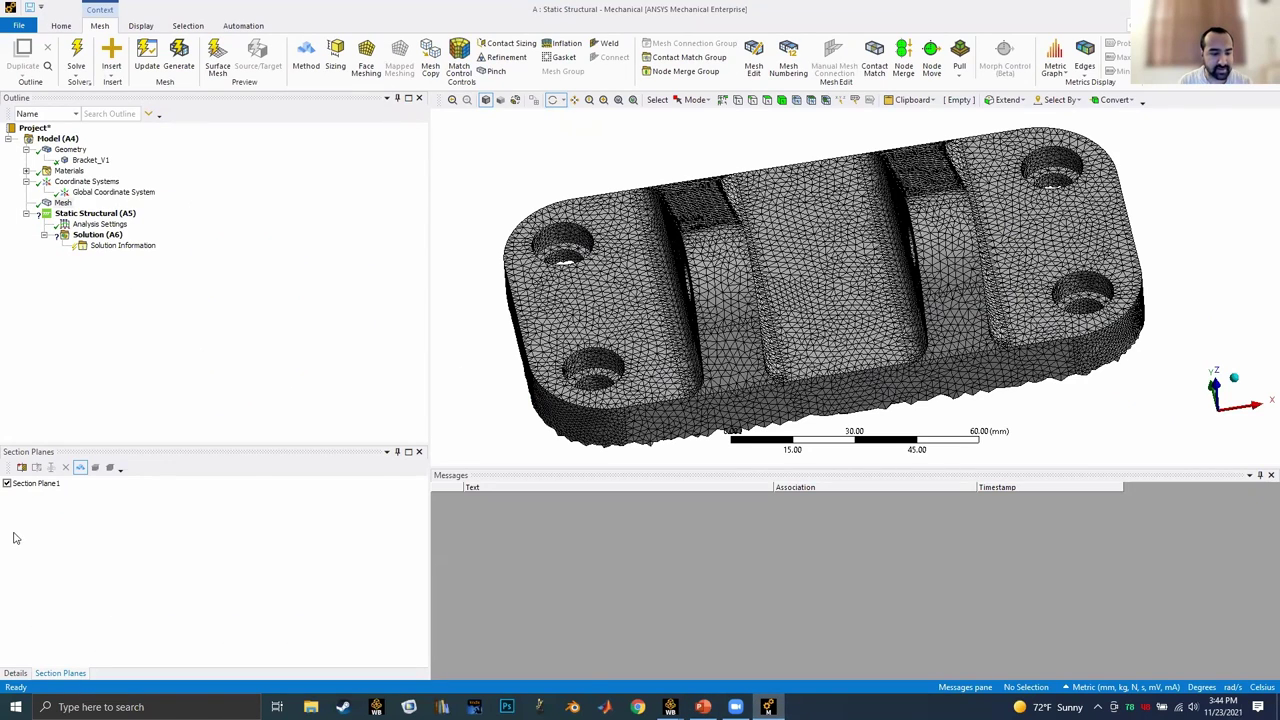
{"action": "left_click", "coordinate": [7, 483]}
{"action": "middle_click_drag", "start_coordinate": [470, 380], "coordinate": [460, 200]}
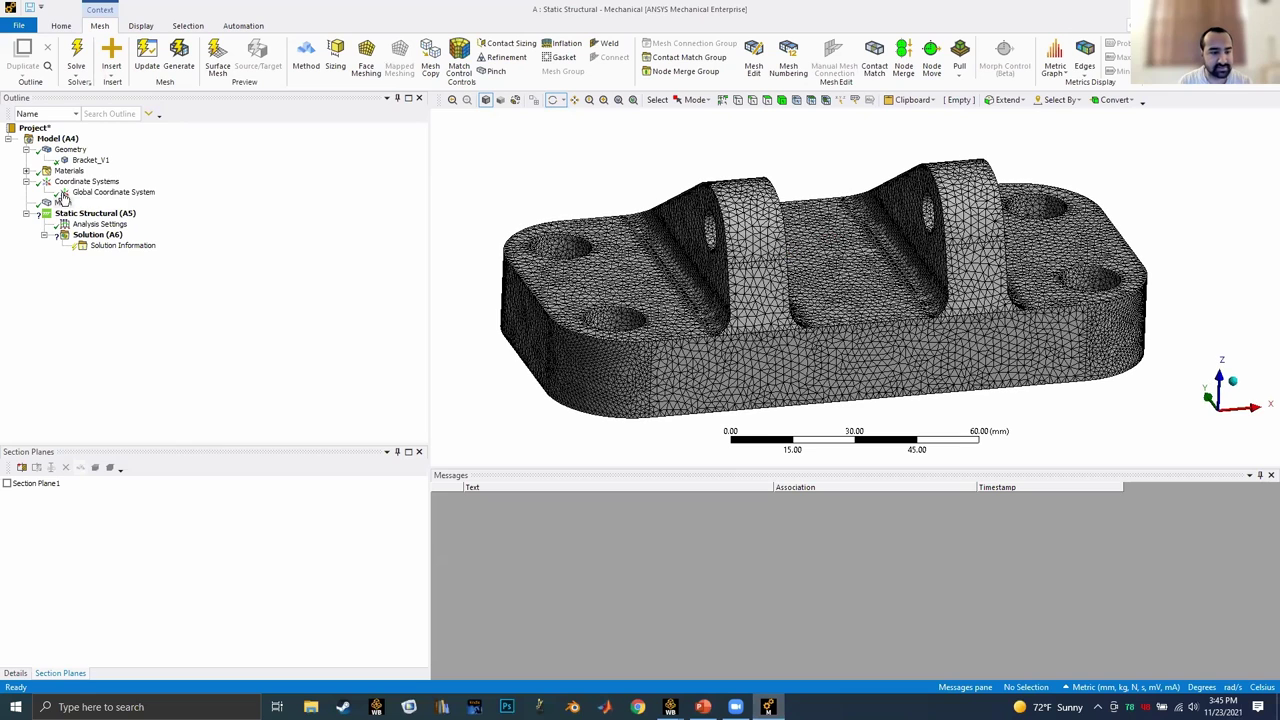
Insert a Method control under Mesh and scope it to the bracket body.
{"action": "left_click", "coordinate": [62, 203]}
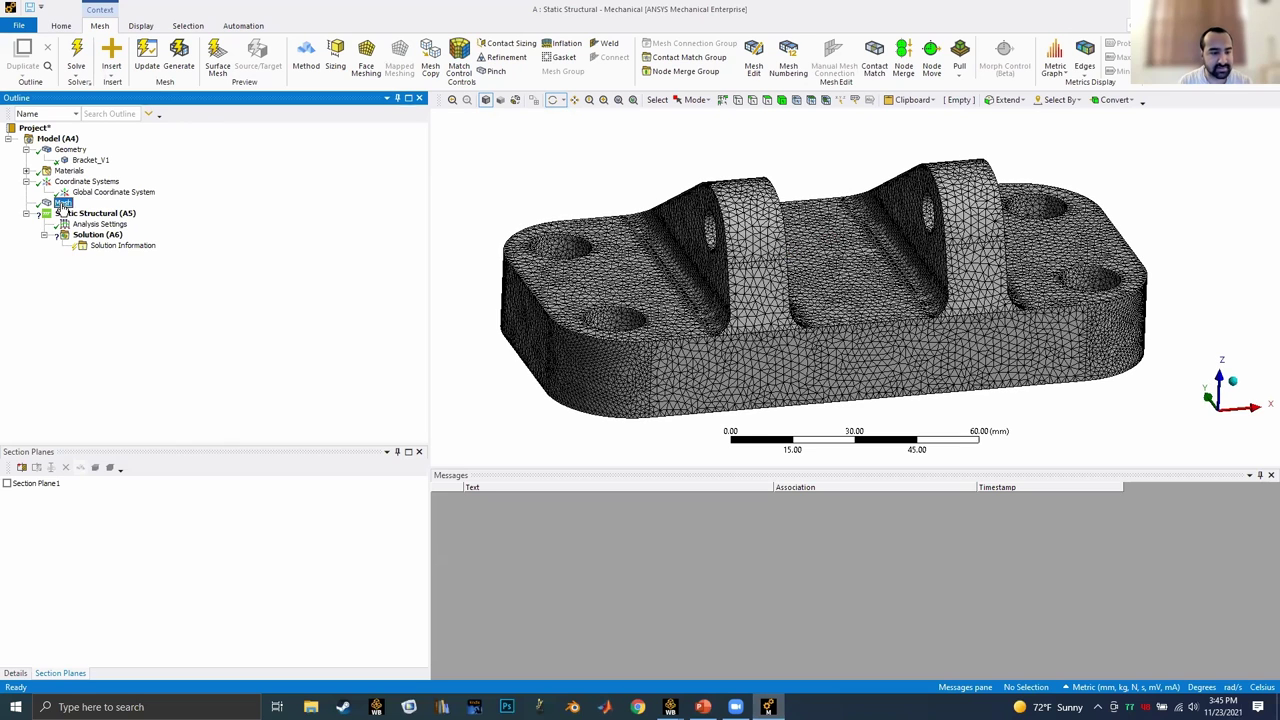
{"action": "left_click", "coordinate": [15, 673]}
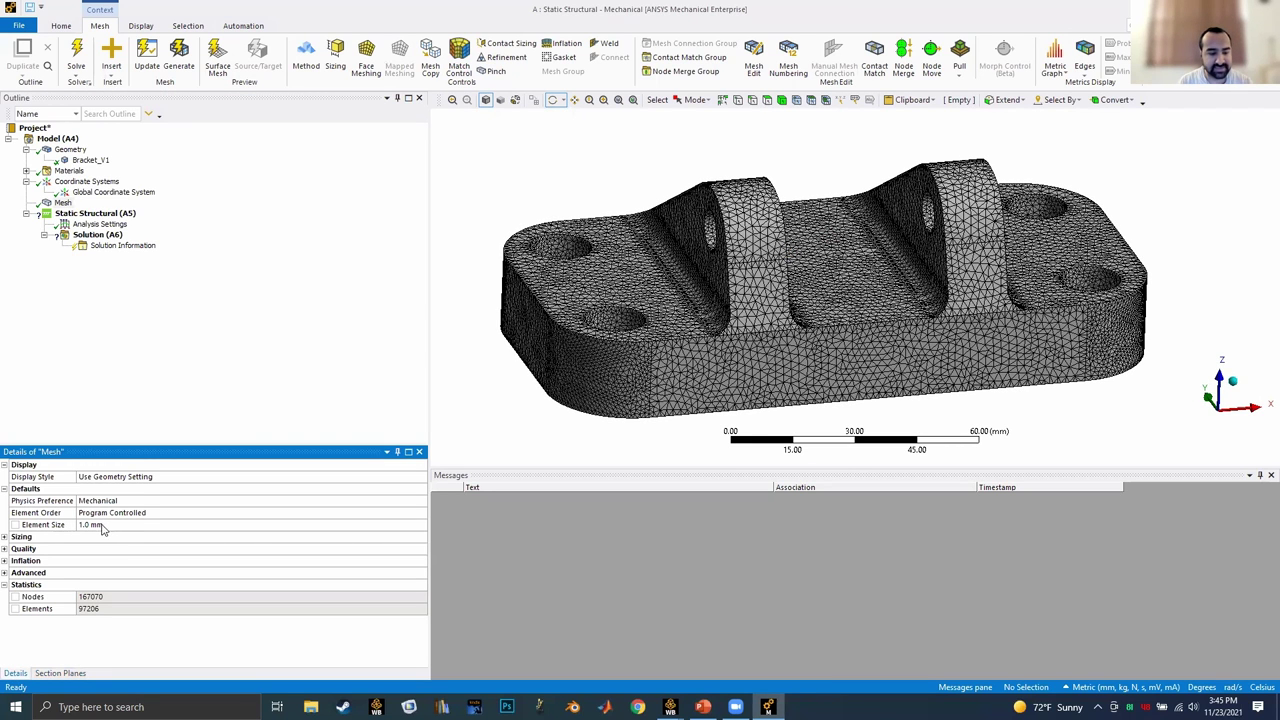
{"action": "right_click", "coordinate": [62, 203]}
{"action": "mouse_move", "coordinate": [195, 213]}
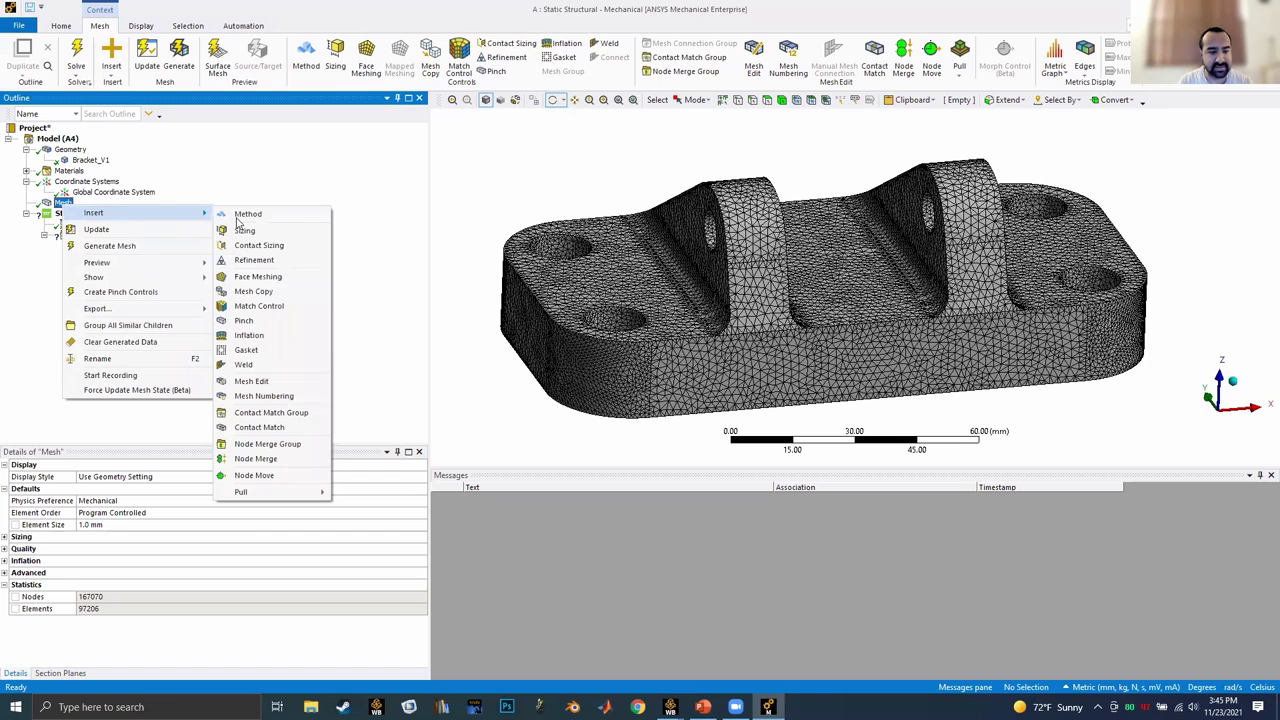
{"action": "left_click", "coordinate": [246, 214]}
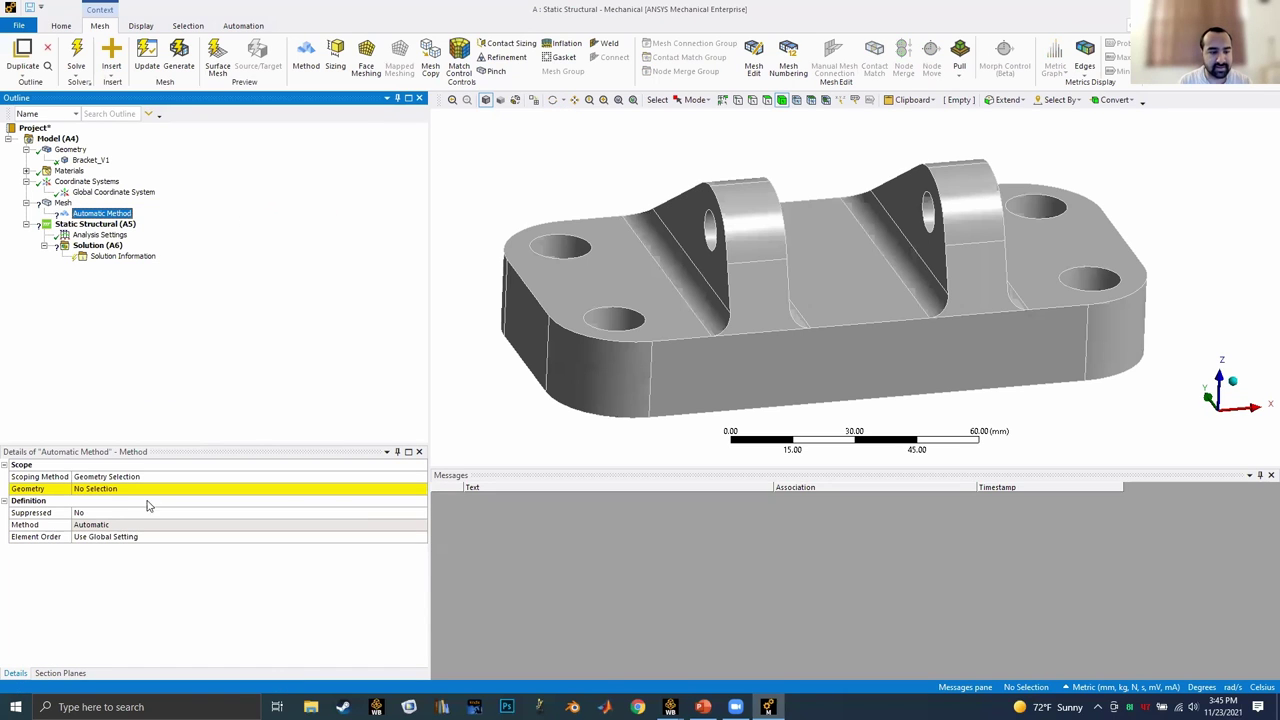
{"action": "left_click", "coordinate": [116, 490]}
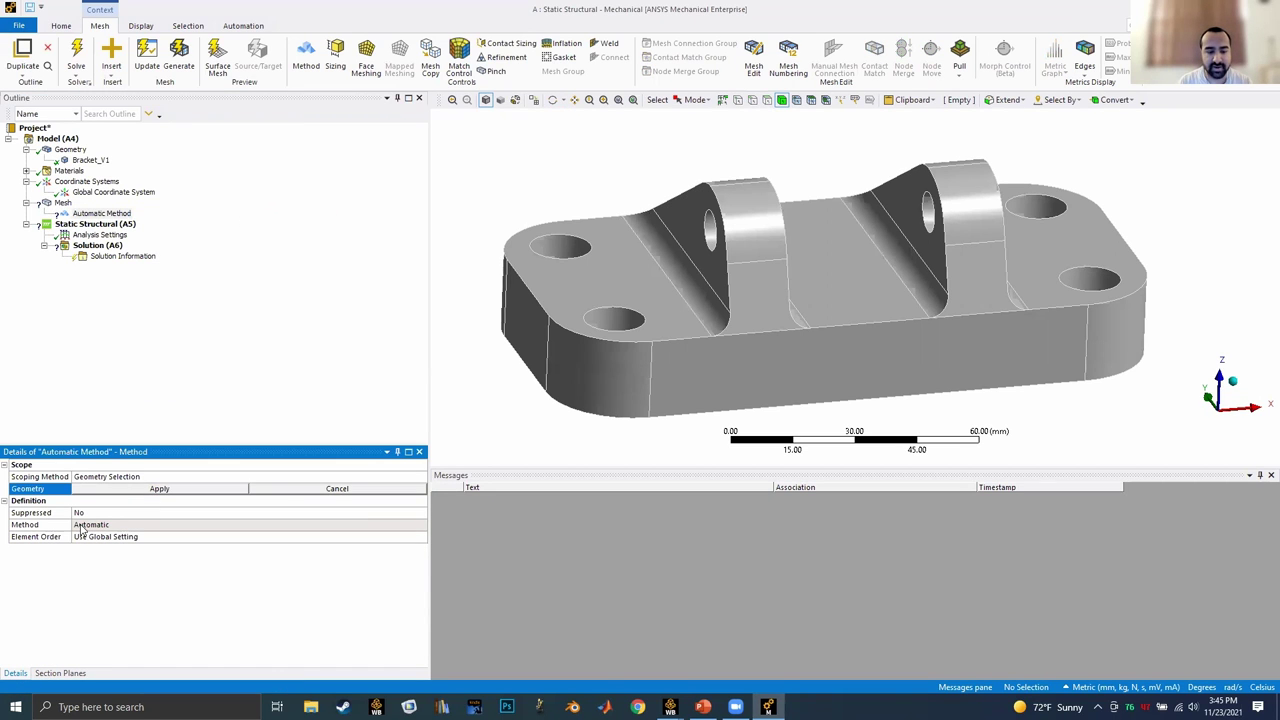
{"action": "left_click", "coordinate": [678, 279]}
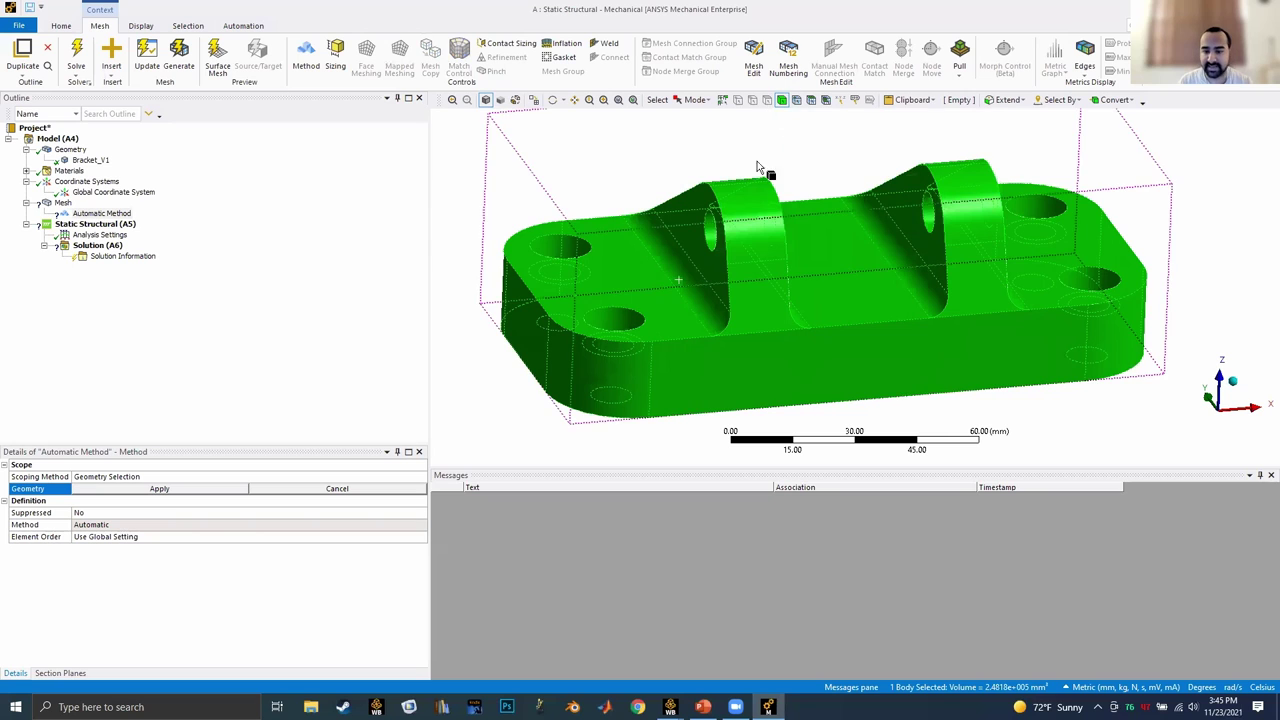
{"action": "left_click", "coordinate": [152, 488]}
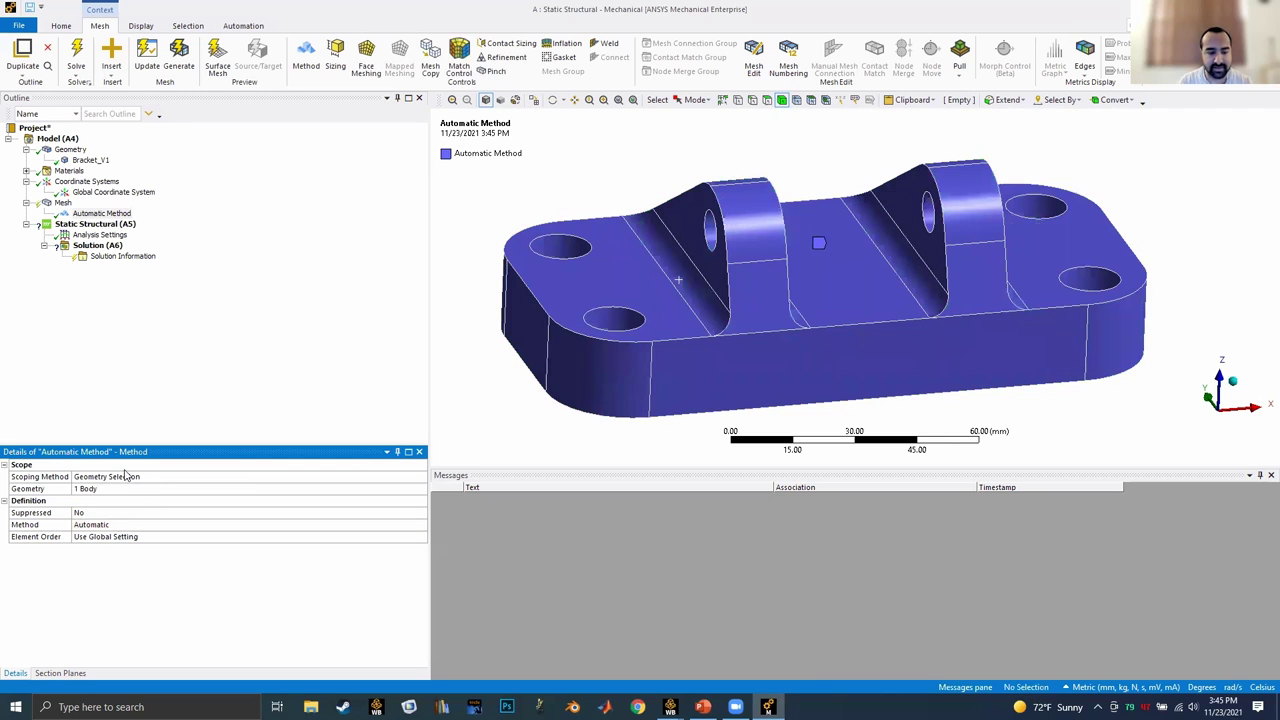
Try generating the mesh with the Hex Dominant method, and stop the meshing run from its status window.
{"action": "left_click", "coordinate": [105, 524]}
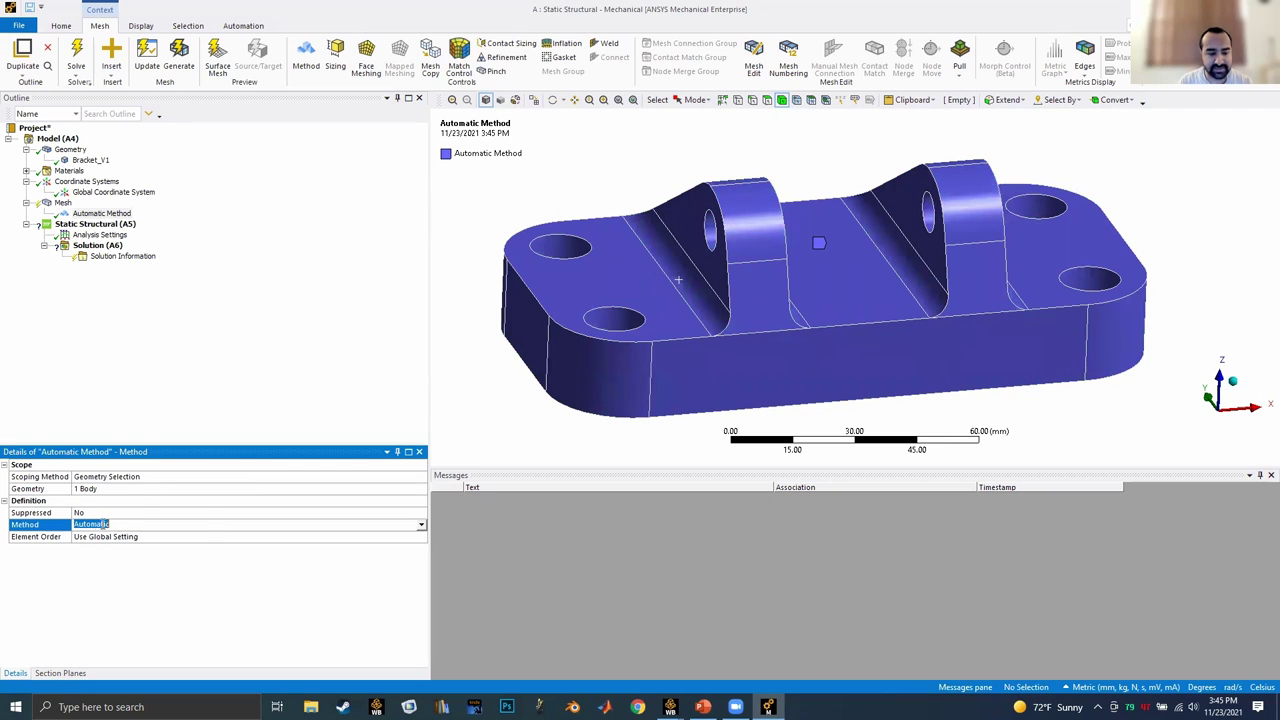
{"action": "left_click", "coordinate": [421, 524]}
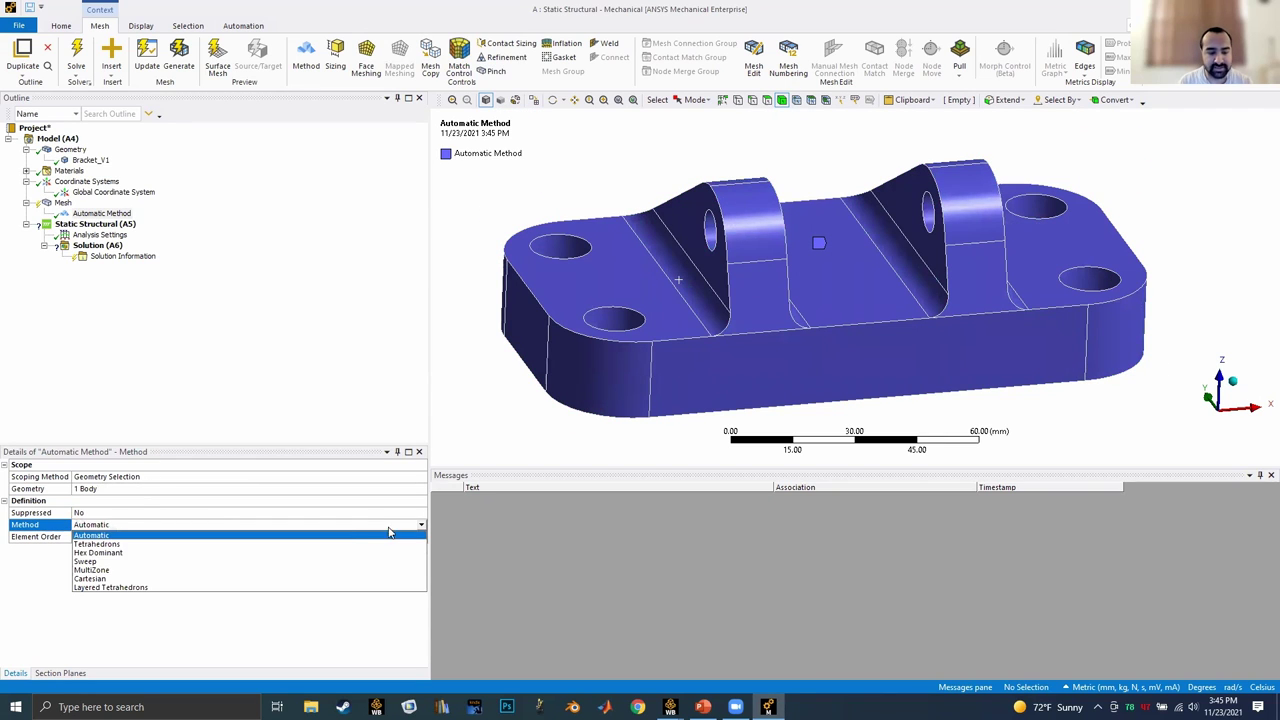
{"action": "left_click", "coordinate": [306, 553]}
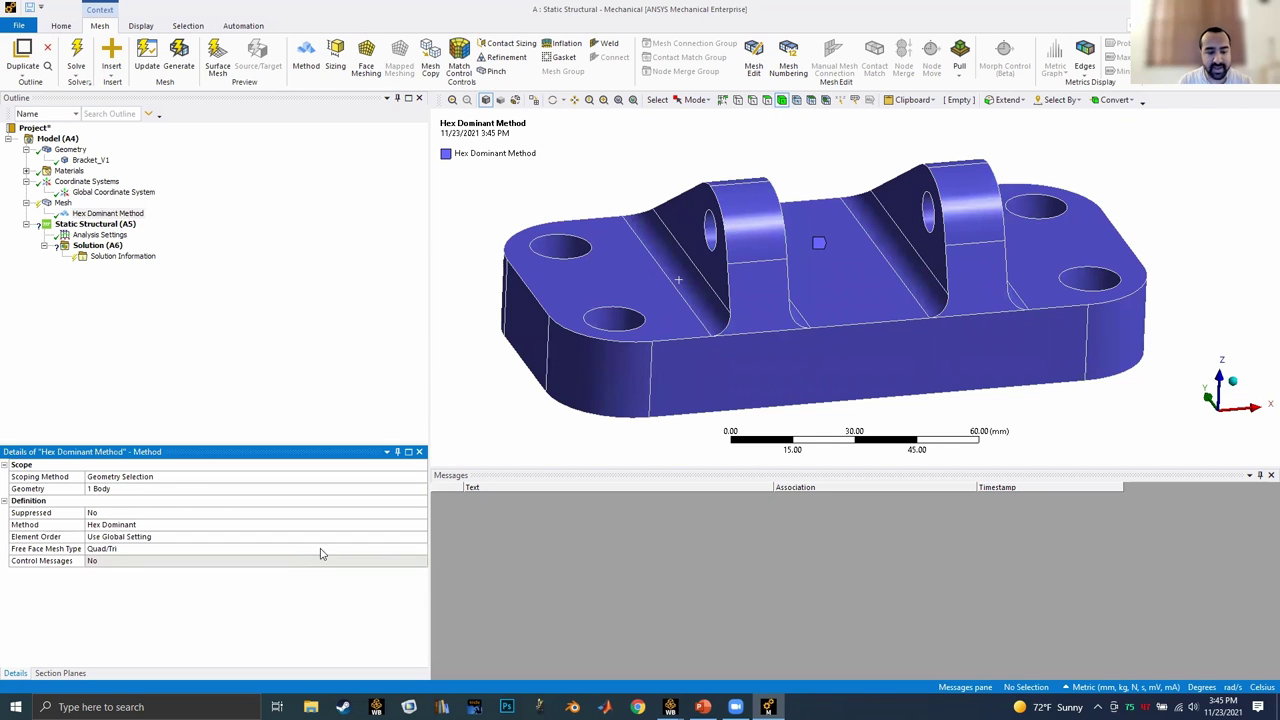
{"action": "left_click", "coordinate": [179, 58]}
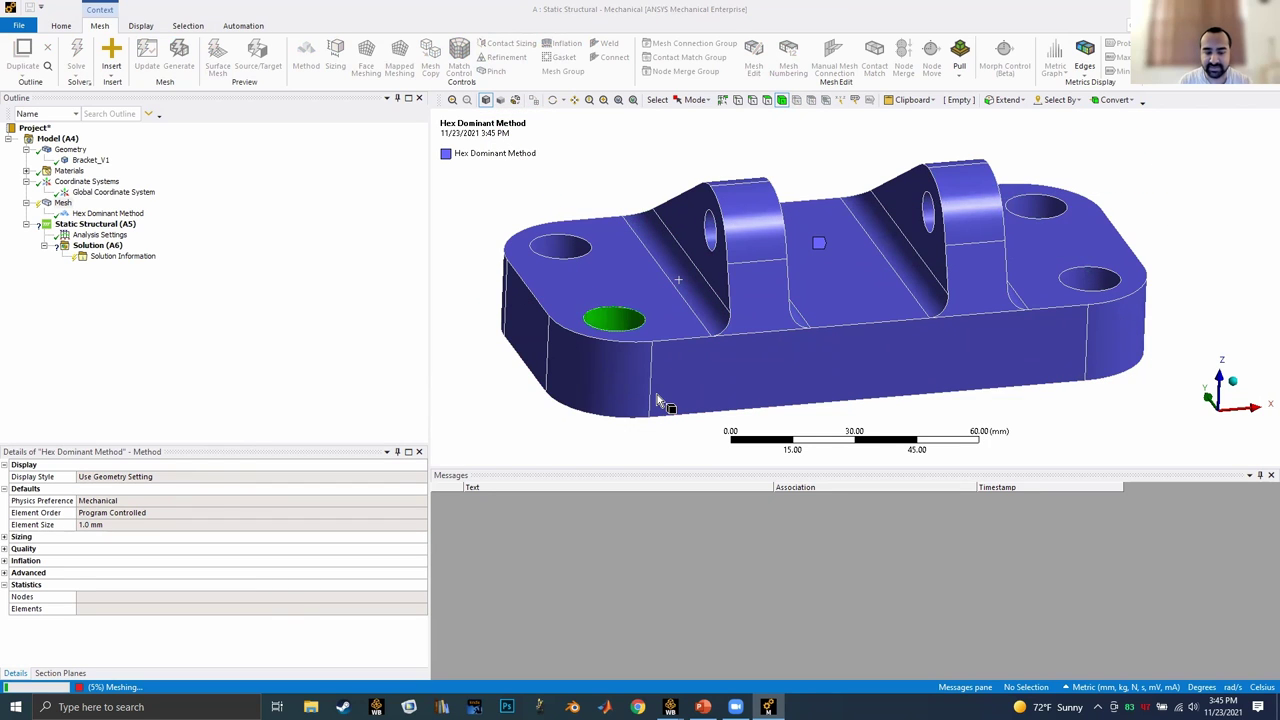
{"action": "left_click", "coordinate": [35, 688]}
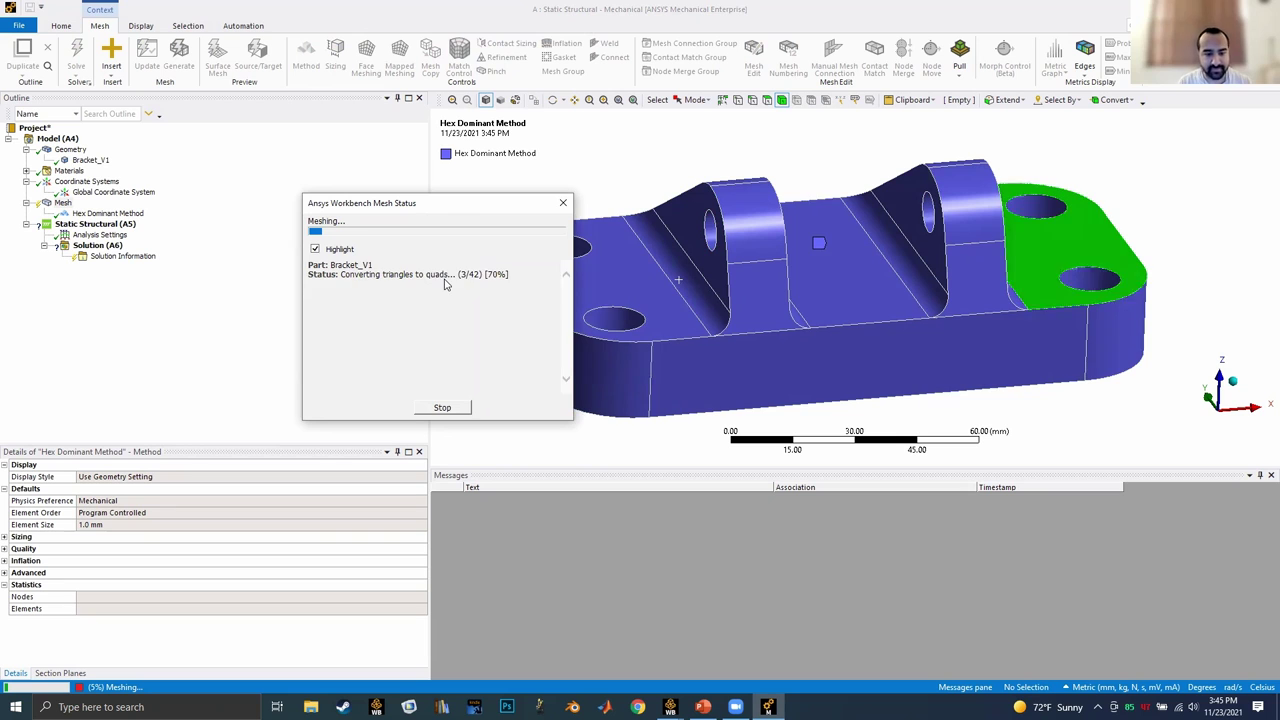
{"action": "left_click", "coordinate": [442, 407]}
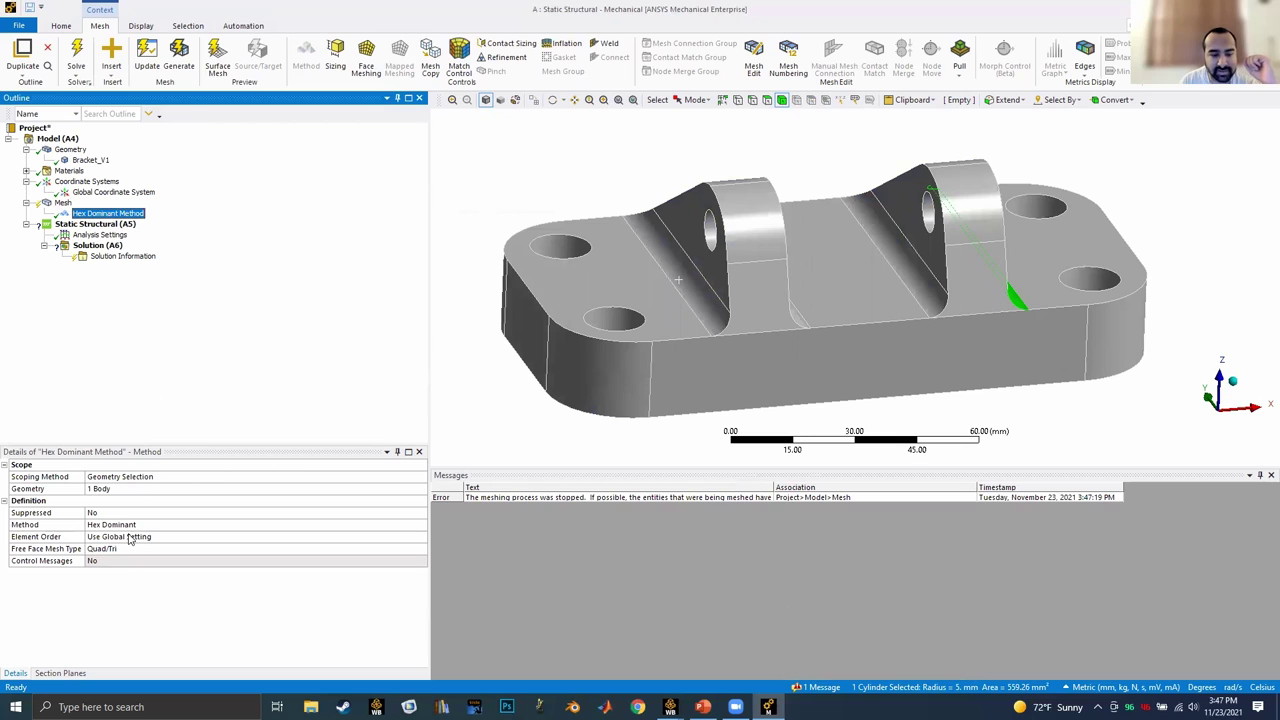
Set the bracket's mesh method back to Automatic.
{"action": "left_click", "coordinate": [209, 522]}
{"action": "left_click", "coordinate": [419, 528]}
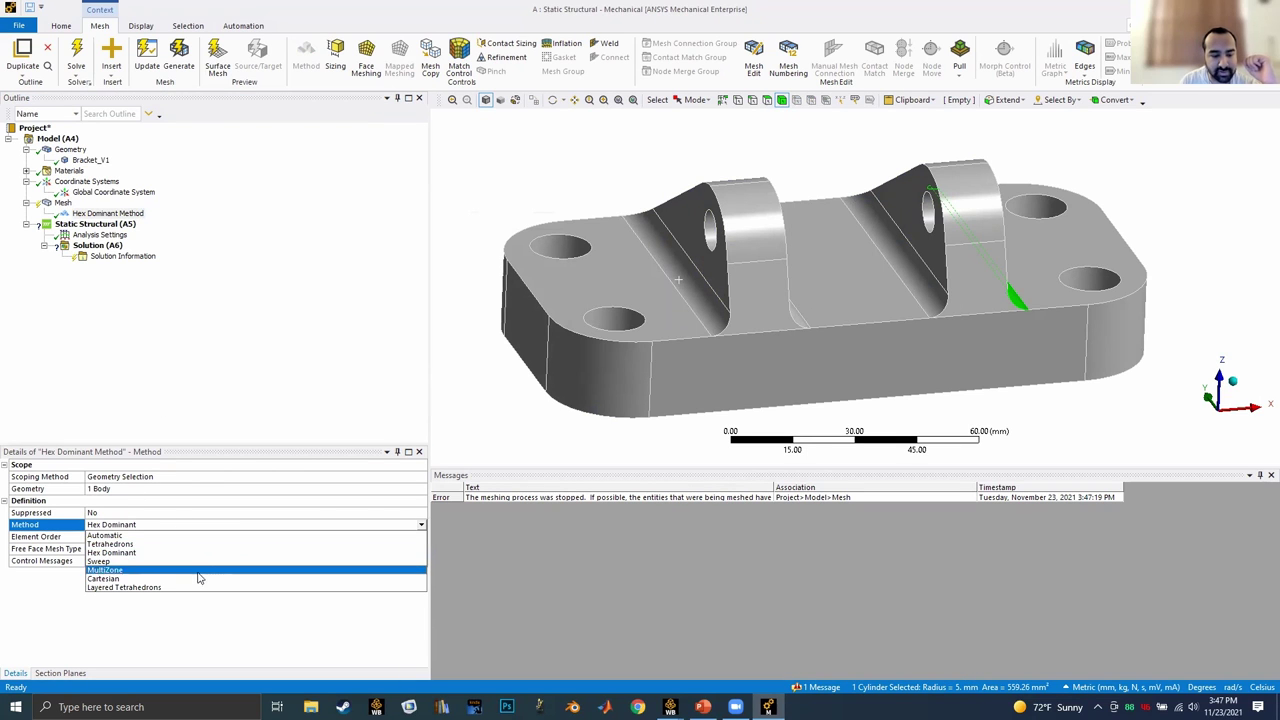
{"action": "left_click", "coordinate": [128, 536]}
Set the global mesh element size to 2.5 mm and generate the mesh.
{"action": "left_click", "coordinate": [62, 202]}
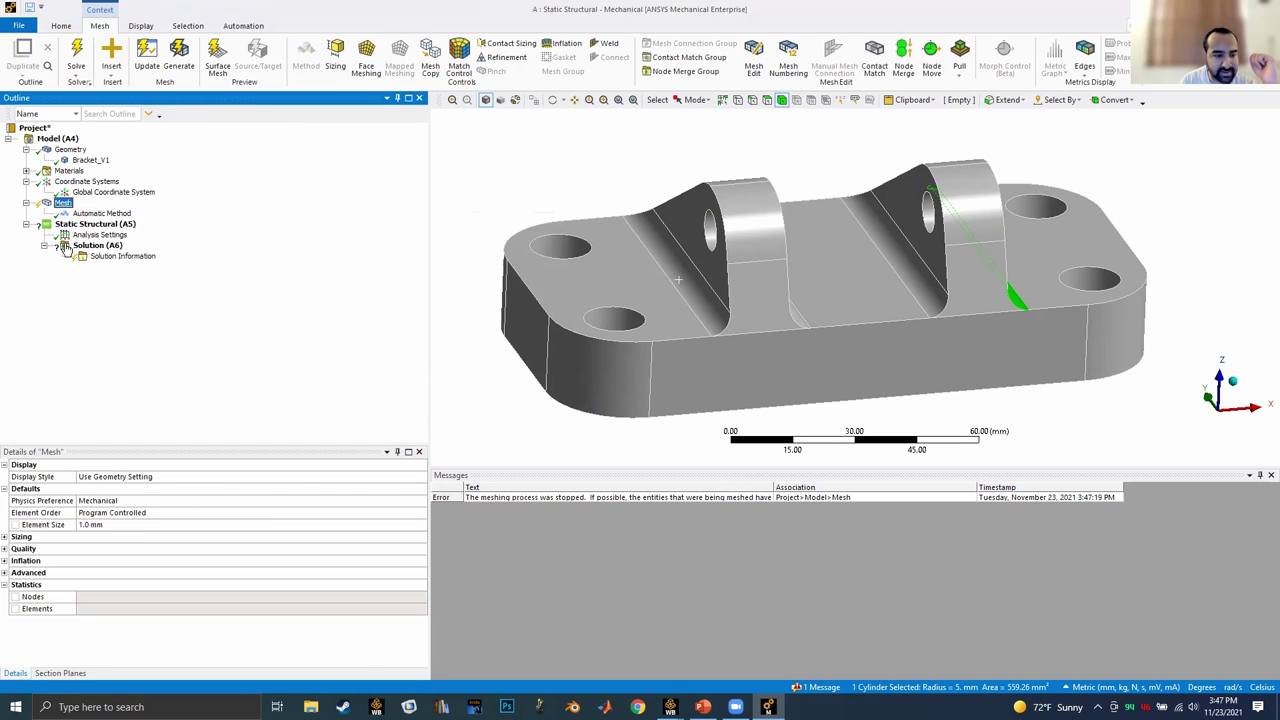
{"action": "left_click", "coordinate": [112, 524]}
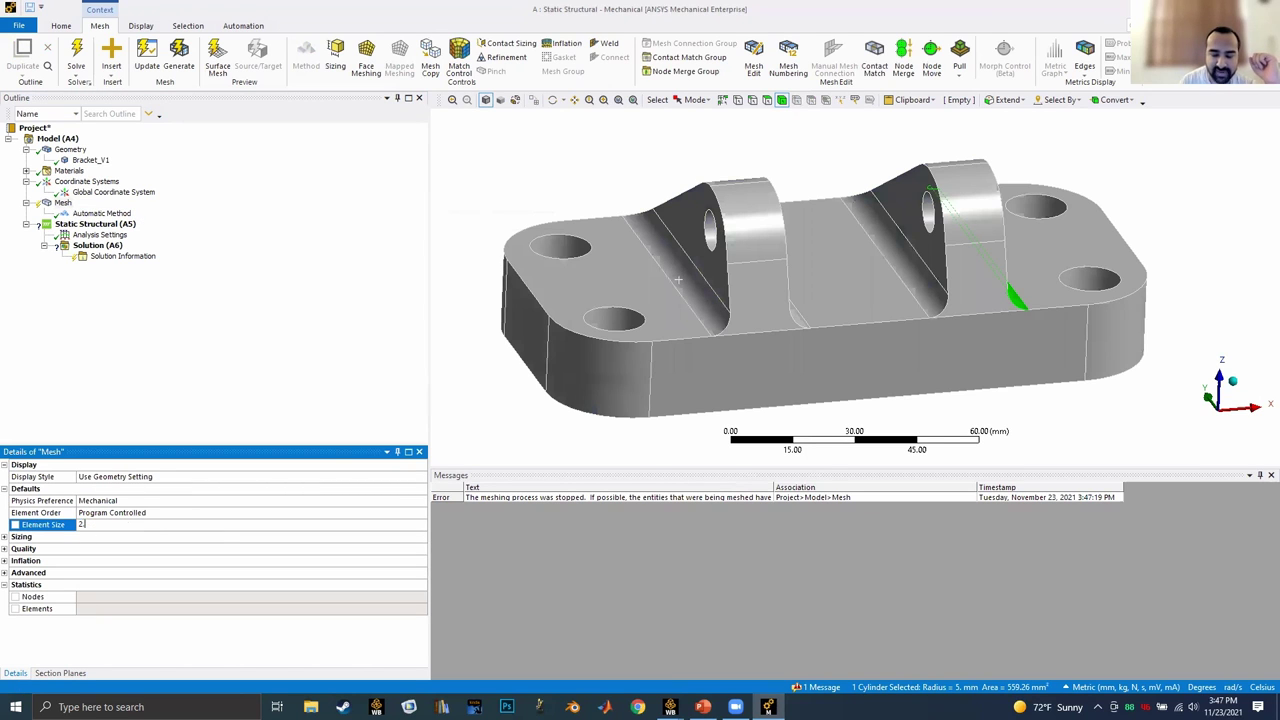
{"action": "left_click", "coordinate": [179, 58]}
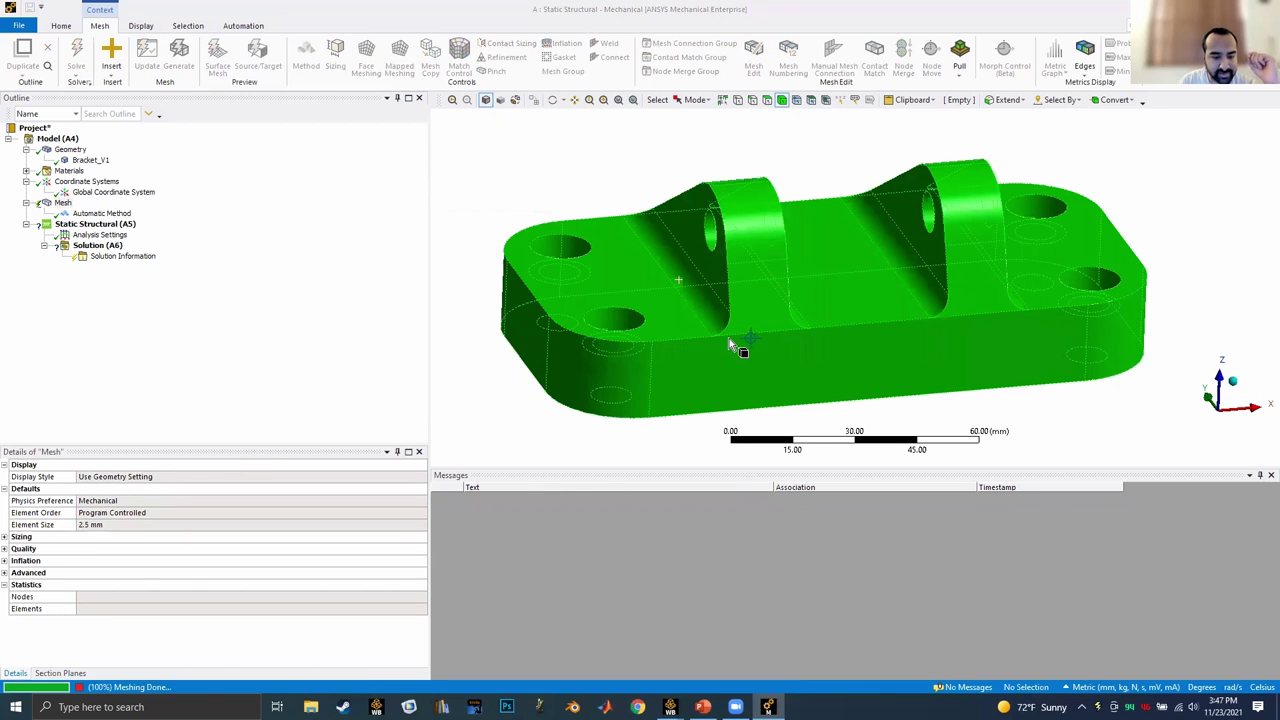
Set the mesh metric in the Mesh quality settings to Element Quality to show its histogram.
{"action": "left_click", "coordinate": [5, 549]}
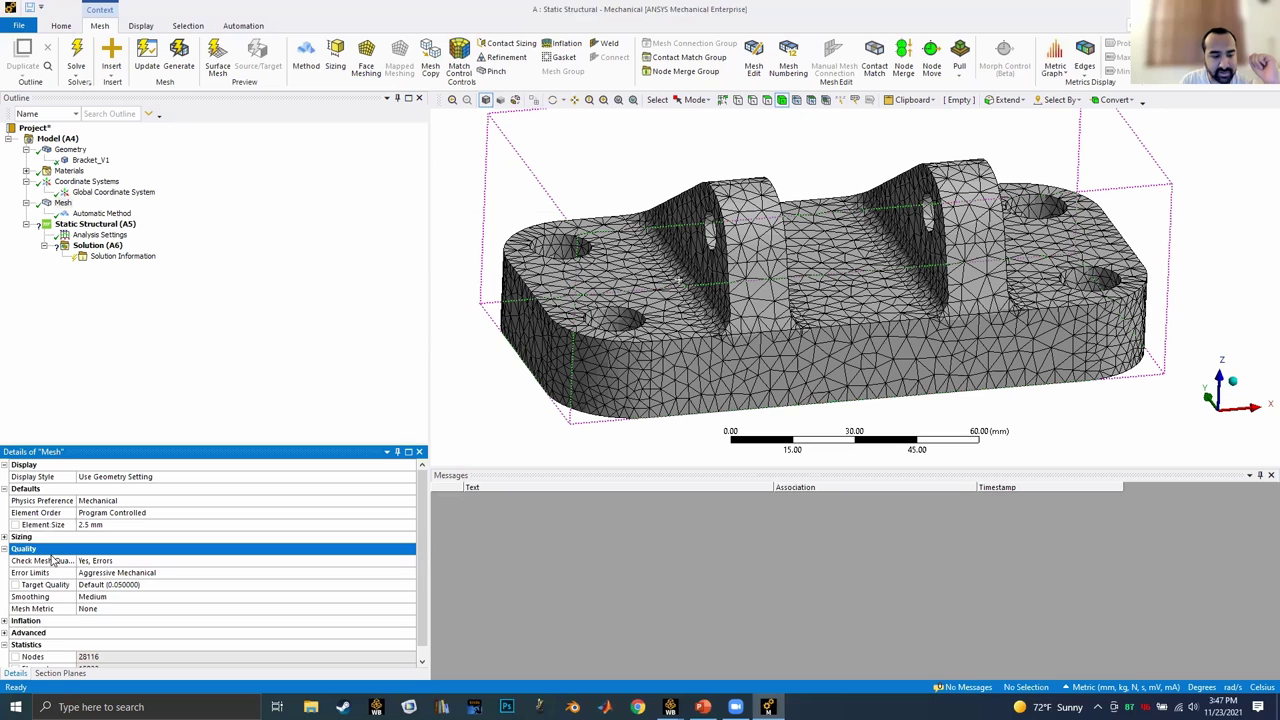
{"action": "left_click", "coordinate": [97, 609]}
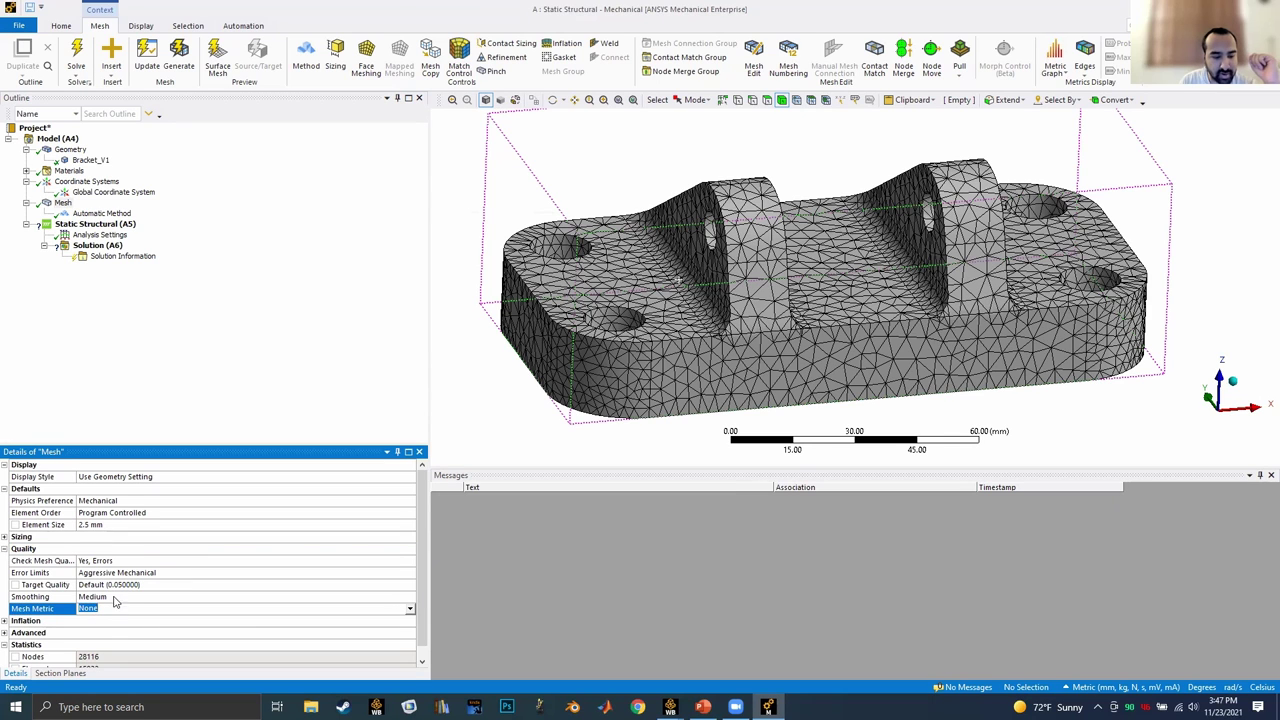
{"action": "left_click", "coordinate": [409, 609]}
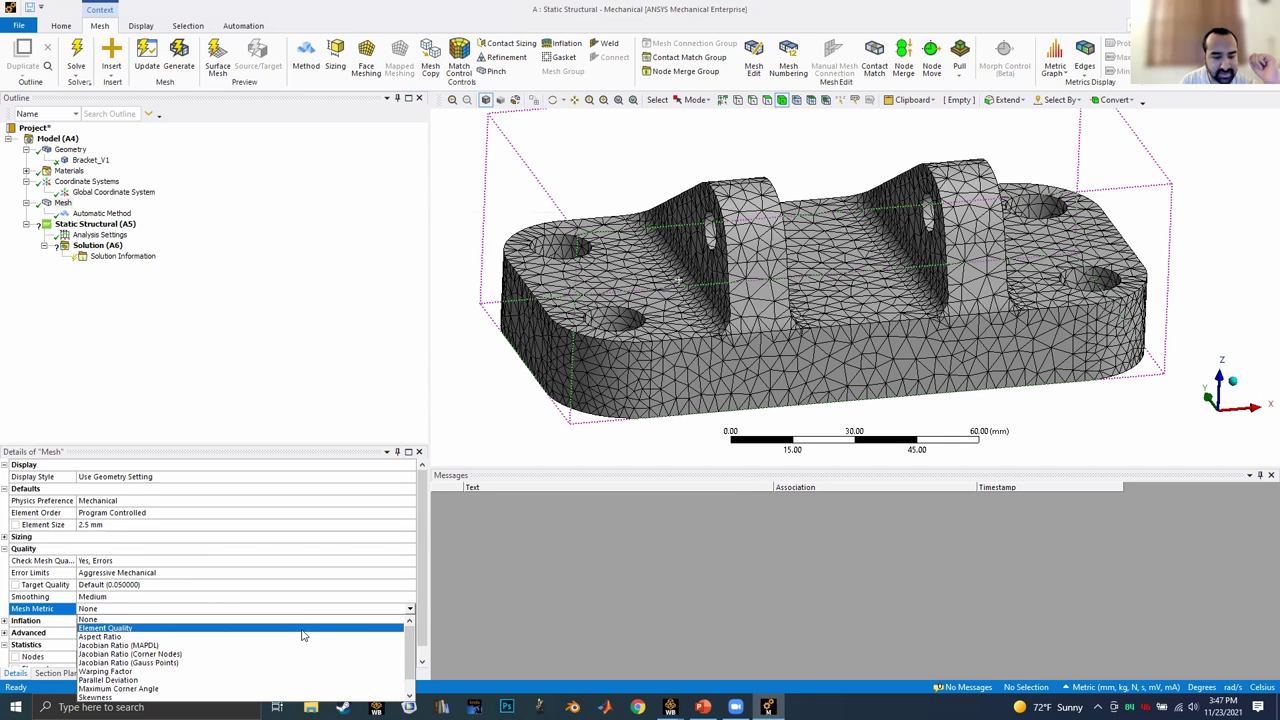
{"action": "left_click", "coordinate": [105, 628]}
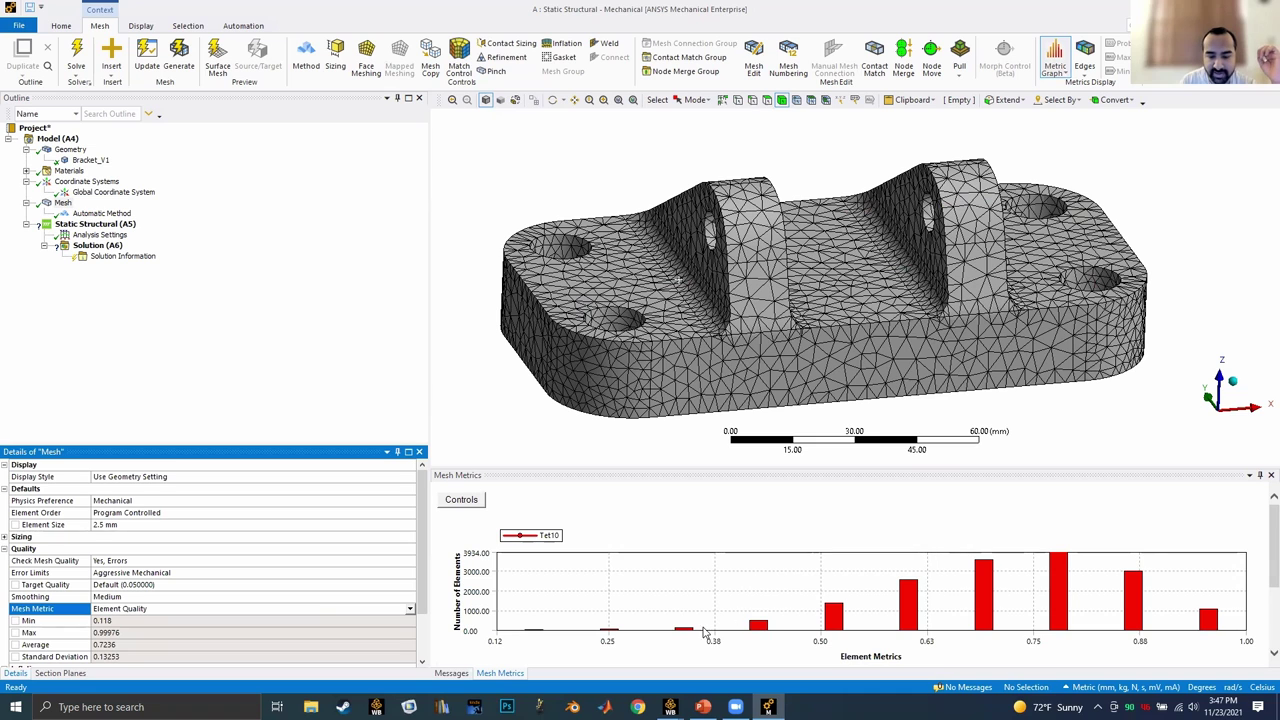
Isolate the elements behind the fourth, tallest and highest-quality bars of the Element Quality histogram in turn.
{"action": "left_click", "coordinate": [757, 626]}
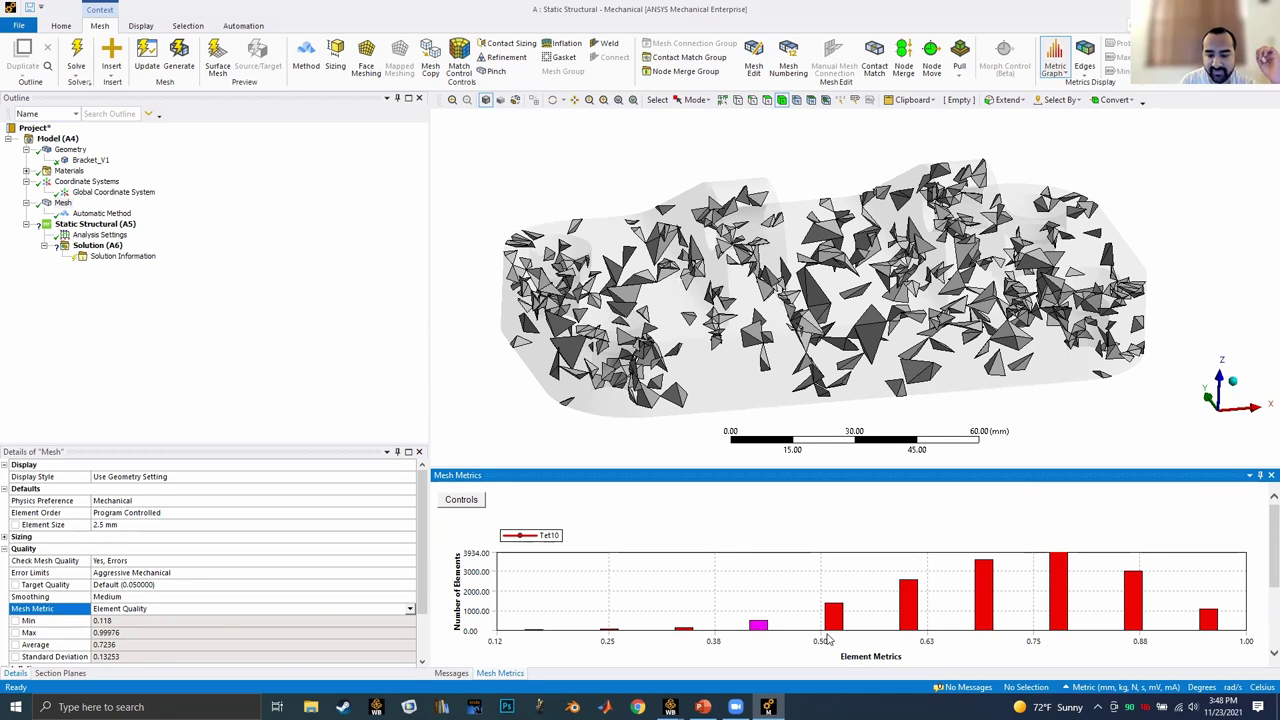
{"action": "left_click", "coordinate": [1059, 598]}
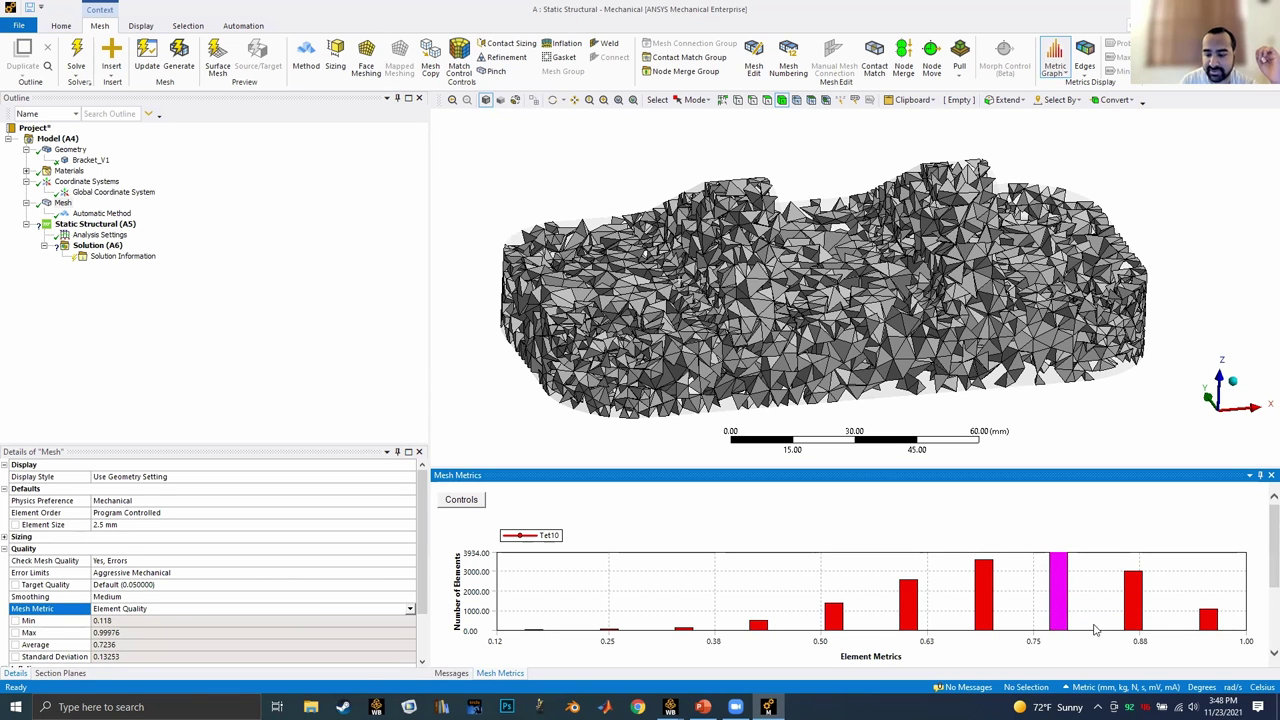
{"action": "left_click", "coordinate": [1203, 626]}
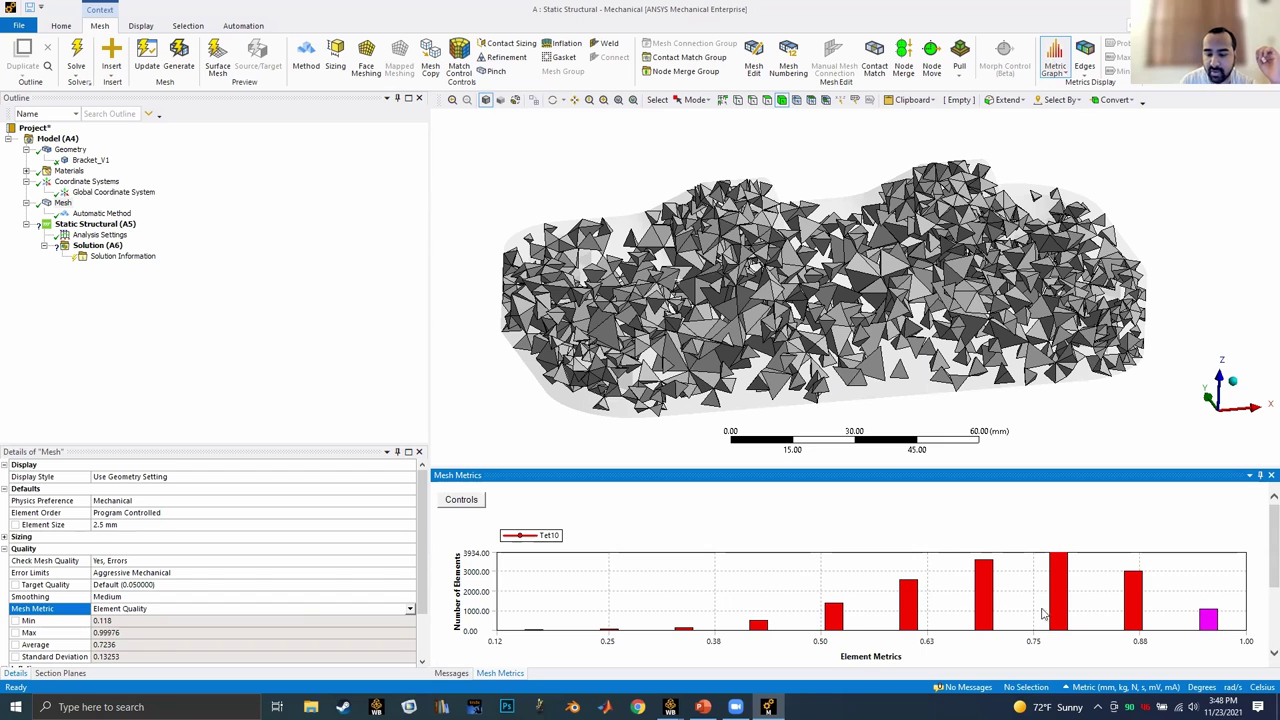
Isolate the elements of the lowest and second-lowest quality bars and inspect their locations in the bracket.
{"action": "left_click", "coordinate": [536, 633]}
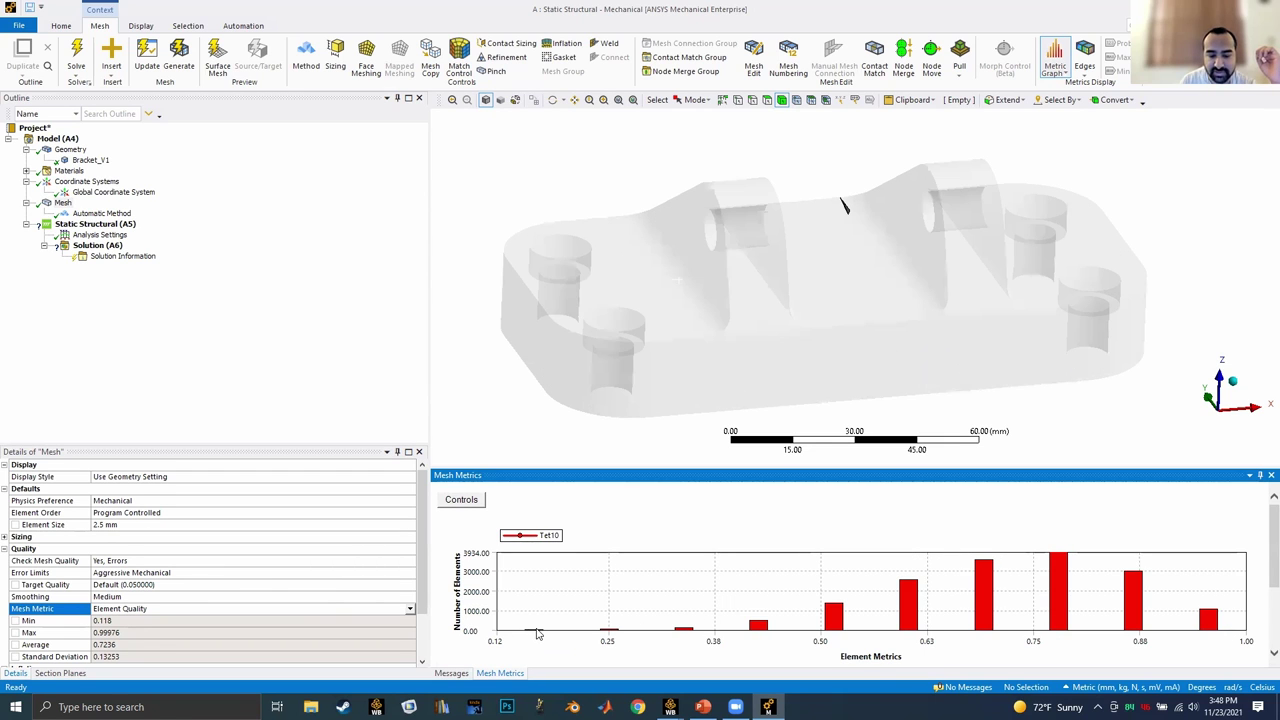
{"action": "scroll", "coordinate": [849, 220], "scroll_direction": "up", "scroll_amount": 5}
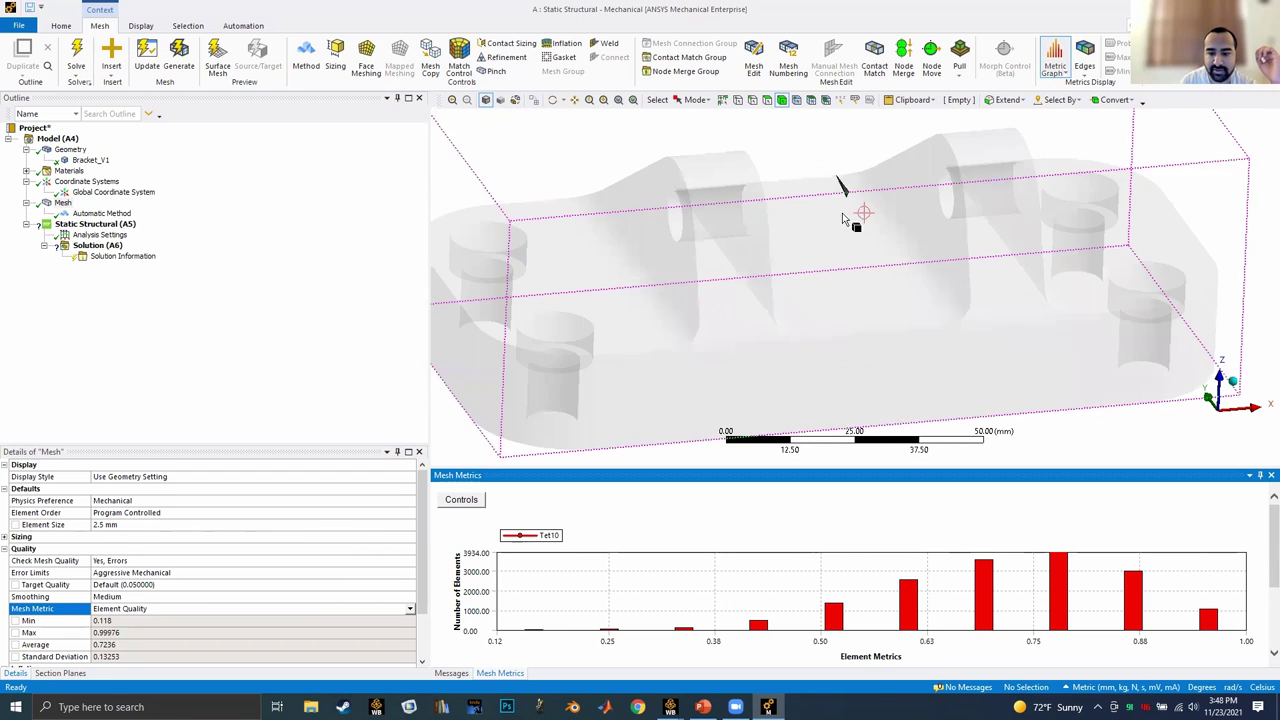
{"action": "middle_click_drag", "start_coordinate": [847, 162], "coordinate": [845, 205]}
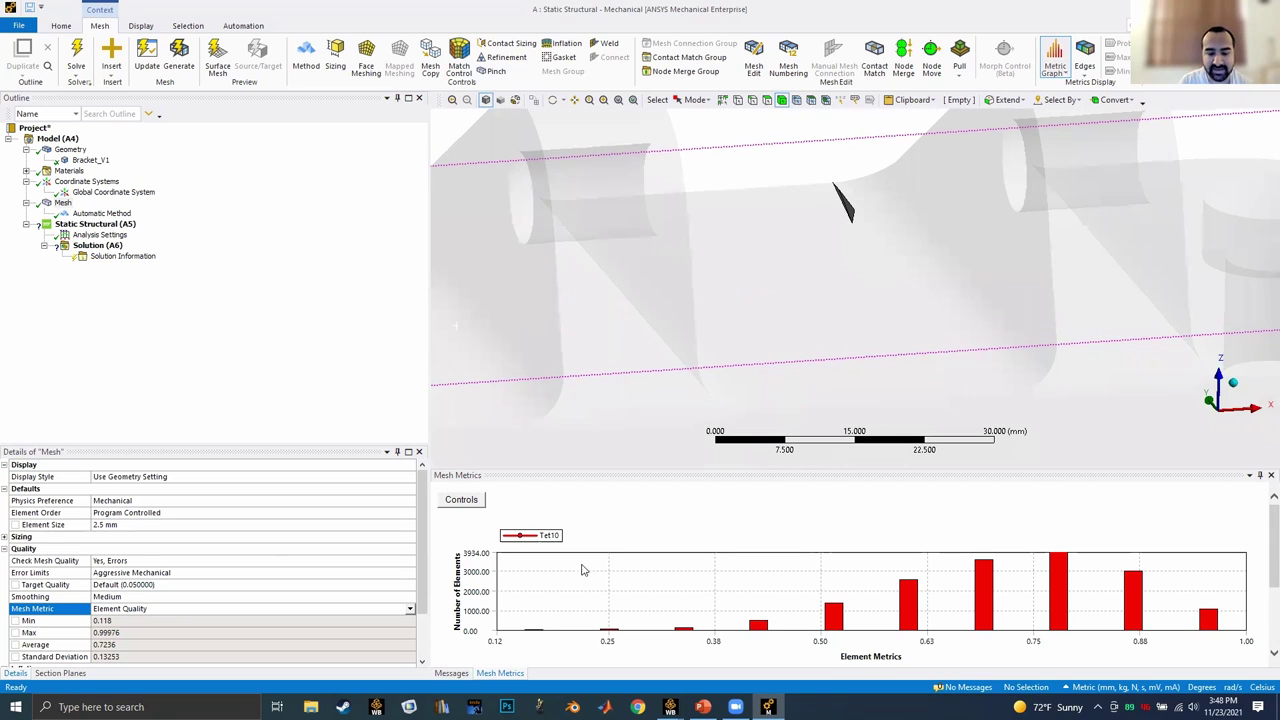
{"action": "left_click", "coordinate": [612, 631]}
{"action": "middle_click_drag", "start_coordinate": [787, 368], "coordinate": [741, 240]}
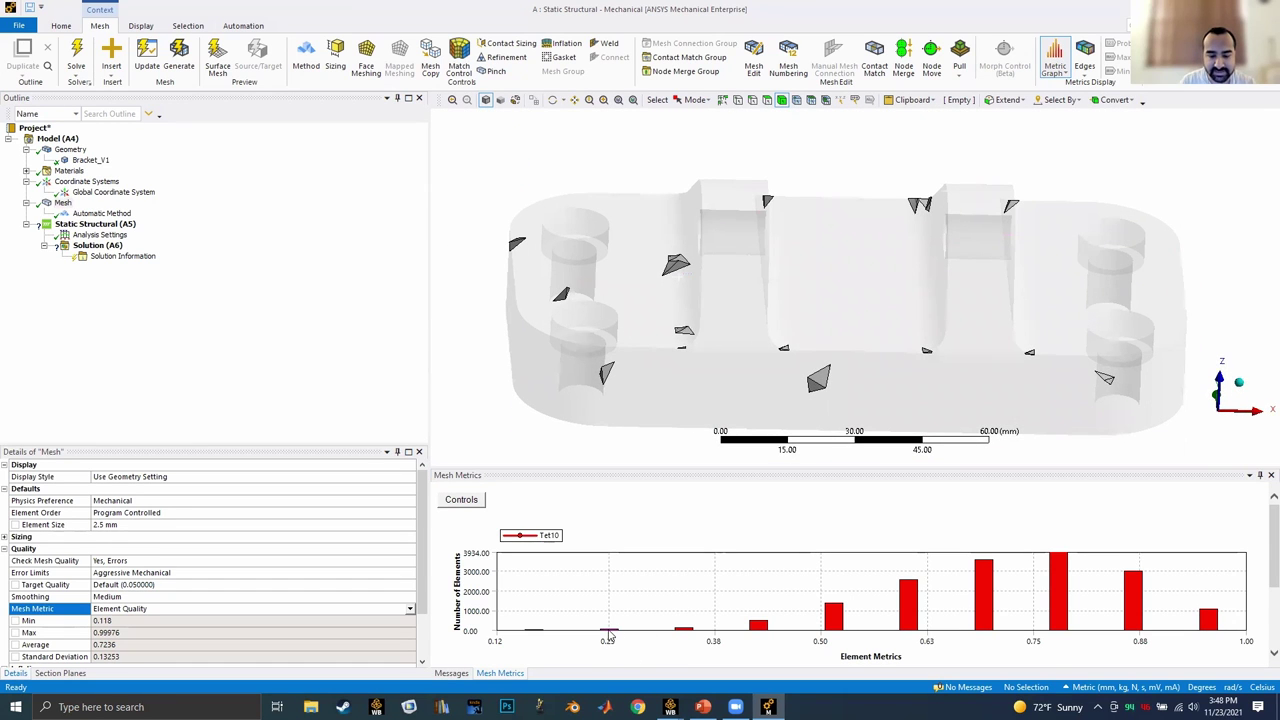
{"action": "middle_click_drag", "start_coordinate": [750, 292], "coordinate": [731, 378]}
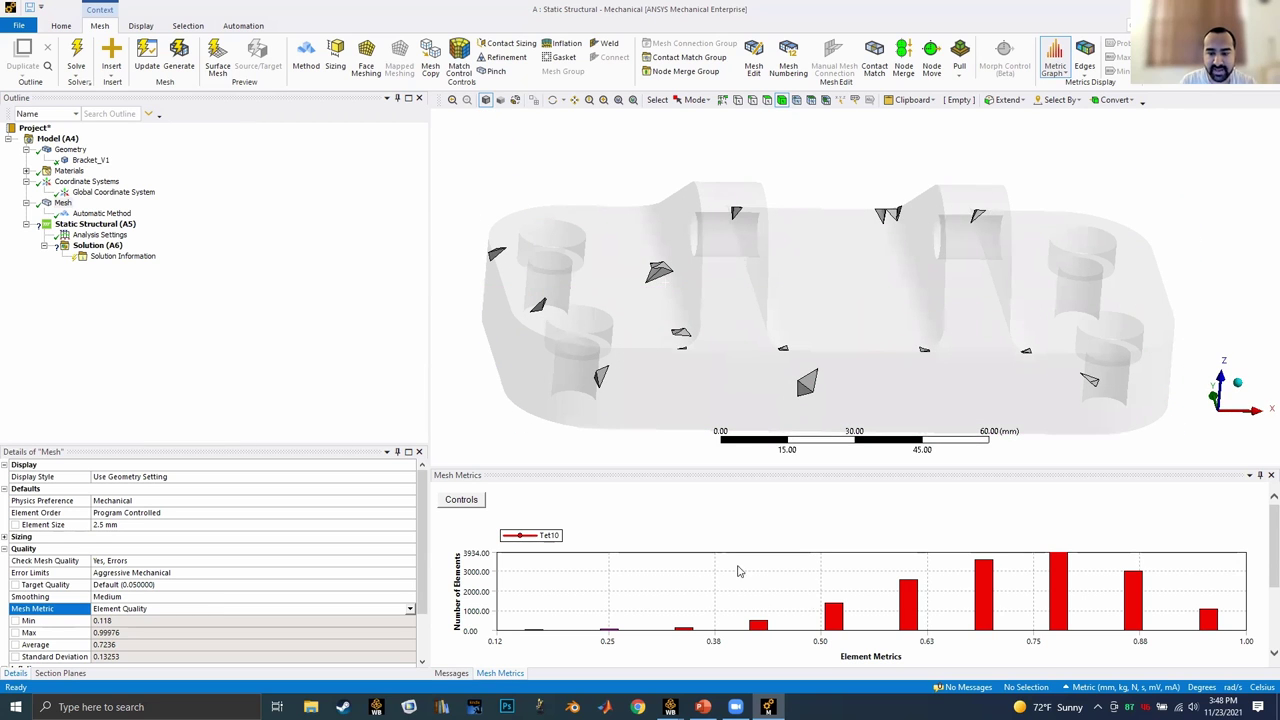
{"action": "middle_click_drag", "start_coordinate": [875, 290], "coordinate": [850, 280]}
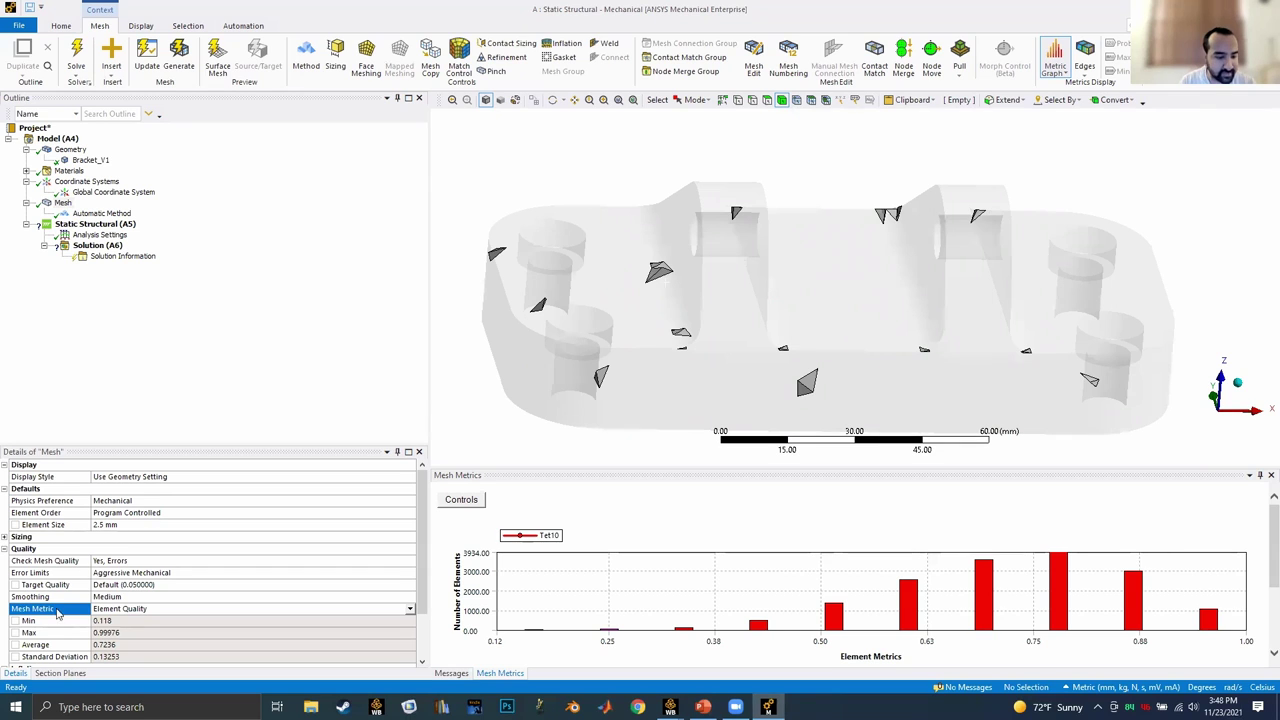
Set the mesh metric to None to display the complete bracket mesh again.
{"action": "left_click", "coordinate": [149, 612]}
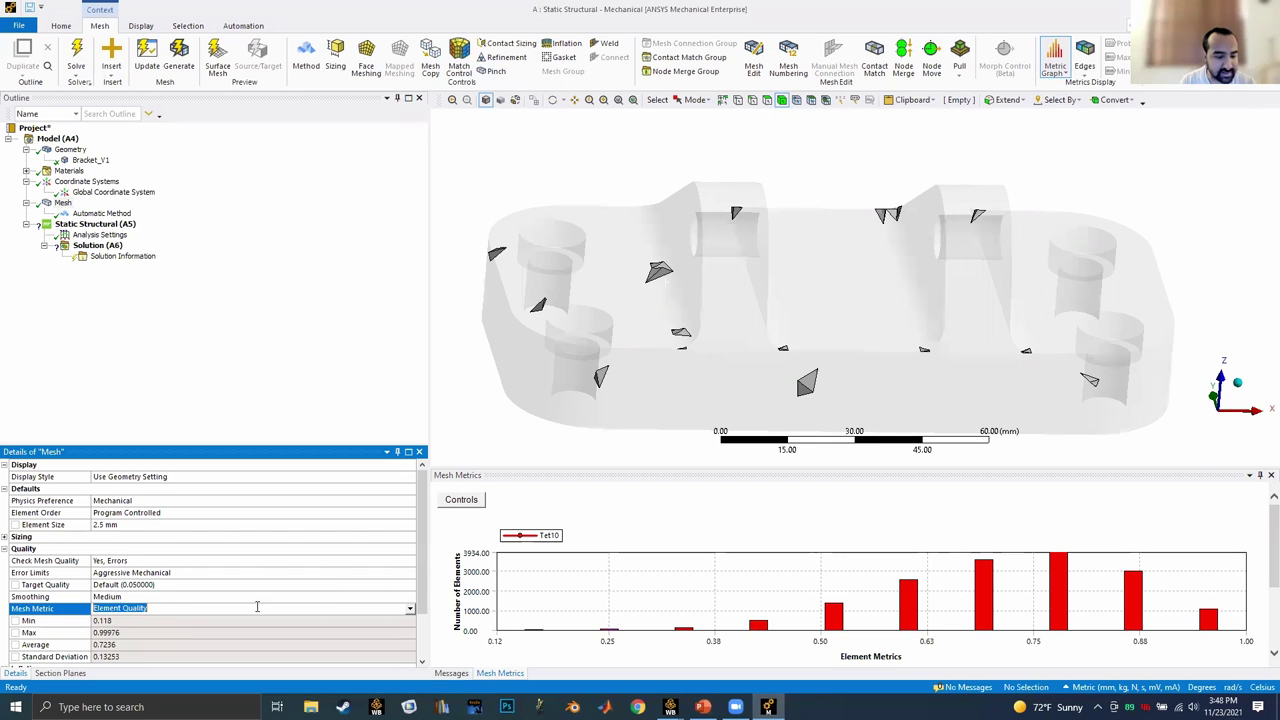
{"action": "left_click", "coordinate": [409, 613]}
{"action": "left_click", "coordinate": [289, 620]}
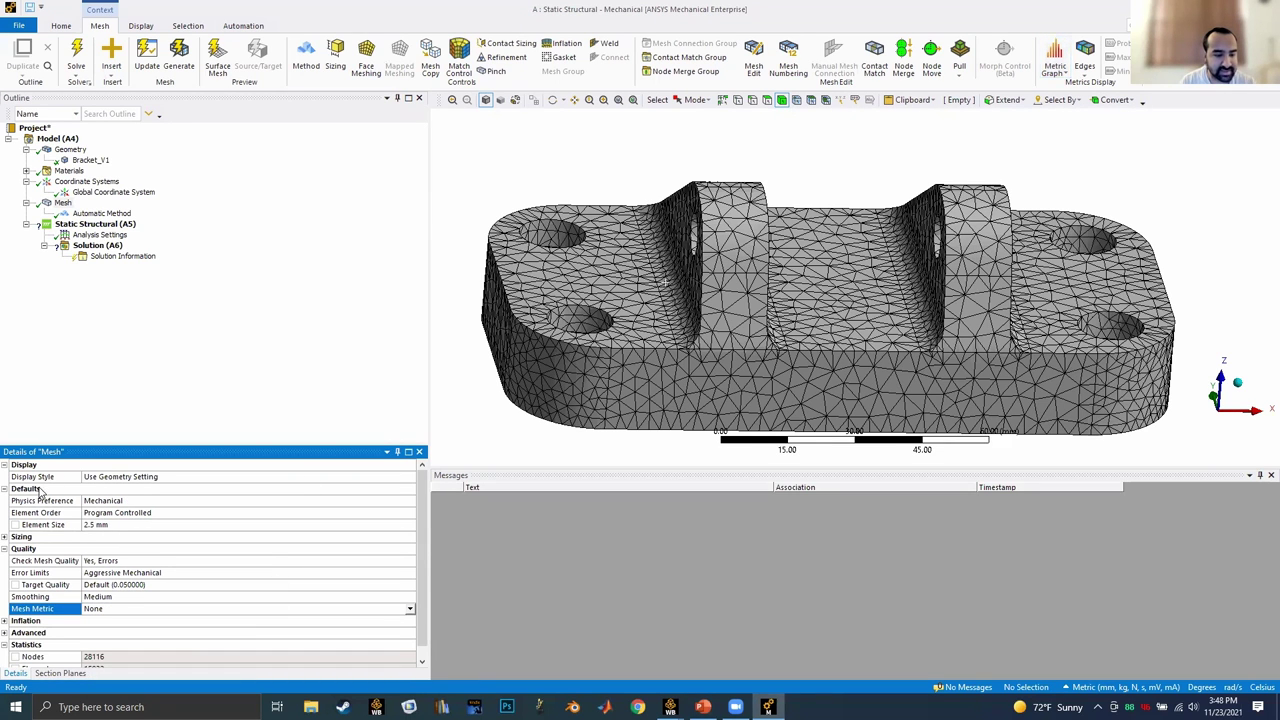
Set the mesh display style to Element Quality and inspect the colour-coded bracket from several angles.
{"action": "left_click", "coordinate": [165, 477]}
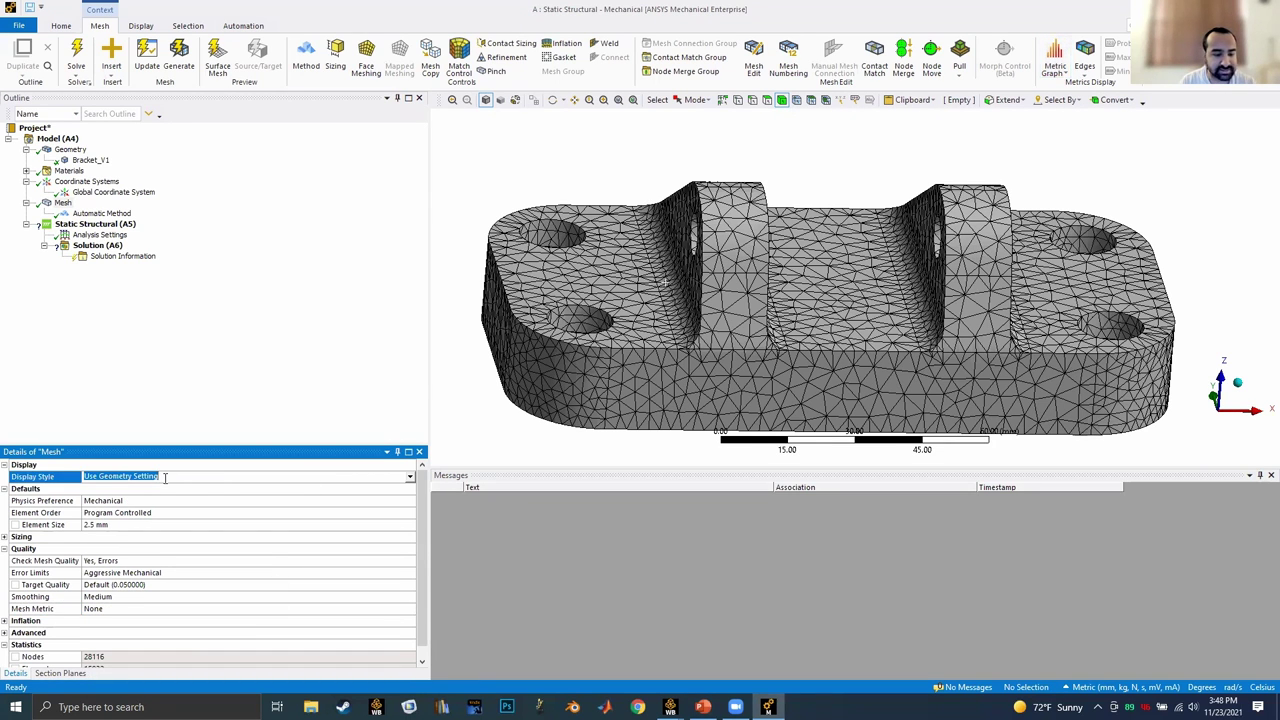
{"action": "left_click", "coordinate": [409, 477]}
{"action": "left_click", "coordinate": [309, 501]}
{"action": "middle_click_drag", "start_coordinate": [718, 232], "coordinate": [879, 205]}
{"action": "middle_click_drag", "start_coordinate": [847, 336], "coordinate": [965, 222]}
Turn on Section Plane1 for the quality-coloured mesh.
{"action": "left_click", "coordinate": [62, 674]}
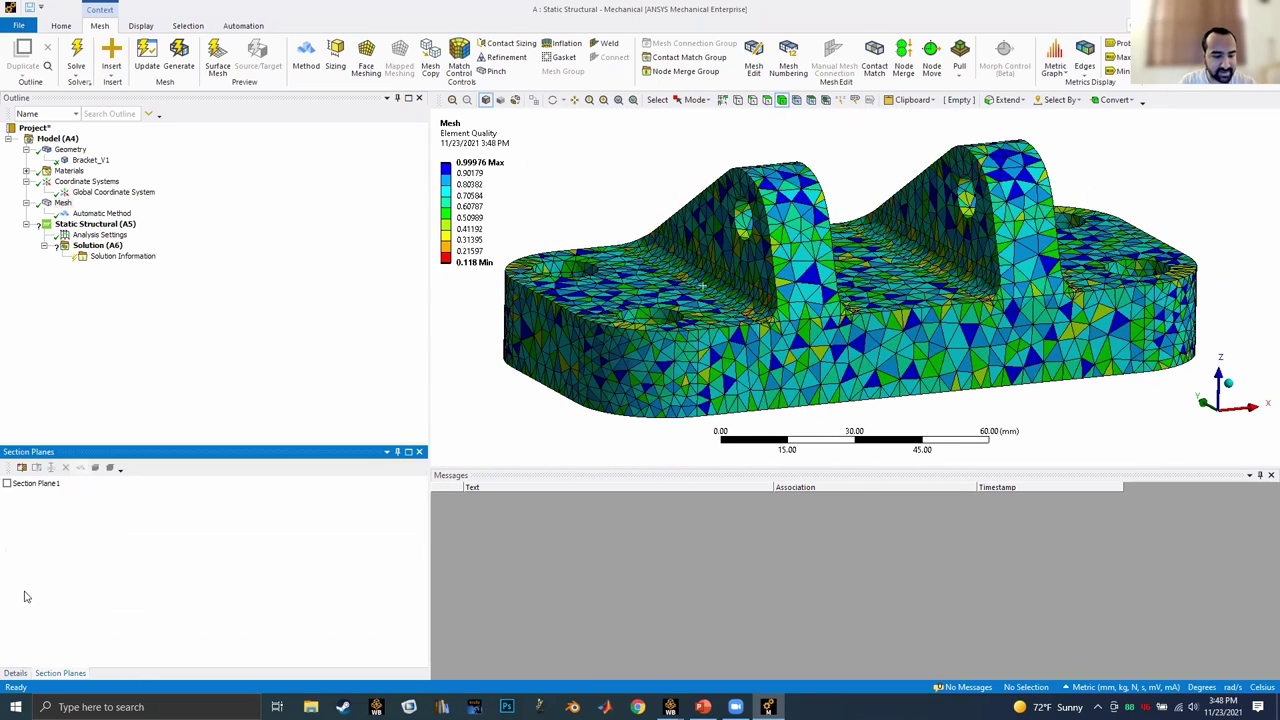
{"action": "left_click", "coordinate": [7, 484]}
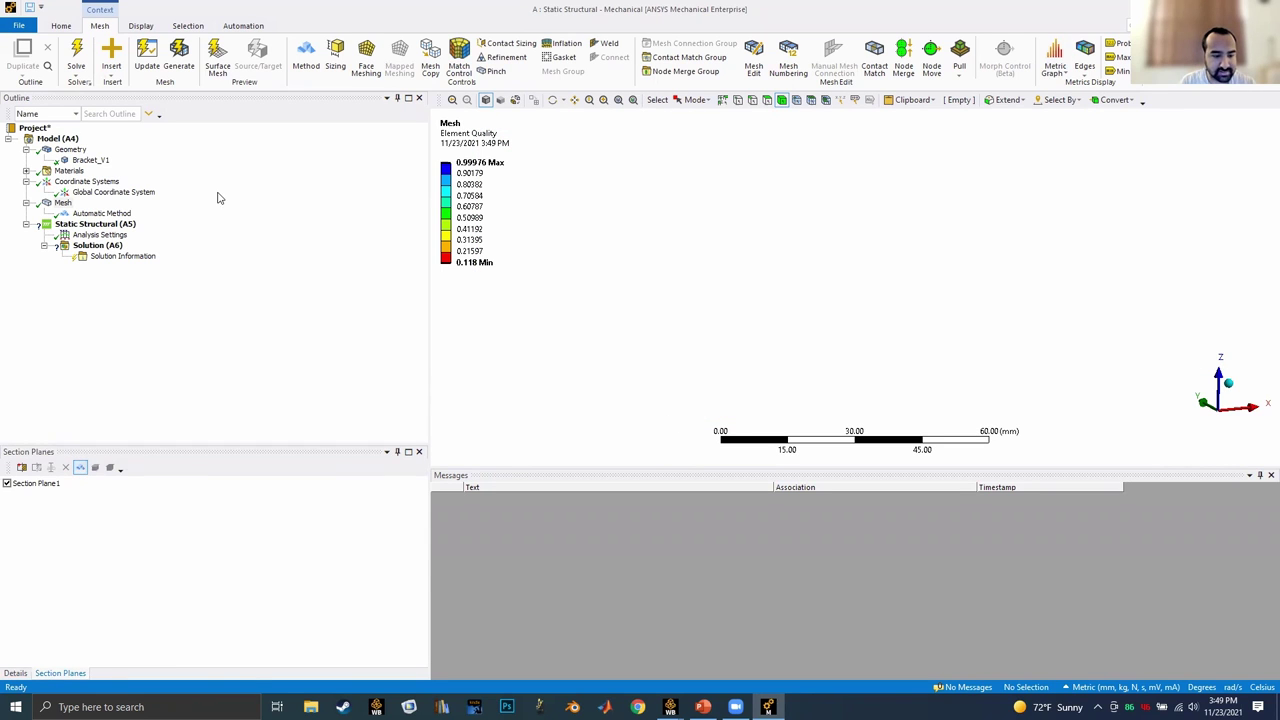
Turn off Section Plane1 and return to the mesh details with the whole quality-coloured bracket in view.
{"action": "left_click", "coordinate": [140, 25]}
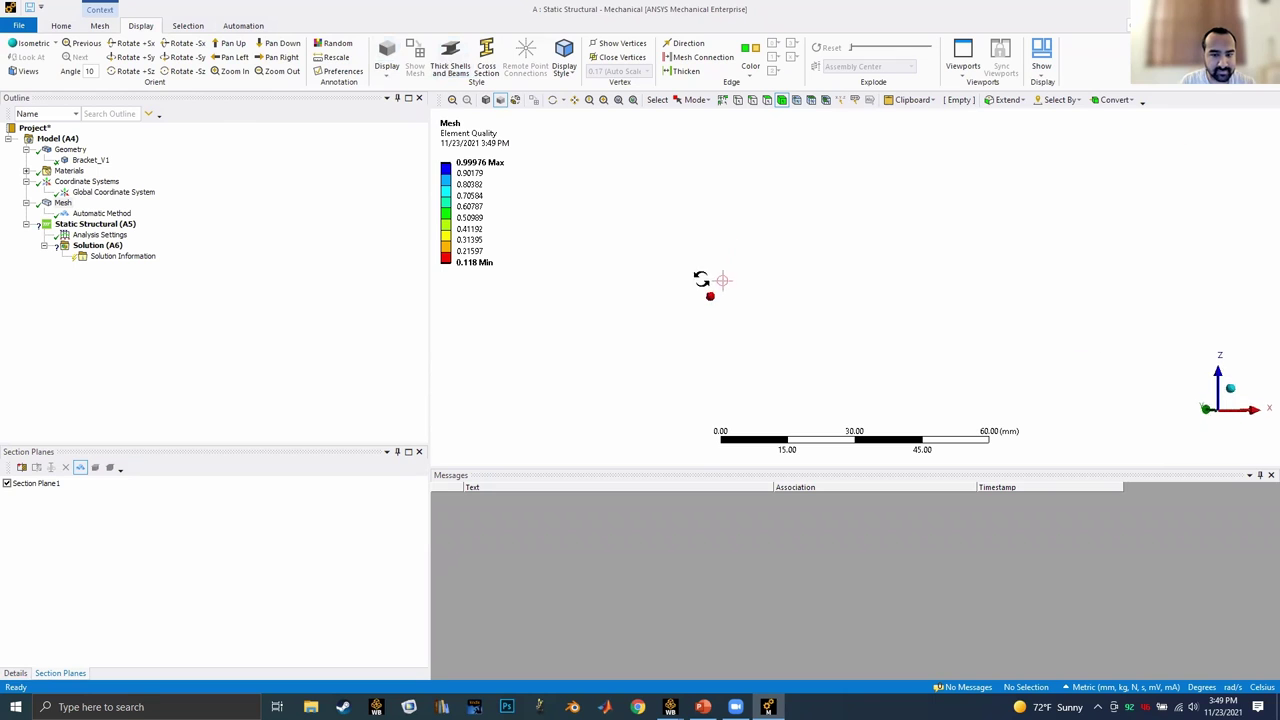
{"action": "left_click", "coordinate": [486, 100]}
{"action": "middle_click_drag", "start_coordinate": [700, 205], "coordinate": [714, 286]}
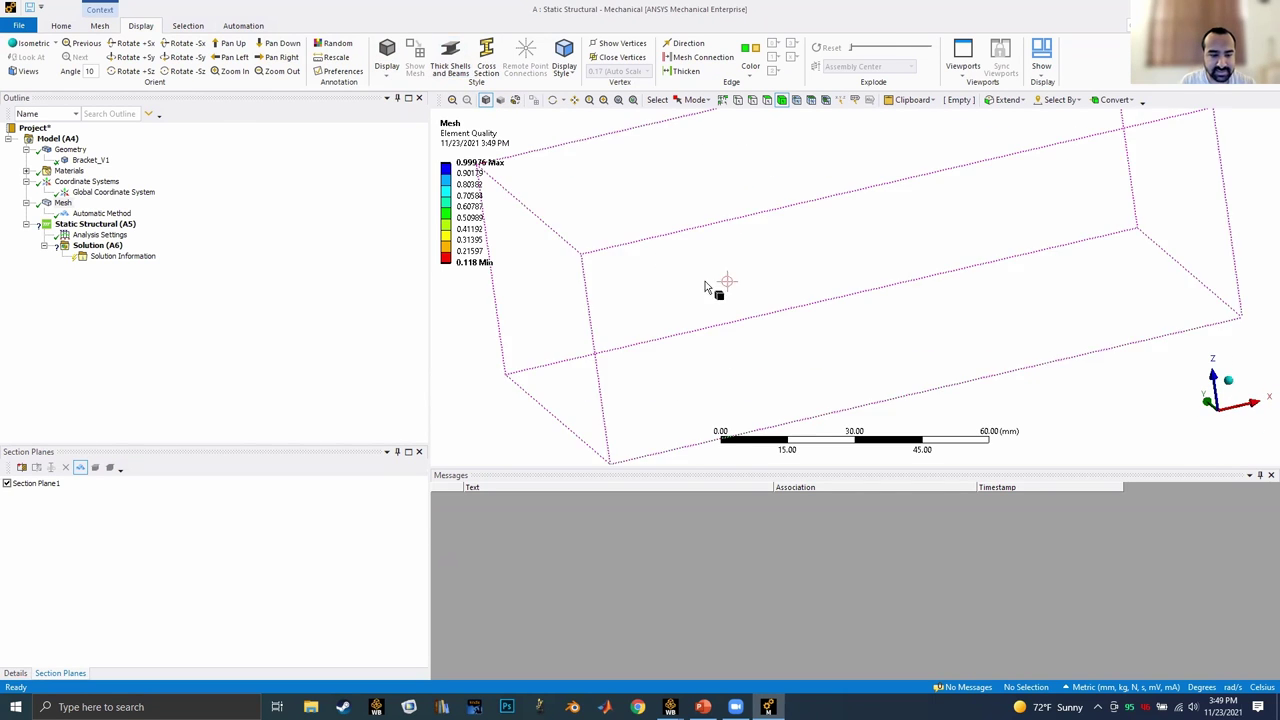
{"action": "left_click", "coordinate": [7, 484]}
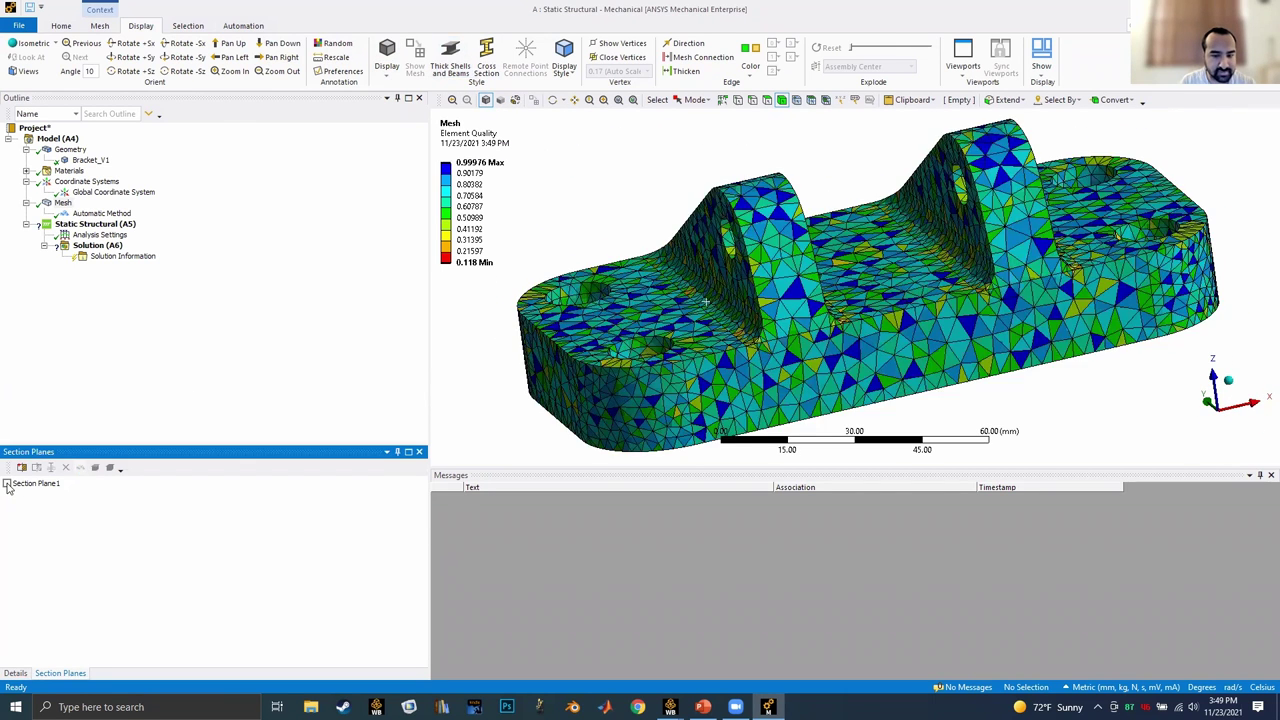
{"action": "left_click", "coordinate": [15, 673]}
{"action": "middle_click_drag", "start_coordinate": [709, 258], "coordinate": [748, 232]}
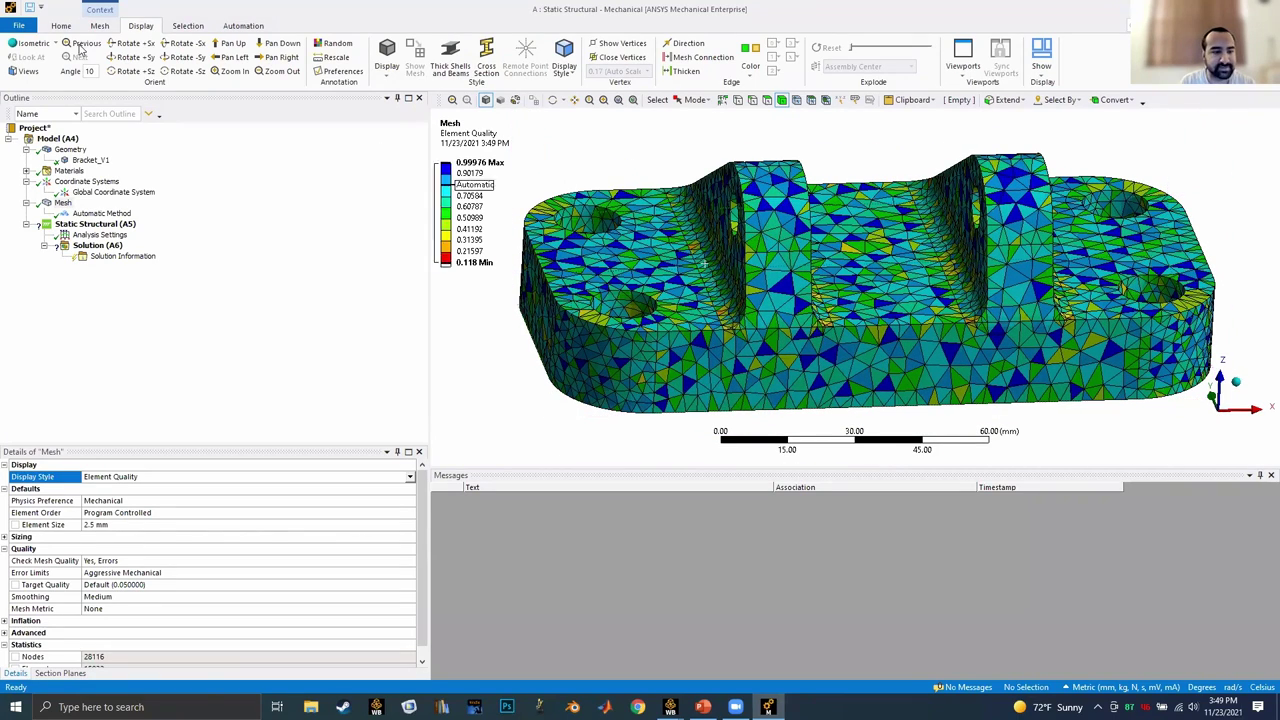
Enlarge the graphics area and examine the image-to-file export settings and the available file formats for the mesh view.
{"action": "left_click", "coordinate": [61, 25]}
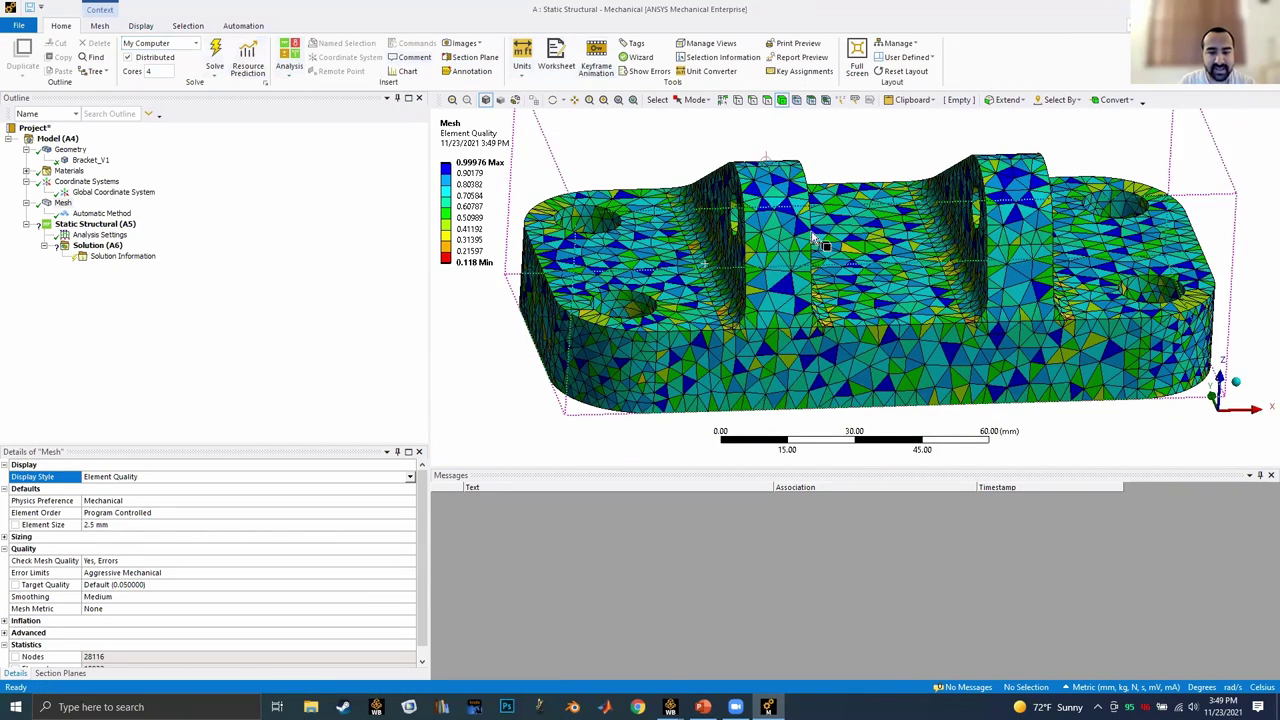
{"action": "left_click_drag", "start_coordinate": [835, 477], "coordinate": [824, 535]}
{"action": "middle_click_drag", "start_coordinate": [776, 296], "coordinate": [808, 258]}
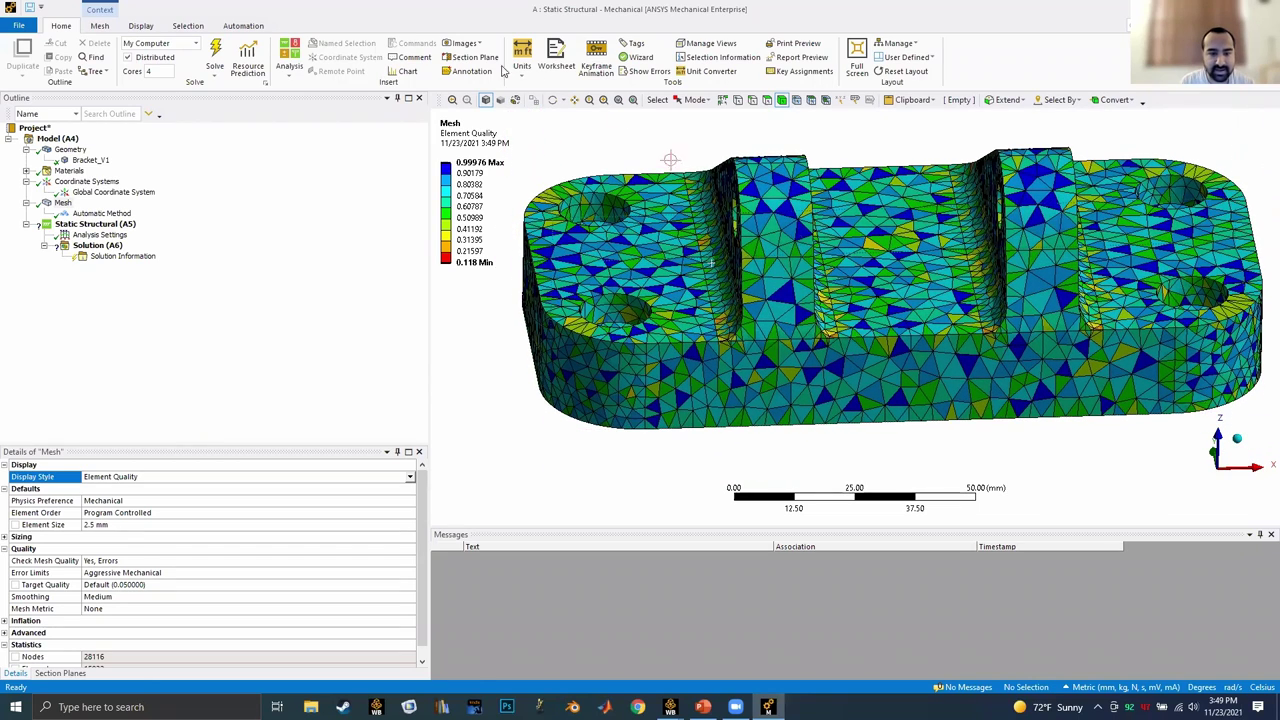
{"action": "left_click", "coordinate": [463, 43]}
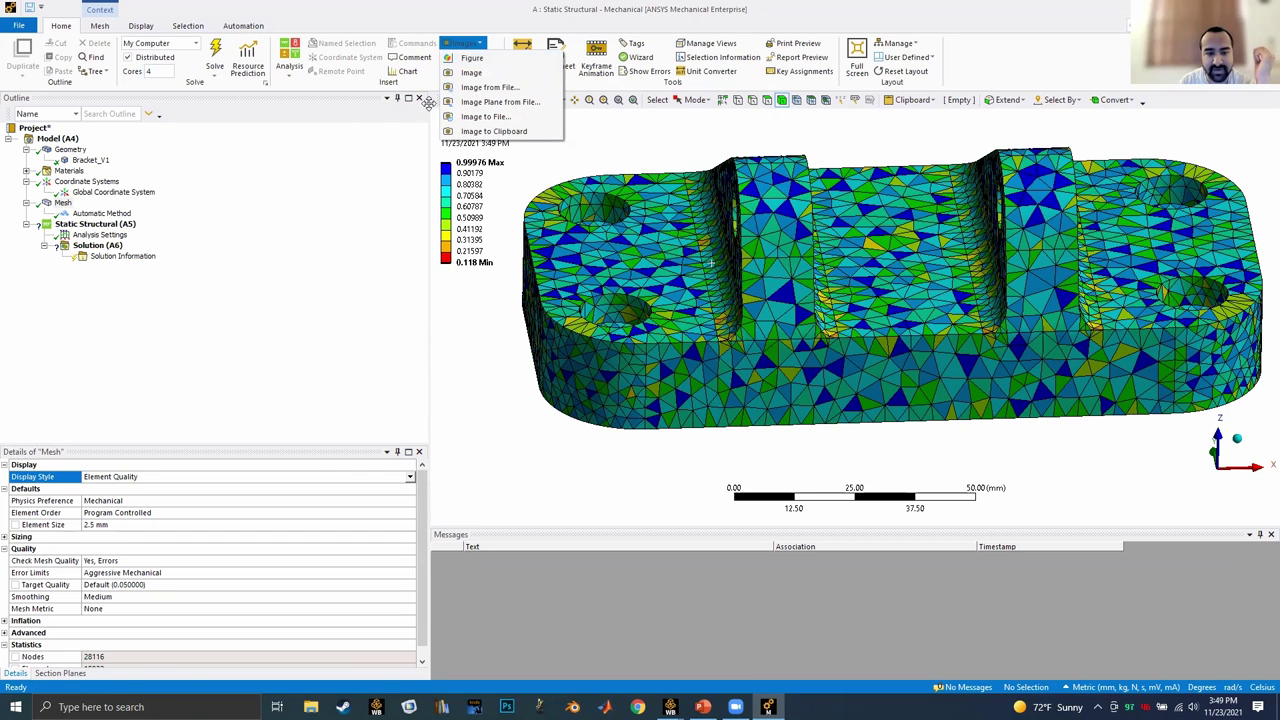
{"action": "left_click", "coordinate": [478, 117]}
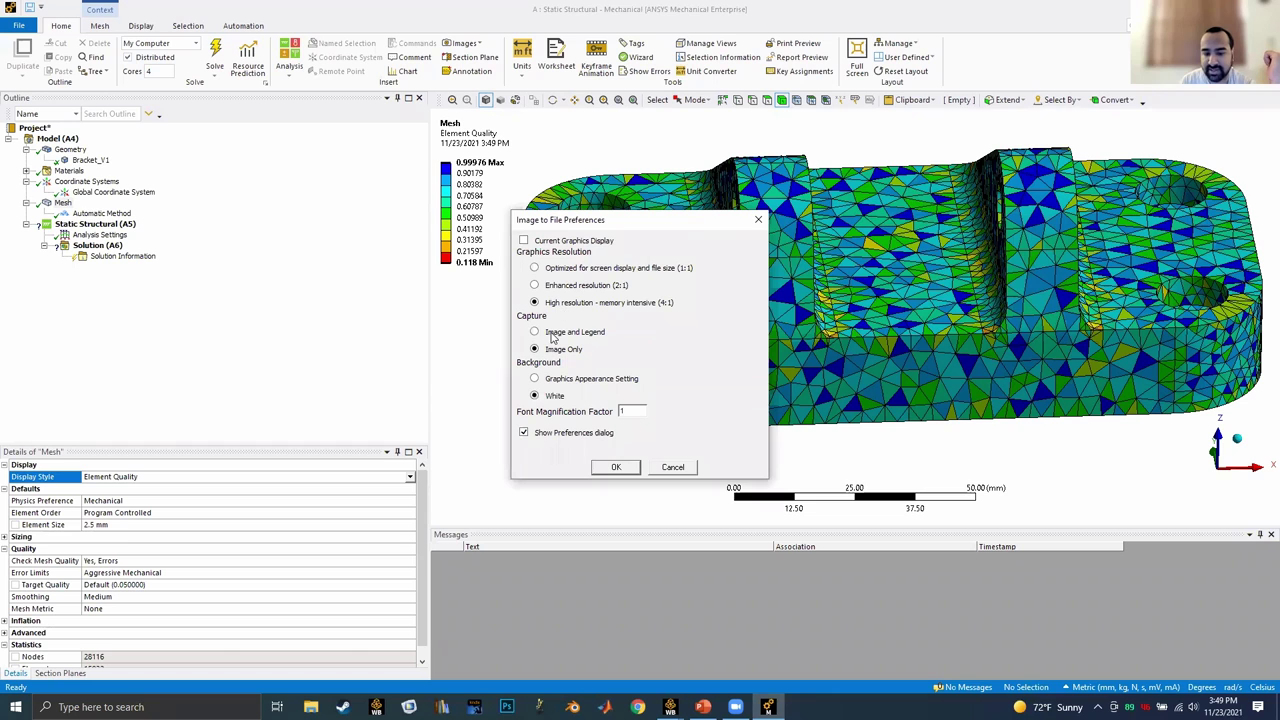
{"action": "left_click", "coordinate": [617, 468]}
{"action": "left_click", "coordinate": [645, 470]}
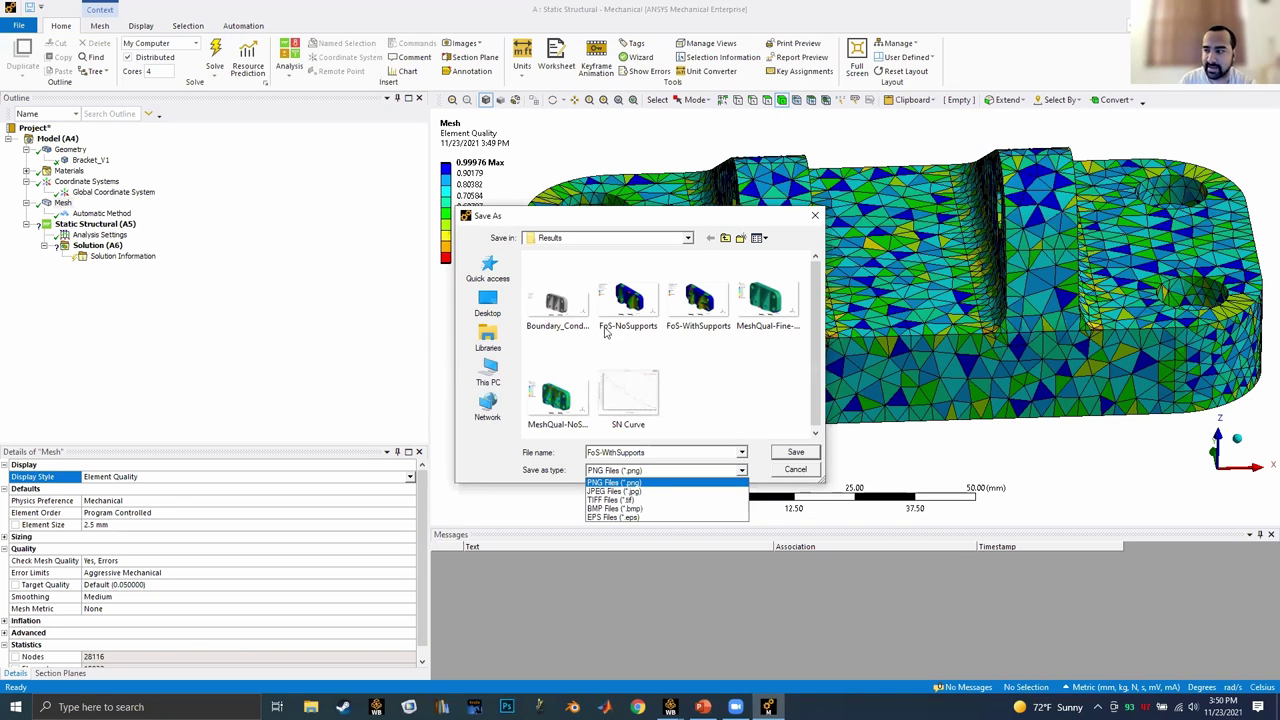
{"action": "left_click", "coordinate": [722, 381]}
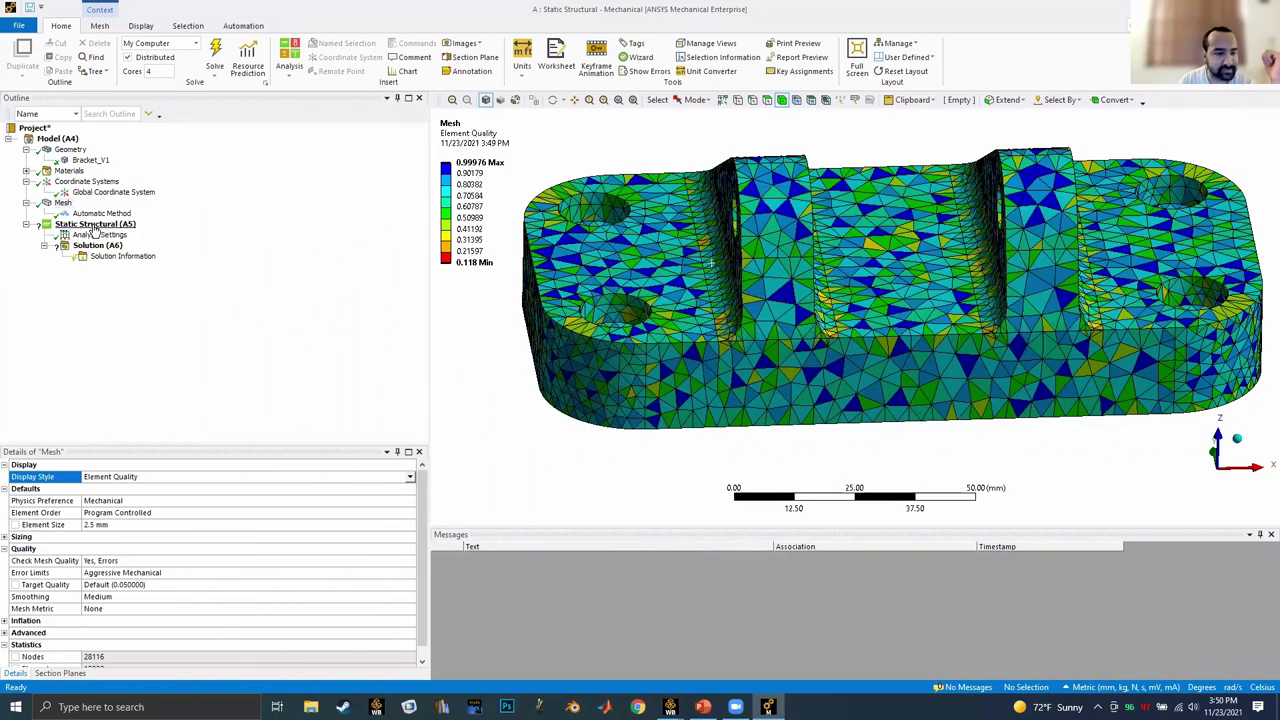
Turn Auto Time Stepping on in the Analysis Settings of Static Structural and define it by Time.
{"action": "left_click", "coordinate": [84, 226]}
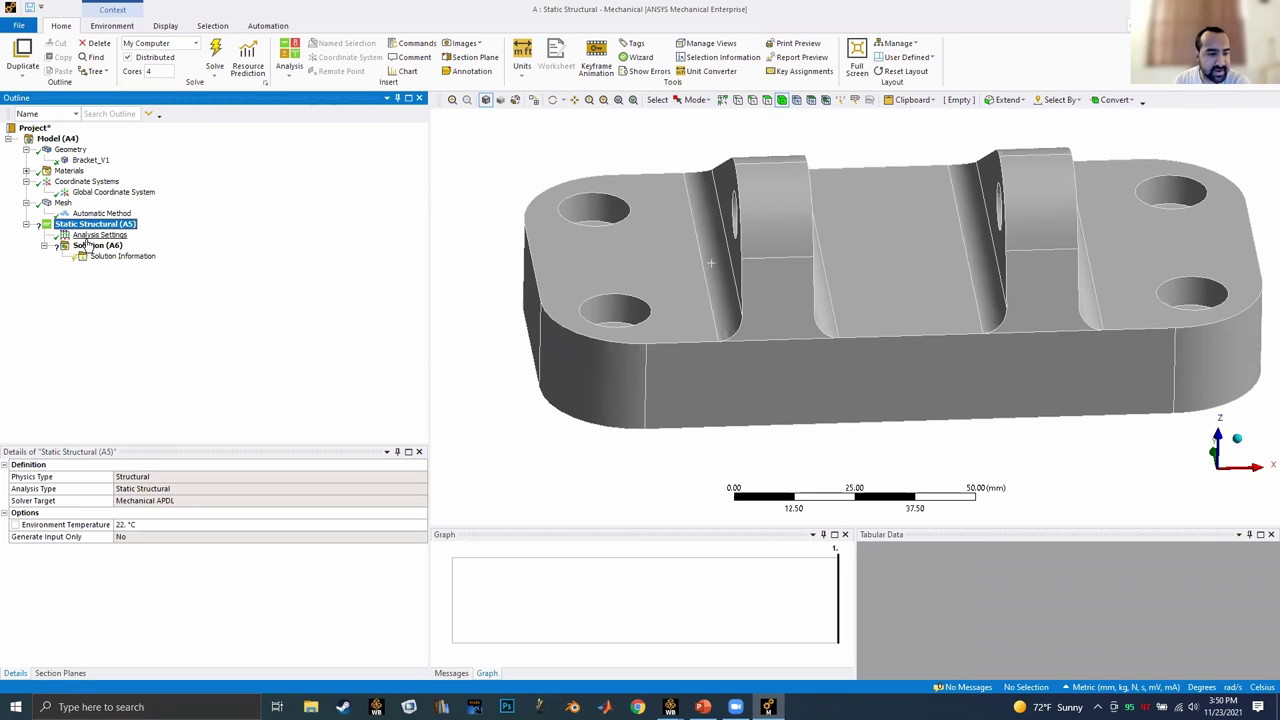
{"action": "left_click", "coordinate": [90, 235]}
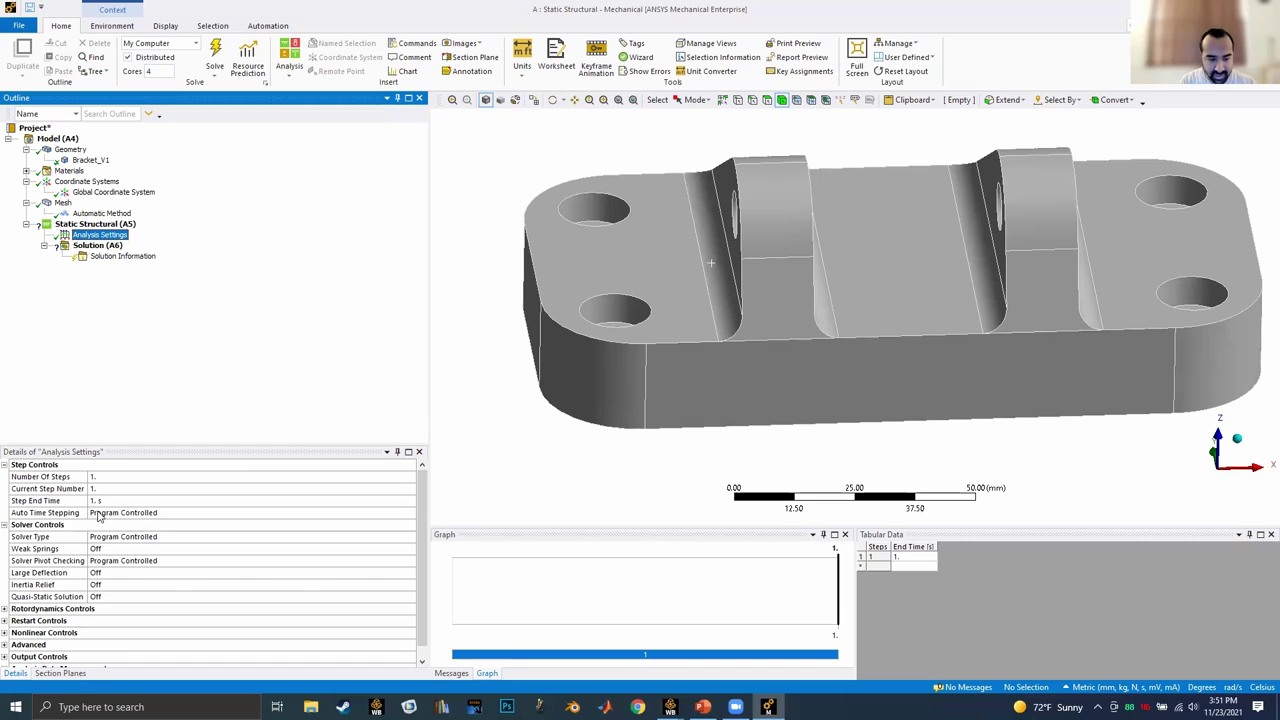
{"action": "left_click", "coordinate": [127, 510]}
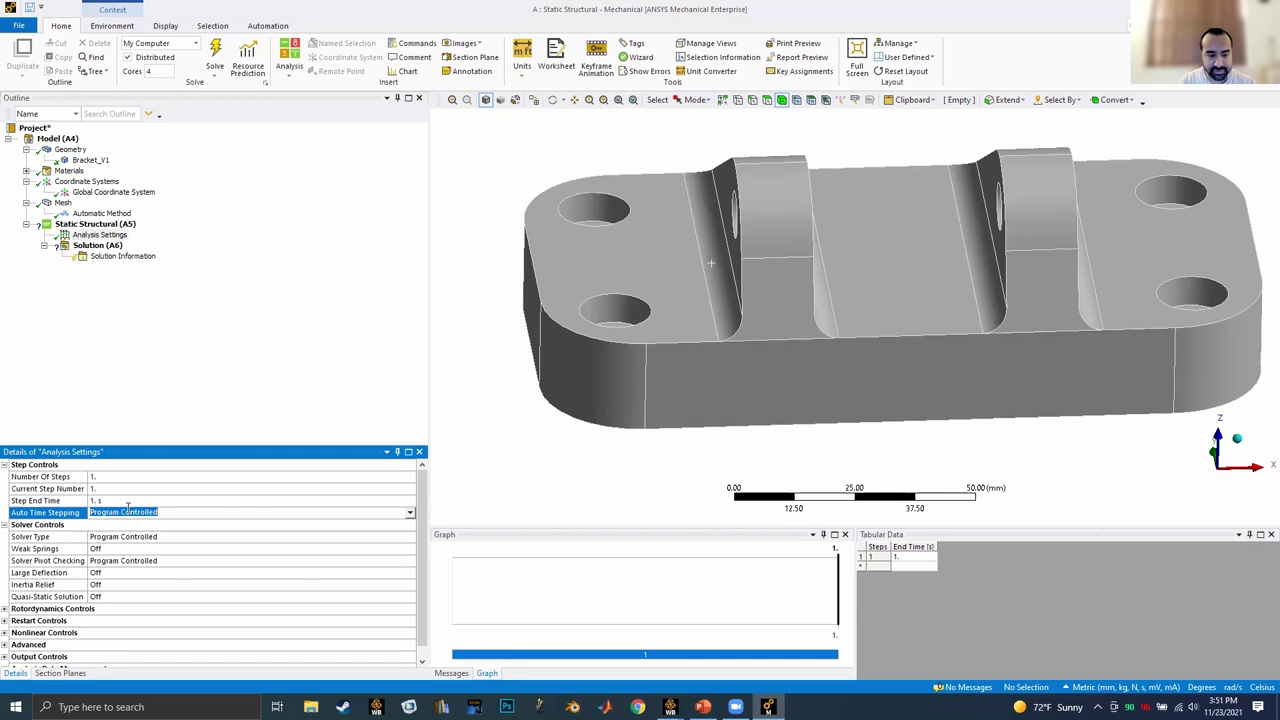
{"action": "left_click", "coordinate": [410, 513]}
{"action": "left_click", "coordinate": [98, 536]}
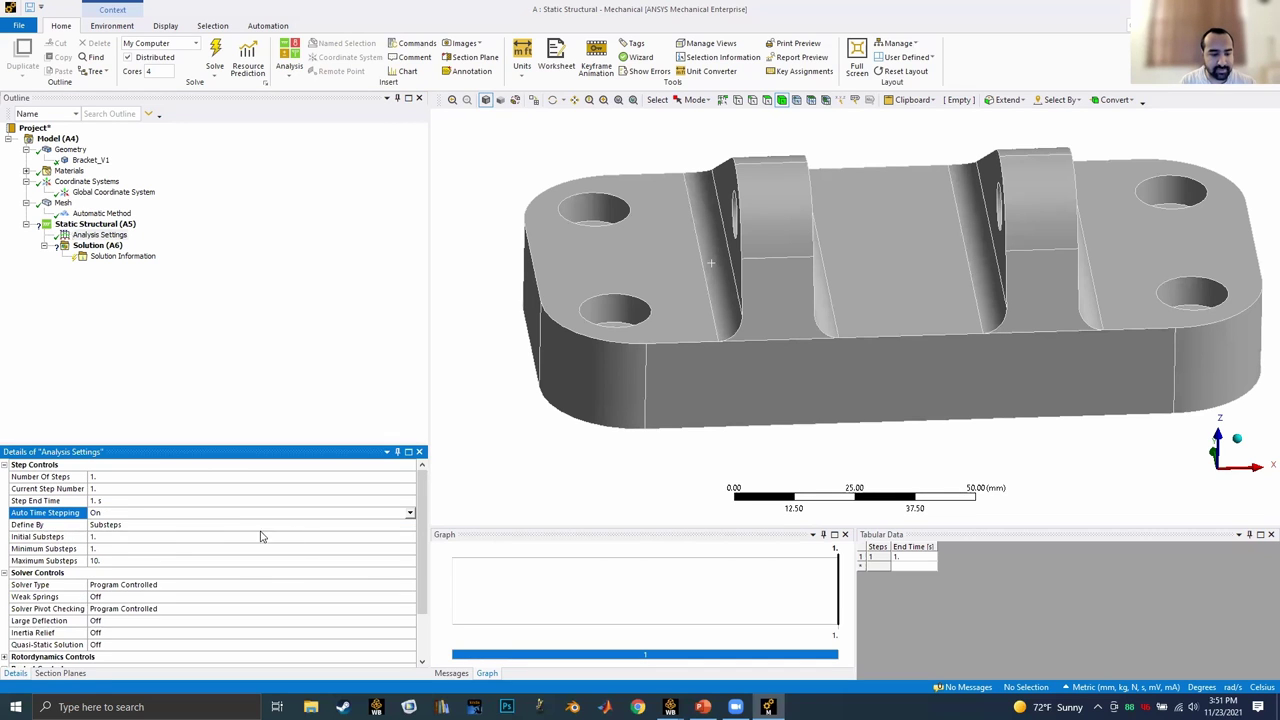
{"action": "double_click", "coordinate": [120, 528]}
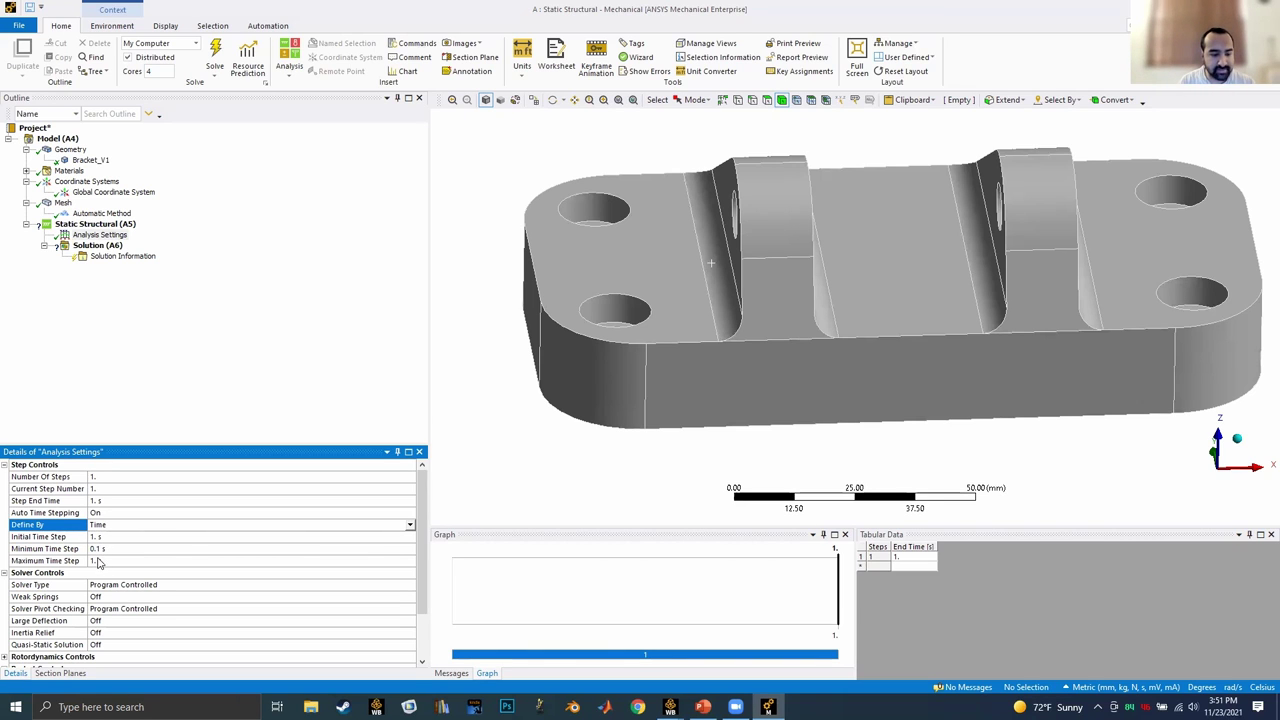
{"action": "left_click", "coordinate": [98, 501]}
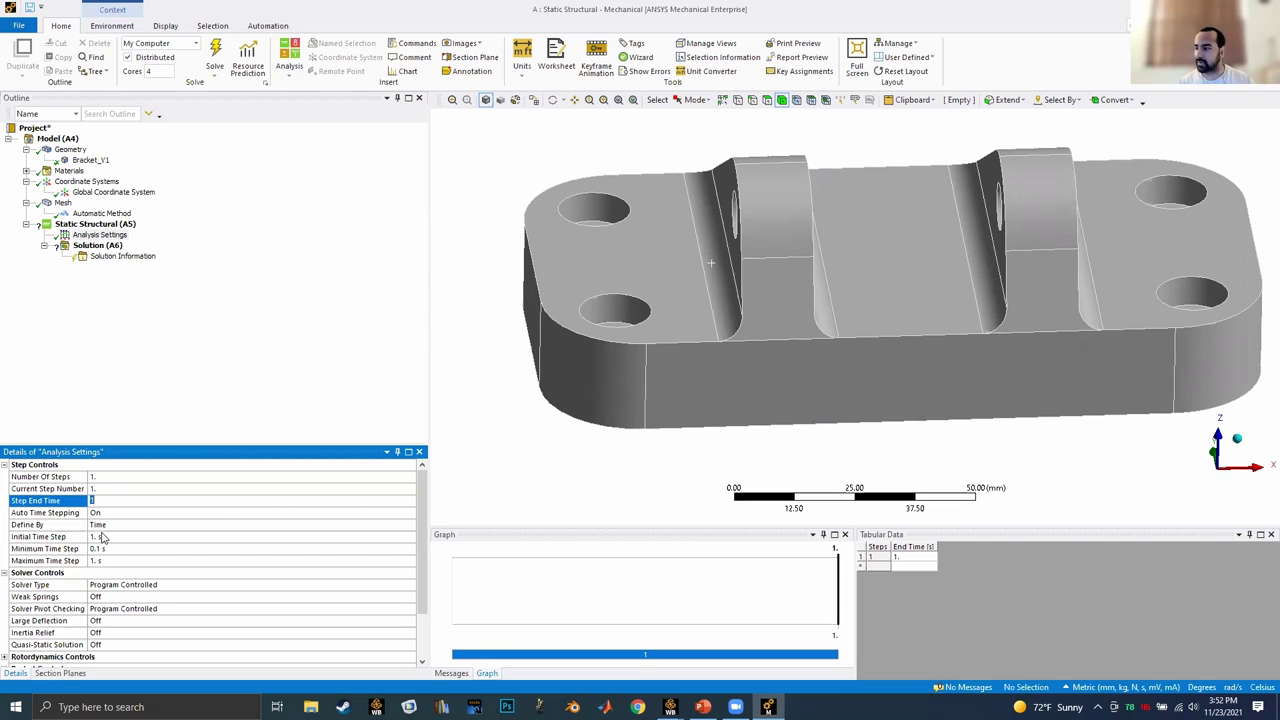
Switch Auto Time Stepping off, and return it to Program Controlled.
{"action": "left_click", "coordinate": [151, 513]}
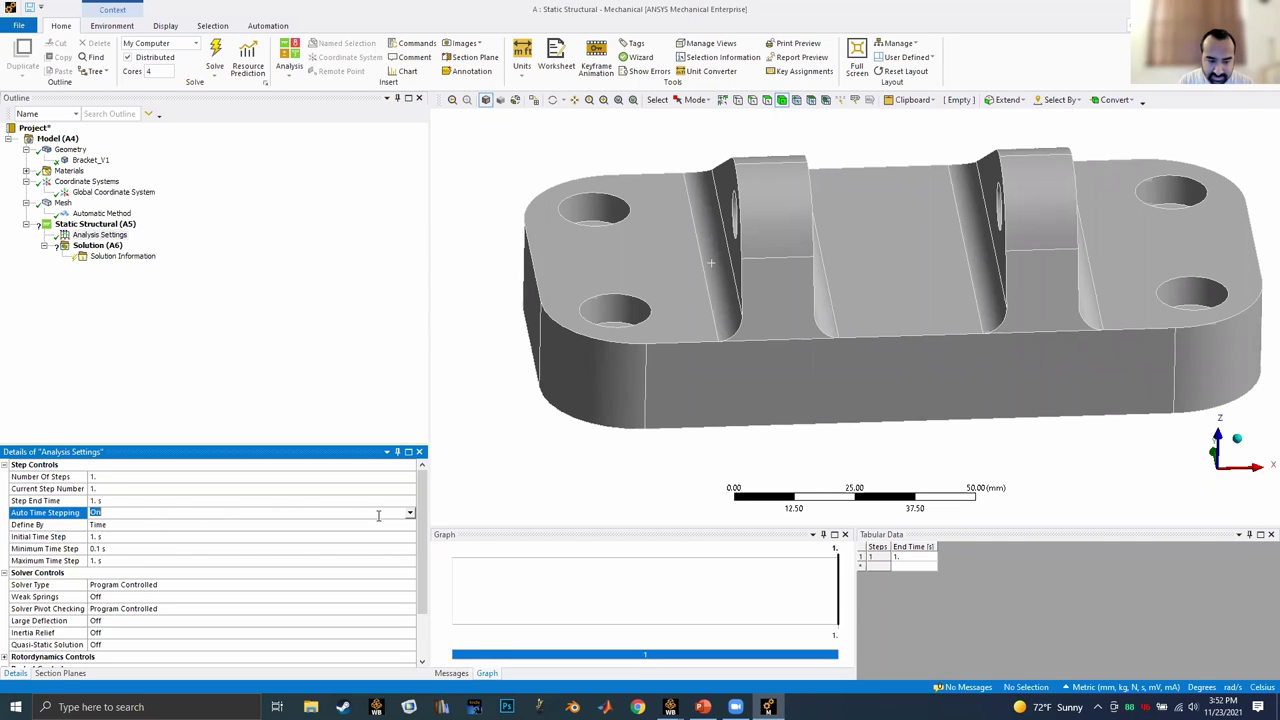
{"action": "left_click", "coordinate": [409, 516]}
{"action": "left_click", "coordinate": [347, 543]}
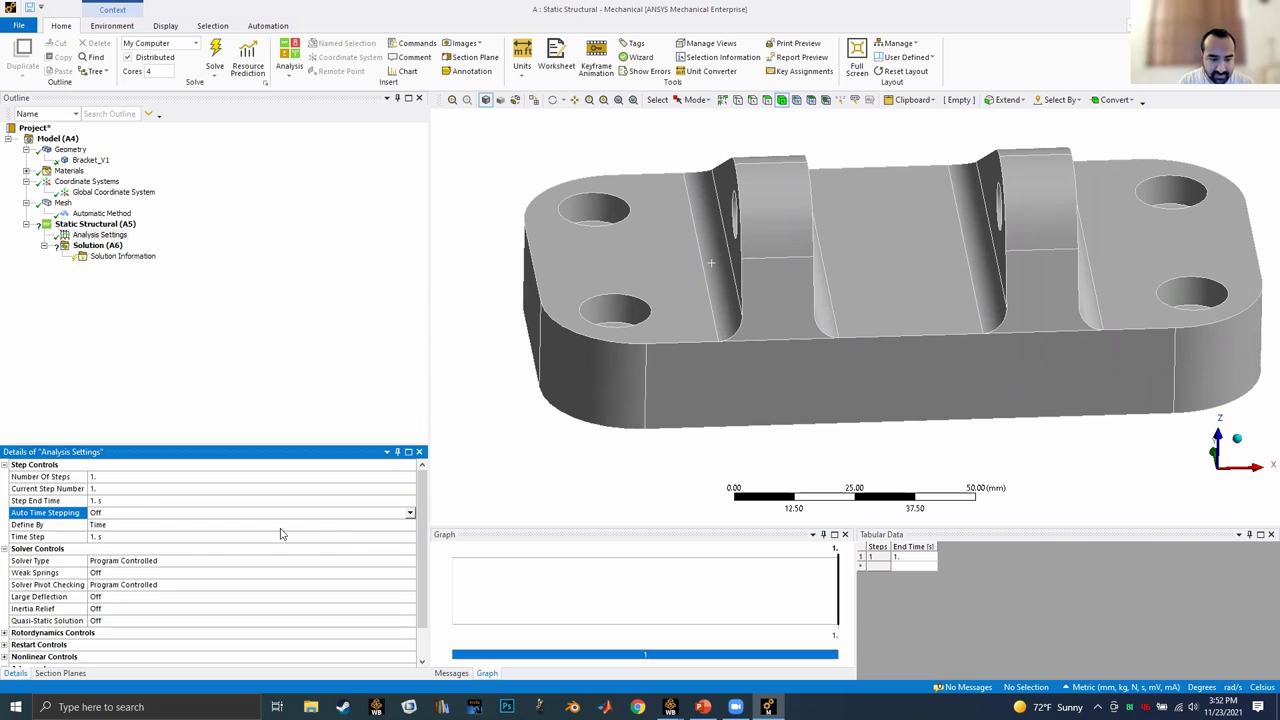
{"action": "left_click", "coordinate": [164, 516]}
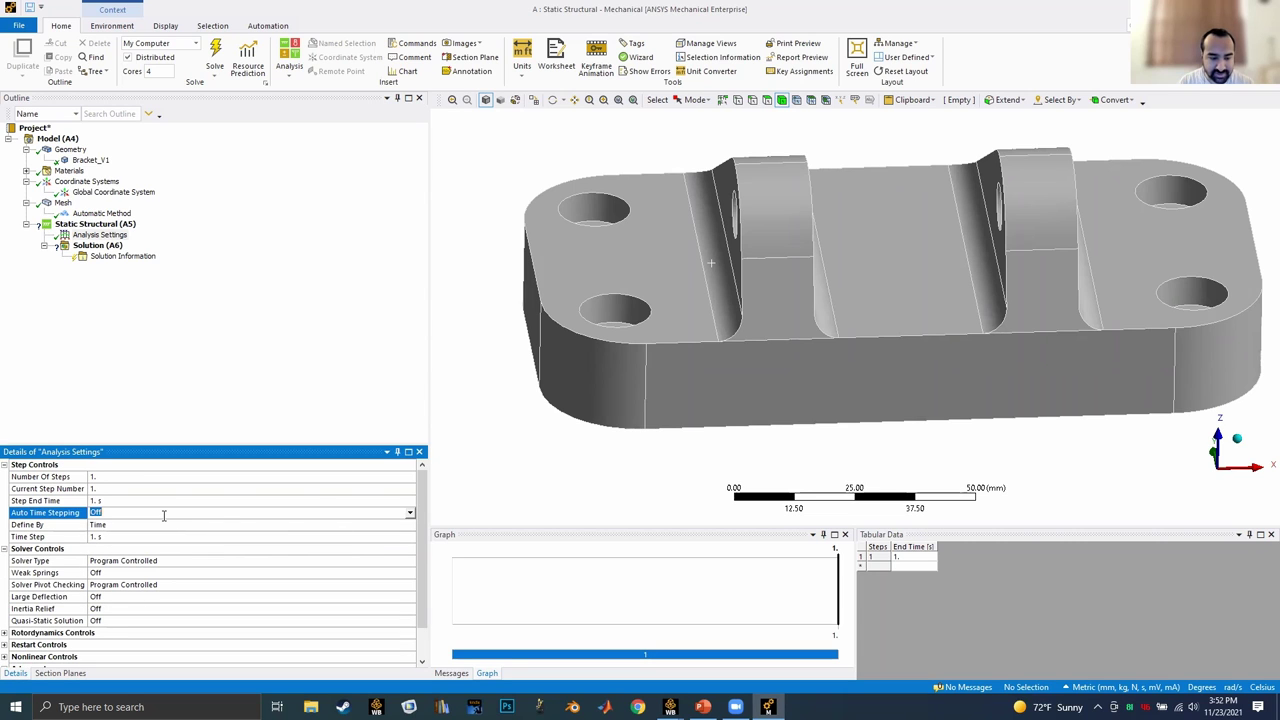
{"action": "left_click", "coordinate": [317, 513]}
{"action": "left_click", "coordinate": [318, 530]}
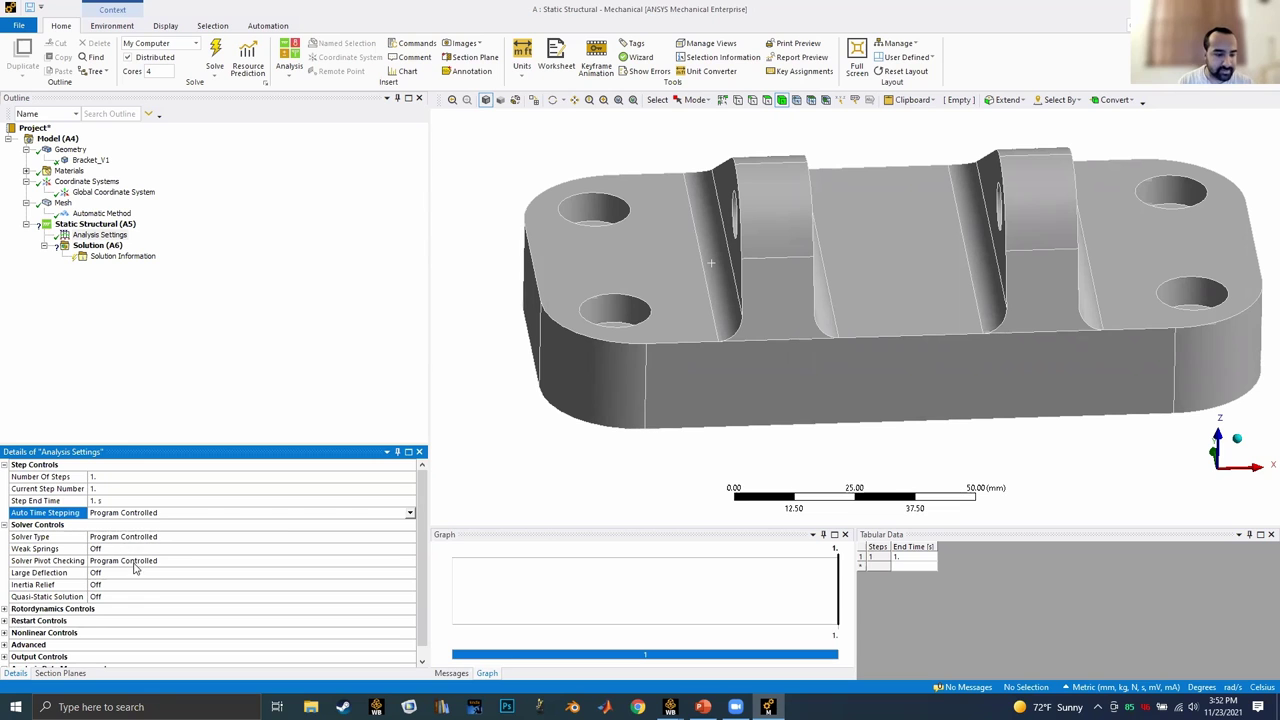
Insert a Fixed Support under Static Structural.
{"action": "right_click", "coordinate": [94, 225]}
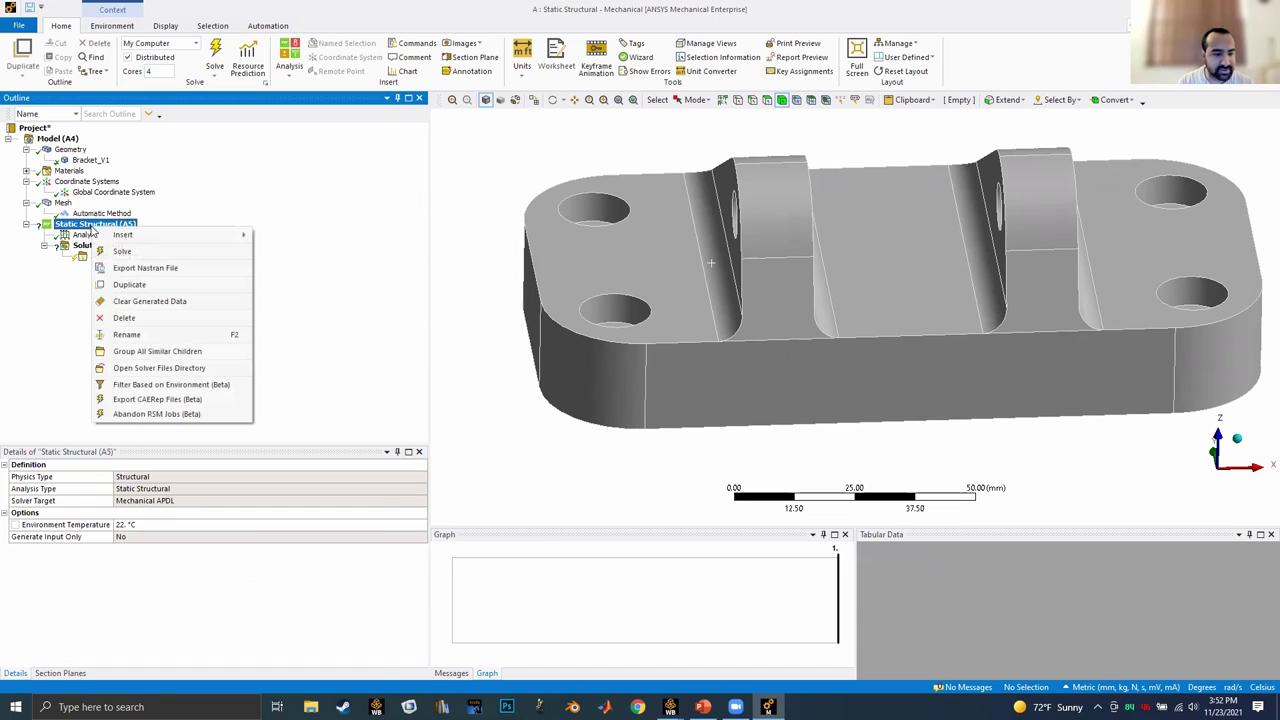
{"action": "mouse_move", "coordinate": [146, 236]}
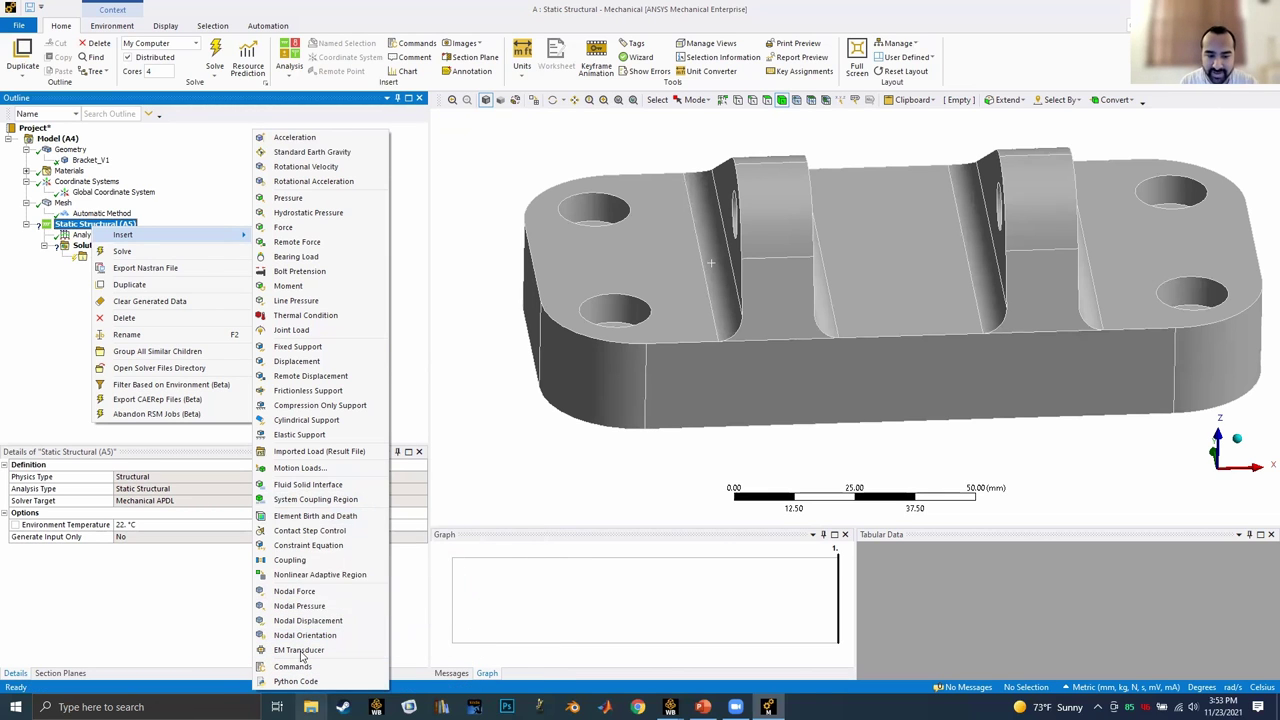
{"action": "left_click", "coordinate": [340, 346]}
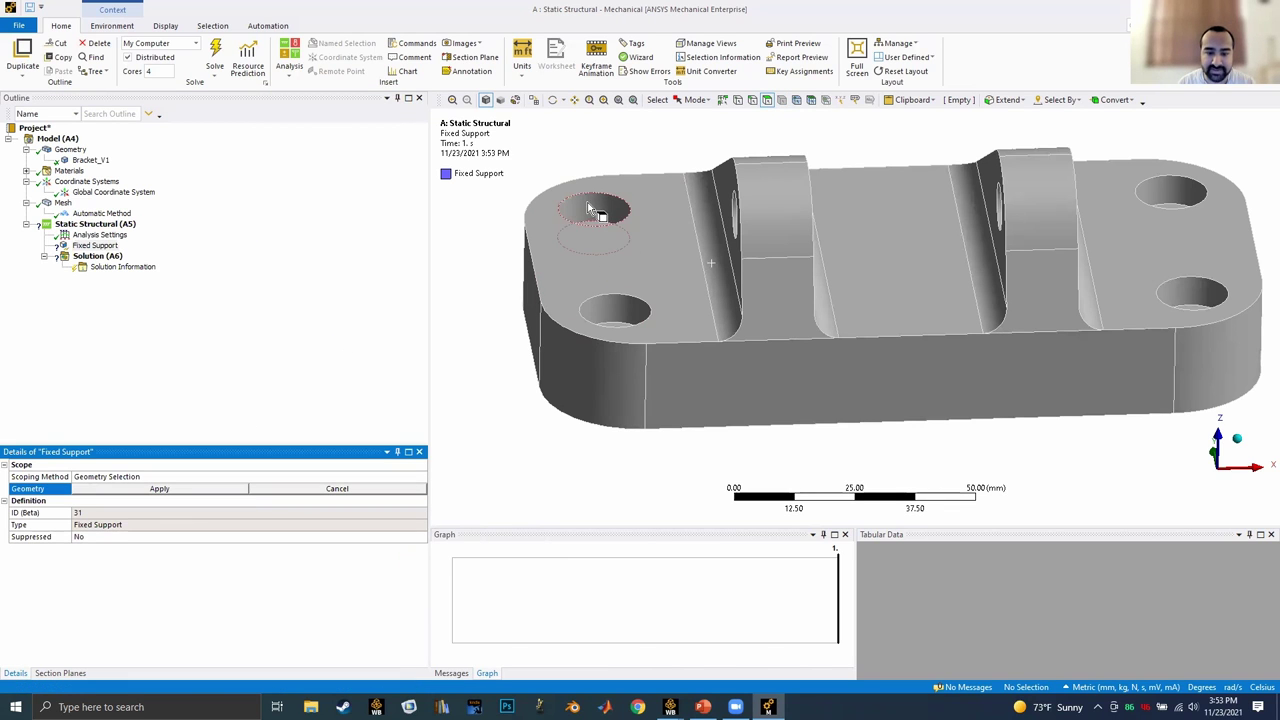
Scope the Fixed Support to the lower bore and the counterbore seat face of all four corner holes, eight faces altogether.
{"action": "middle_click_drag", "start_coordinate": [593, 210], "coordinate": [558, 214]}
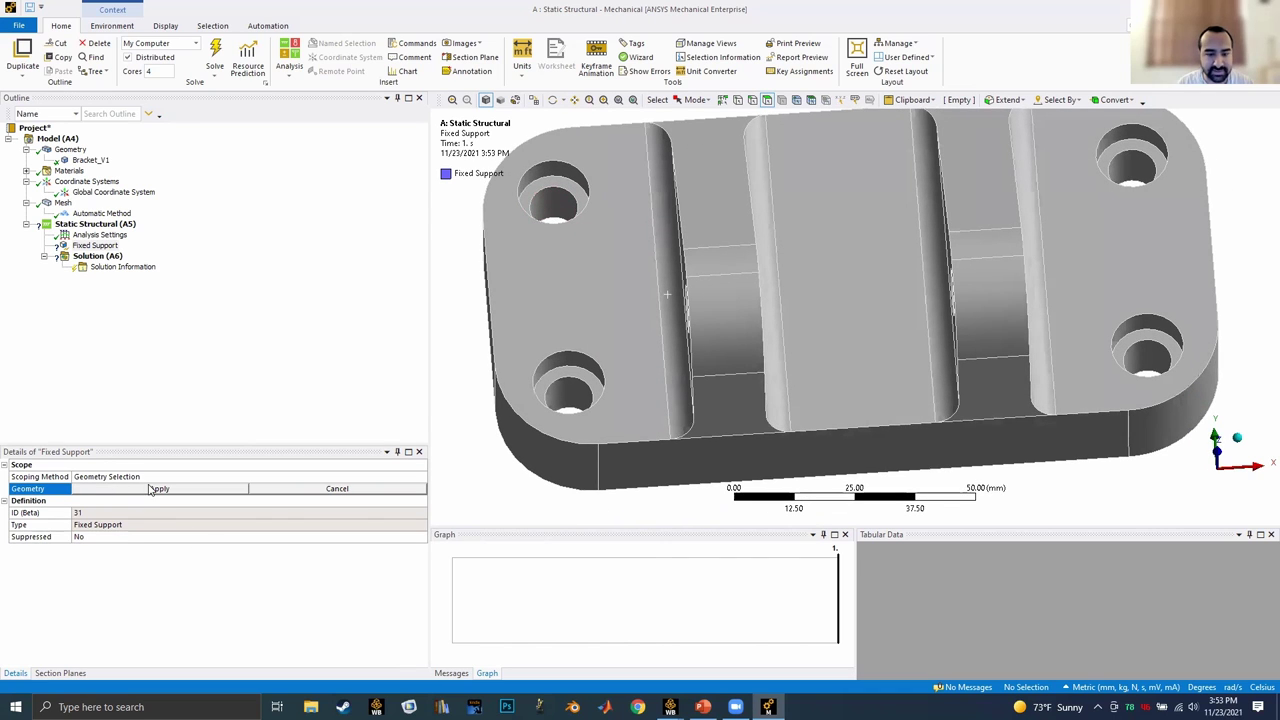
{"action": "left_click", "coordinate": [767, 100]}
{"action": "left_click", "coordinate": [549, 210]}
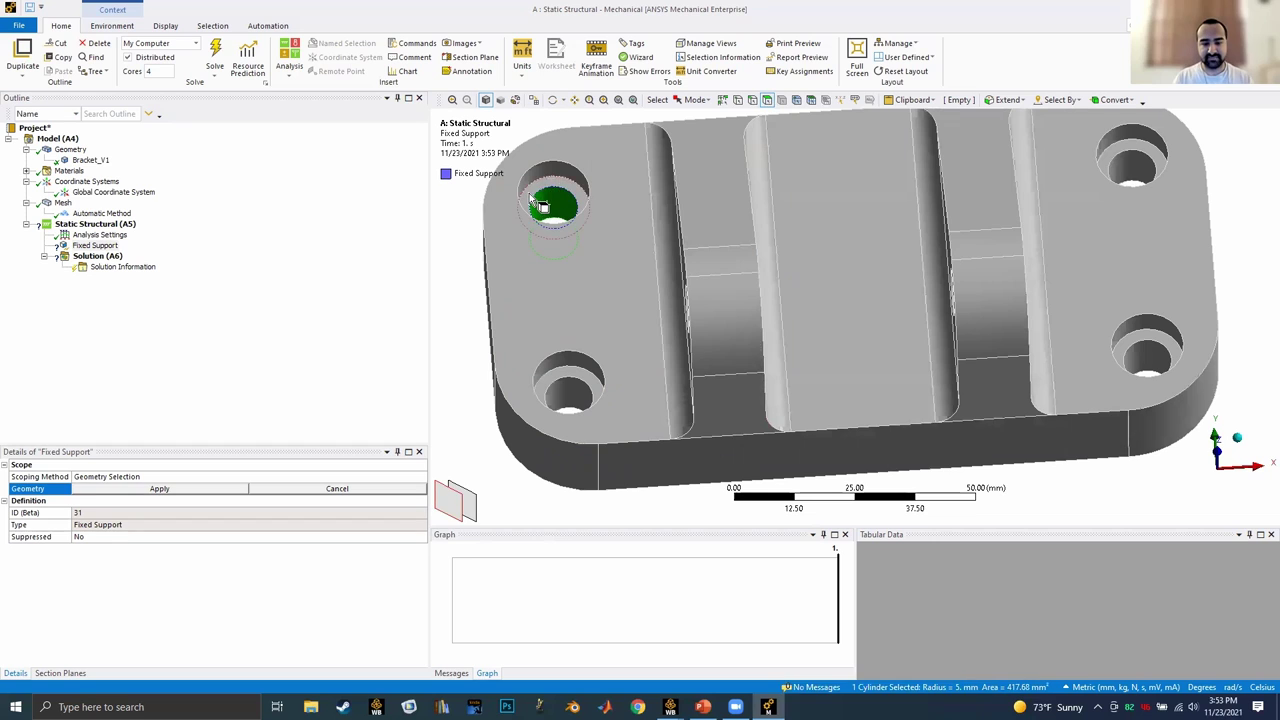
{"action": "left_click", "coordinate": [545, 203], "text": "ctrl"}
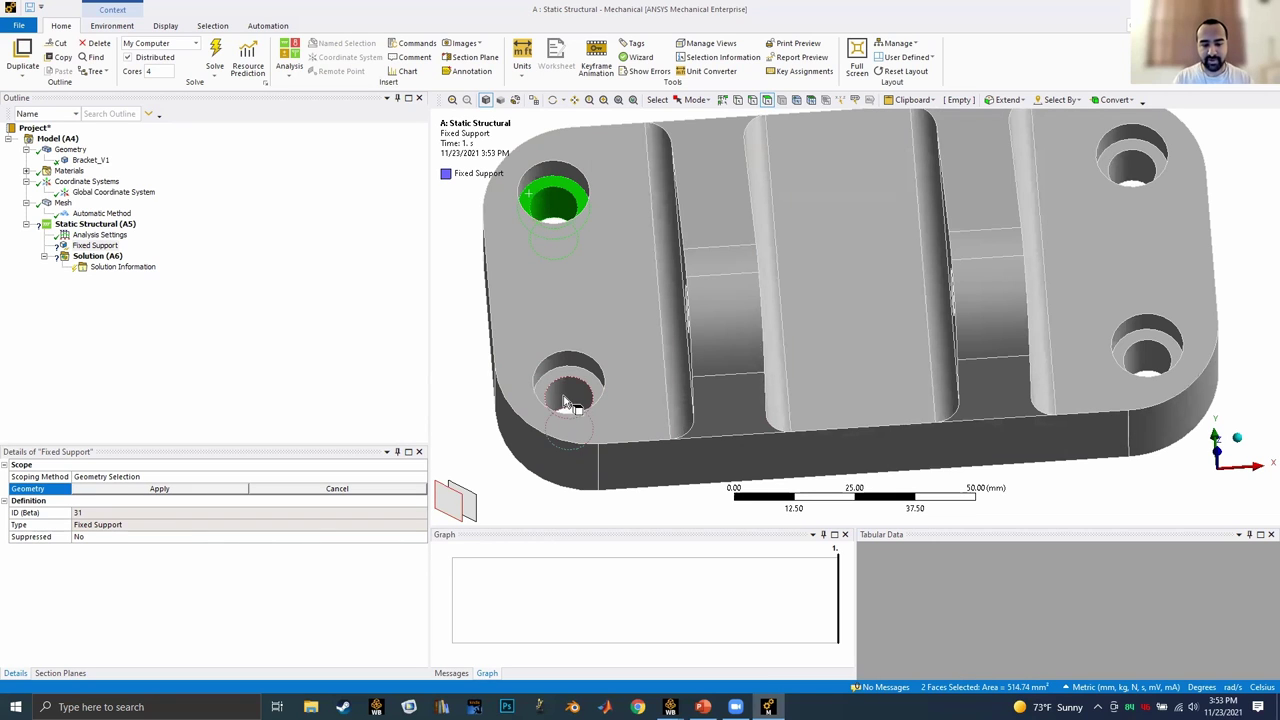
{"action": "left_click", "coordinate": [566, 400], "text": "ctrl"}
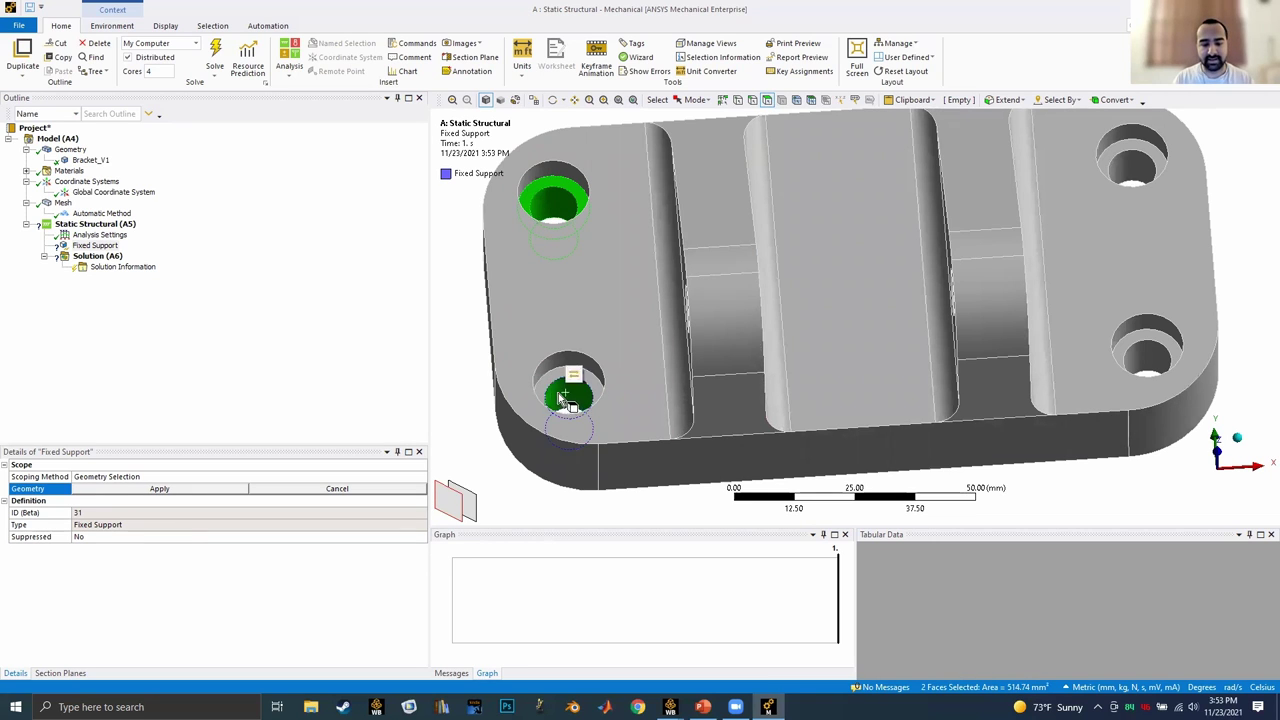
{"action": "left_click", "coordinate": [1145, 365], "text": "ctrl"}
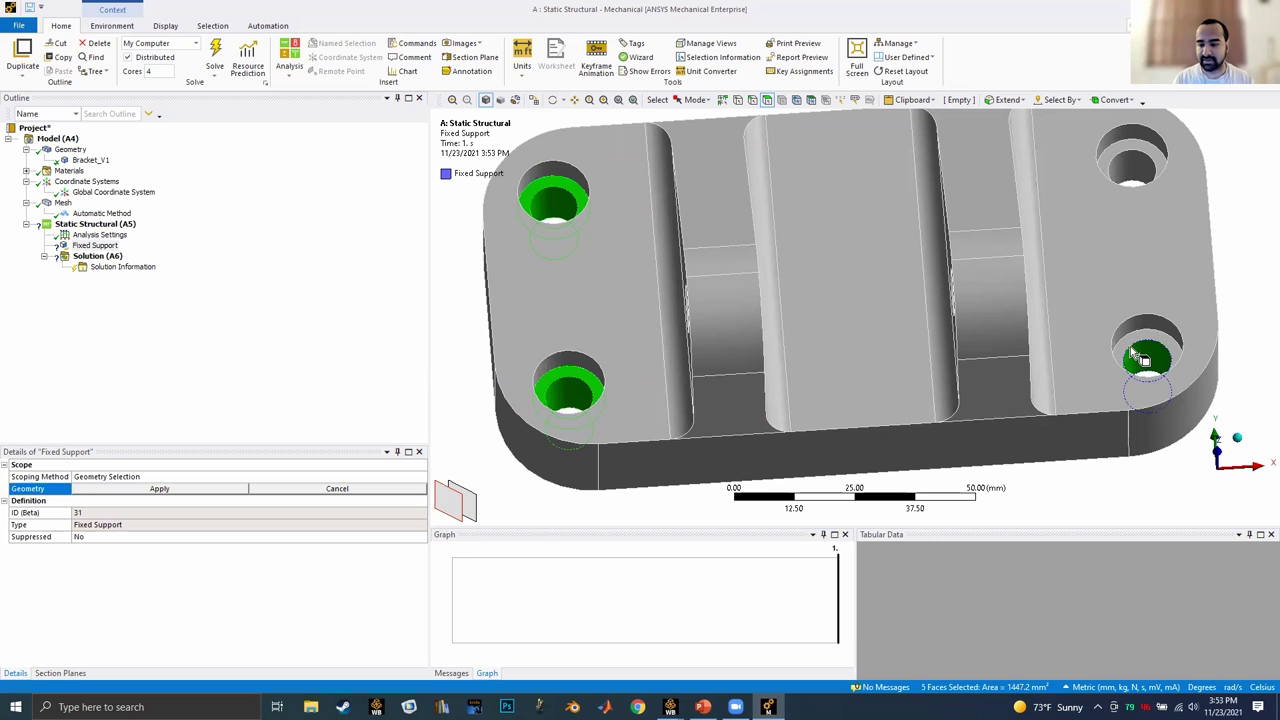
{"action": "left_click", "coordinate": [1142, 170], "text": "ctrl"}
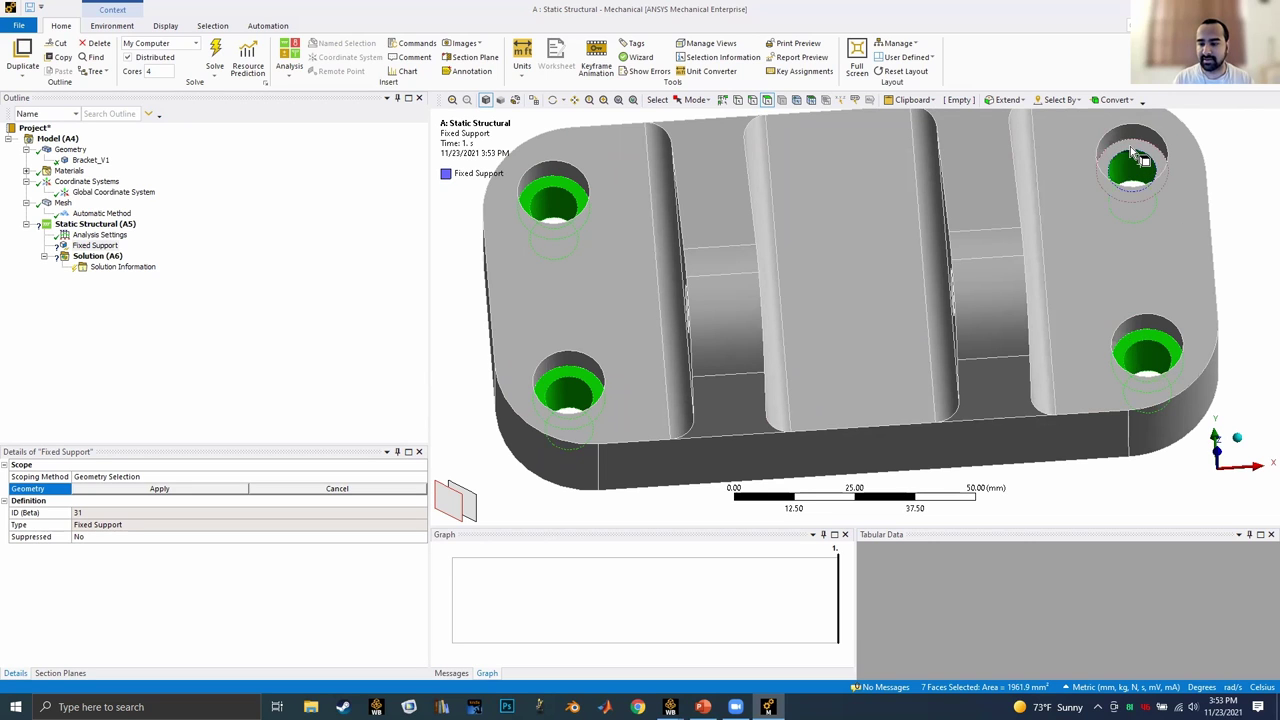
{"action": "left_click", "coordinate": [1132, 150], "text": "ctrl"}
{"action": "left_click", "coordinate": [135, 489]}
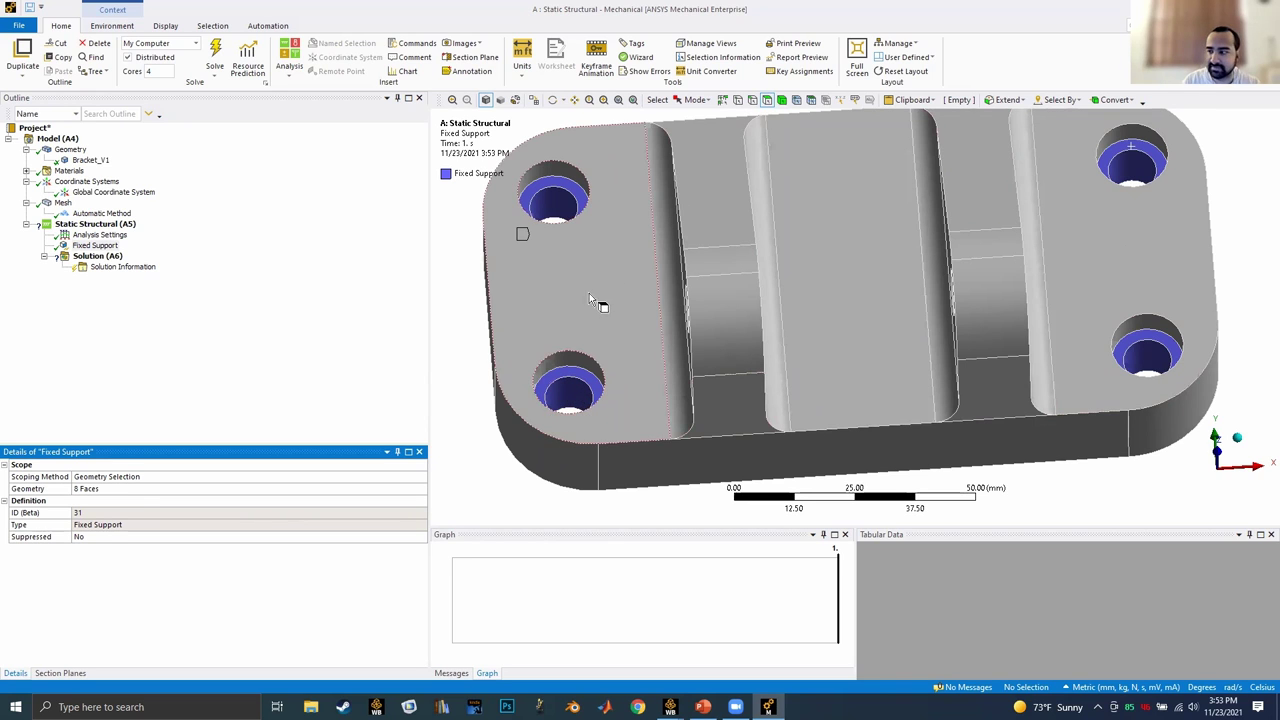
Review the Fixed Support and the load types that can be inserted under Static Structural.
{"action": "left_click", "coordinate": [88, 246]}
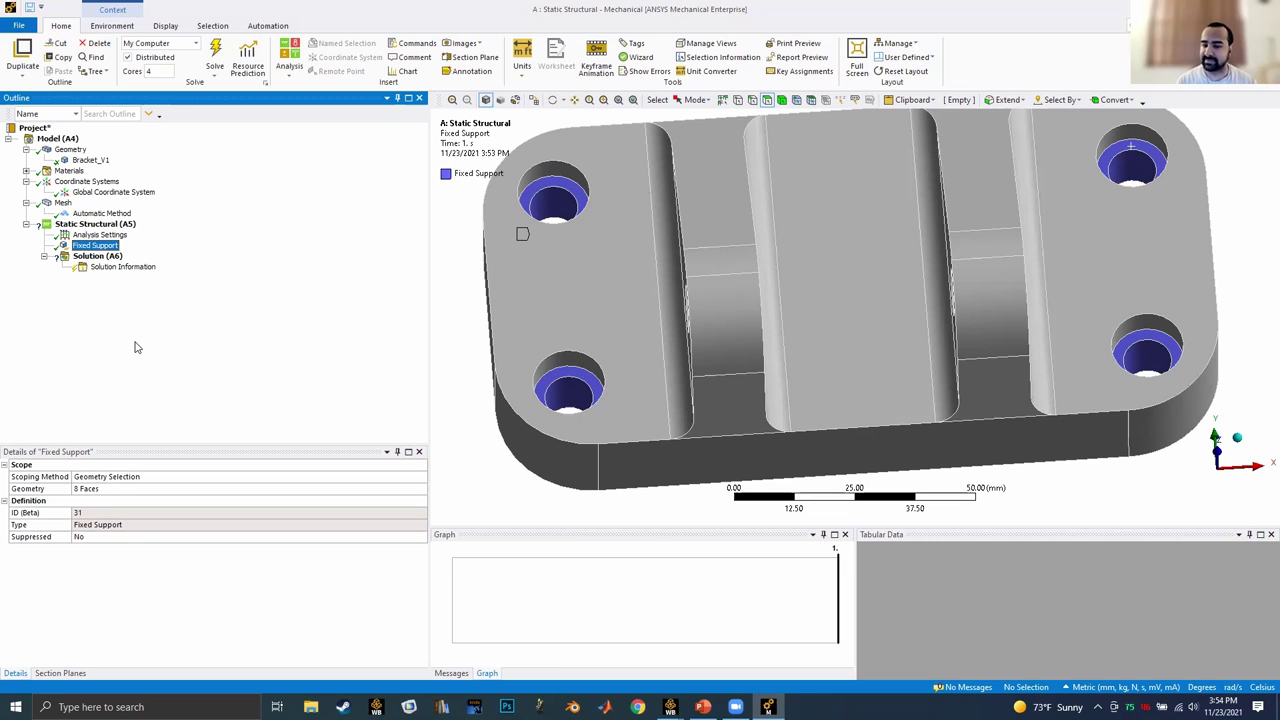
{"action": "right_click", "coordinate": [90, 224]}
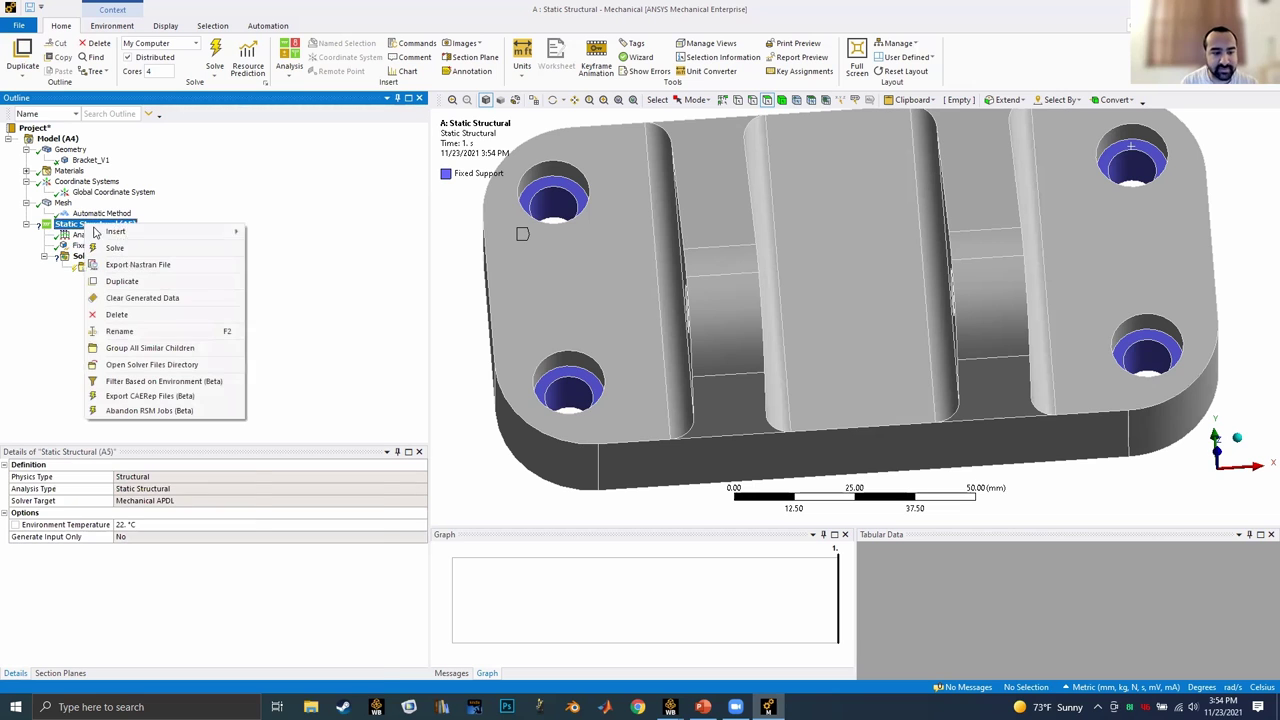
{"action": "mouse_move", "coordinate": [170, 238]}
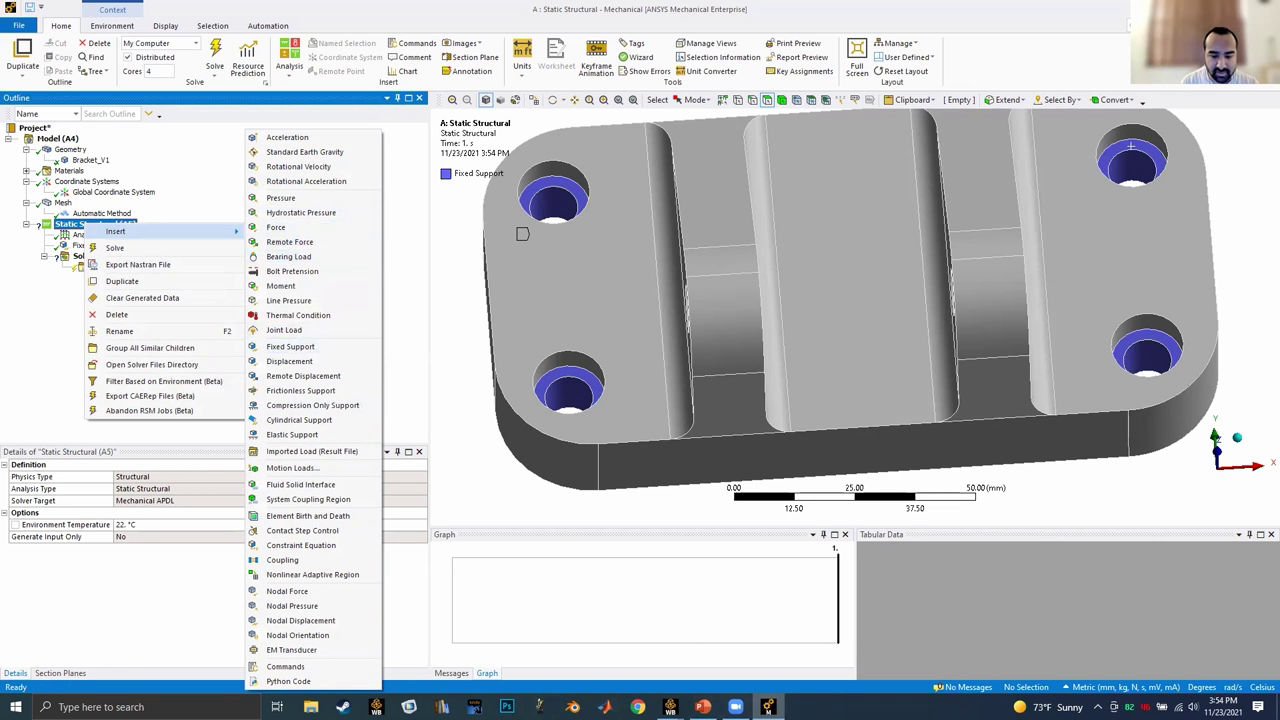
Switch to the PowerPoint deck and look up the slide "Load Bearing Bracket – Geometry and Boundary Conditions" for the load definition.
{"action": "left_click", "coordinate": [703, 707]}
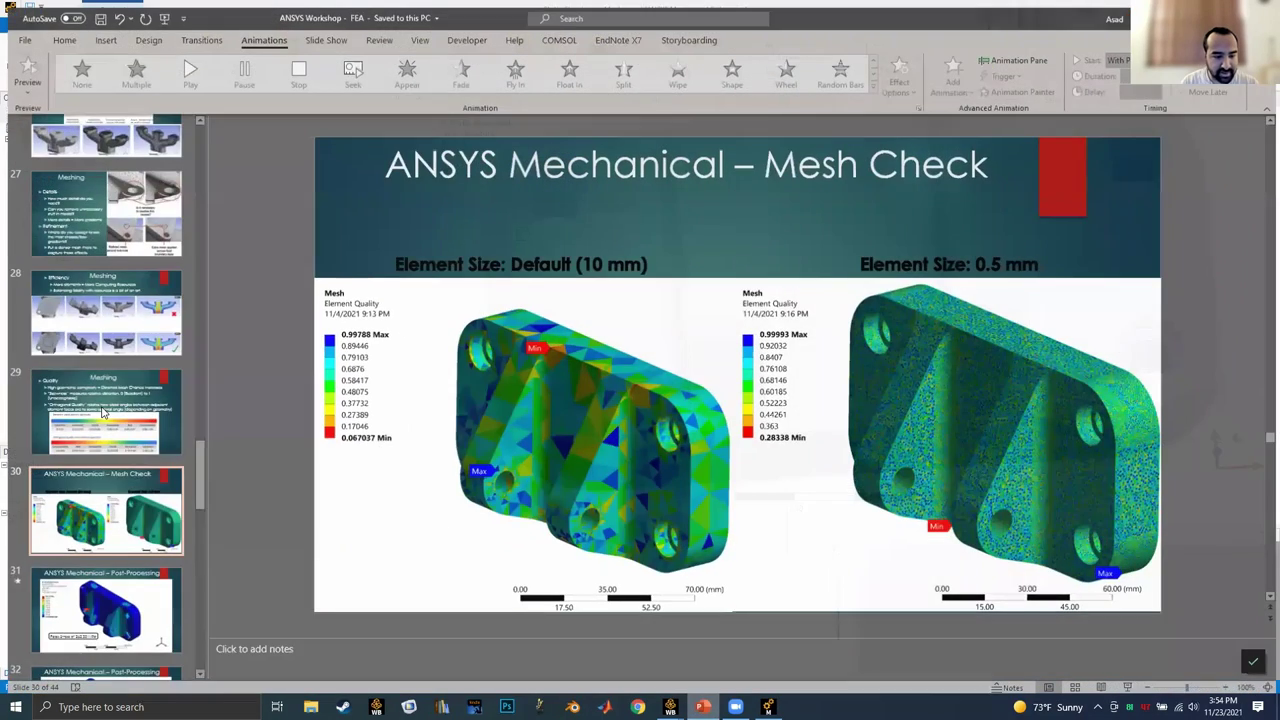
{"action": "scroll", "coordinate": [101, 410], "scroll_direction": "down", "scroll_amount": 2}
{"action": "left_click", "coordinate": [88, 337]}
{"action": "scroll", "coordinate": [97, 205], "scroll_direction": "up", "scroll_amount": 5}
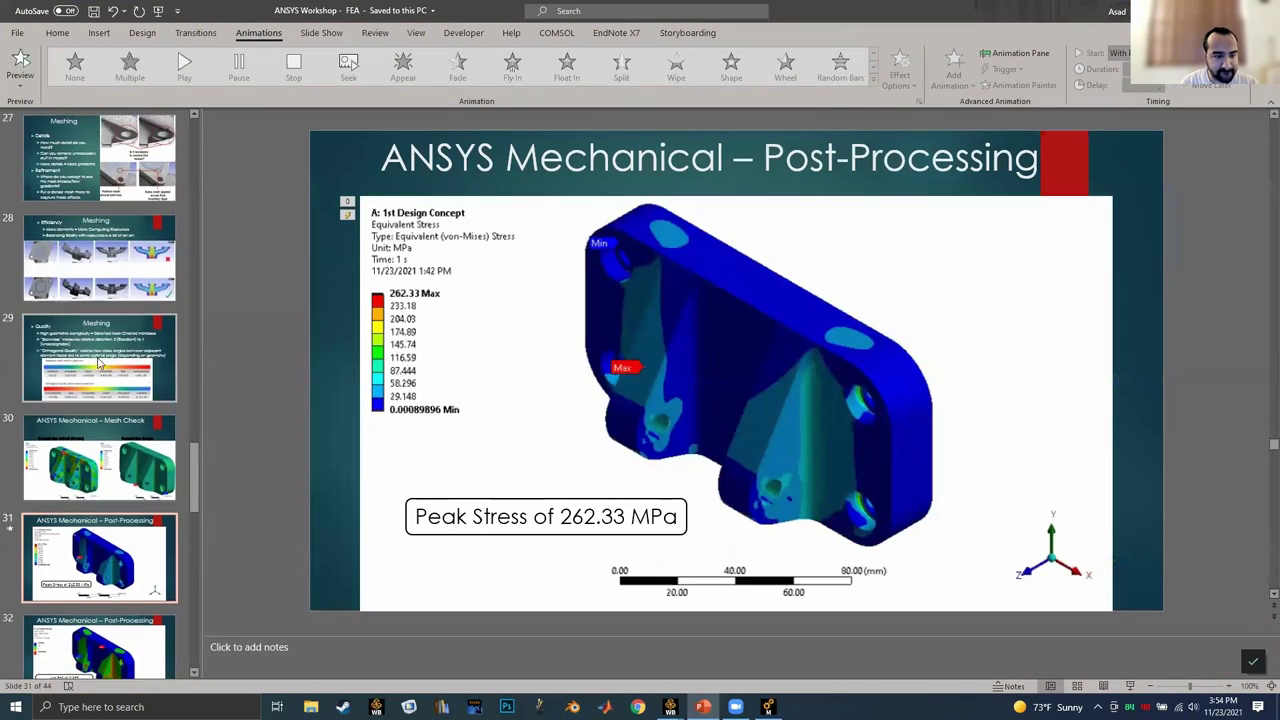
{"action": "scroll", "coordinate": [97, 205], "scroll_direction": "up", "scroll_amount": 2}
{"action": "left_click", "coordinate": [100, 158]}
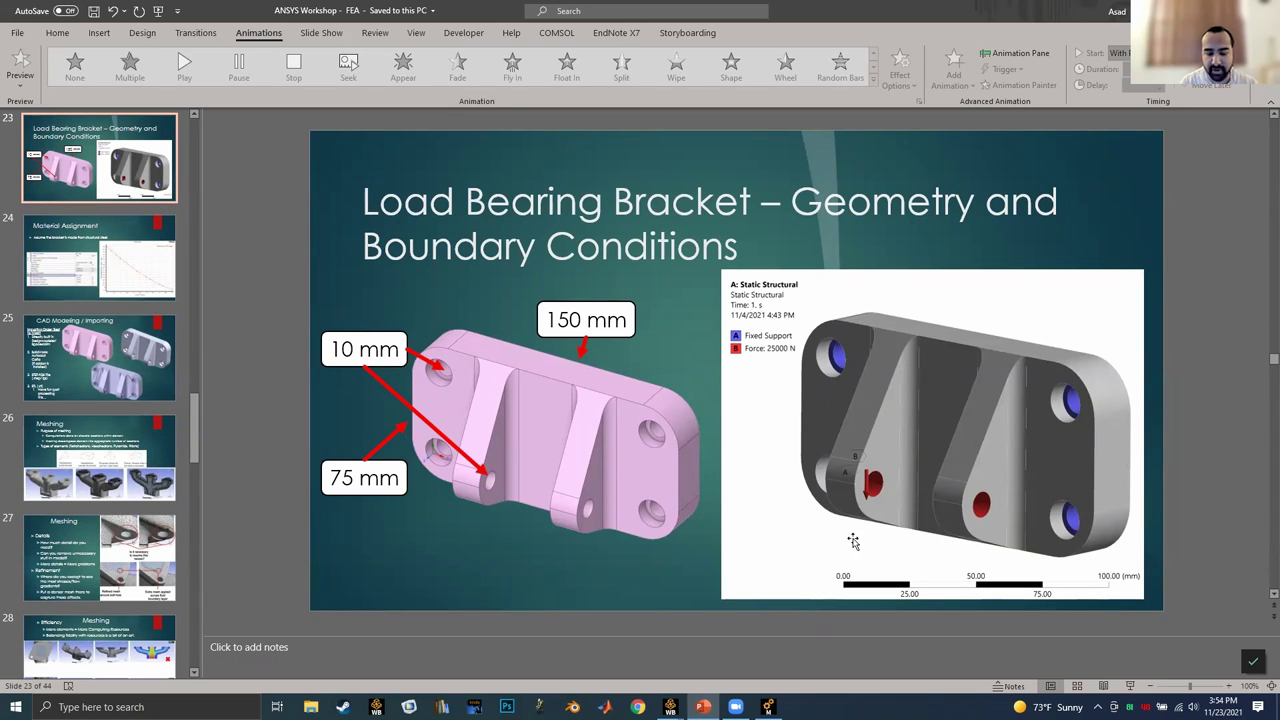
Return to Ansys Mechanical, insert a Force under Static Structural and scope it to the cylindrical hole faces of both lugs.
{"action": "key", "text": "alt+Tab"}
{"action": "middle_click_drag", "start_coordinate": [700, 400], "coordinate": [233, 287]}
{"action": "right_click", "coordinate": [85, 226]}
{"action": "mouse_move", "coordinate": [118, 234]}
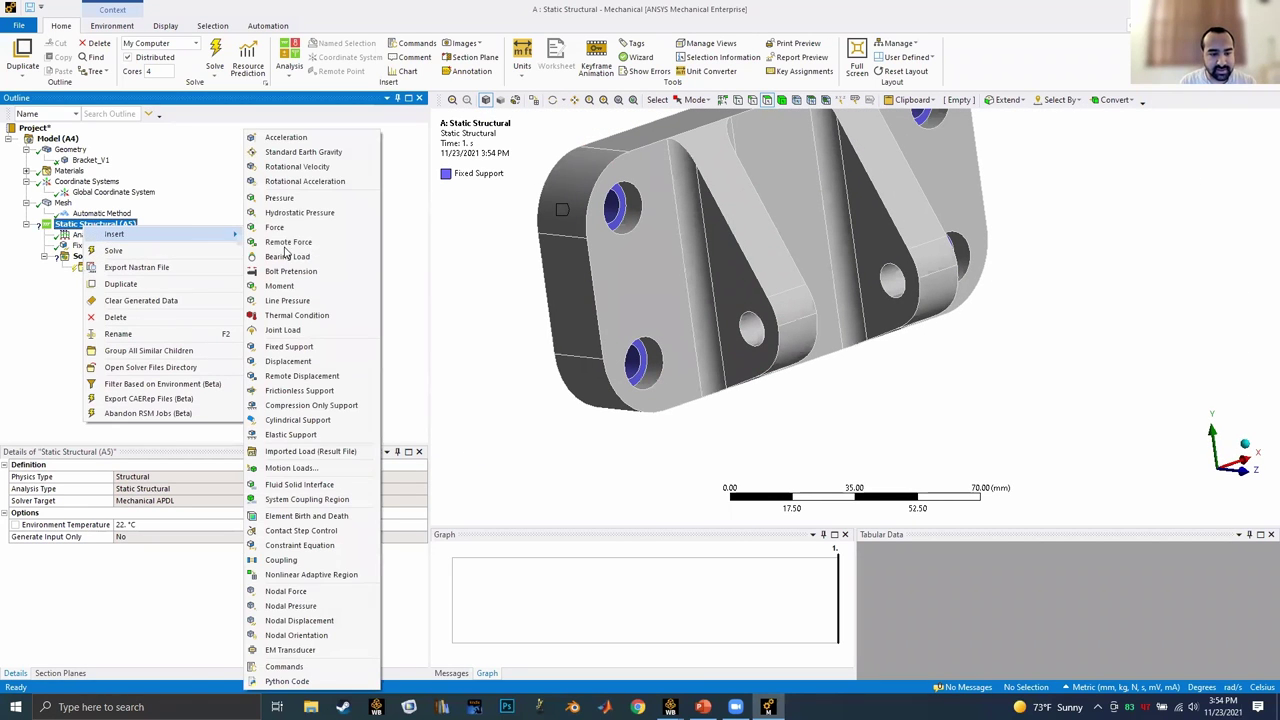
{"action": "left_click", "coordinate": [292, 228]}
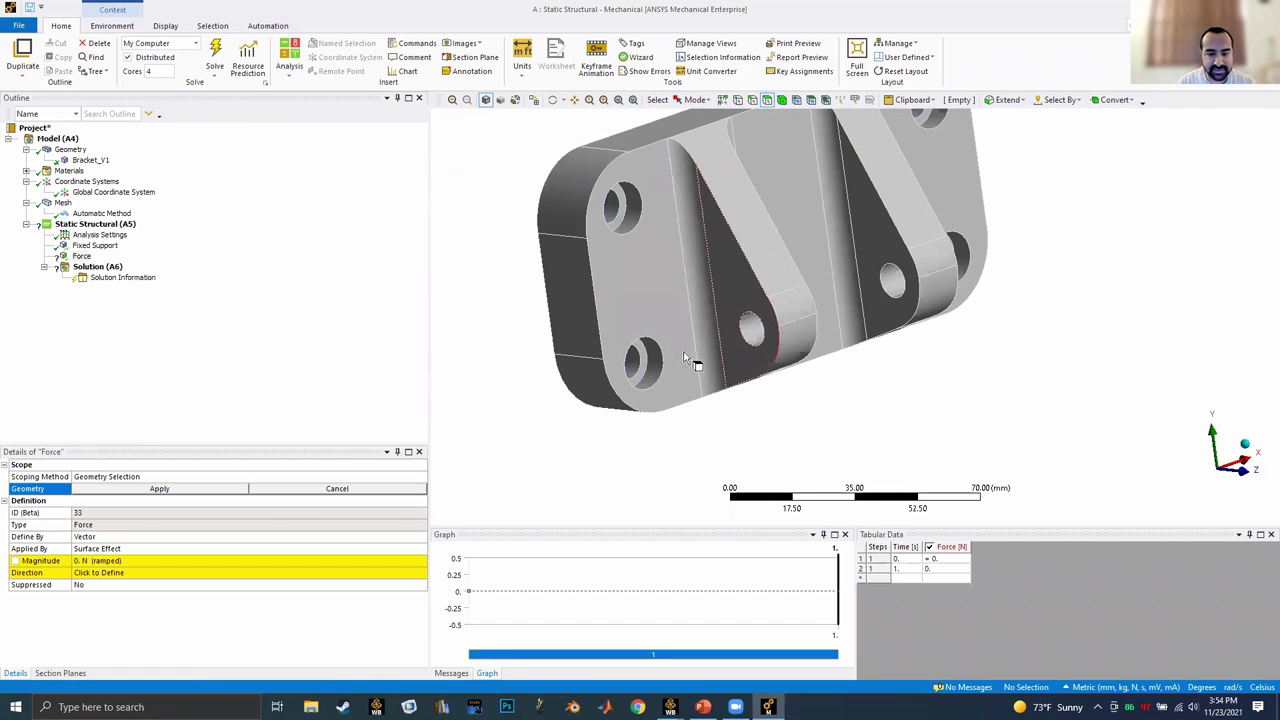
{"action": "left_click", "coordinate": [752, 330]}
{"action": "left_click", "coordinate": [893, 282], "text": "ctrl"}
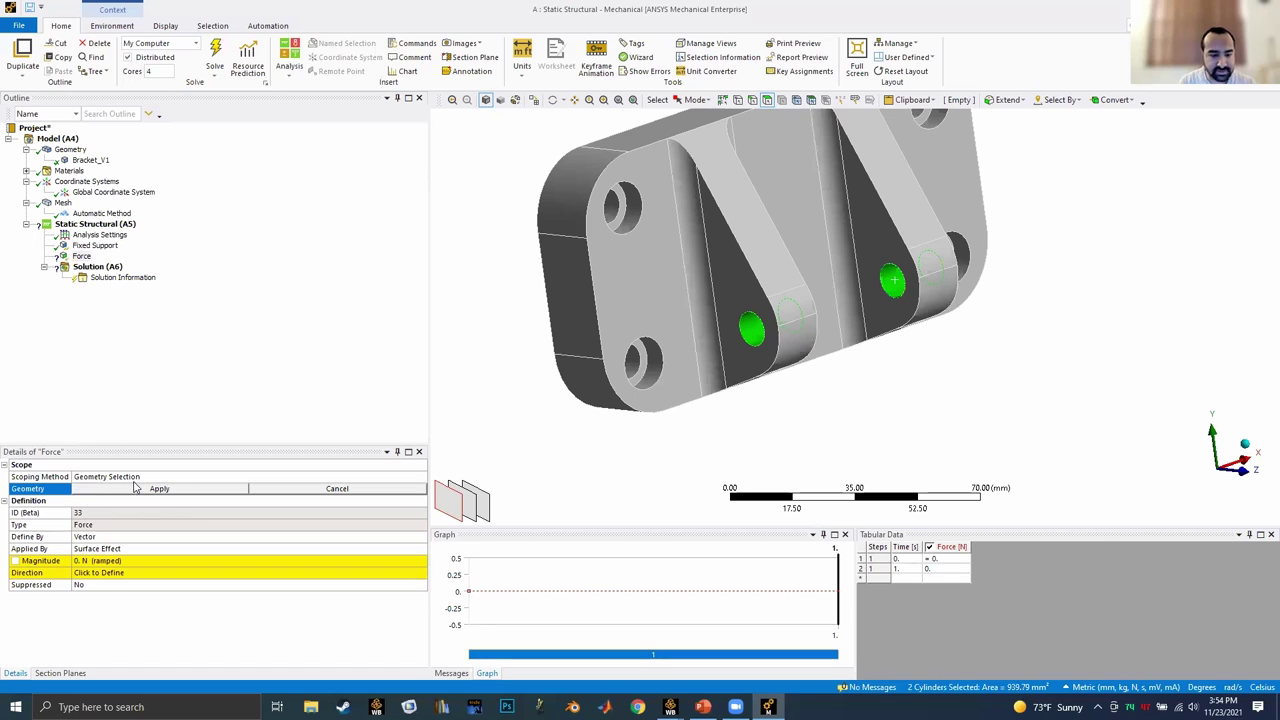
{"action": "left_click", "coordinate": [138, 488]}
Set the Force magnitude to 25000 N.
{"action": "left_click", "coordinate": [96, 561]}
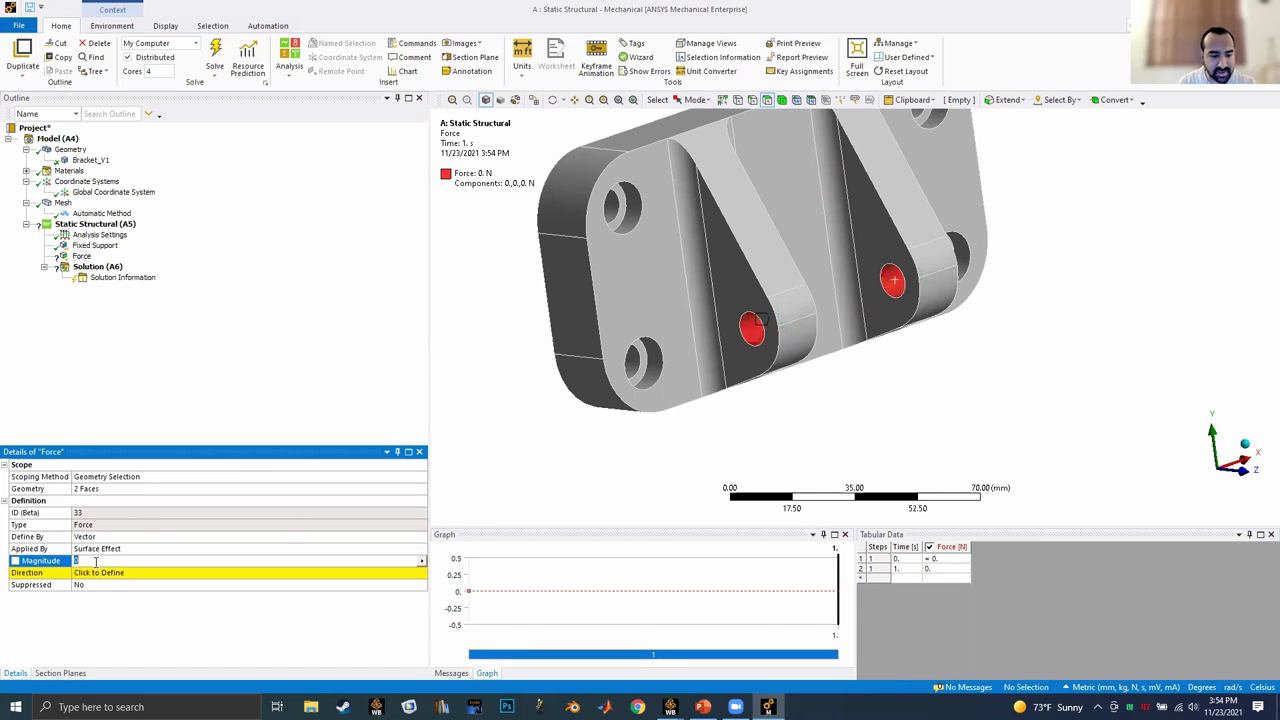
{"action": "type", "text": "2500"}
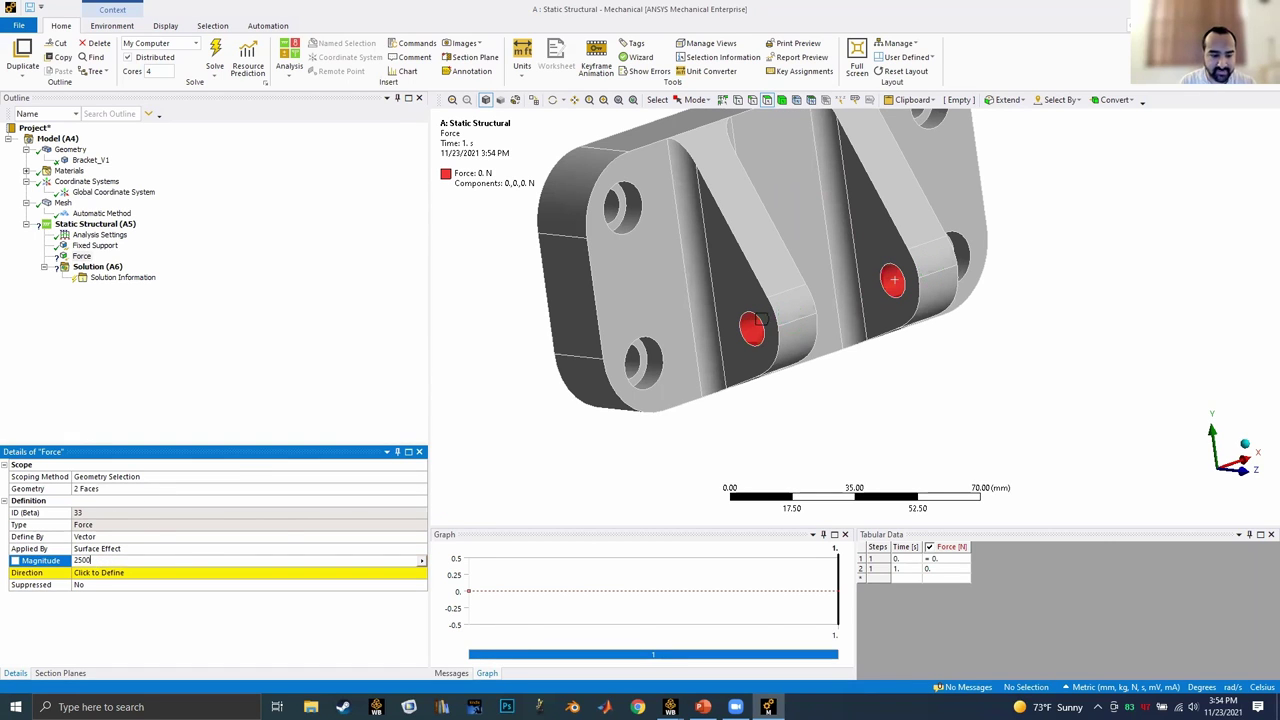
{"action": "type", "text": "0"}
{"action": "key", "text": "Return"}
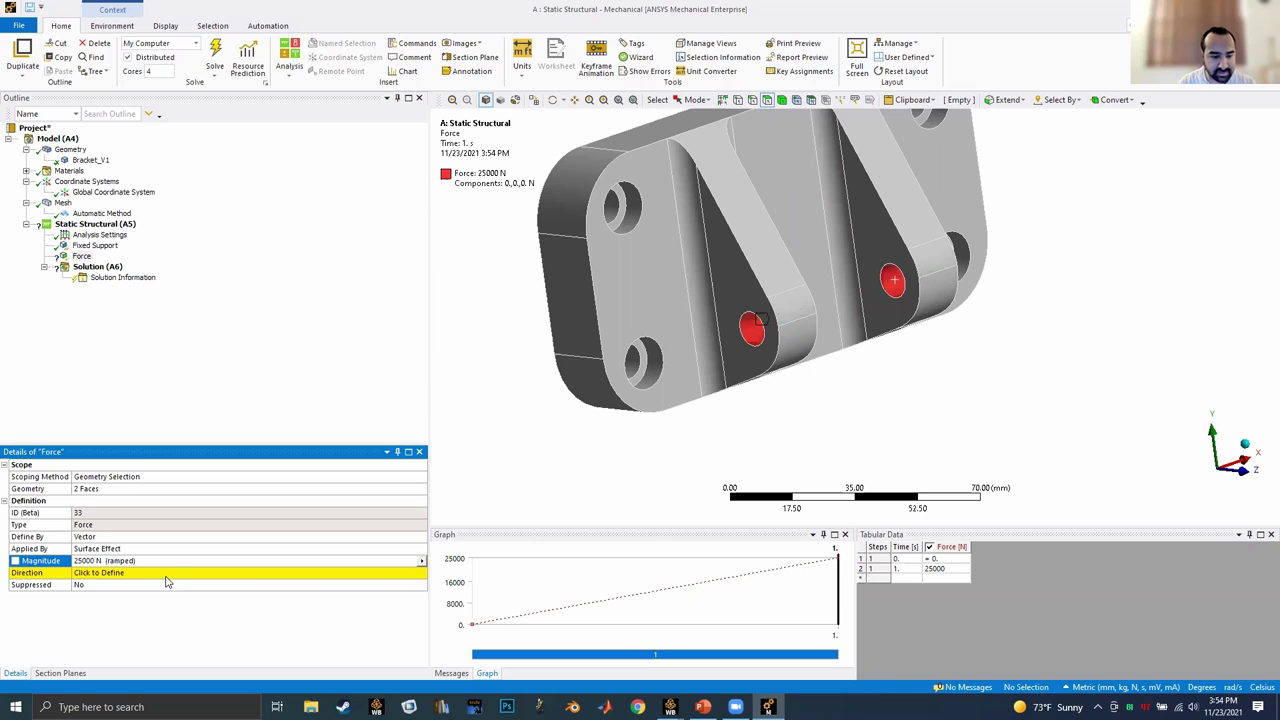
Apply the Force by Direct and define its direction downward along the straight vertical edge at the plate's side.
{"action": "left_click", "coordinate": [148, 552]}
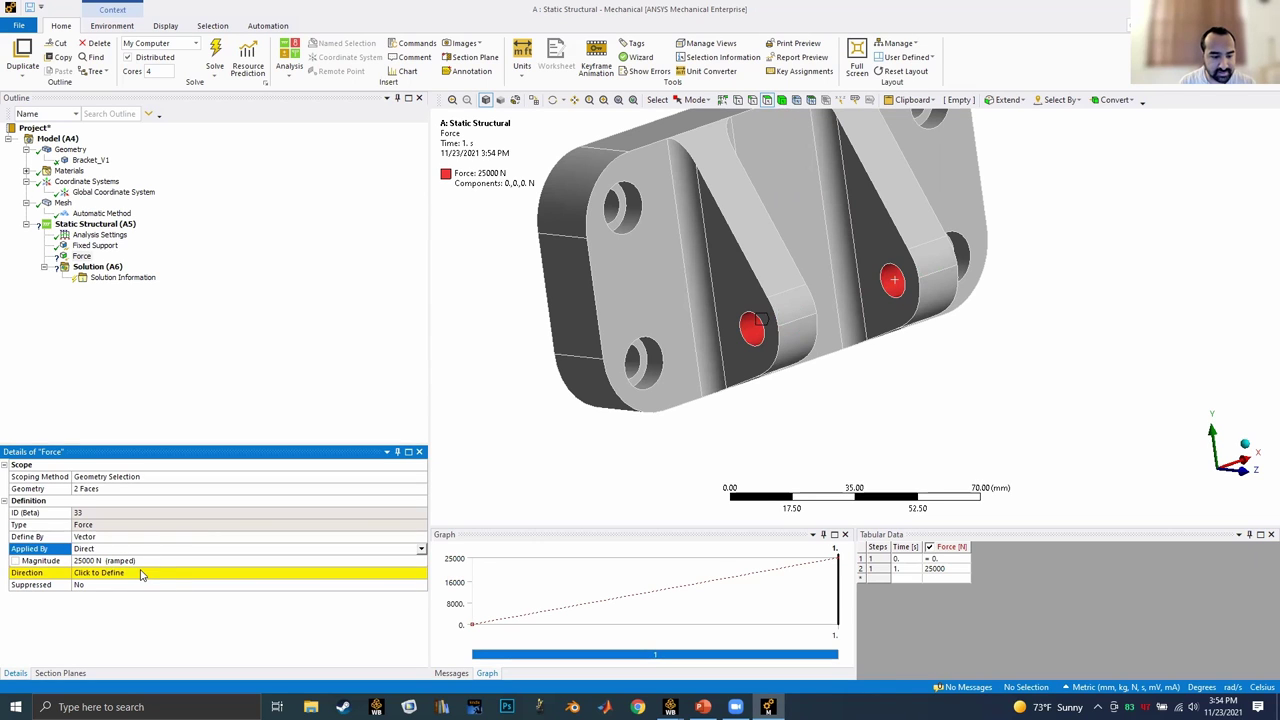
{"action": "left_click", "coordinate": [143, 575]}
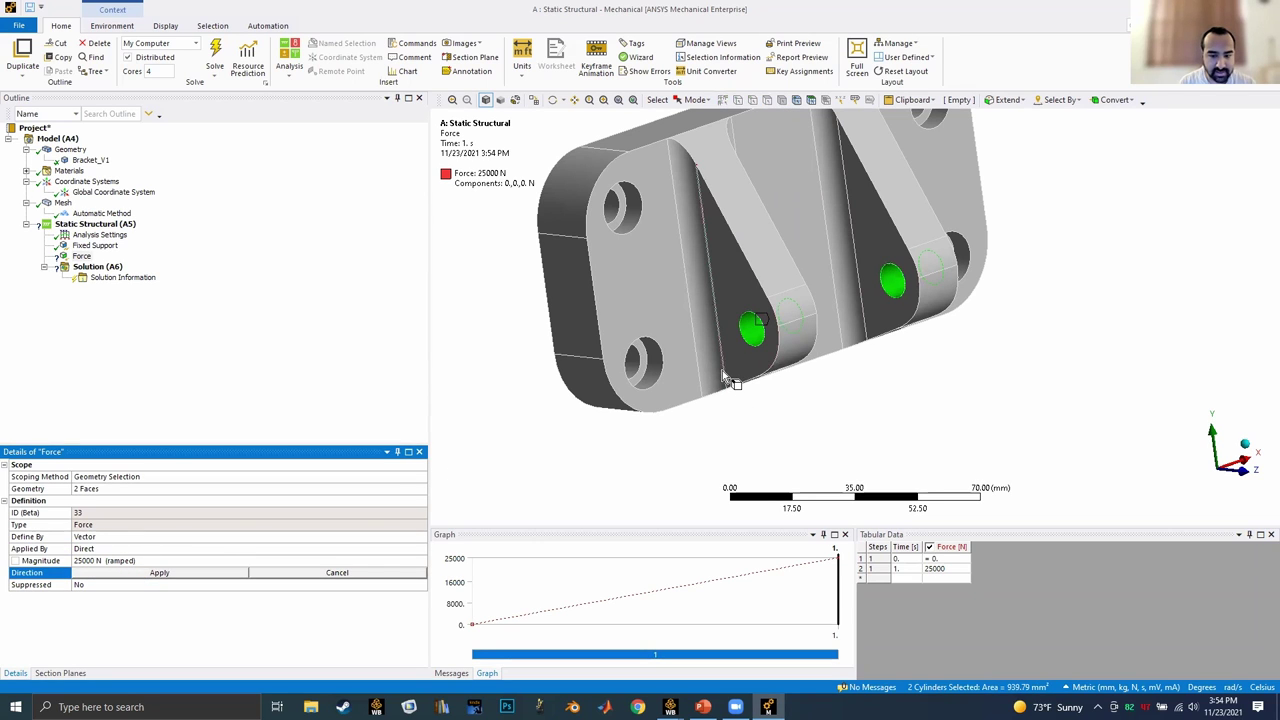
{"action": "left_click", "coordinate": [598, 325]}
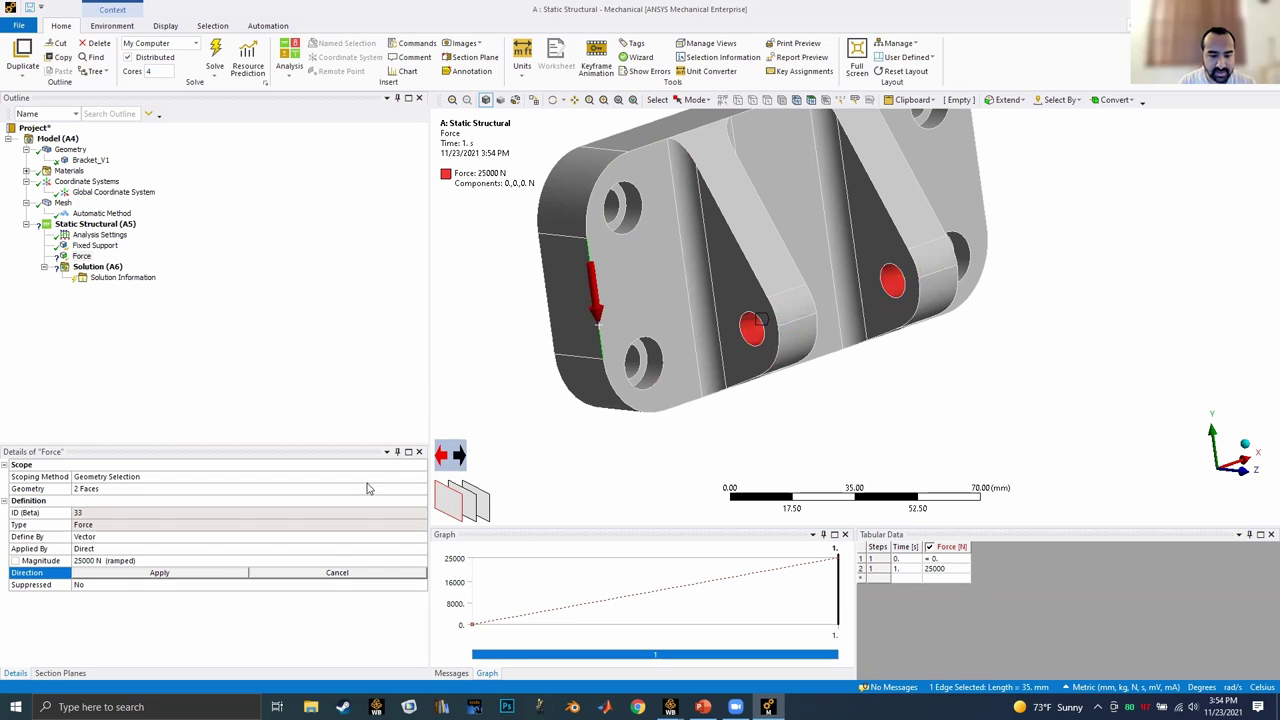
{"action": "left_click", "coordinate": [168, 574]}
{"action": "mouse_move", "coordinate": [720, 407]}
{"action": "middle_mouse_down"}
{"action": "mouse_move", "coordinate": [774, 414]}
{"action": "mouse_move", "coordinate": [829, 374]}
{"action": "mouse_move", "coordinate": [688, 348]}
{"action": "mouse_move", "coordinate": [735, 399]}
{"action": "middle_mouse_up"}
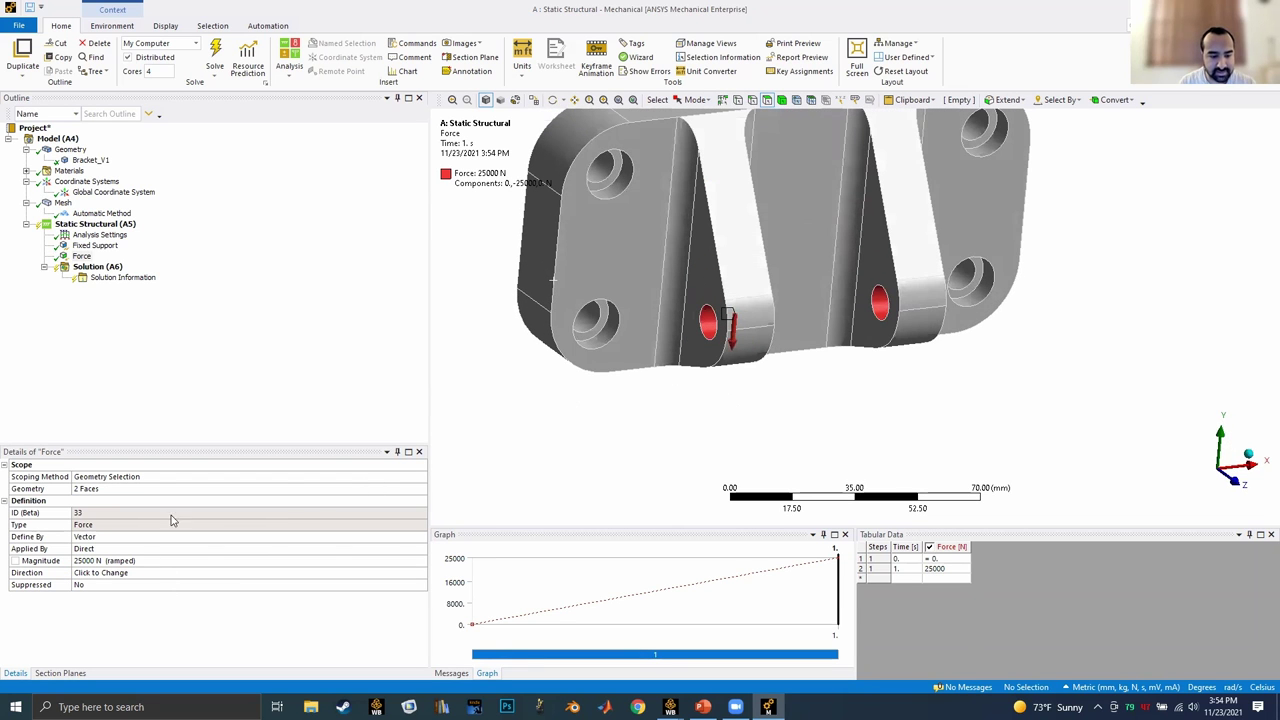
Set the Force's Applied By option back to Surface Effect and inspect its direction arrow at the lug holes.
{"action": "left_click", "coordinate": [116, 548]}
{"action": "middle_click_drag", "start_coordinate": [830, 360], "coordinate": [706, 346]}
{"action": "scroll", "coordinate": [706, 346], "scroll_direction": "up", "scroll_amount": 2}
{"action": "scroll", "coordinate": [706, 346], "scroll_direction": "up", "scroll_amount": 5}
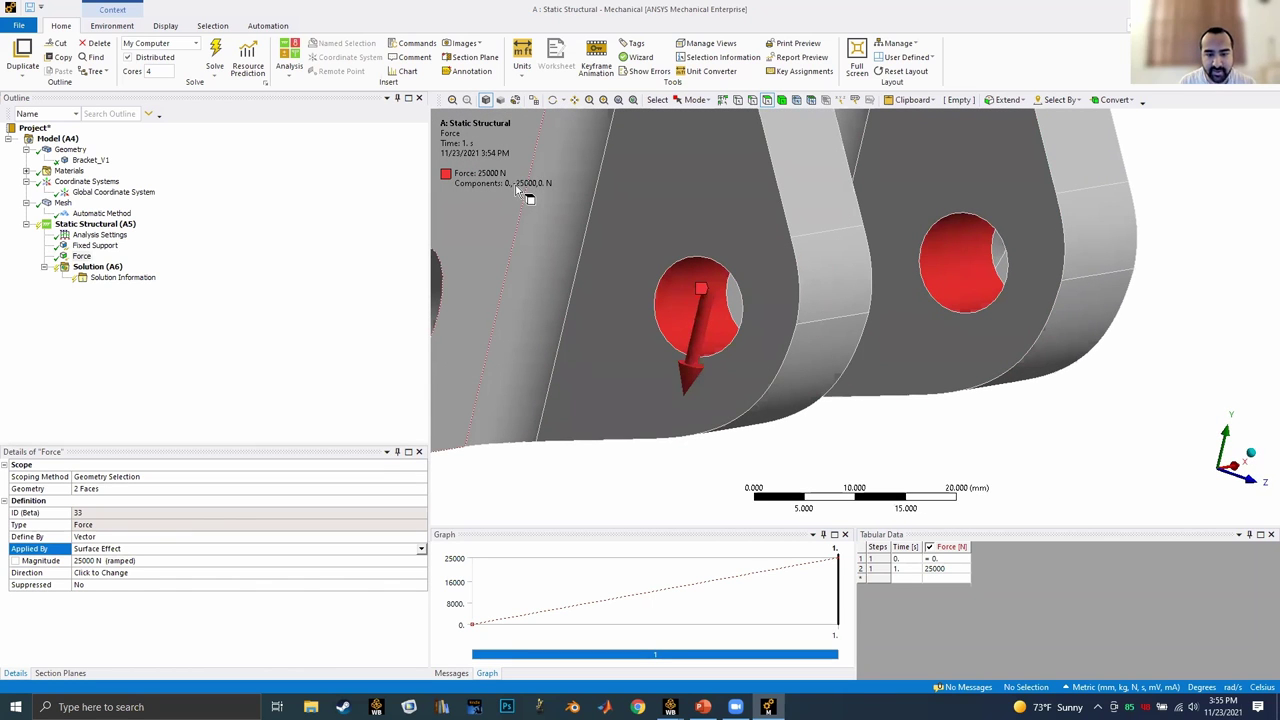
{"action": "middle_click_drag", "start_coordinate": [951, 374], "coordinate": [688, 377]}
{"action": "scroll", "coordinate": [688, 400], "scroll_direction": "down", "scroll_amount": 8}
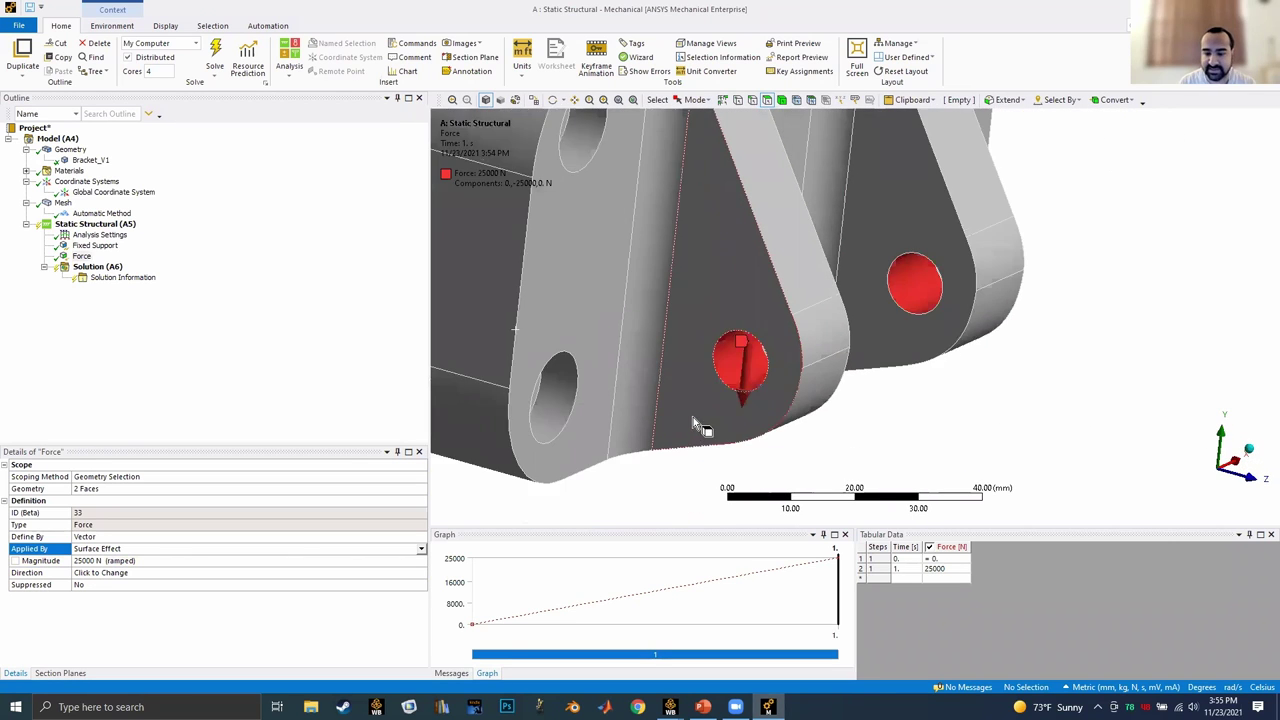
{"action": "middle_click_drag", "start_coordinate": [775, 318], "coordinate": [740, 314]}
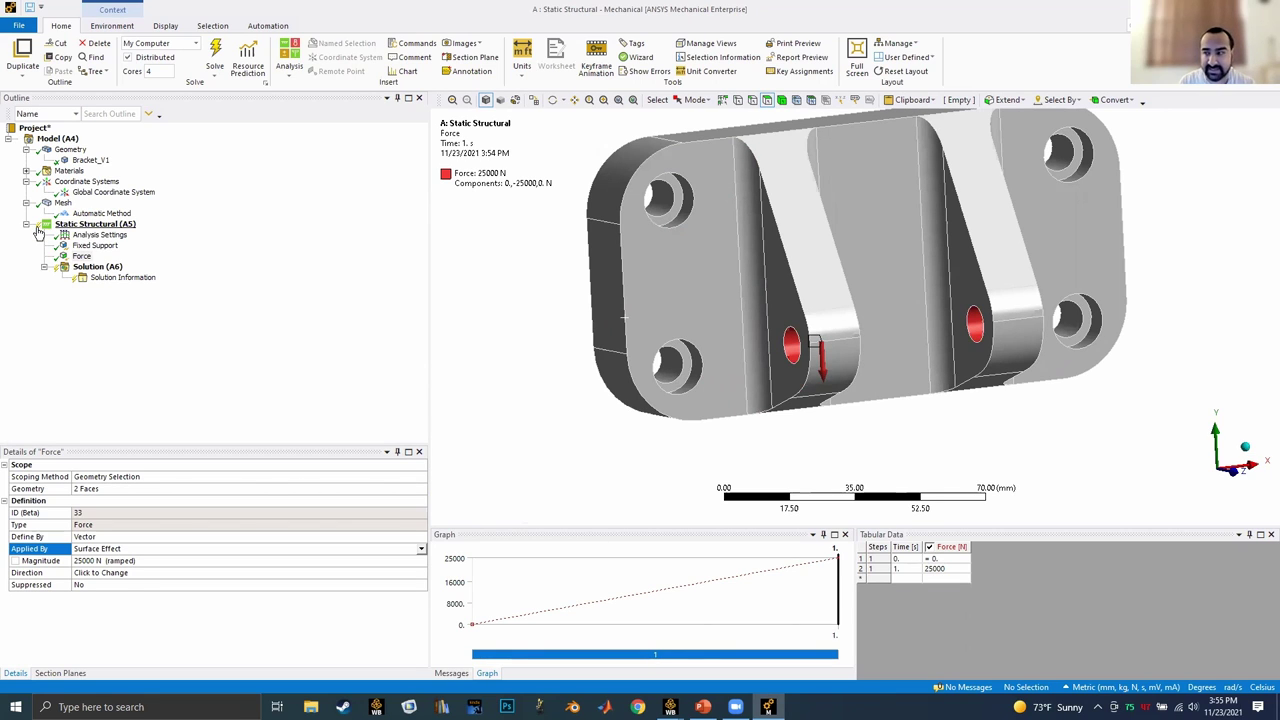
Solve the Static Structural analysis and follow the solver output in Solution Information while it runs.
{"action": "left_click", "coordinate": [80, 224]}
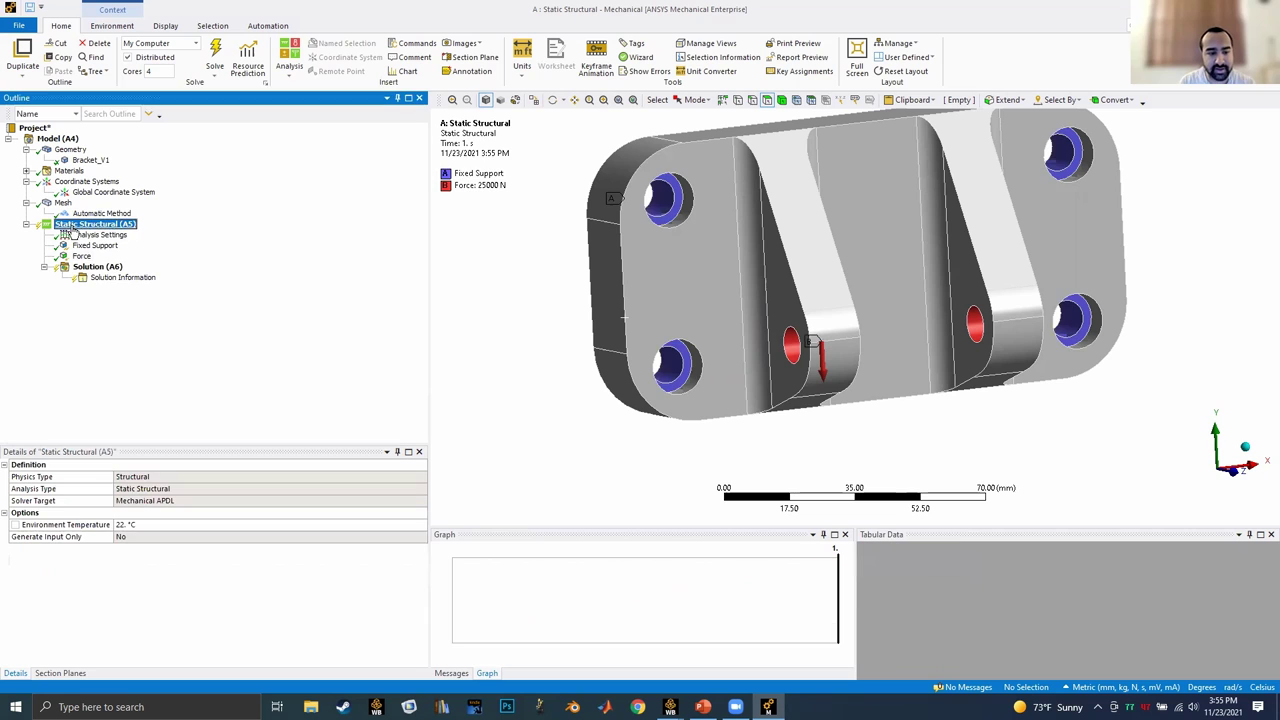
{"action": "right_click", "coordinate": [80, 224]}
{"action": "key", "text": "Escape"}
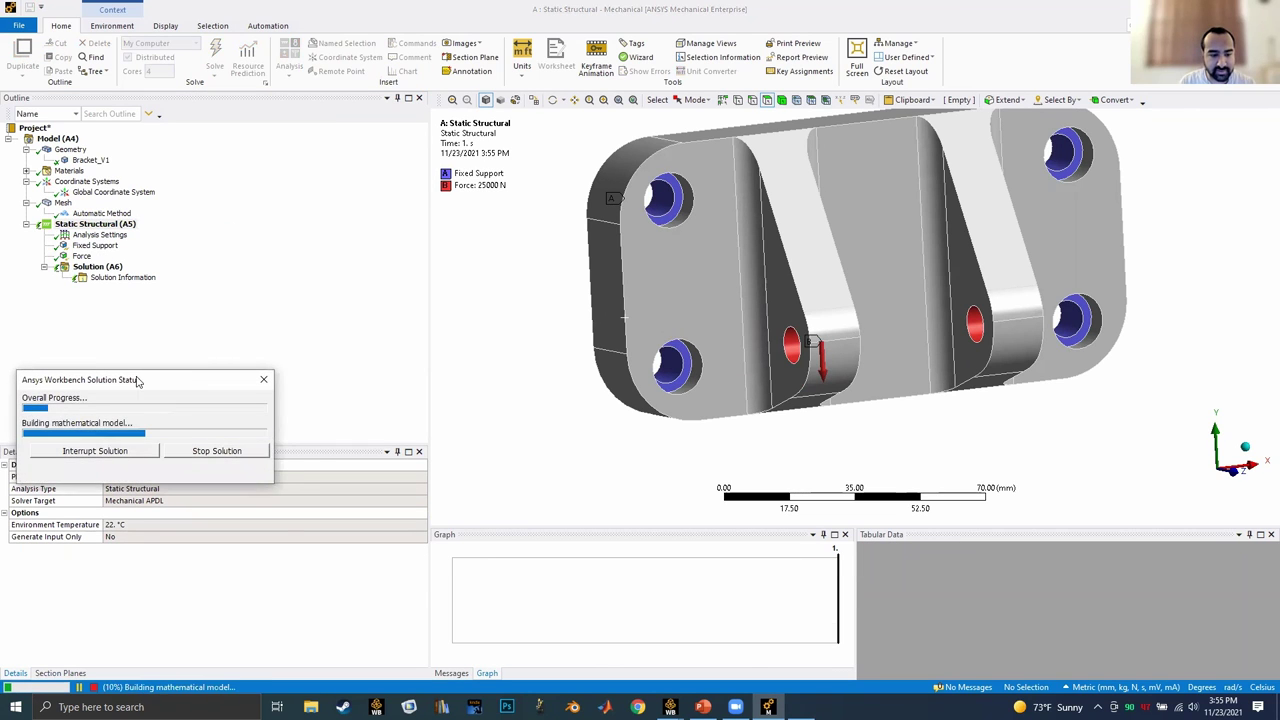
{"action": "left_click", "coordinate": [114, 278]}
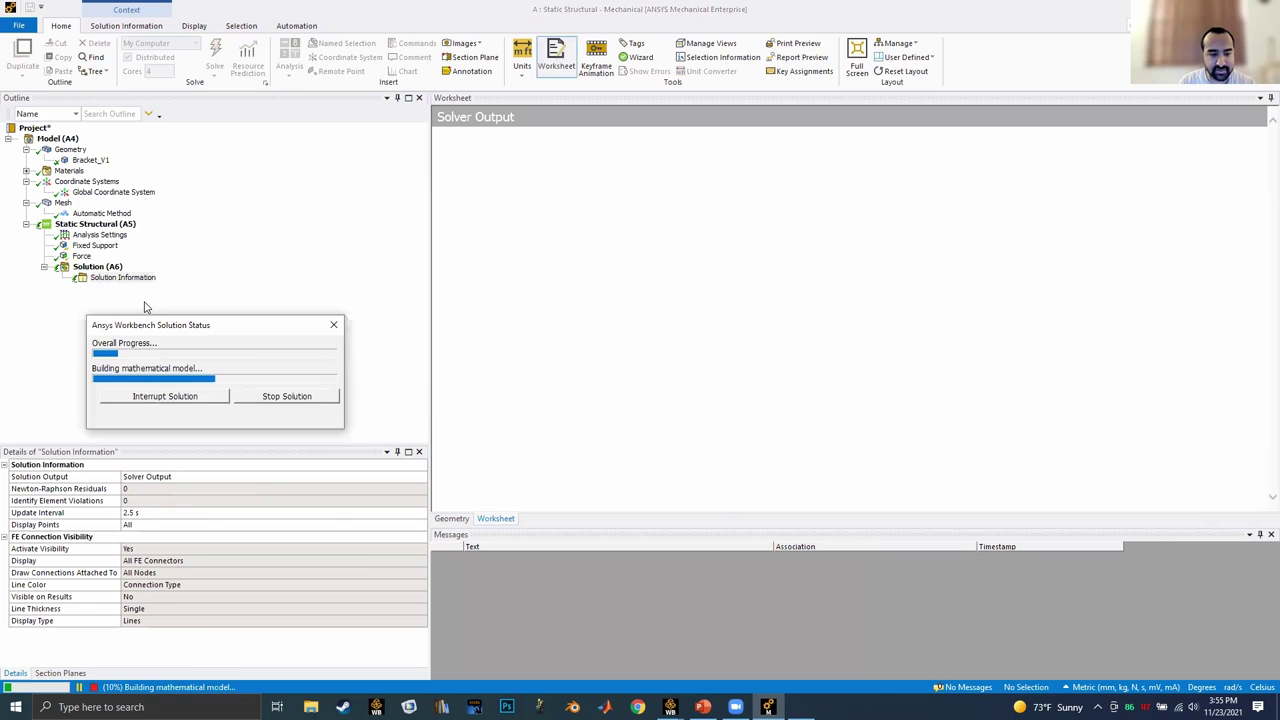
{"action": "left_click", "coordinate": [549, 295]}
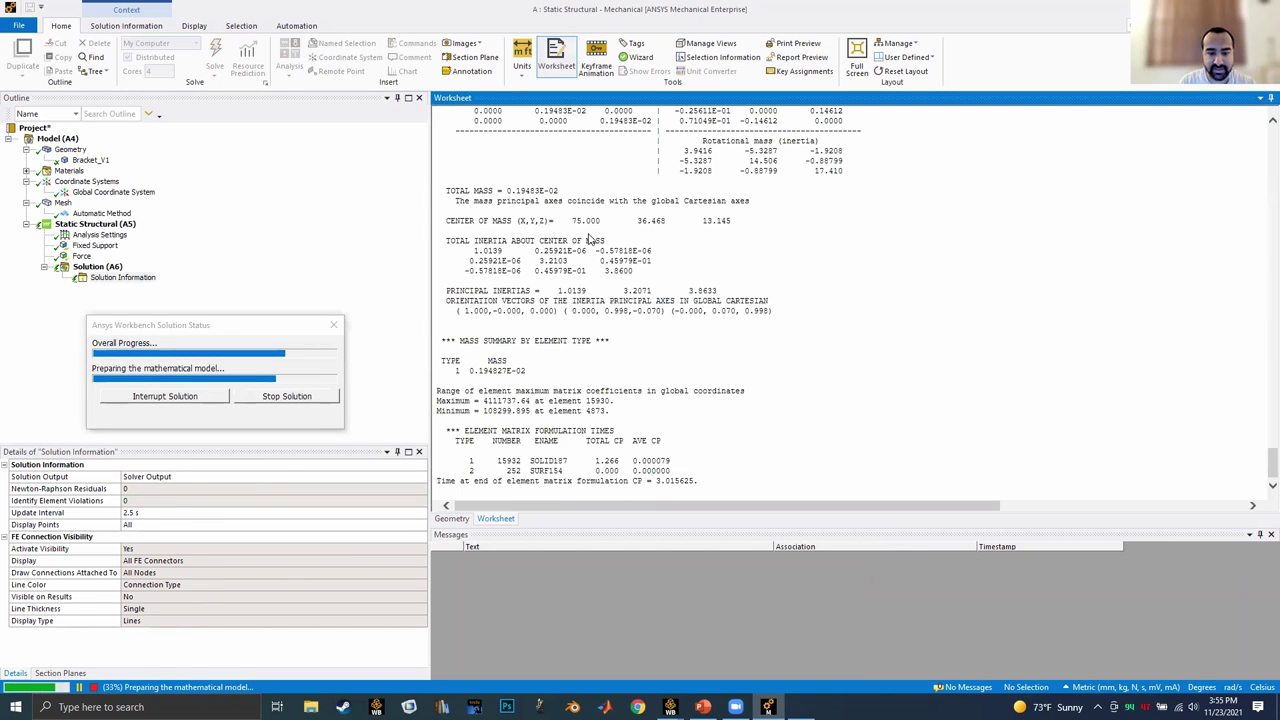
{"action": "scroll", "coordinate": [560, 300], "scroll_direction": "up", "scroll_amount": 6}
{"action": "scroll", "coordinate": [567, 308], "scroll_direction": "down", "scroll_amount": 6}
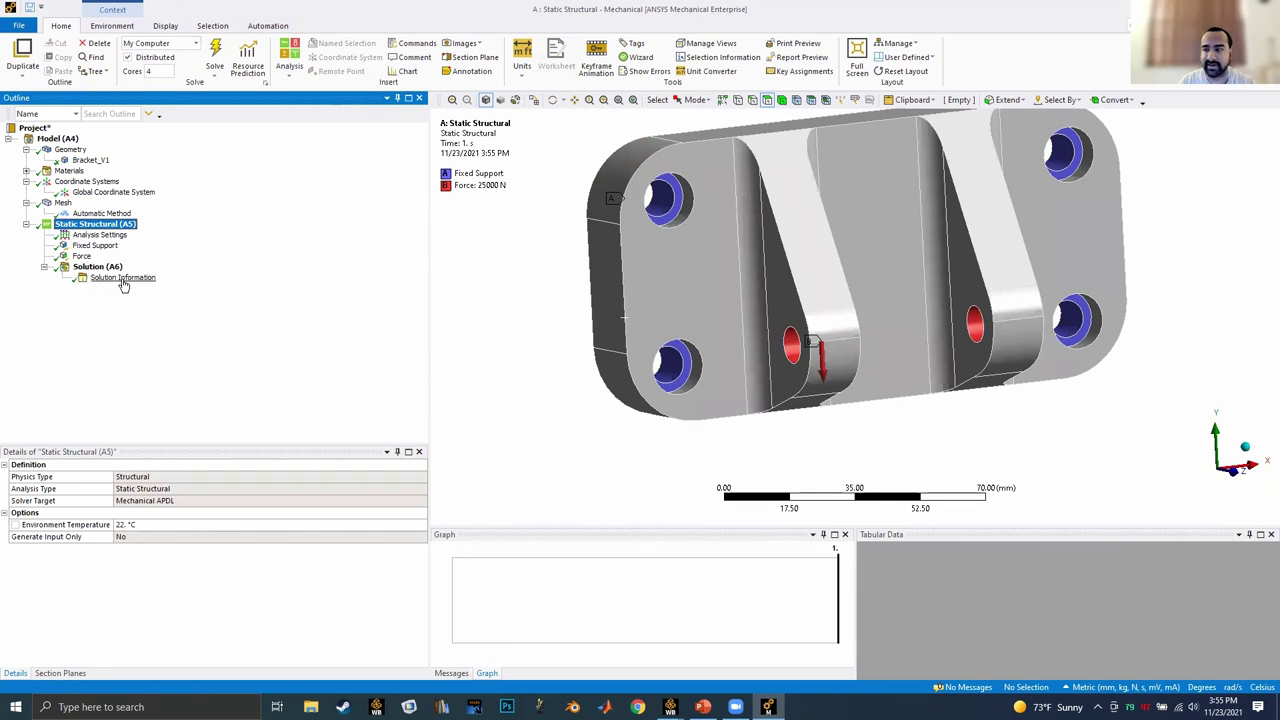
Examine the completed solver output in Solution Information, including mesh counts, warnings, CPU times, memory use and the closing run summary.
{"action": "left_click", "coordinate": [124, 280]}
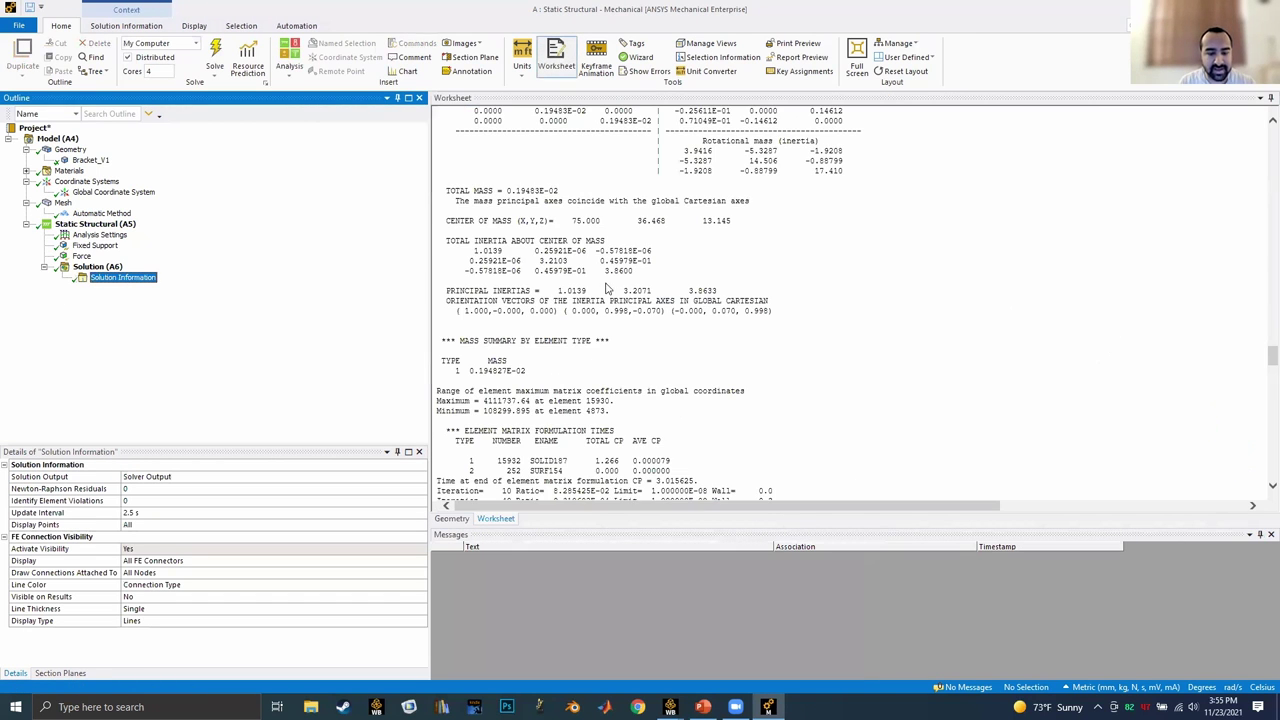
{"action": "scroll", "coordinate": [838, 345], "scroll_direction": "up", "scroll_amount": 15}
{"action": "left_click_drag", "start_coordinate": [1268, 298], "coordinate": [1250, 427]}
{"action": "scroll", "coordinate": [1245, 295], "scroll_direction": "down", "scroll_amount": 2}
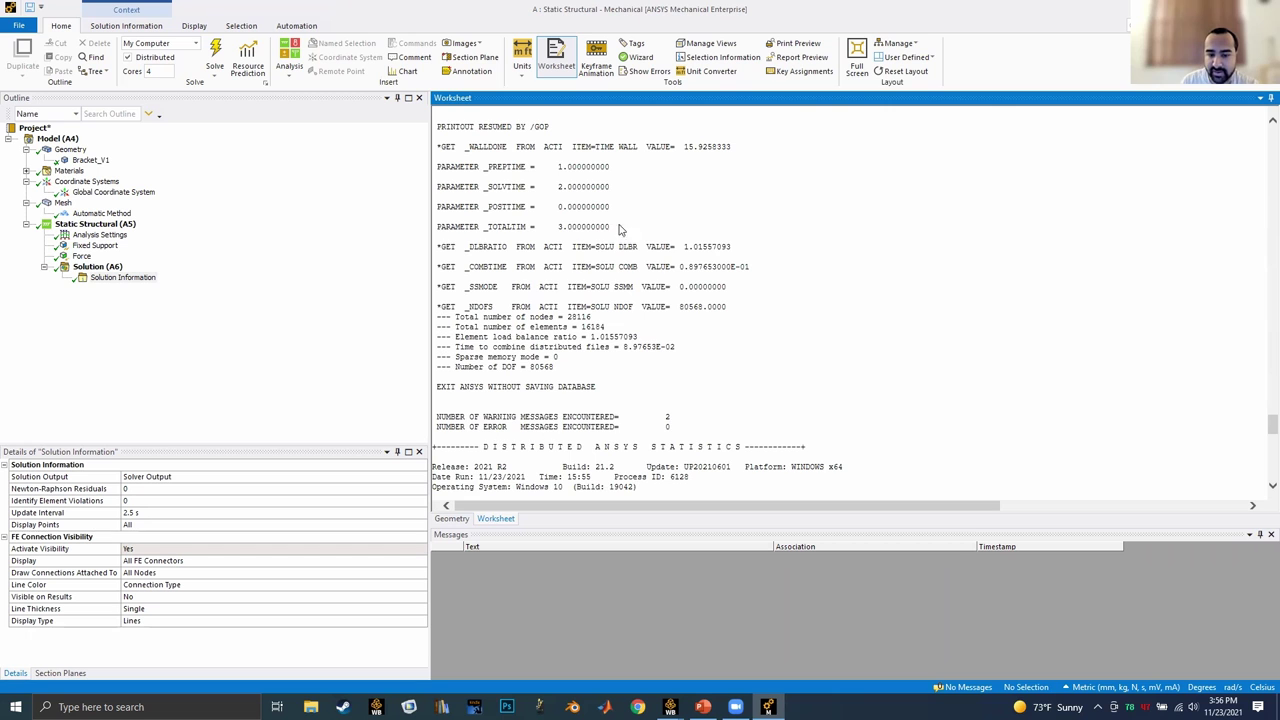
{"action": "scroll", "coordinate": [604, 274], "scroll_direction": "down", "scroll_amount": 15}
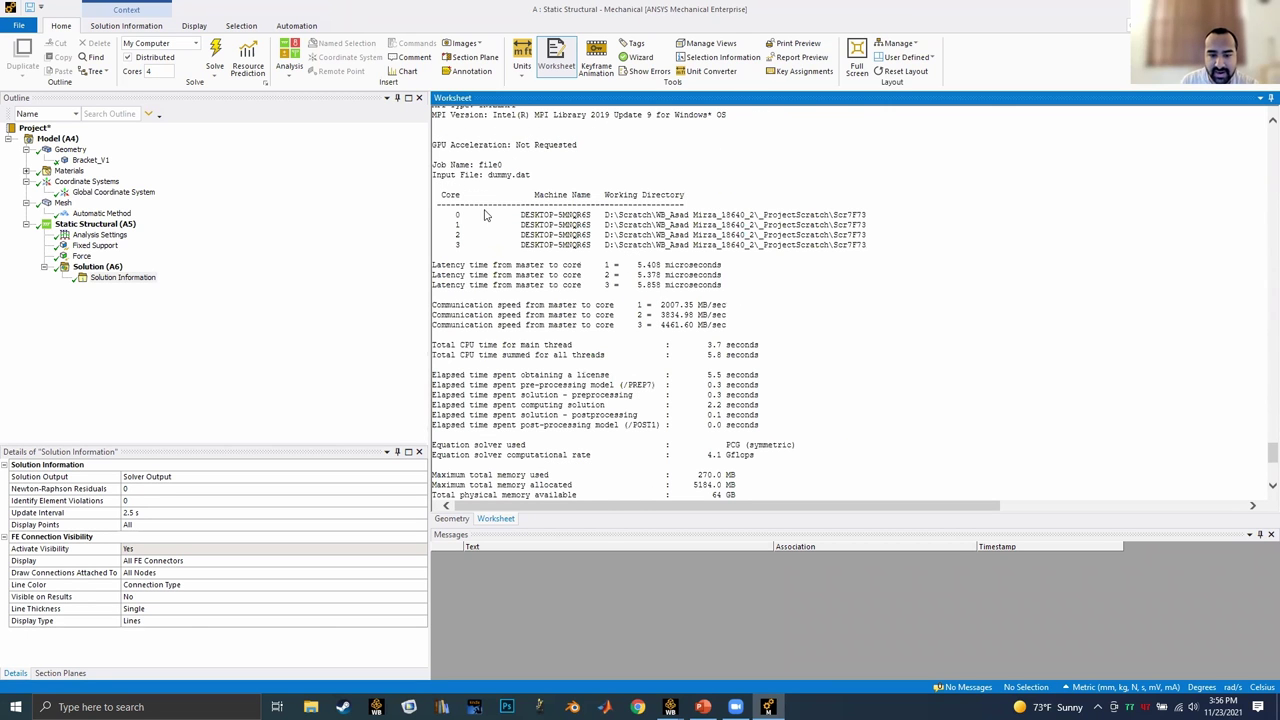
{"action": "scroll", "coordinate": [530, 210], "scroll_direction": "down", "scroll_amount": 4}
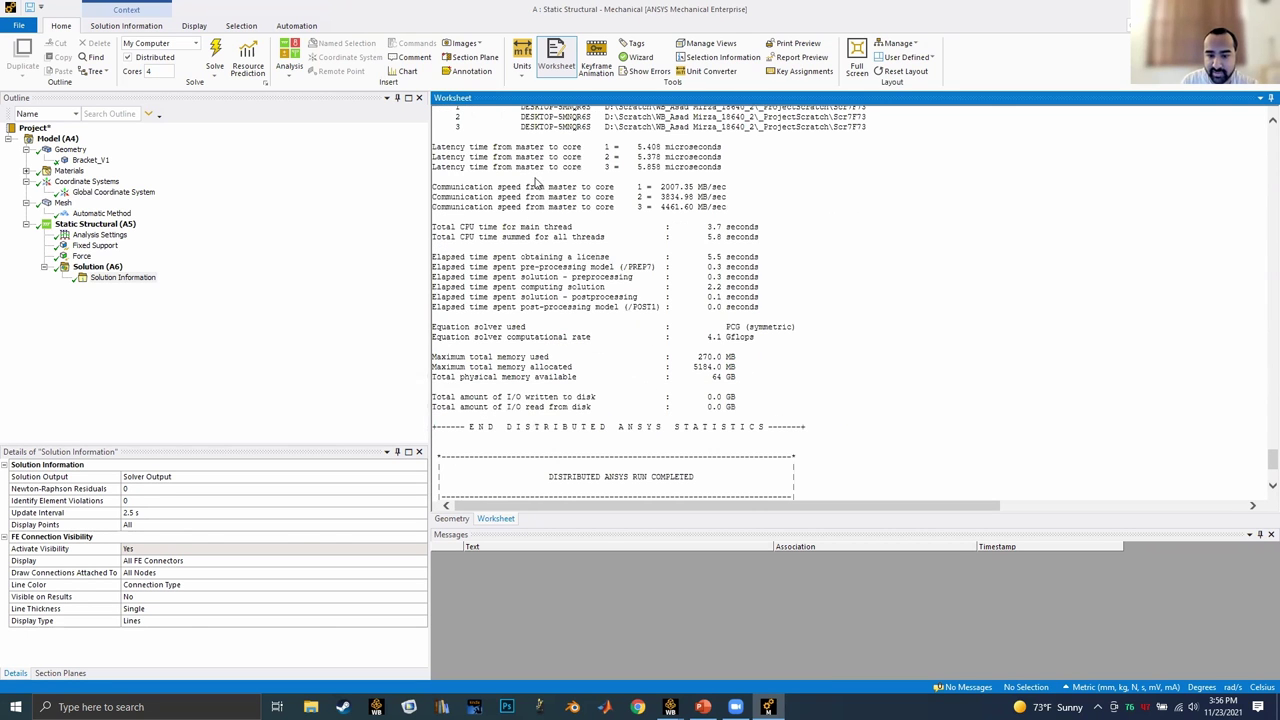
{"action": "scroll", "coordinate": [503, 236], "scroll_direction": "down", "scroll_amount": 3}
{"action": "scroll", "coordinate": [506, 198], "scroll_direction": "up", "scroll_amount": 3}
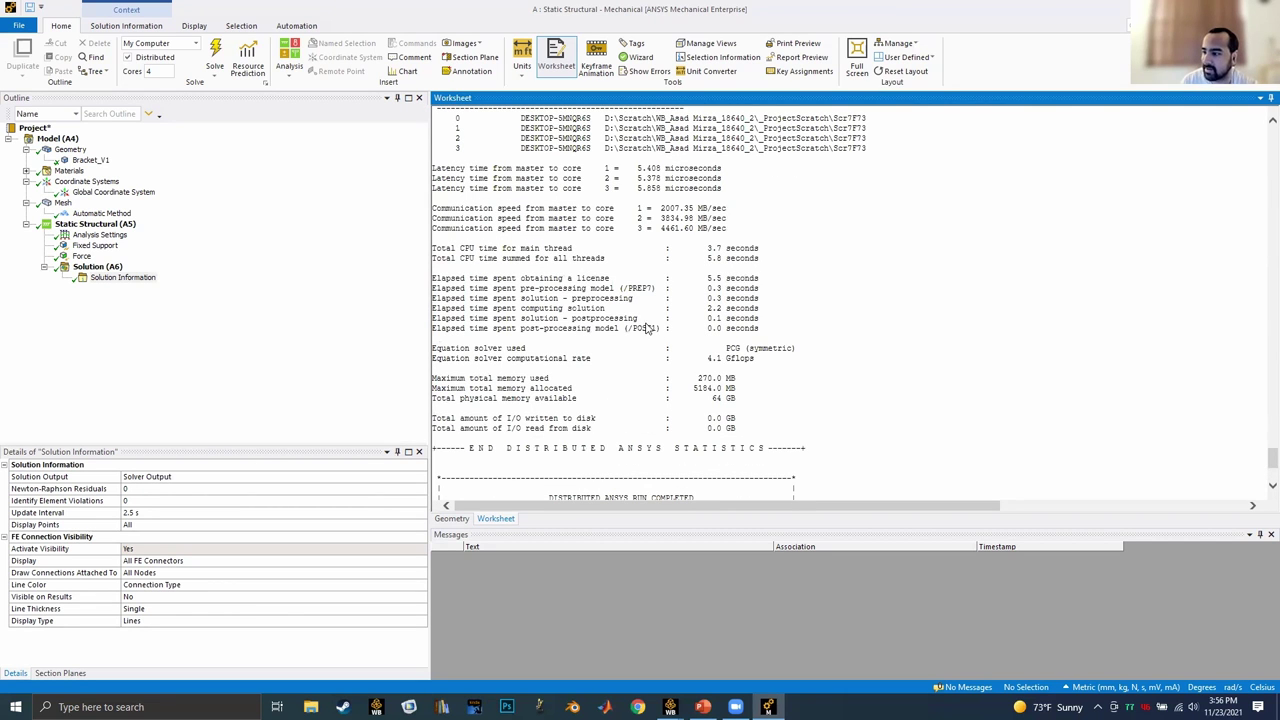
{"action": "scroll", "coordinate": [585, 274], "scroll_direction": "down", "scroll_amount": 6}
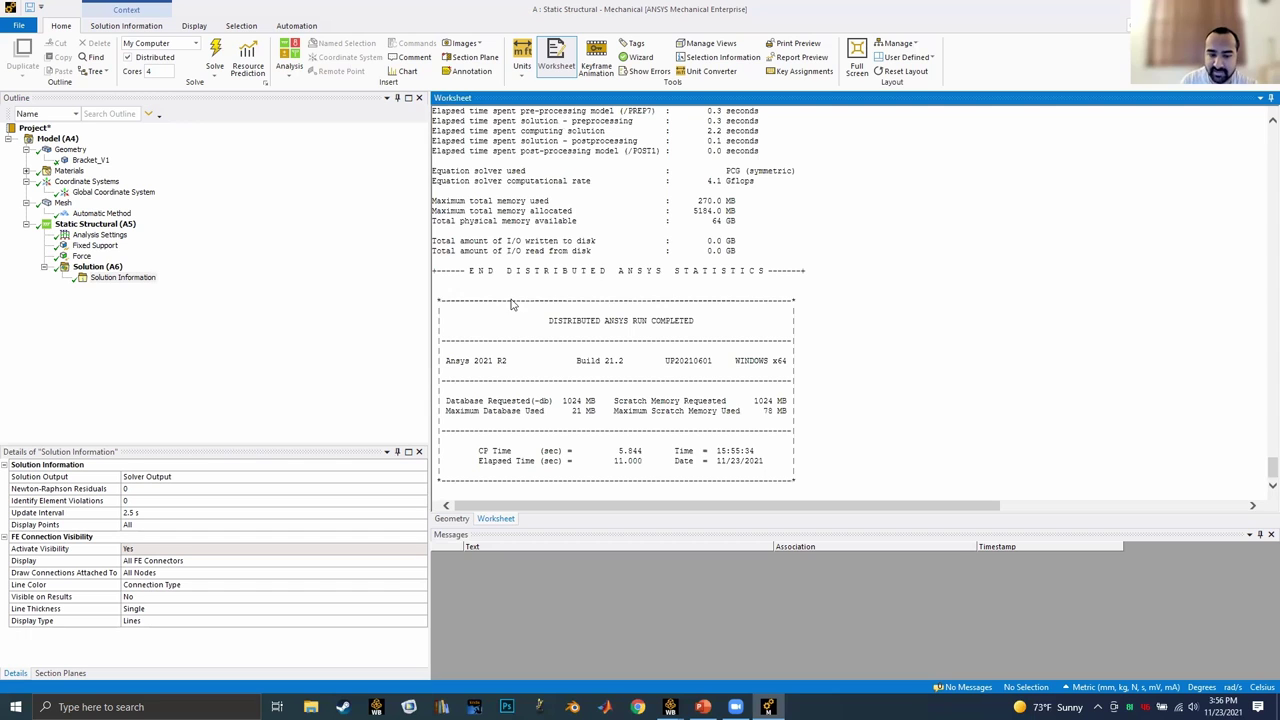
Insert an Equivalent (von-Mises) strain result under Solution.
{"action": "left_click", "coordinate": [100, 267]}
{"action": "right_click", "coordinate": [106, 268]}
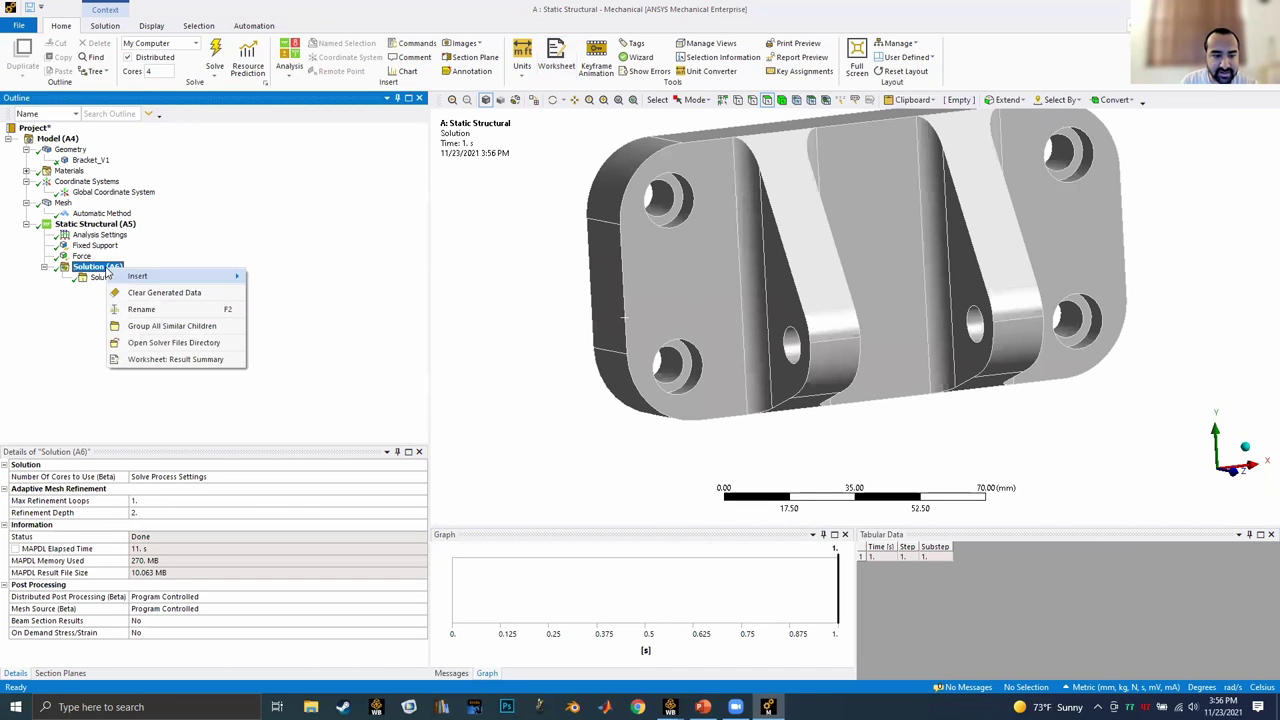
{"action": "mouse_move", "coordinate": [170, 279]}
{"action": "mouse_move", "coordinate": [310, 292]}
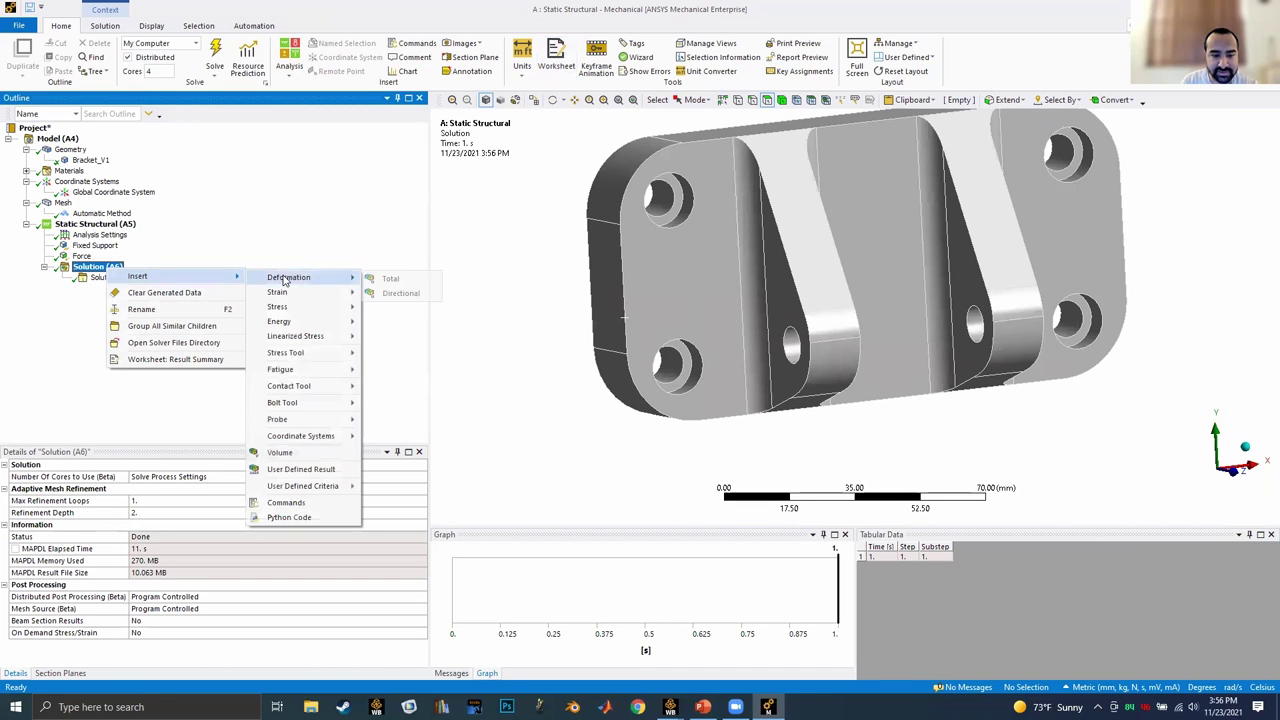
{"action": "left_click", "coordinate": [385, 292]}
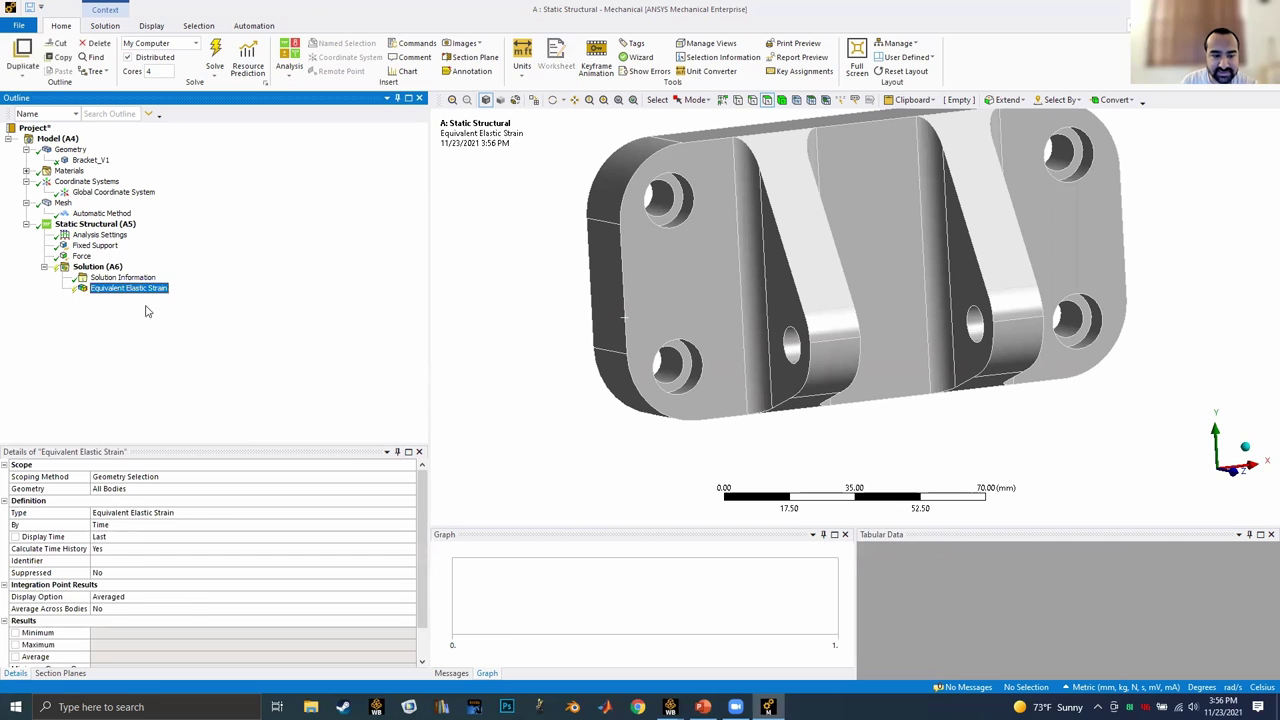
{"action": "left_click", "coordinate": [88, 270]}
{"action": "right_click", "coordinate": [88, 272]}
{"action": "mouse_move", "coordinate": [160, 278]}
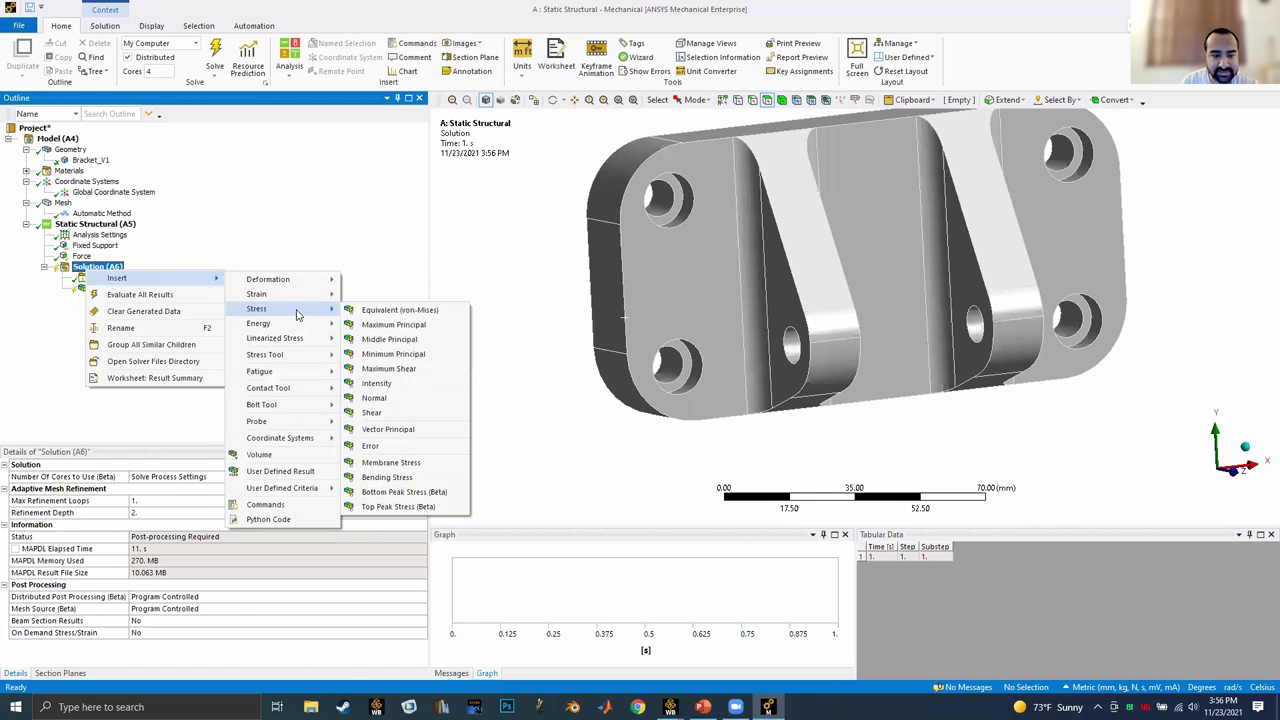
{"action": "mouse_move", "coordinate": [310, 301]}
{"action": "left_click", "coordinate": [390, 296]}
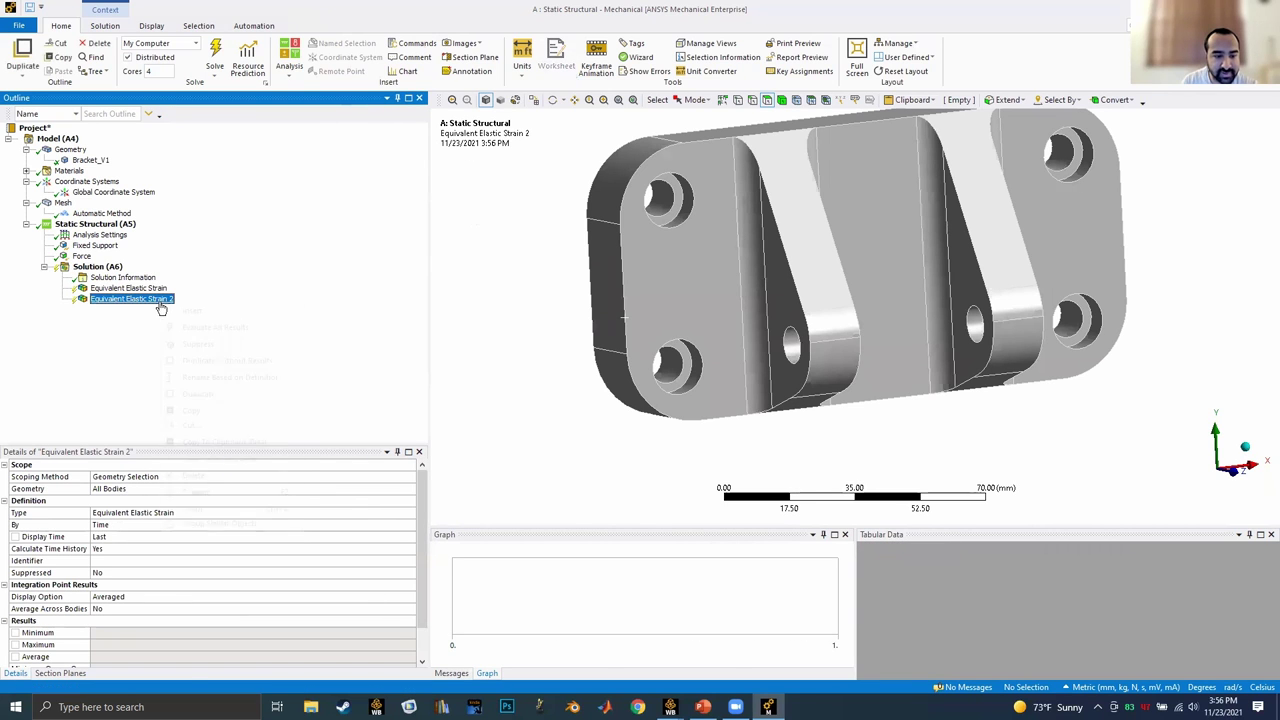
{"action": "left_click", "coordinate": [195, 476]}
{"action": "key", "text": "Return"}
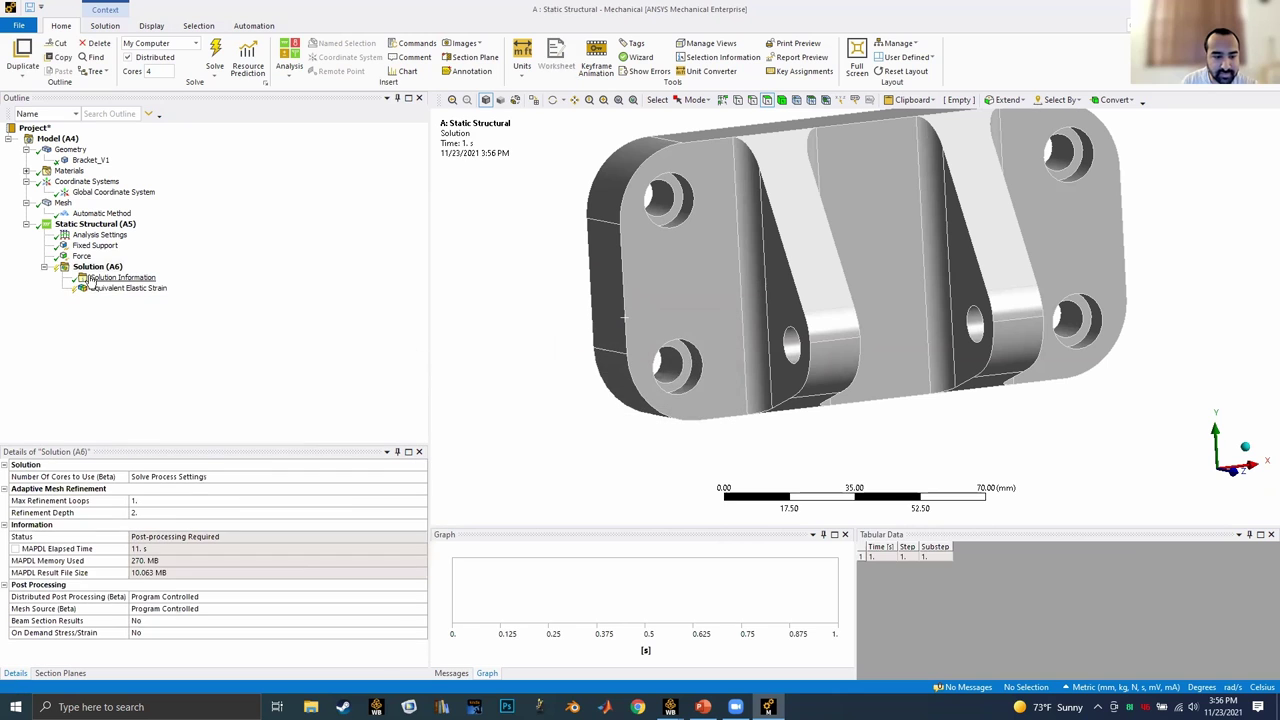
Insert an Equivalent (von-Mises) stress result under Solution.
{"action": "right_click", "coordinate": [90, 268]}
{"action": "mouse_move", "coordinate": [130, 278]}
{"action": "mouse_move", "coordinate": [290, 294]}
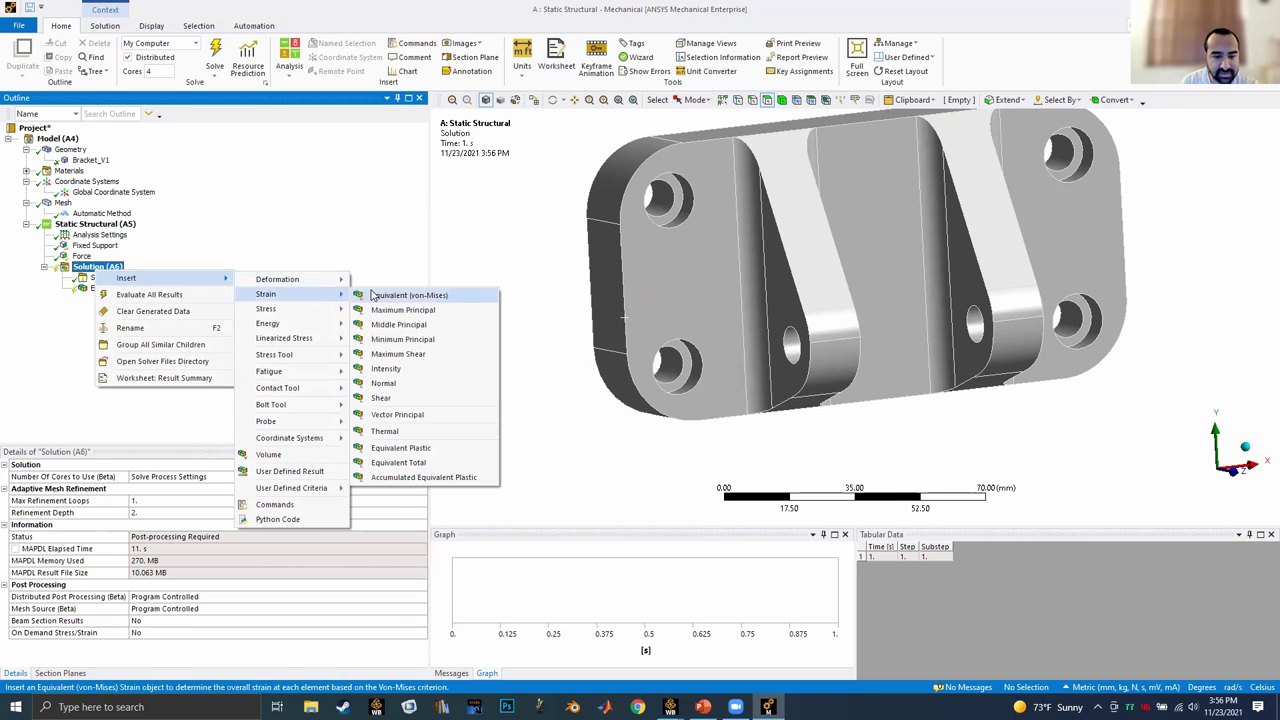
{"action": "left_click", "coordinate": [400, 310]}
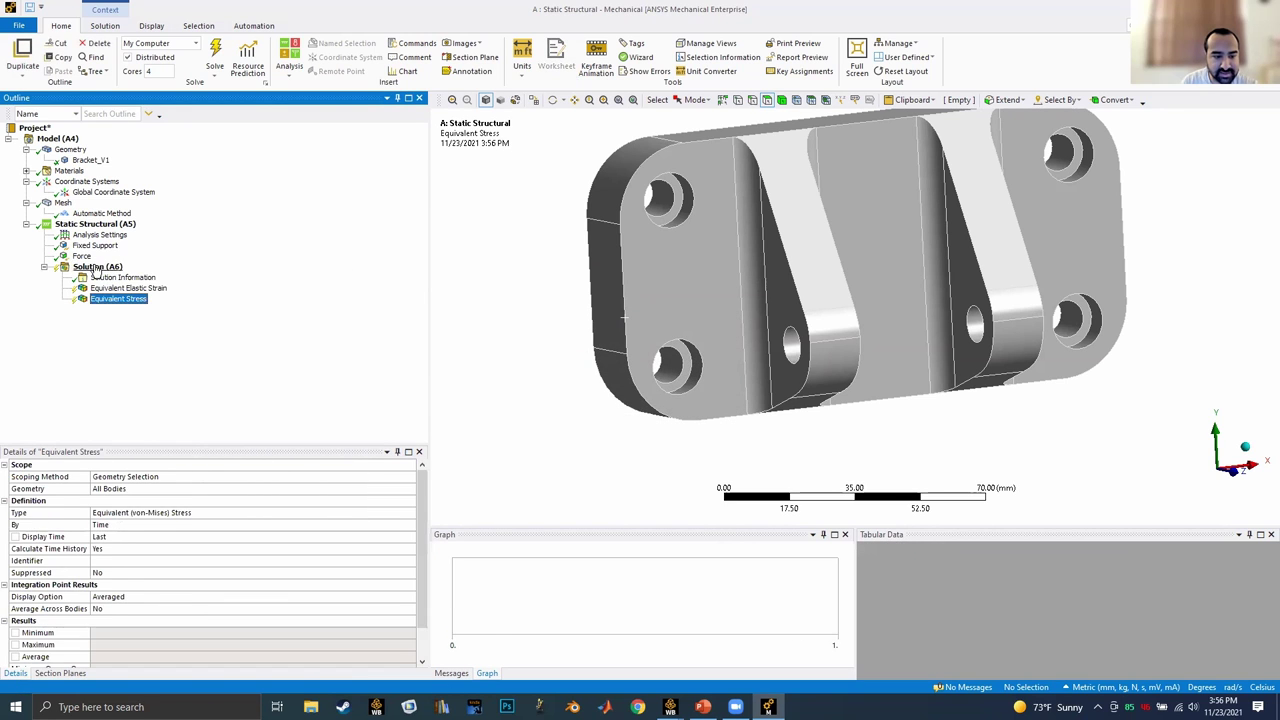
Insert a Total Deformation result under Solution and evaluate all results.
{"action": "right_click", "coordinate": [96, 270]}
{"action": "mouse_move", "coordinate": [120, 270]}
{"action": "left_click", "coordinate": [345, 282]}
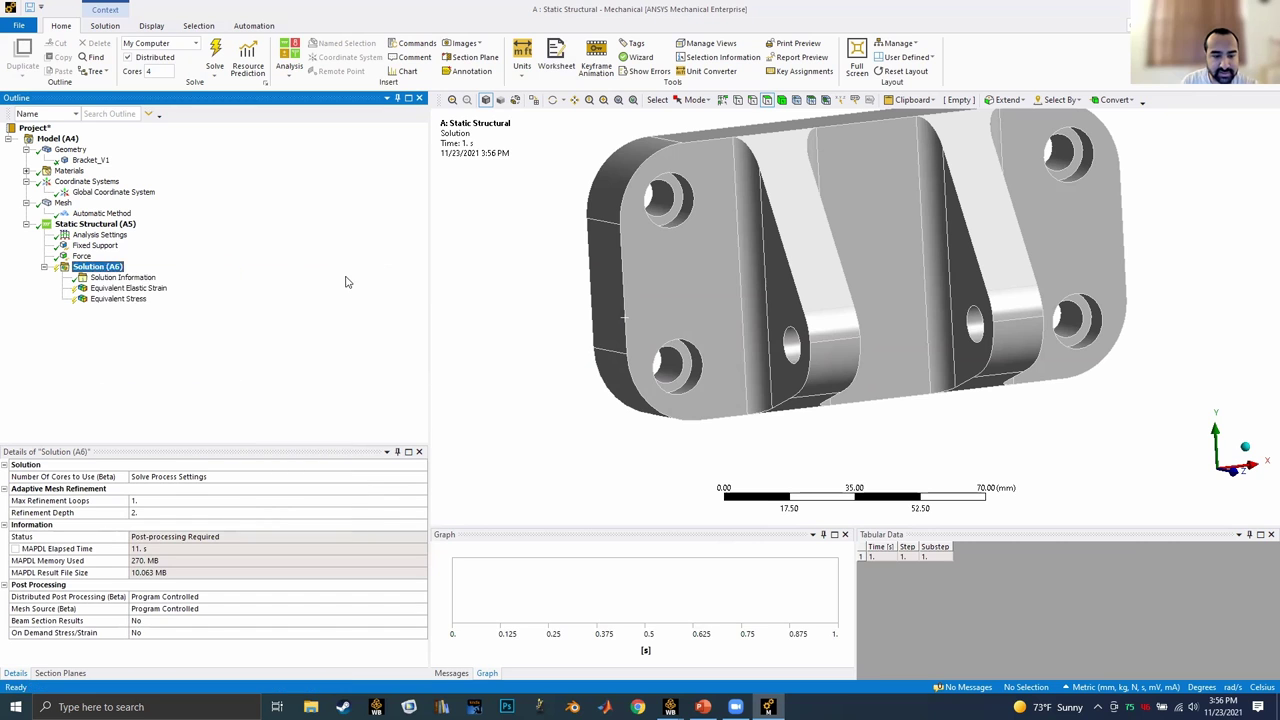
{"action": "right_click", "coordinate": [80, 266]}
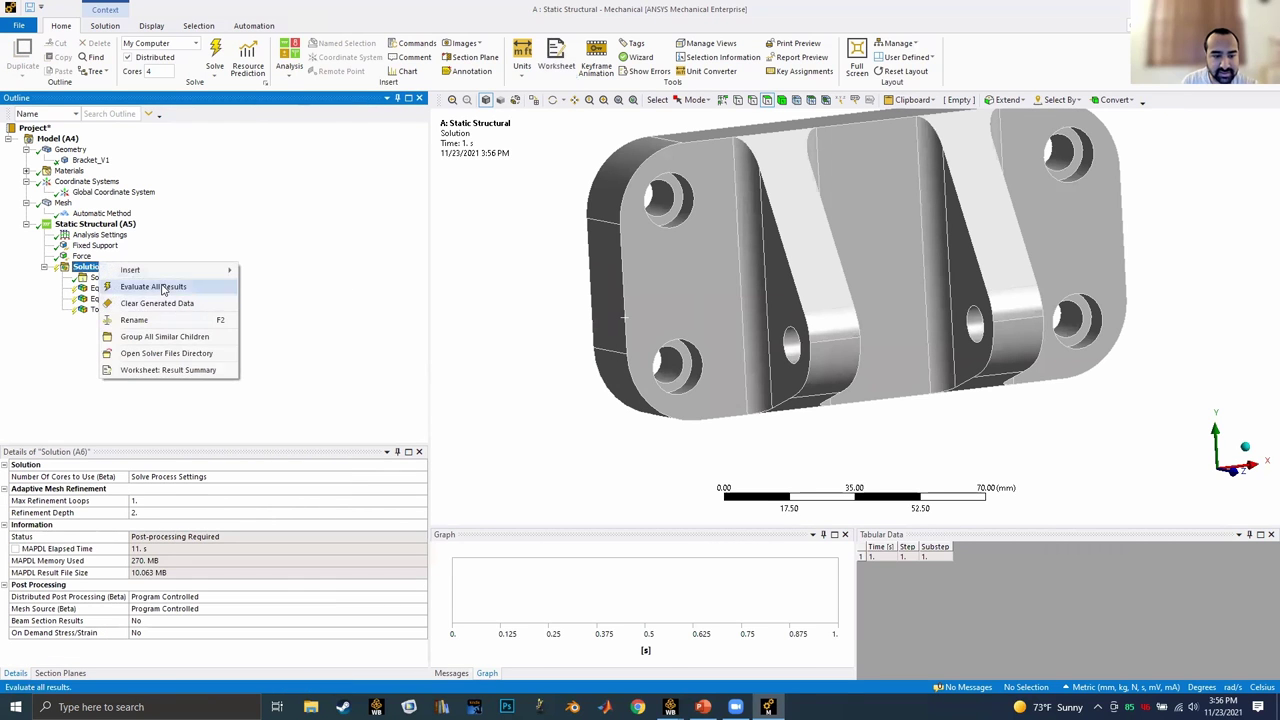
{"action": "left_click", "coordinate": [130, 288]}
Display the Equivalent Elastic Strain result, animate it, and view the deforming bracket from the front and side.
{"action": "left_click", "coordinate": [113, 290]}
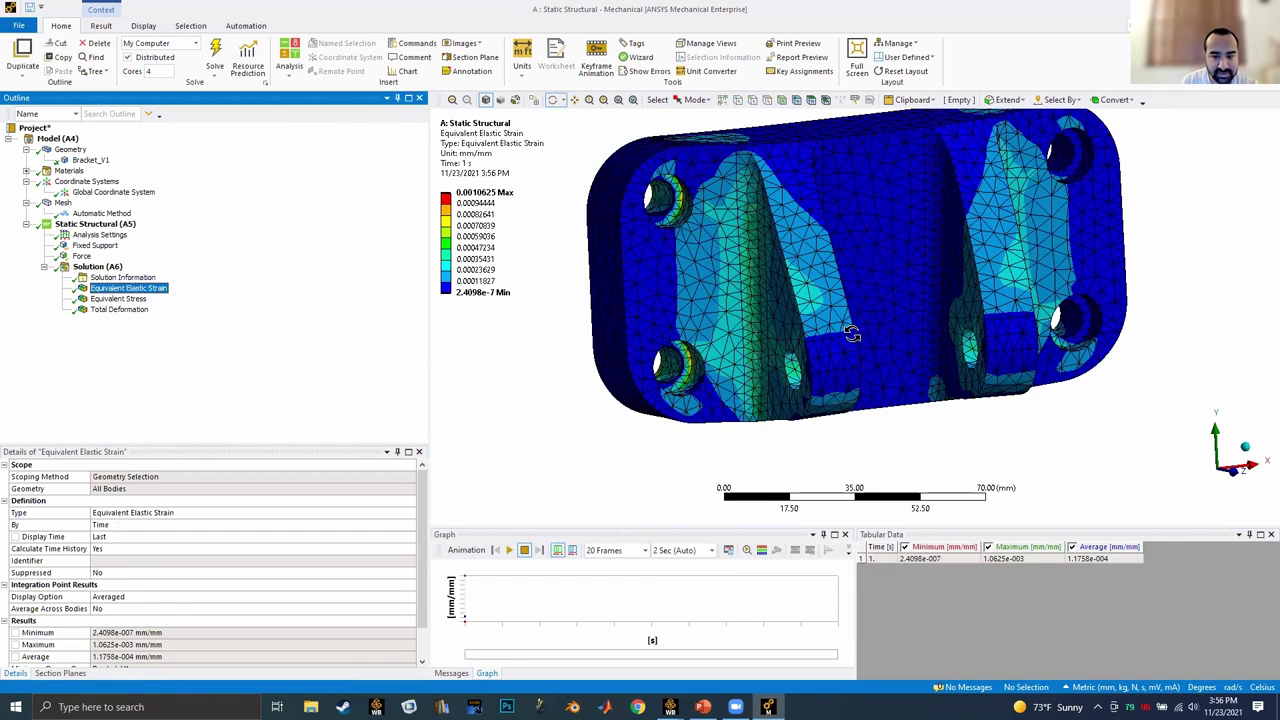
{"action": "middle_click_drag", "start_coordinate": [852, 333], "coordinate": [836, 329]}
{"action": "middle_click_drag", "start_coordinate": [248, 367], "coordinate": [141, 300]}
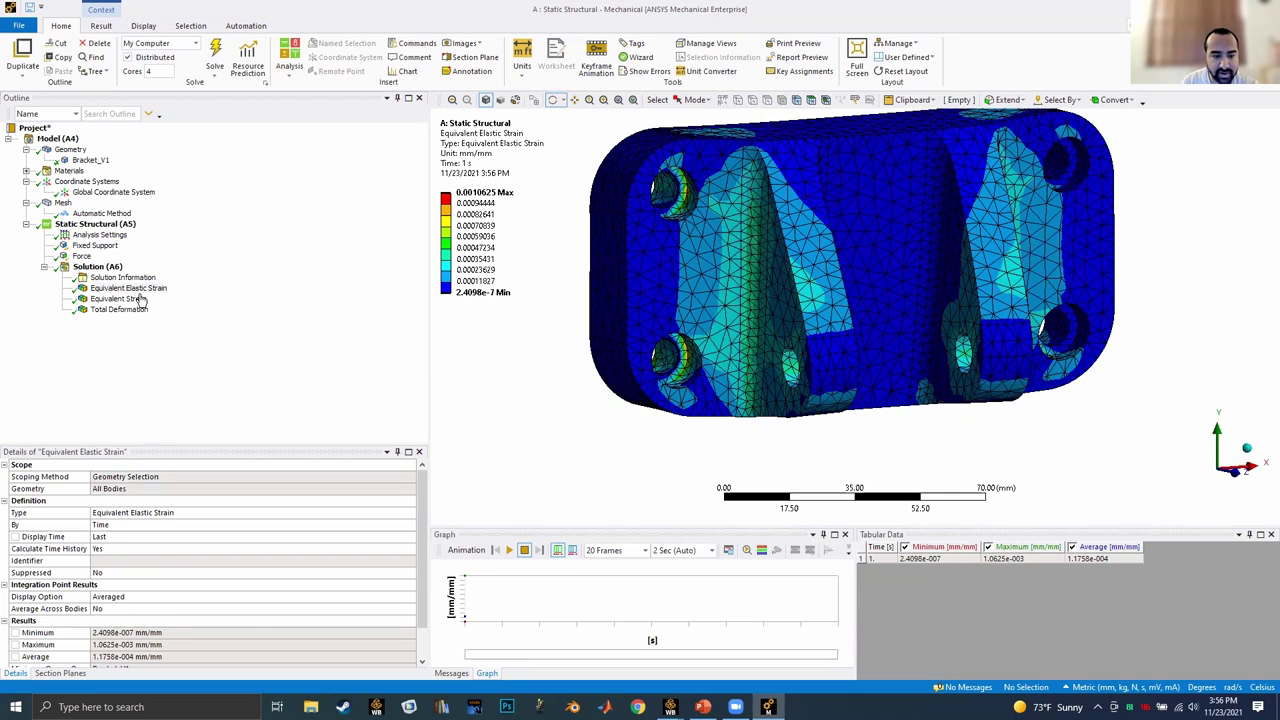
{"action": "left_click", "coordinate": [510, 550]}
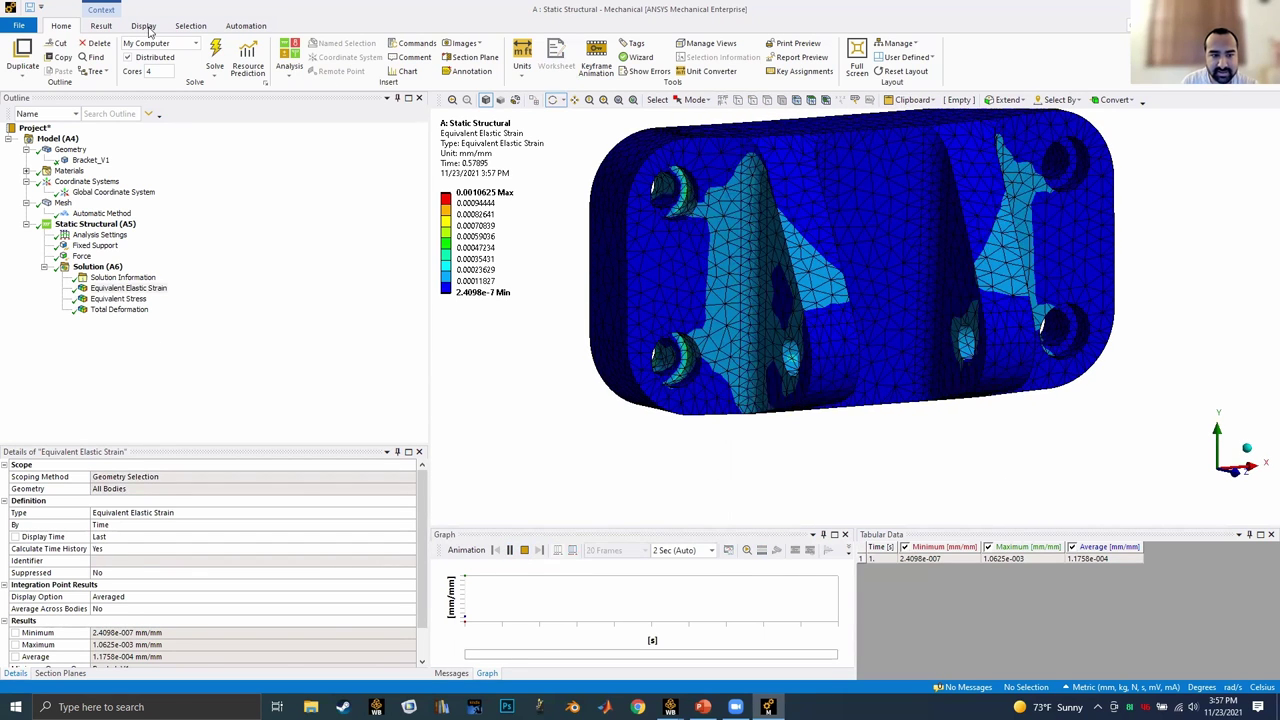
{"action": "left_click", "coordinate": [100, 26]}
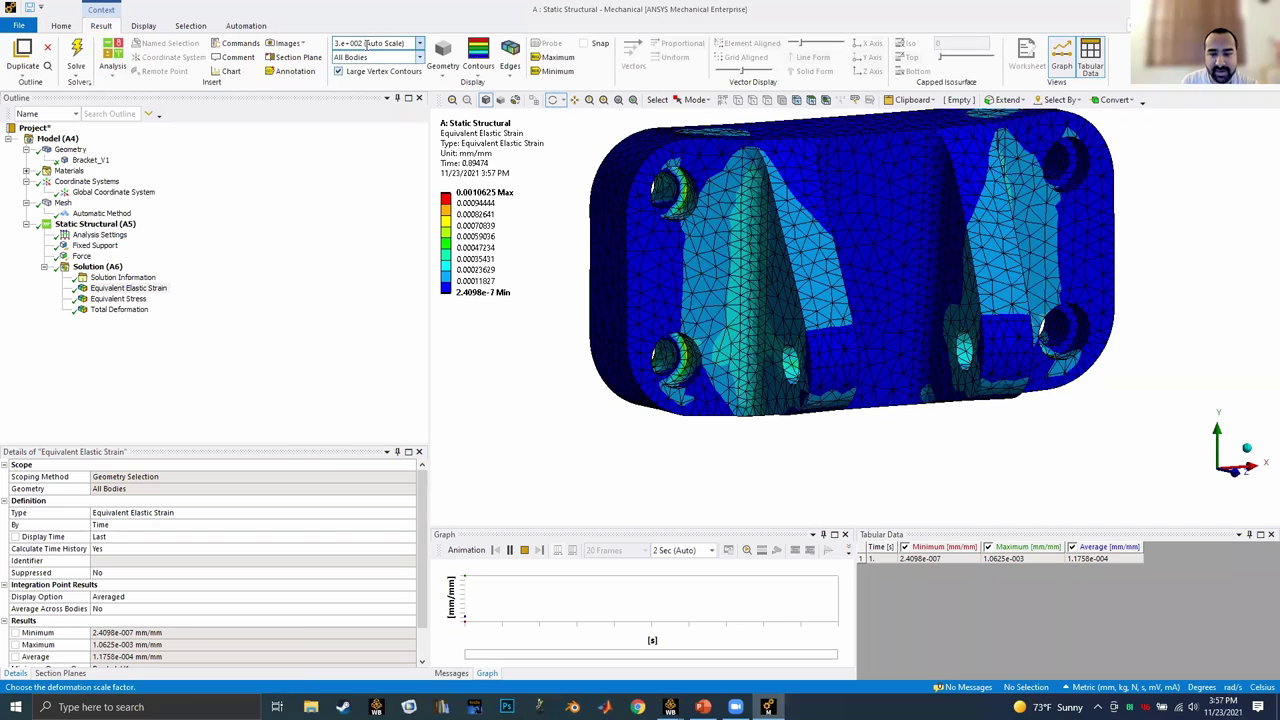
{"action": "left_click_drag", "start_coordinate": [865, 226], "coordinate": [1022, 226]}
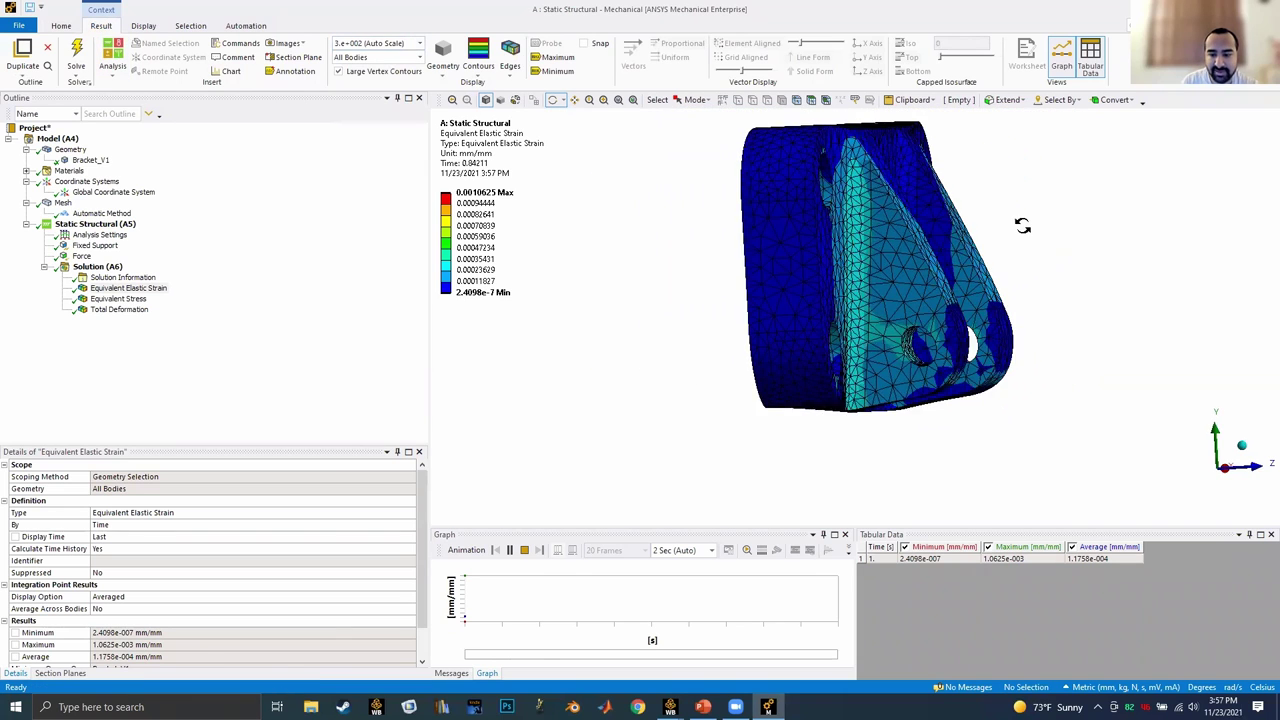
{"action": "left_click_drag", "start_coordinate": [709, 153], "coordinate": [345, 45]}
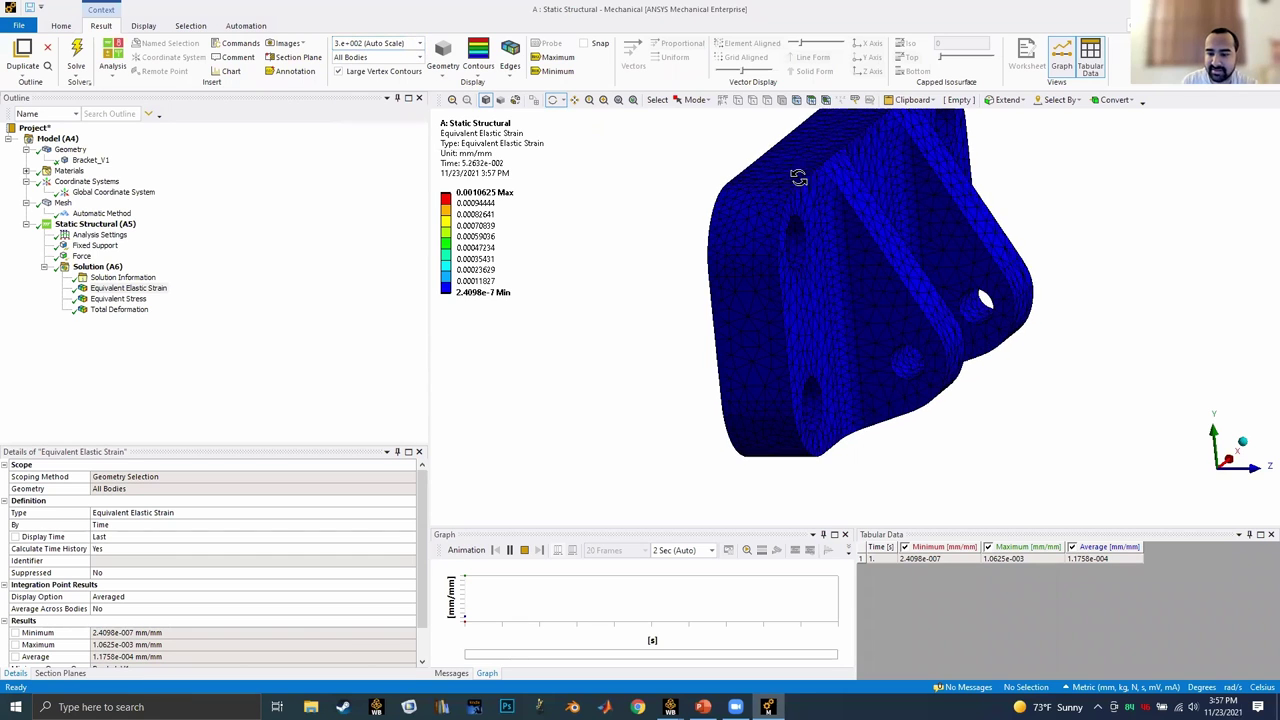
{"action": "left_click_drag", "start_coordinate": [798, 177], "coordinate": [640, 176]}
Set the result deformation scale to 1.0 (True Scale) and replay the strain animation.
{"action": "left_click", "coordinate": [410, 43]}
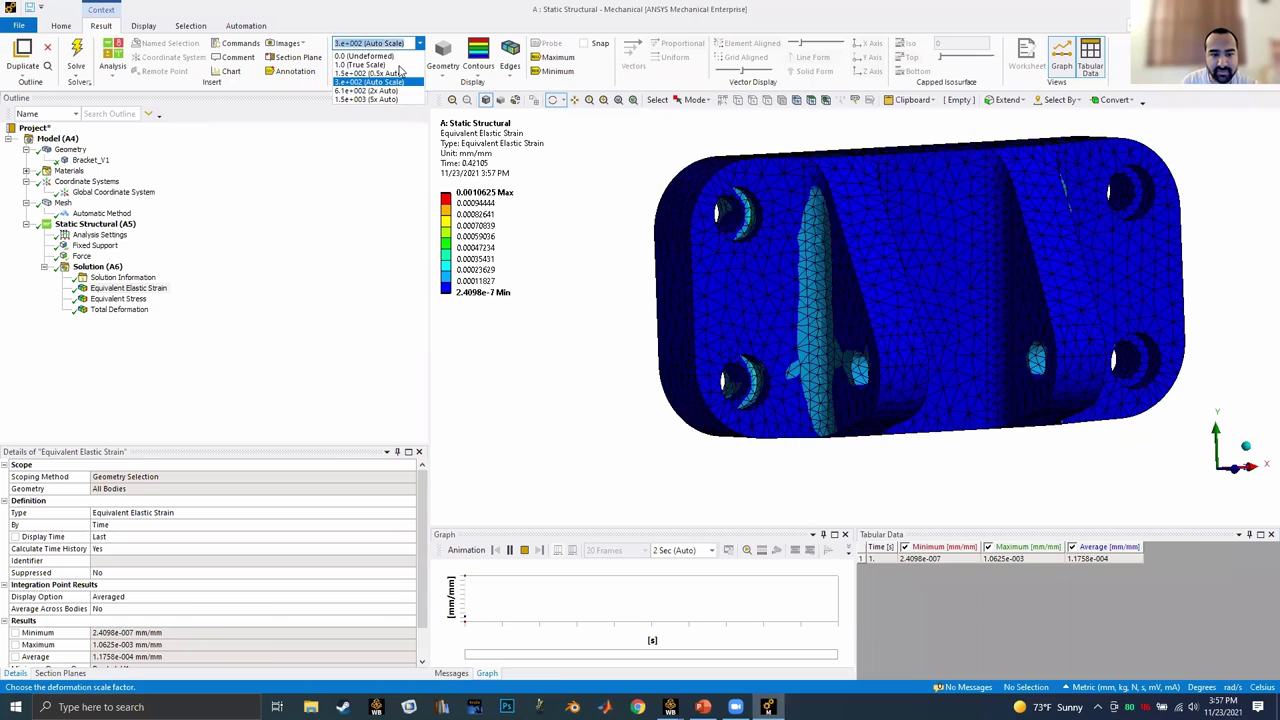
{"action": "left_click", "coordinate": [362, 64]}
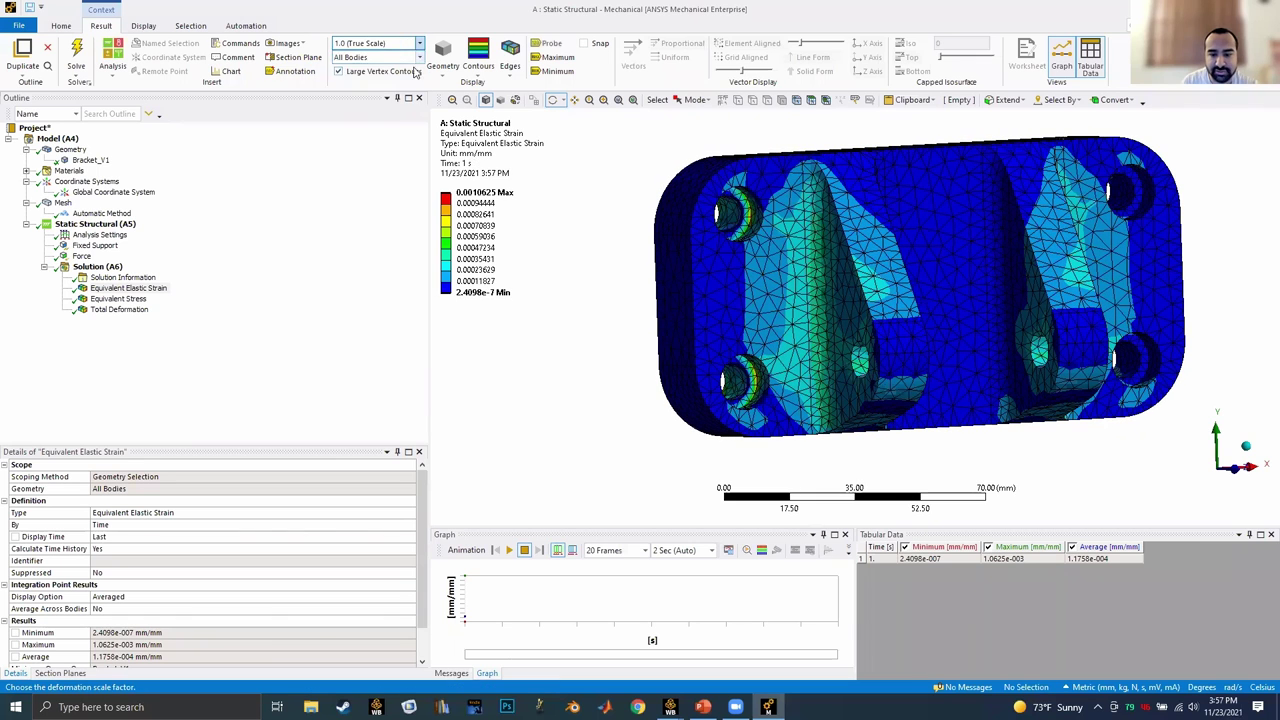
{"action": "left_click", "coordinate": [509, 550]}
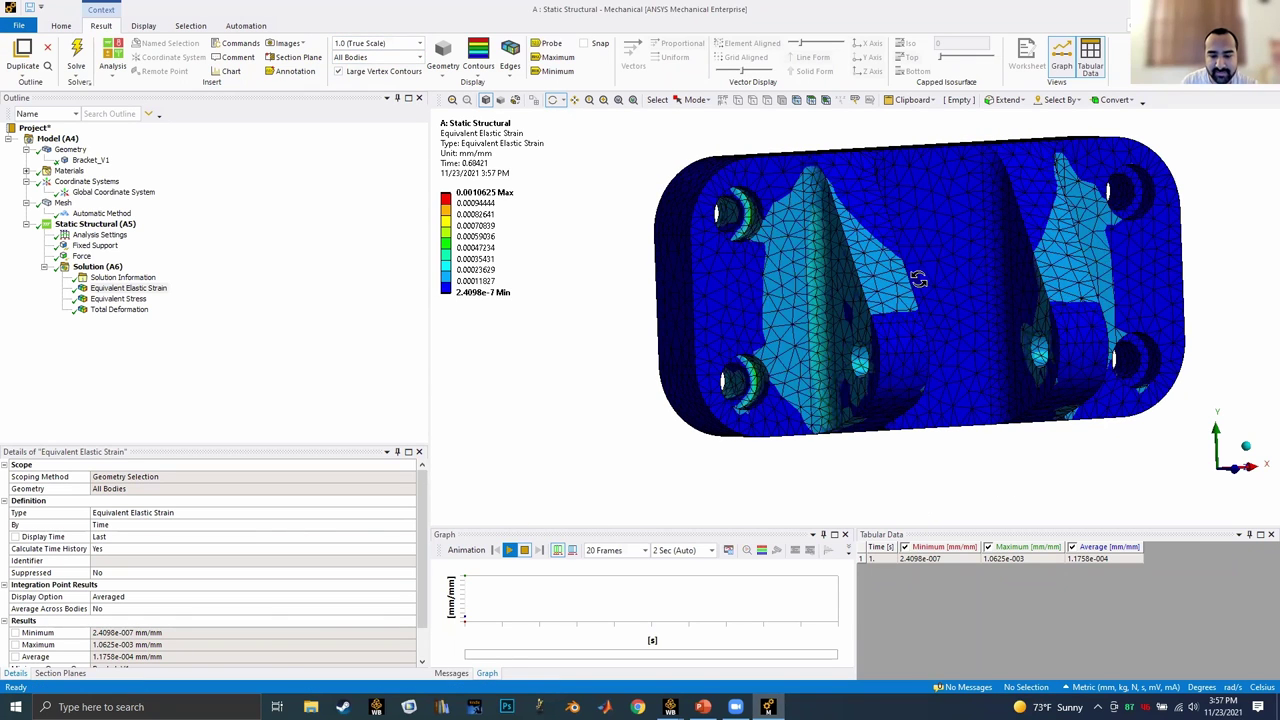
{"action": "left_click_drag", "start_coordinate": [923, 277], "coordinate": [487, 187]}
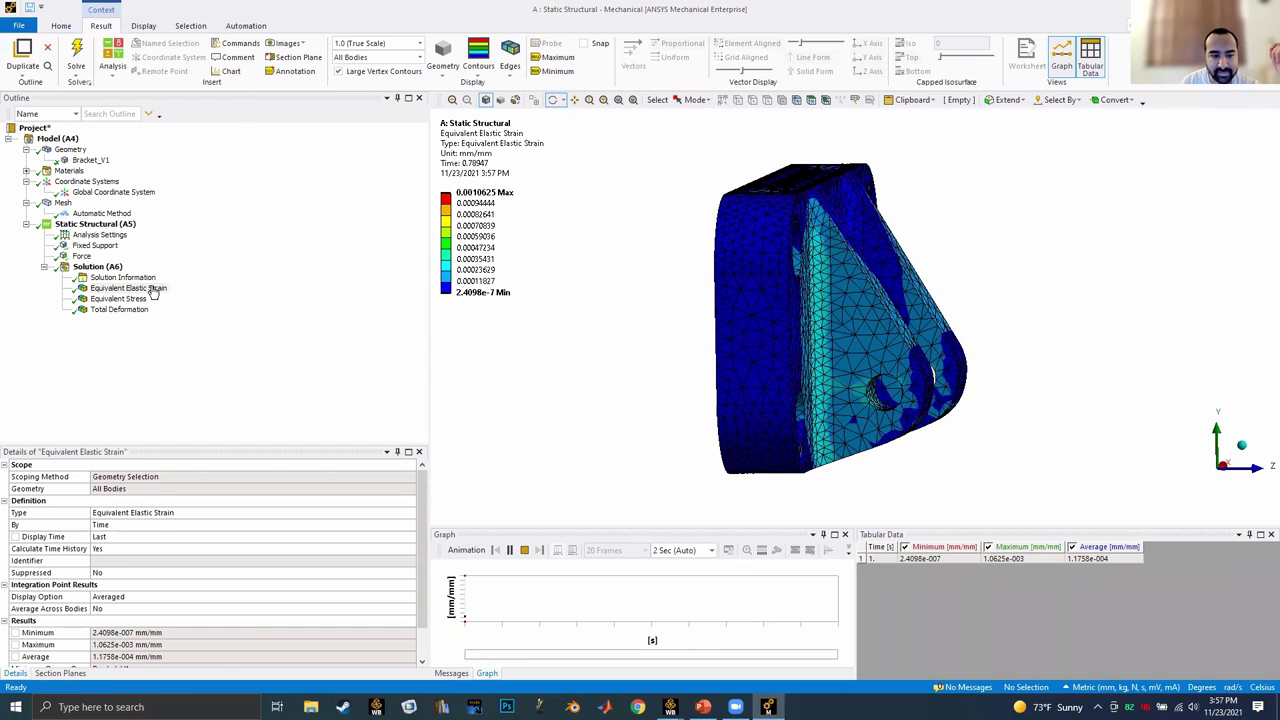
Display the Total Deformation result, animate it, and view the bracket's movement from the side and front.
{"action": "left_click", "coordinate": [130, 311]}
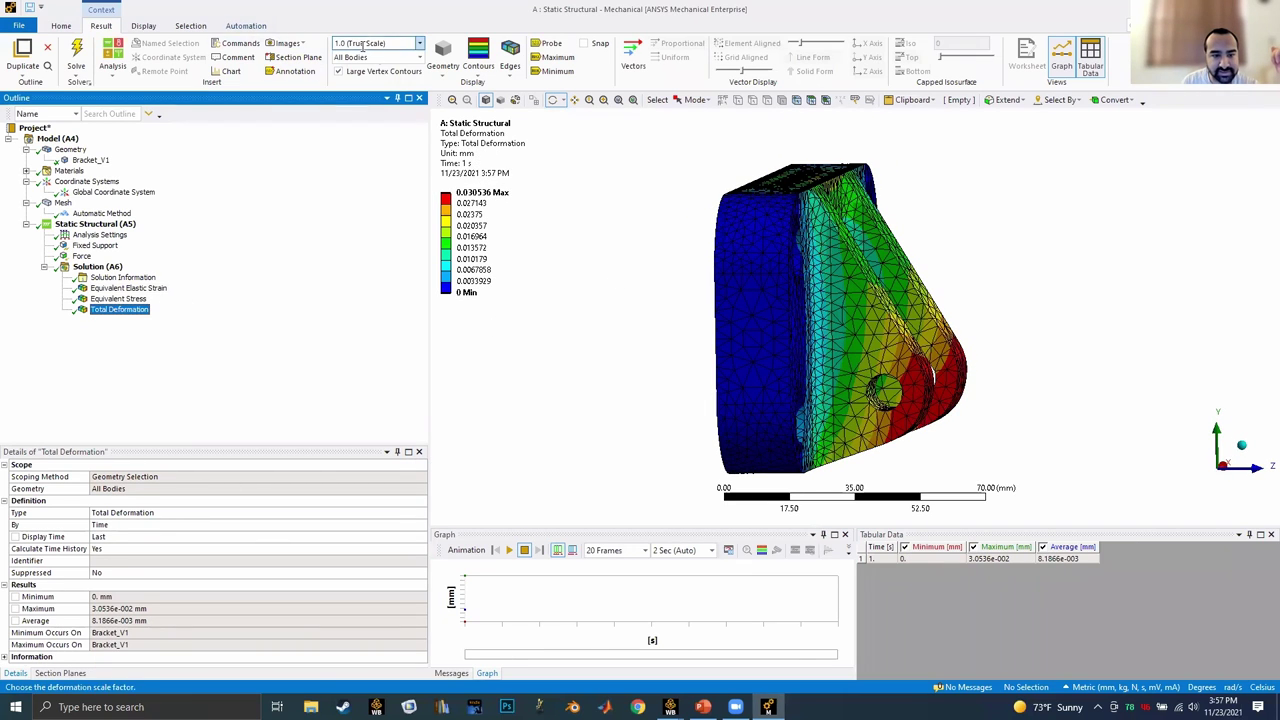
{"action": "left_click", "coordinate": [509, 551]}
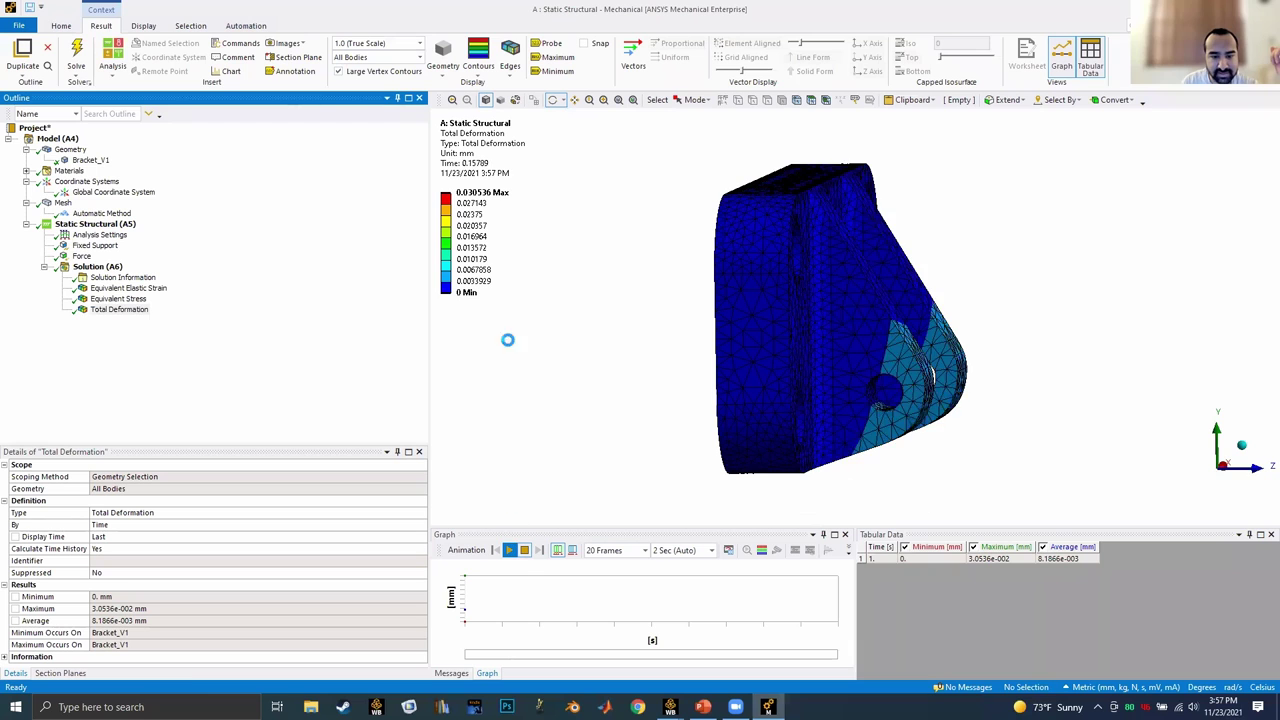
{"action": "left_click", "coordinate": [470, 204]}
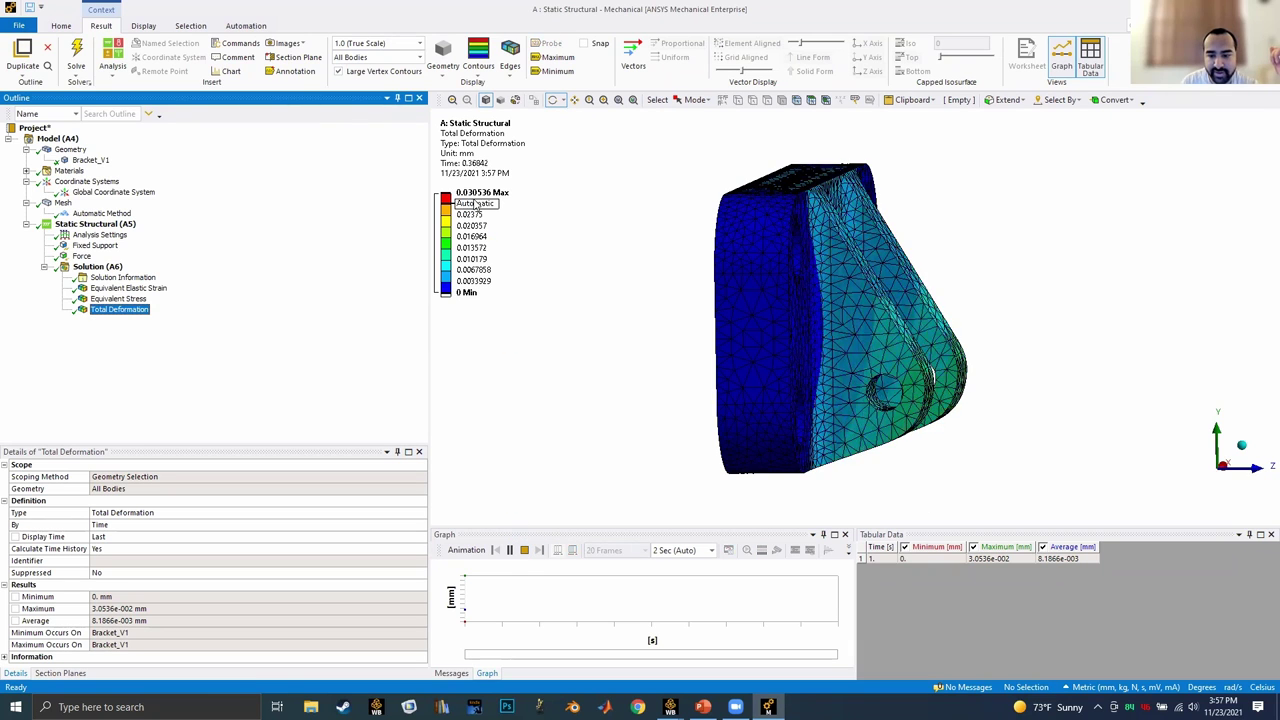
{"action": "mouse_move", "coordinate": [1029, 424]}
{"action": "left_mouse_down"}
{"action": "mouse_move", "coordinate": [944, 430]}
{"action": "mouse_move", "coordinate": [1032, 407]}
{"action": "left_mouse_up"}
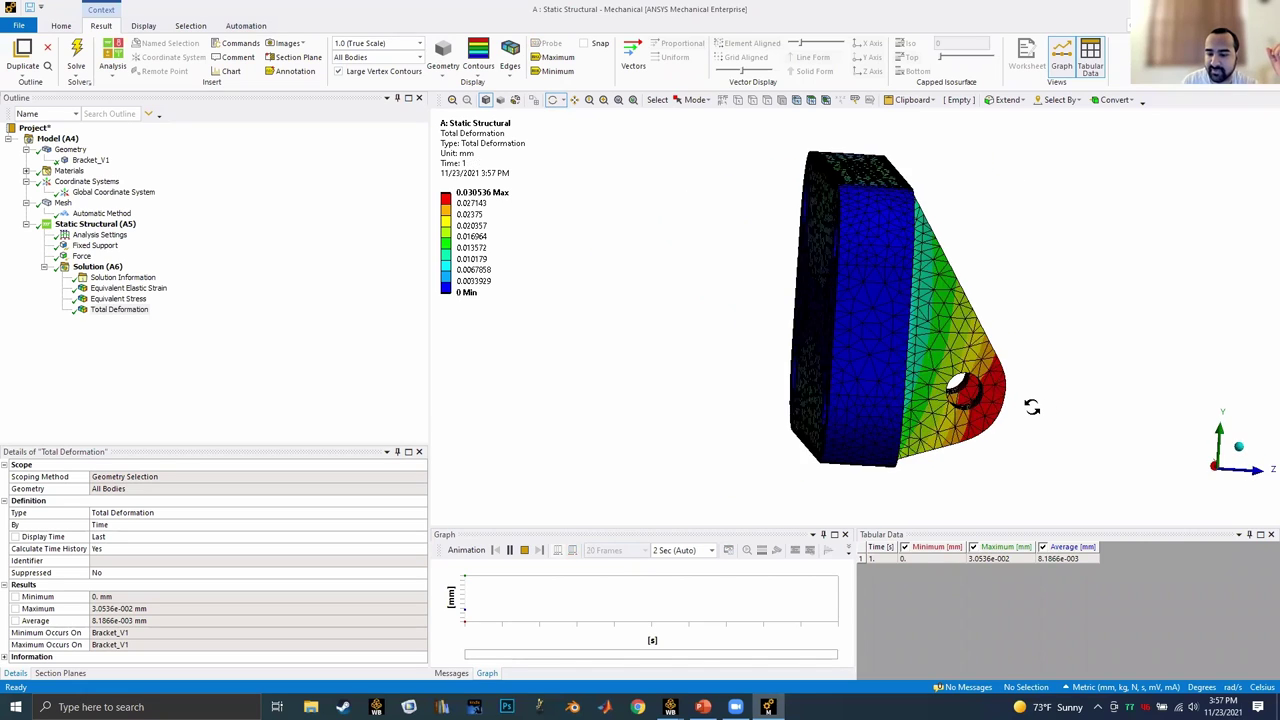
{"action": "left_click_drag", "start_coordinate": [930, 412], "coordinate": [842, 412]}
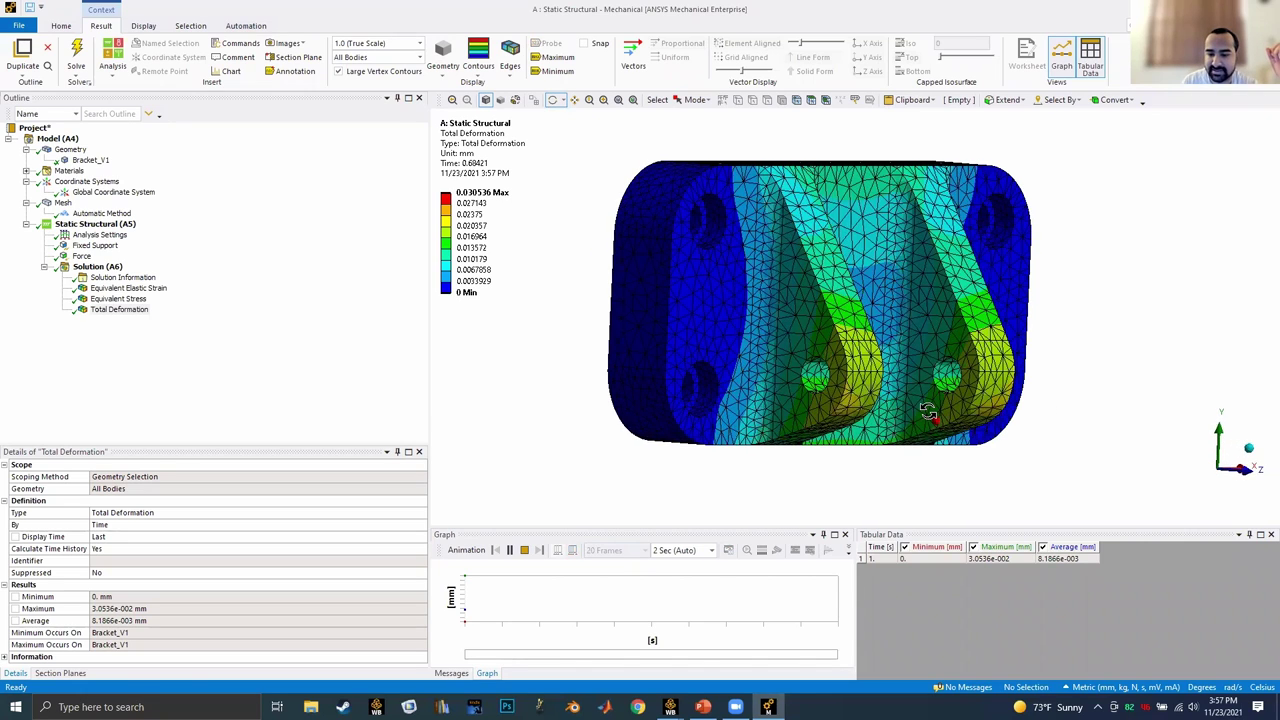
Display the Equivalent Stress result and turn on its maximum and minimum location labels.
{"action": "left_click", "coordinate": [118, 298]}
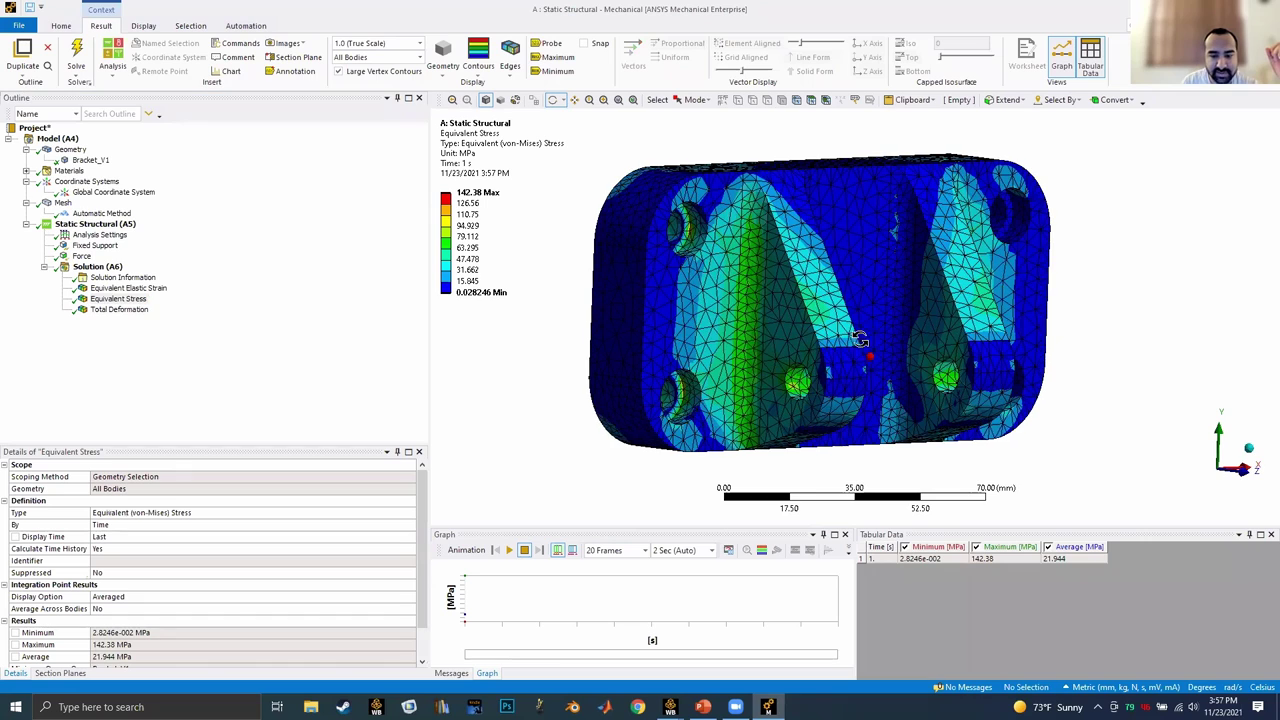
{"action": "left_click_drag", "start_coordinate": [660, 340], "coordinate": [707, 325]}
{"action": "scroll", "coordinate": [707, 325], "scroll_direction": "up", "scroll_amount": 3}
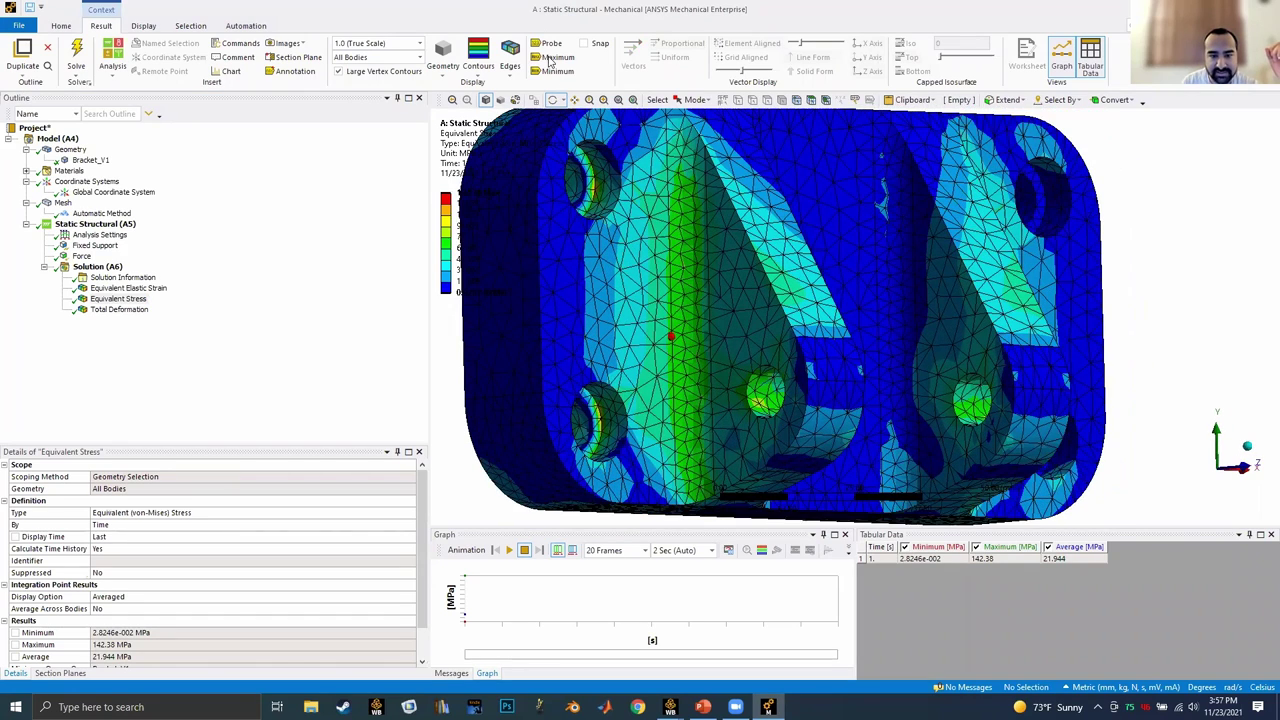
{"action": "left_click", "coordinate": [553, 57]}
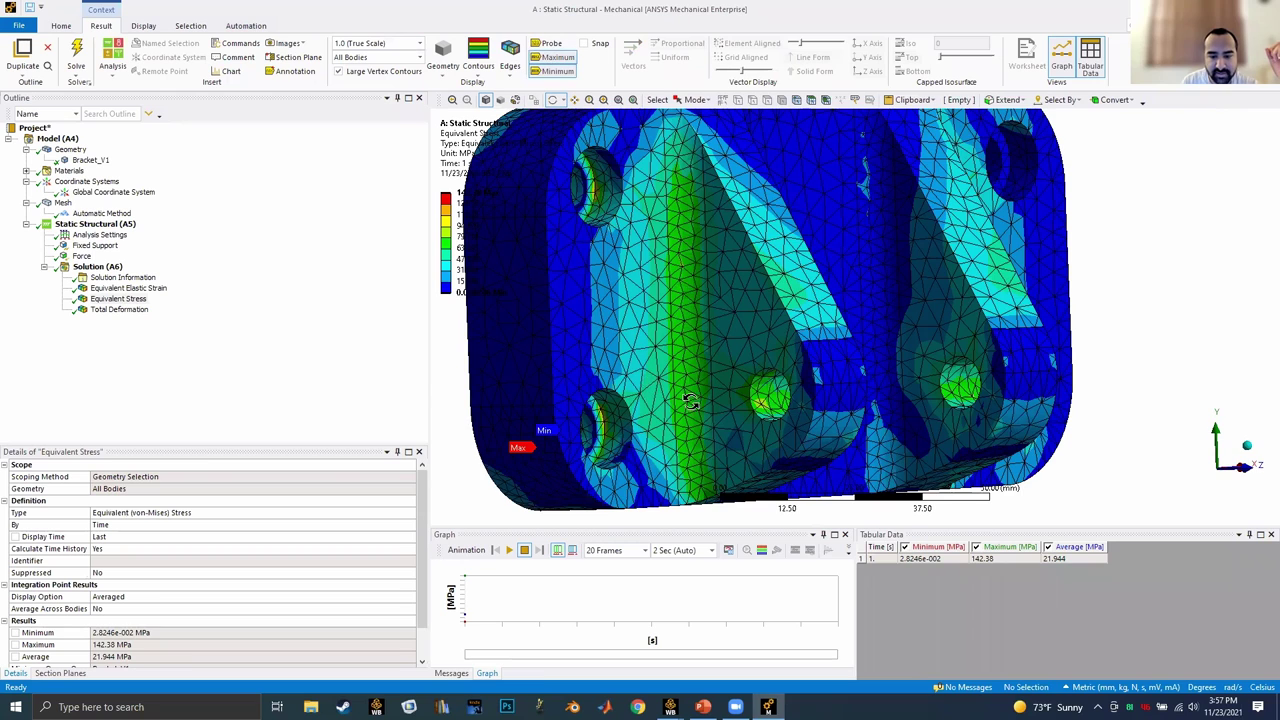
Examine the equivalent stress contours around the bracket's mounting holes and the maximum and minimum stress locations.
{"action": "scroll", "coordinate": [690, 400], "scroll_direction": "down", "scroll_amount": 3}
{"action": "left_click_drag", "start_coordinate": [690, 400], "coordinate": [879, 311]}
{"action": "scroll", "coordinate": [1004, 300], "scroll_direction": "up", "scroll_amount": 5}
{"action": "scroll", "coordinate": [870, 322], "scroll_direction": "down", "scroll_amount": 4}
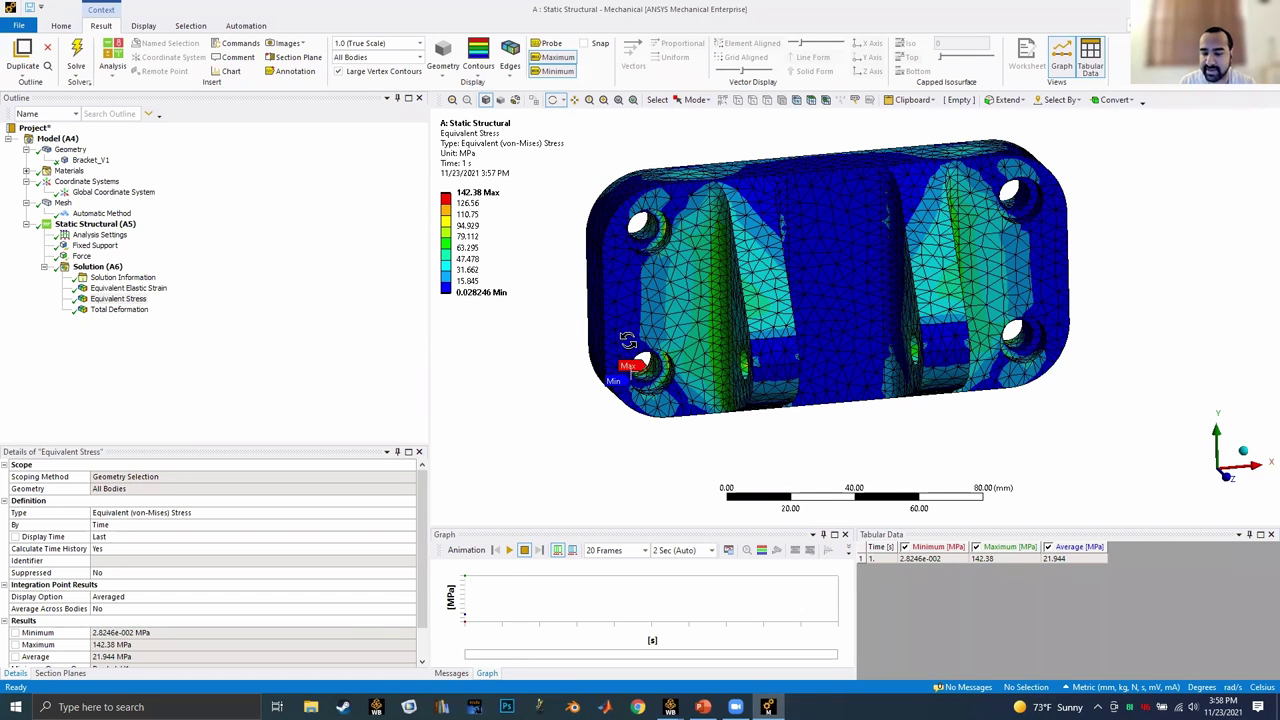
{"action": "scroll", "coordinate": [612, 375], "scroll_direction": "up", "scroll_amount": 4}
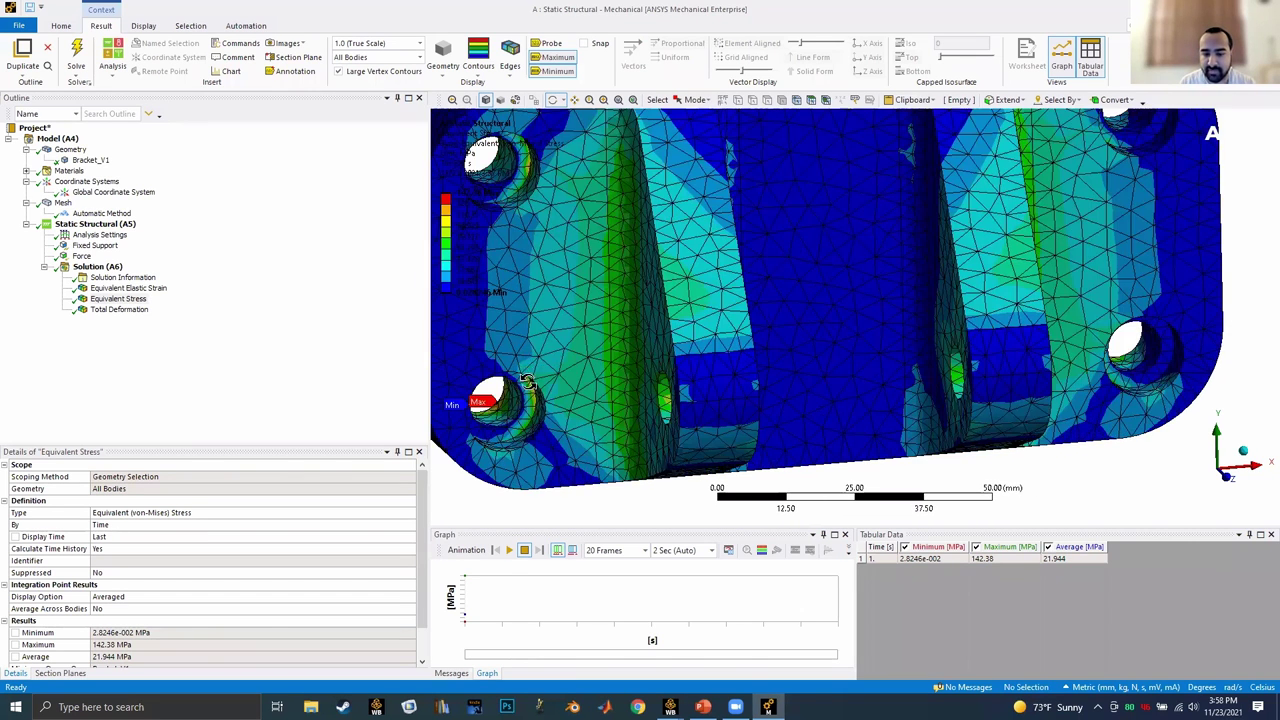
{"action": "scroll", "coordinate": [546, 336], "scroll_direction": "up", "scroll_amount": 1}
{"action": "scroll", "coordinate": [617, 316], "scroll_direction": "down", "scroll_amount": 2}
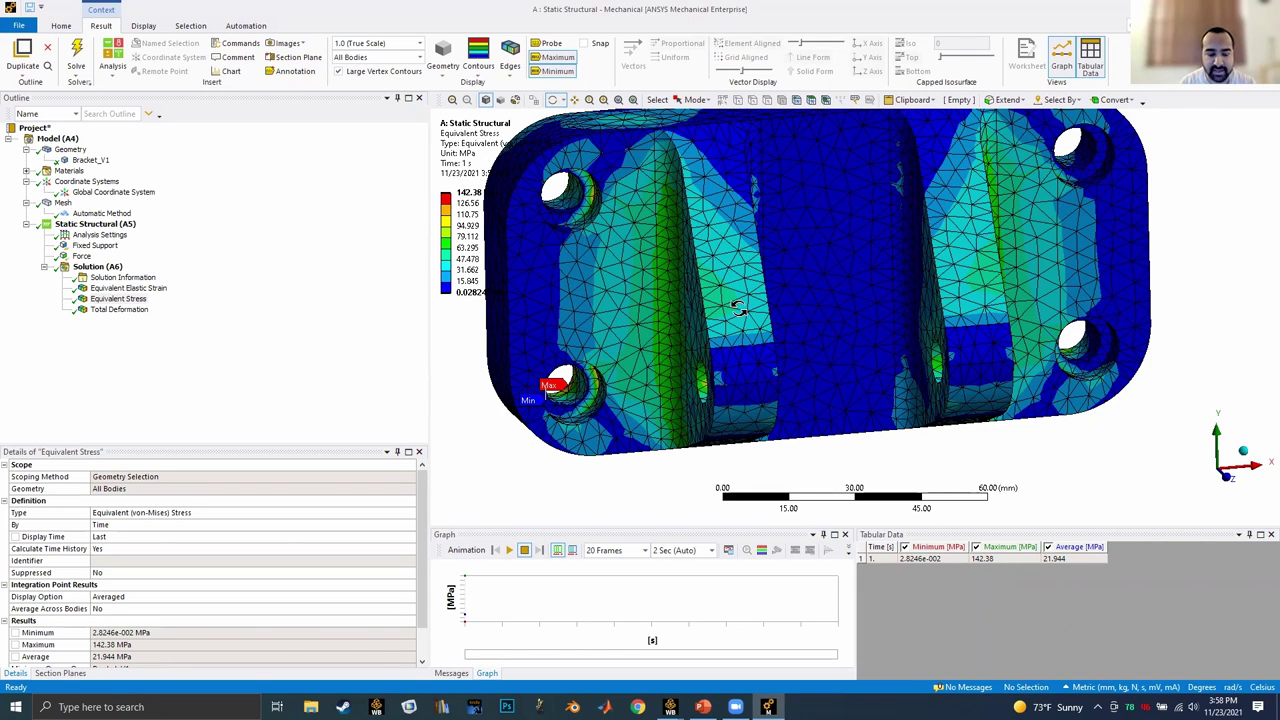
{"action": "left_click_drag", "start_coordinate": [845, 325], "coordinate": [836, 378]}
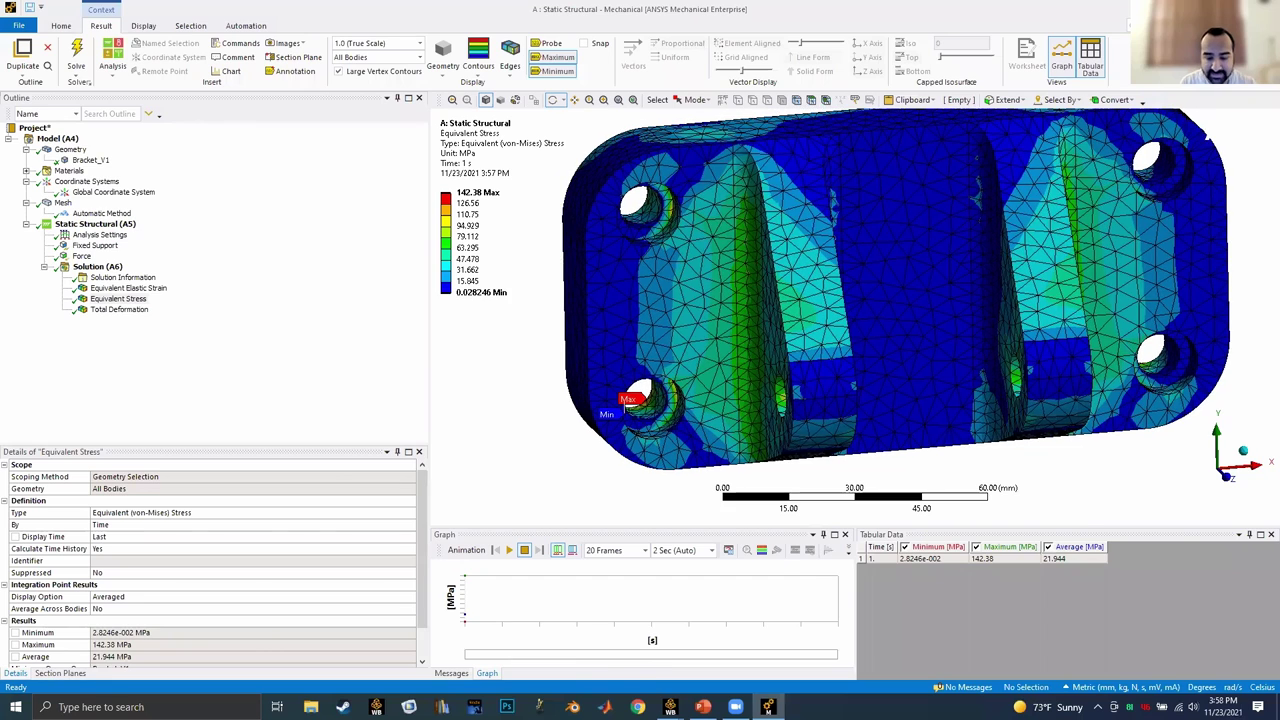
Switch to the ANSYS Workshop presentation in PowerPoint and start the slide show from the Mesh Check slide.
{"action": "left_click", "coordinate": [703, 707]}
{"action": "scroll", "coordinate": [200, 530], "scroll_direction": "down", "scroll_amount": 8}
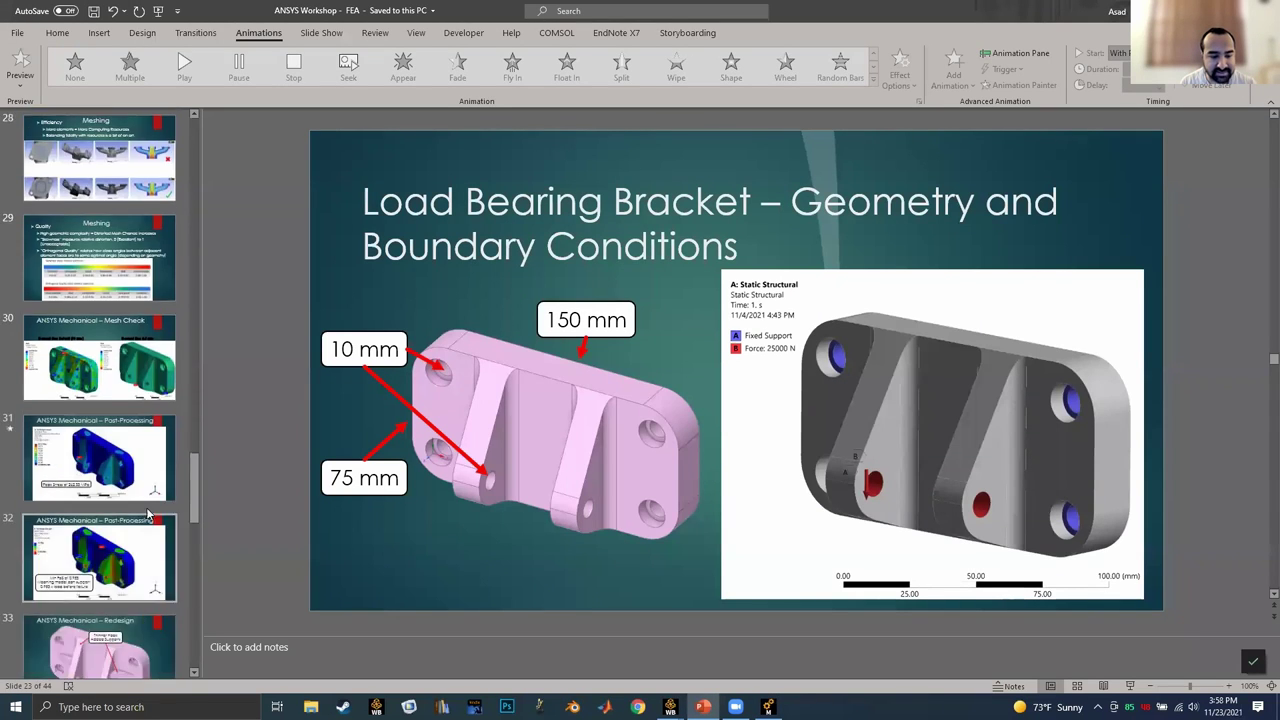
{"action": "left_click", "coordinate": [160, 250]}
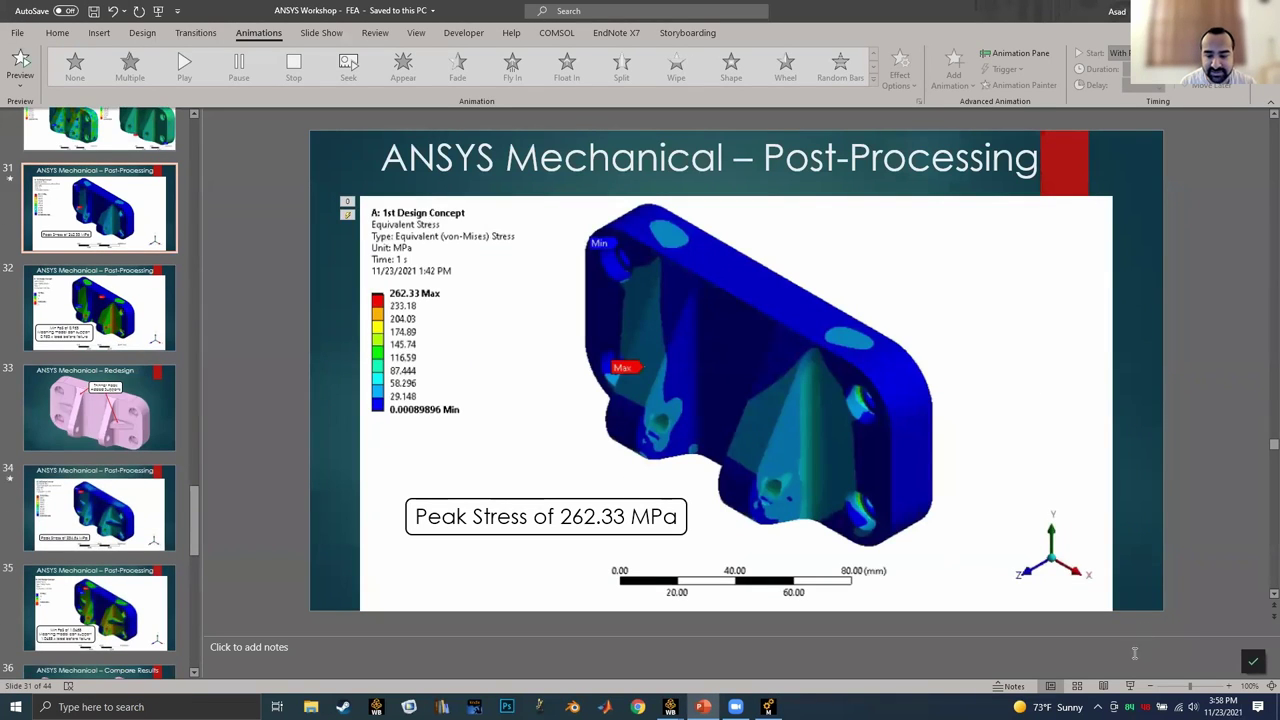
{"action": "scroll", "coordinate": [110, 400], "scroll_direction": "up", "scroll_amount": 3}
{"action": "left_click", "coordinate": [110, 407]}
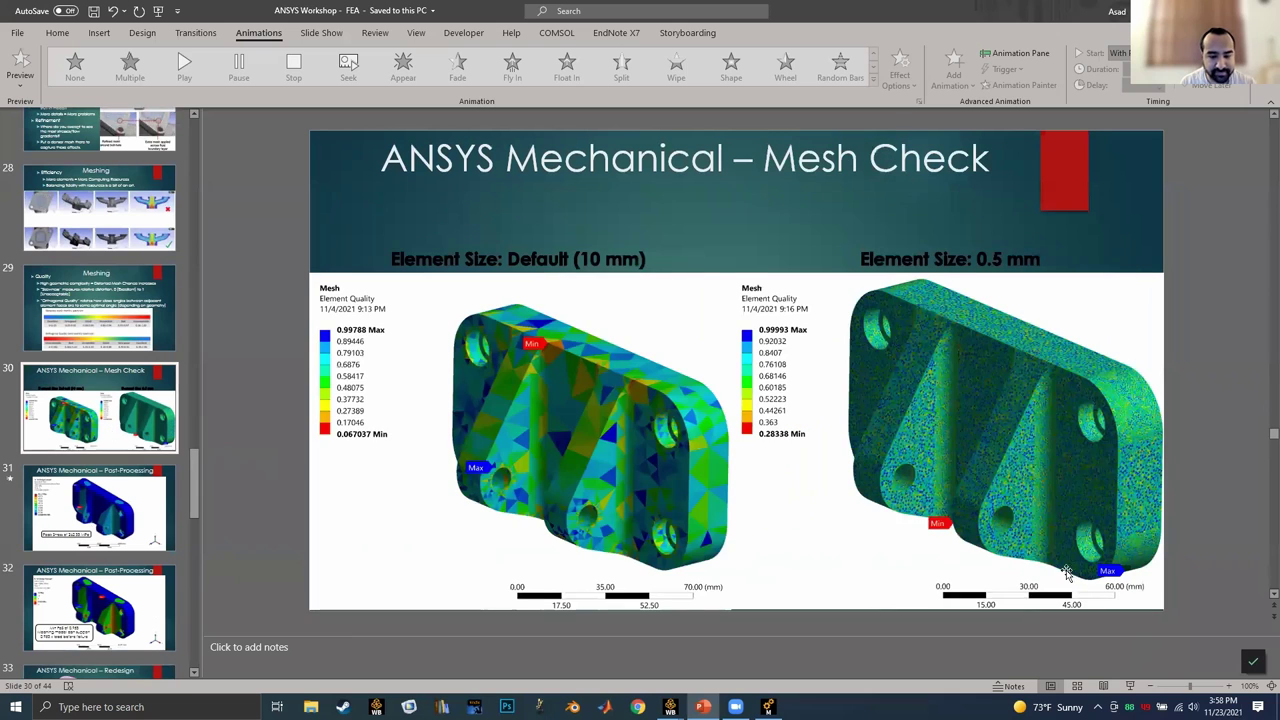
{"action": "left_click", "coordinate": [1131, 687]}
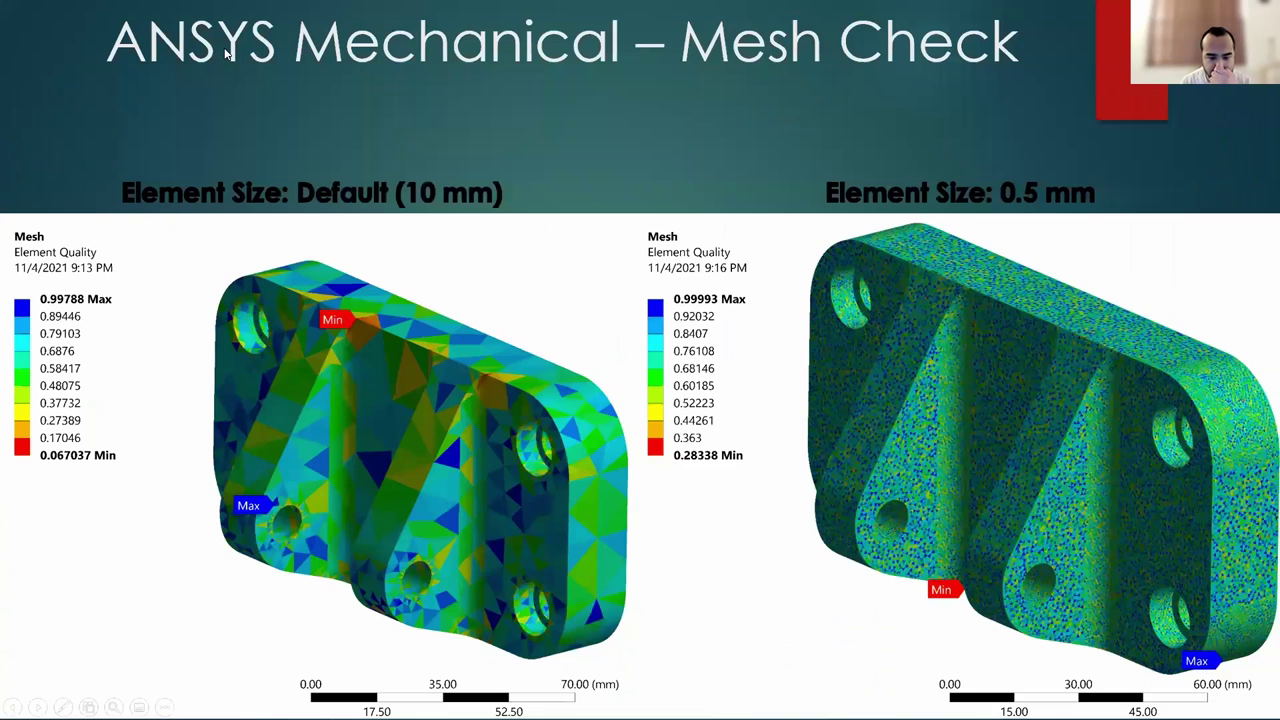
Advance to the Post-Processing slide, view the first design concept's von-Mises stress animation, and end the slide show.
{"action": "key", "text": "Right"}
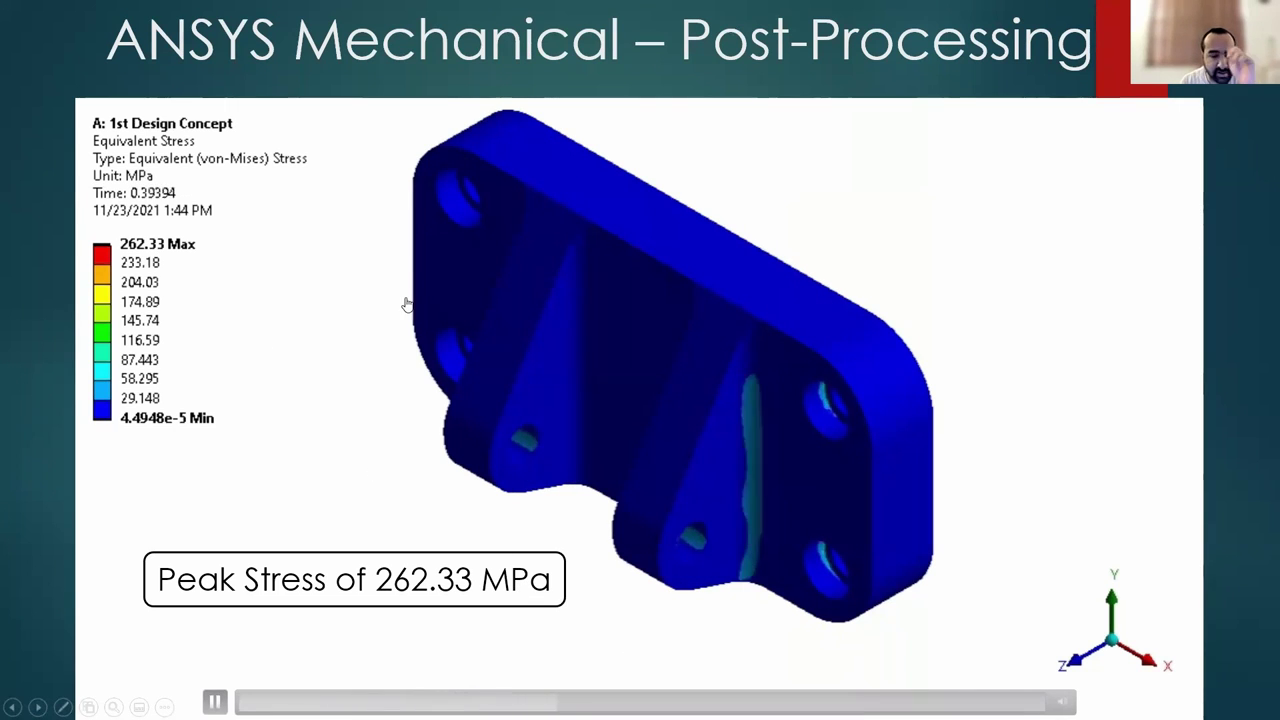
{"action": "left_click", "coordinate": [699, 461]}
{"action": "key", "text": "Escape"}
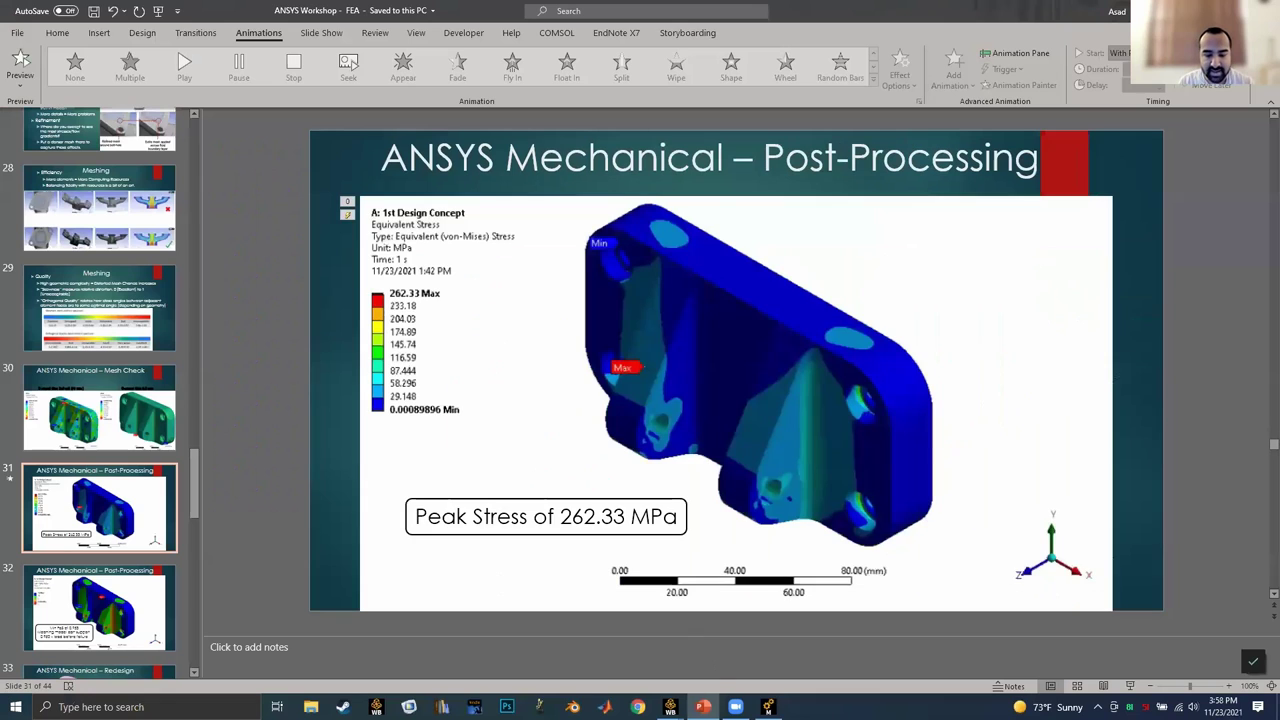
Switch back to Ansys Mechanical, insert a Stress Tool with the Max Equivalent Stress theory under Solution, and expand it to show its Safety Factor.
{"action": "key", "text": "alt+Tab"}
{"action": "right_click", "coordinate": [88, 268]}
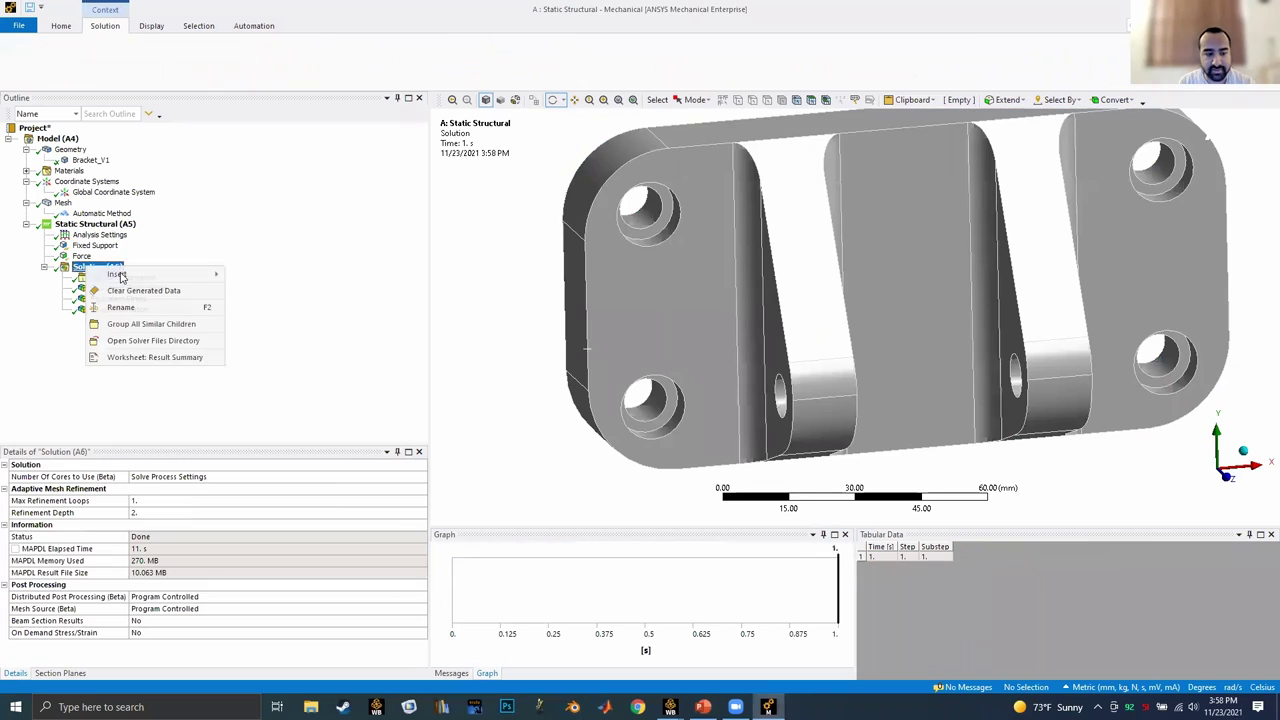
{"action": "mouse_move", "coordinate": [150, 274]}
{"action": "mouse_move", "coordinate": [292, 374]}
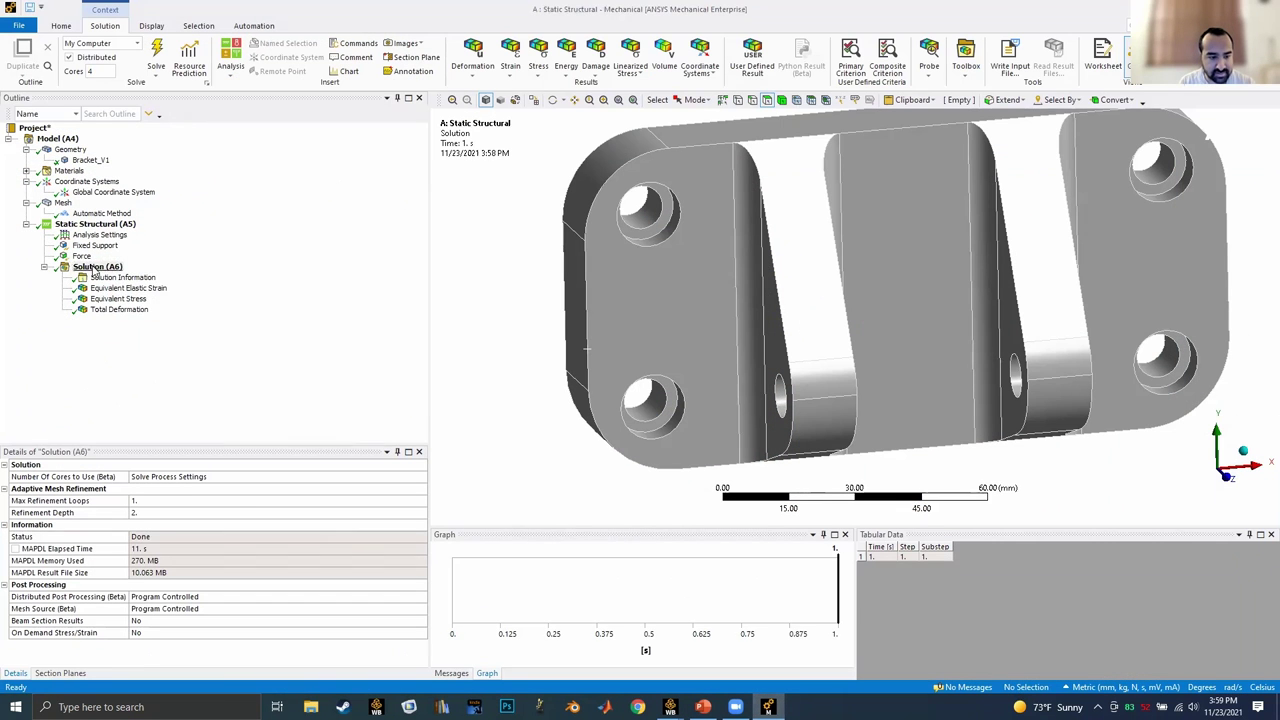
{"action": "right_click", "coordinate": [94, 269]}
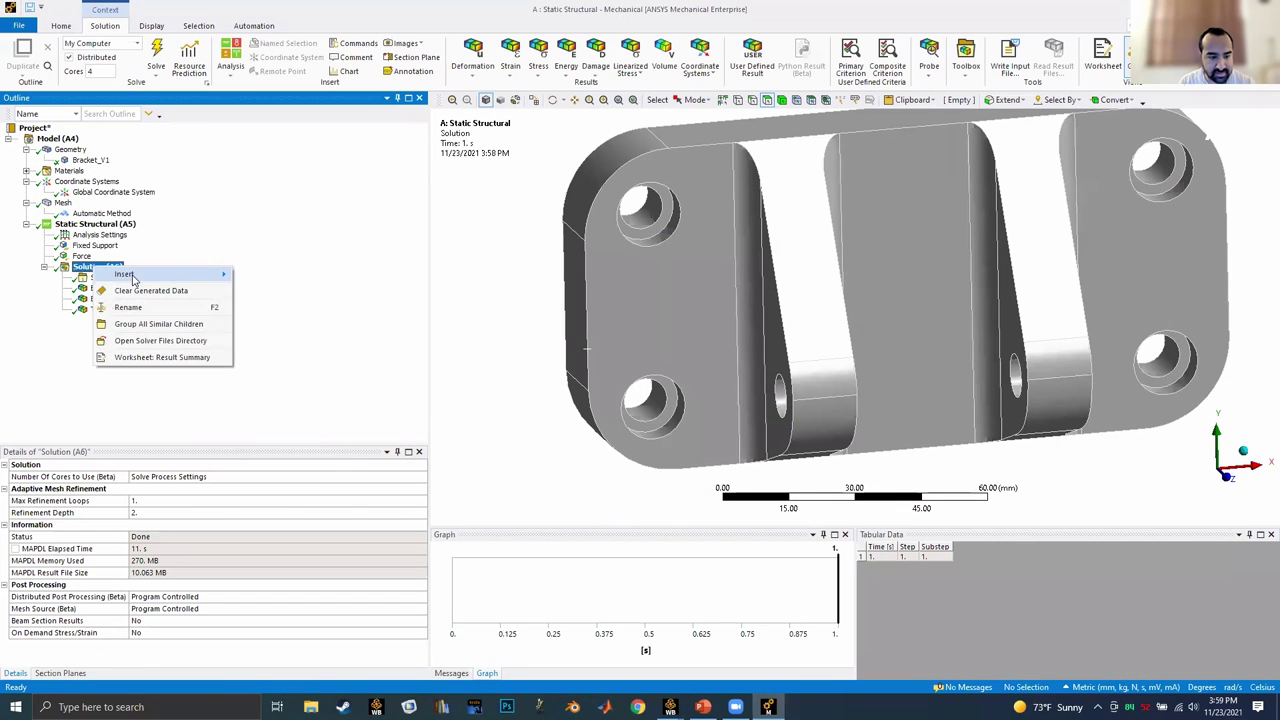
{"action": "mouse_move", "coordinate": [124, 274]}
{"action": "mouse_move", "coordinate": [285, 350]}
{"action": "left_click", "coordinate": [404, 353]}
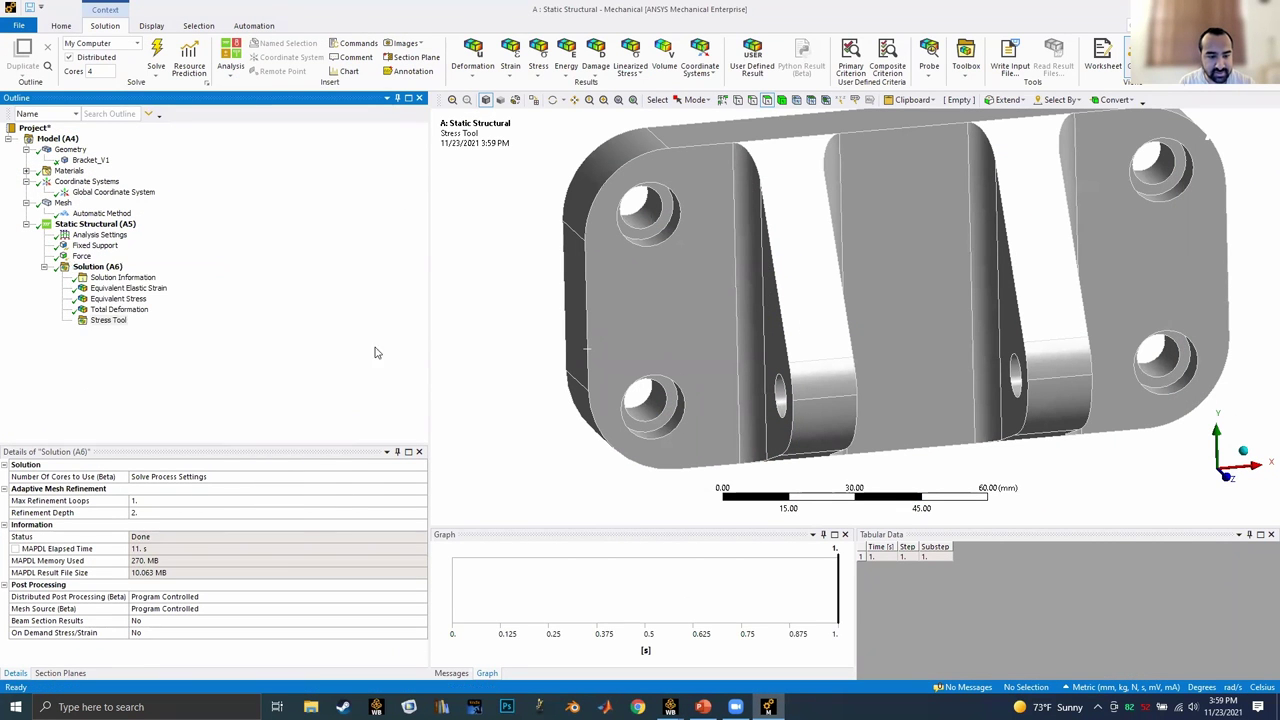
{"action": "left_click", "coordinate": [62, 321]}
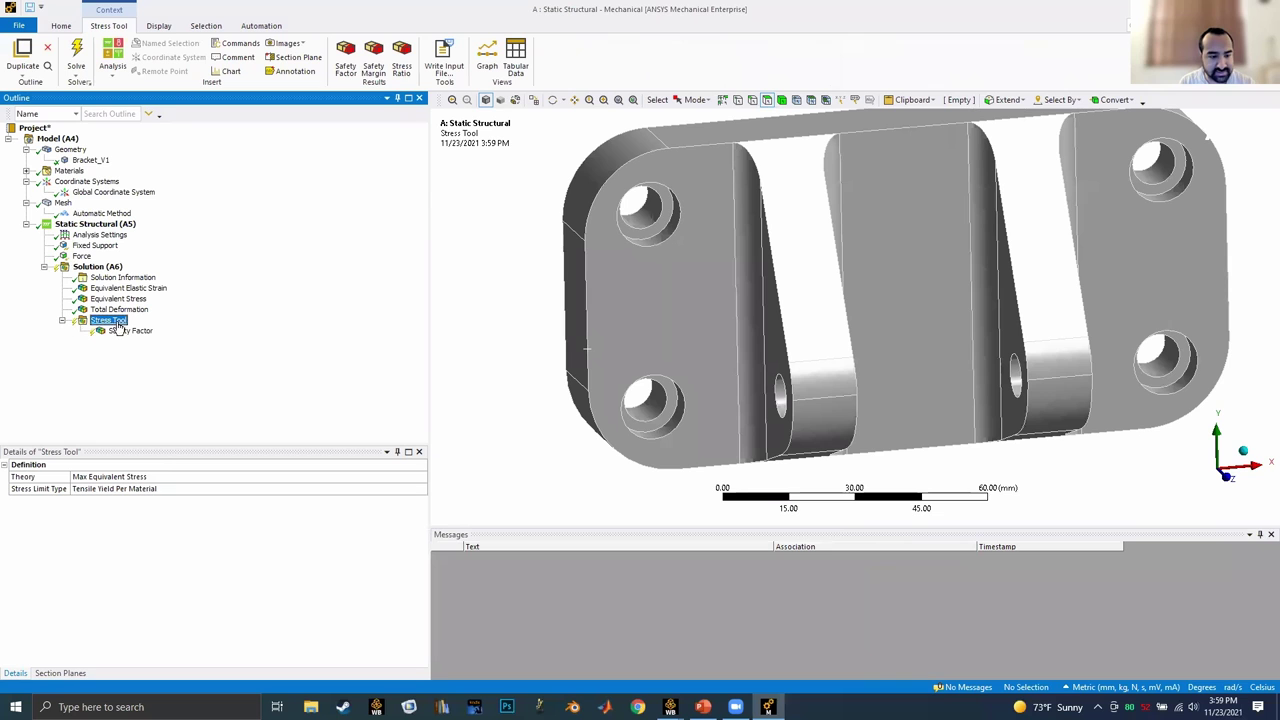
Evaluate the Stress Tool's results, display the Safety Factor contours on the bracket, and examine their legend bands.
{"action": "right_click", "coordinate": [117, 325]}
{"action": "left_click", "coordinate": [170, 345]}
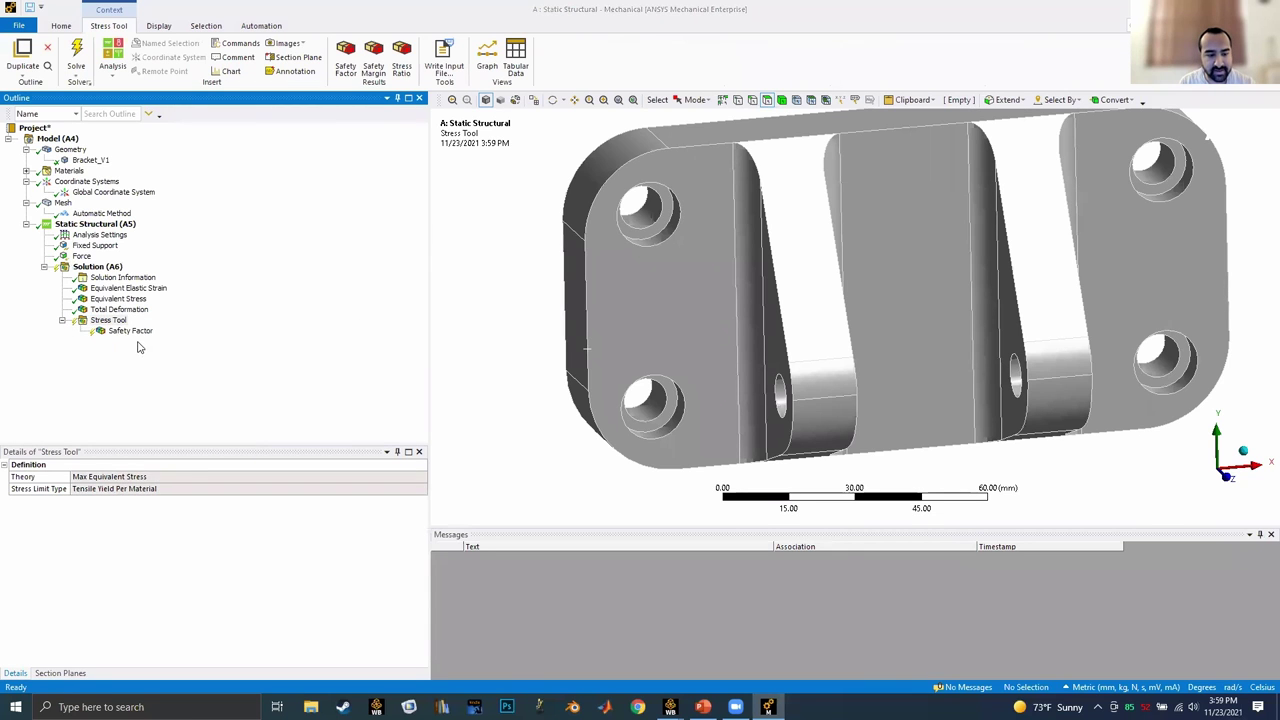
{"action": "left_click", "coordinate": [130, 331]}
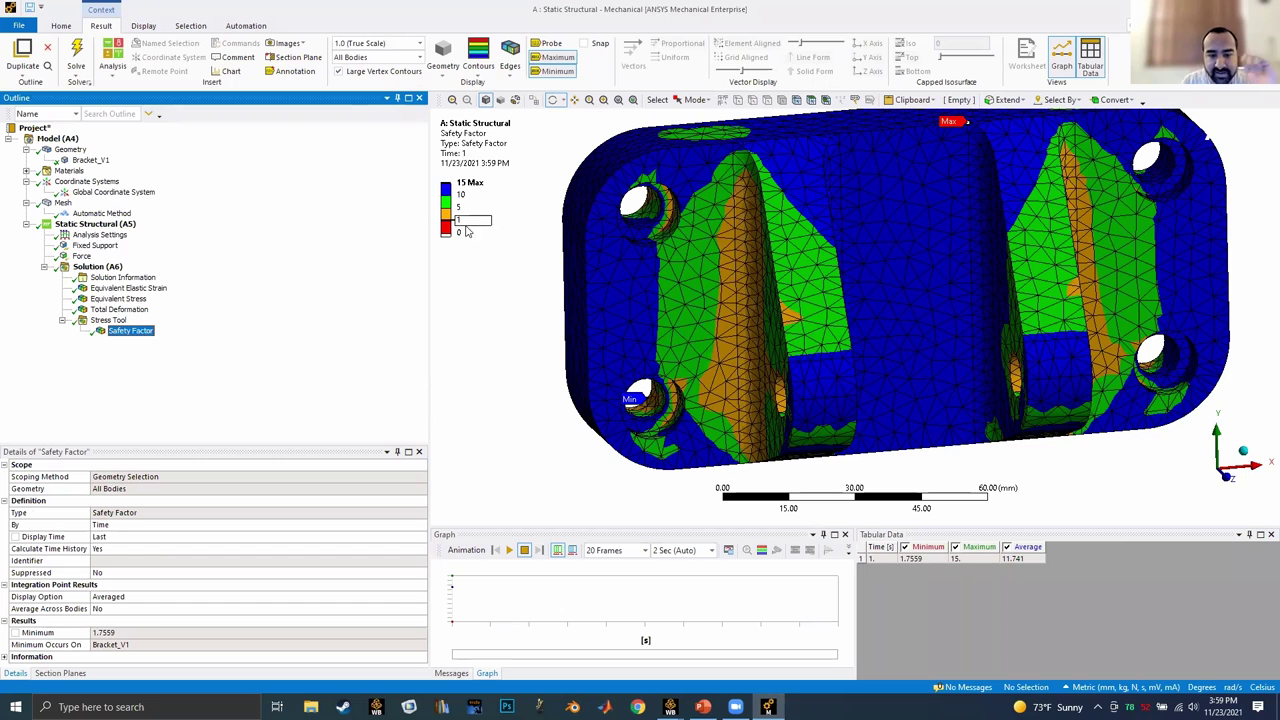
{"action": "left_click", "coordinate": [469, 282]}
{"action": "left_click_drag", "start_coordinate": [469, 282], "coordinate": [481, 229]}
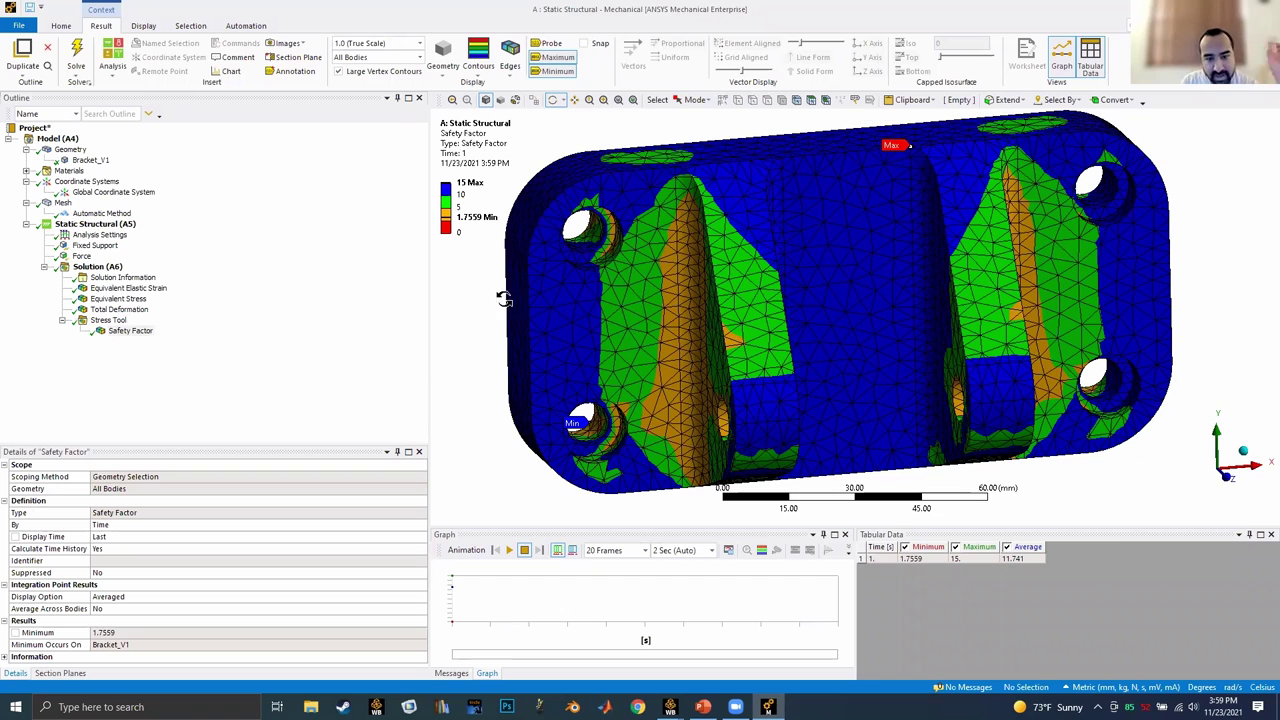
{"action": "left_click", "coordinate": [476, 220]}
{"action": "left_click", "coordinate": [480, 262]}
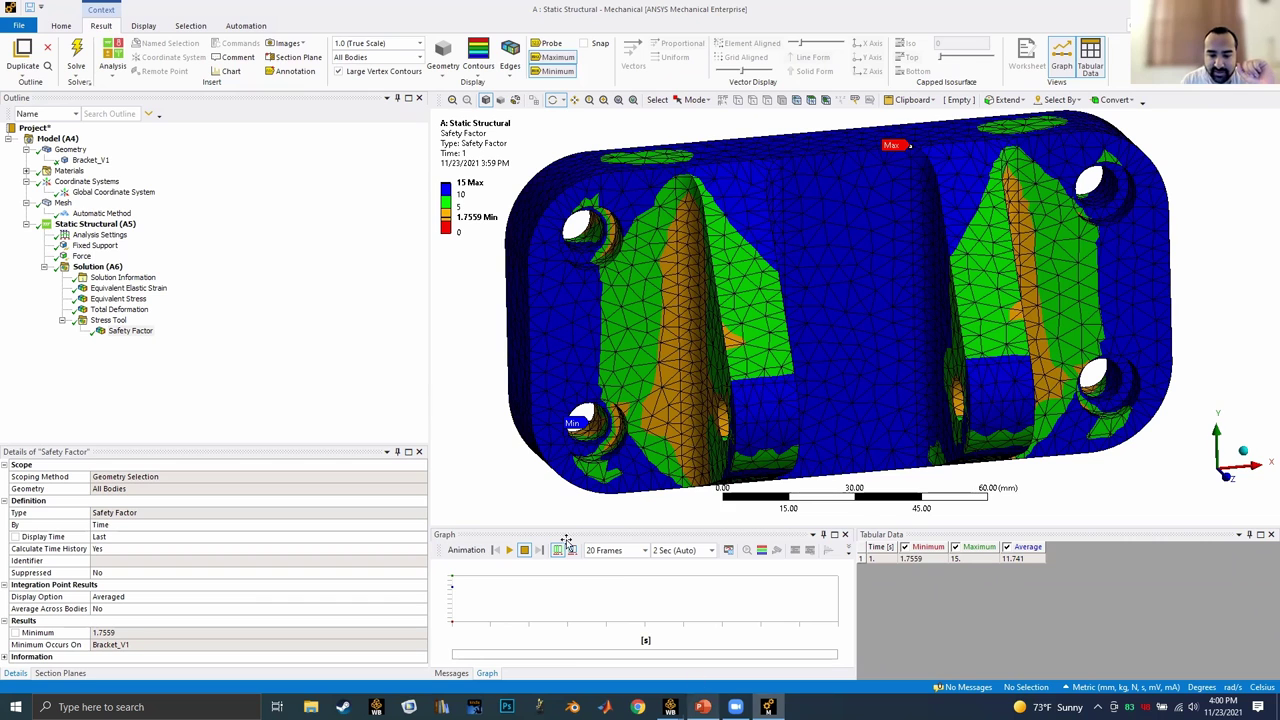
Switch to the ANSYS Workshop presentation in PowerPoint and open slide 32, the first design concept's Safety Factor result.
{"action": "left_click", "coordinate": [703, 707]}
{"action": "scroll", "coordinate": [597, 507], "scroll_direction": "down", "scroll_amount": 1}
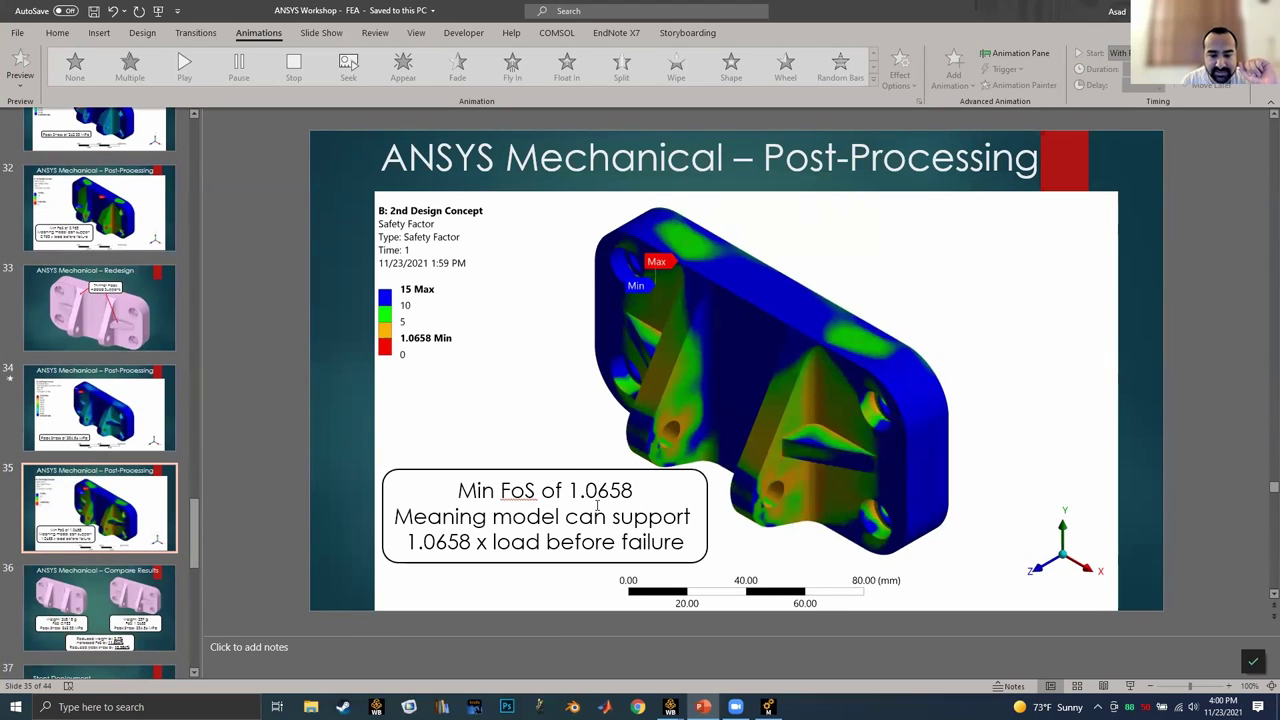
{"action": "scroll", "coordinate": [80, 421], "scroll_direction": "up", "scroll_amount": 2}
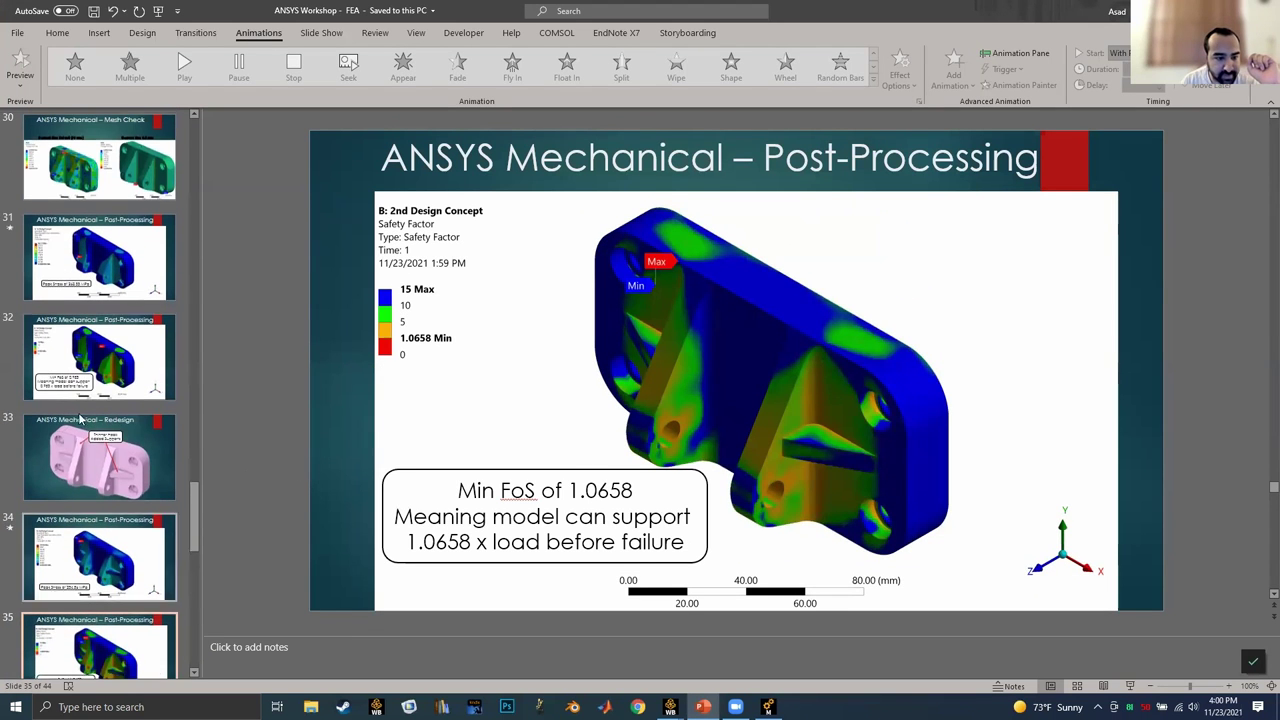
{"action": "left_click", "coordinate": [84, 367]}
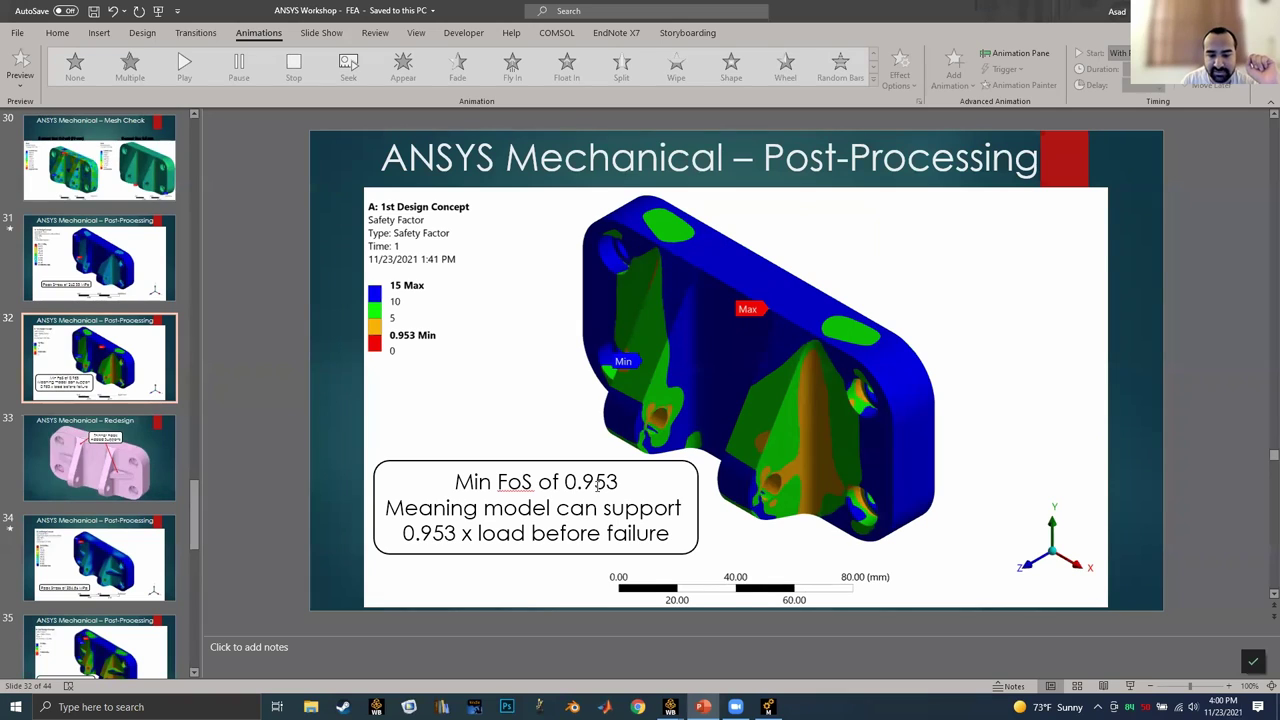